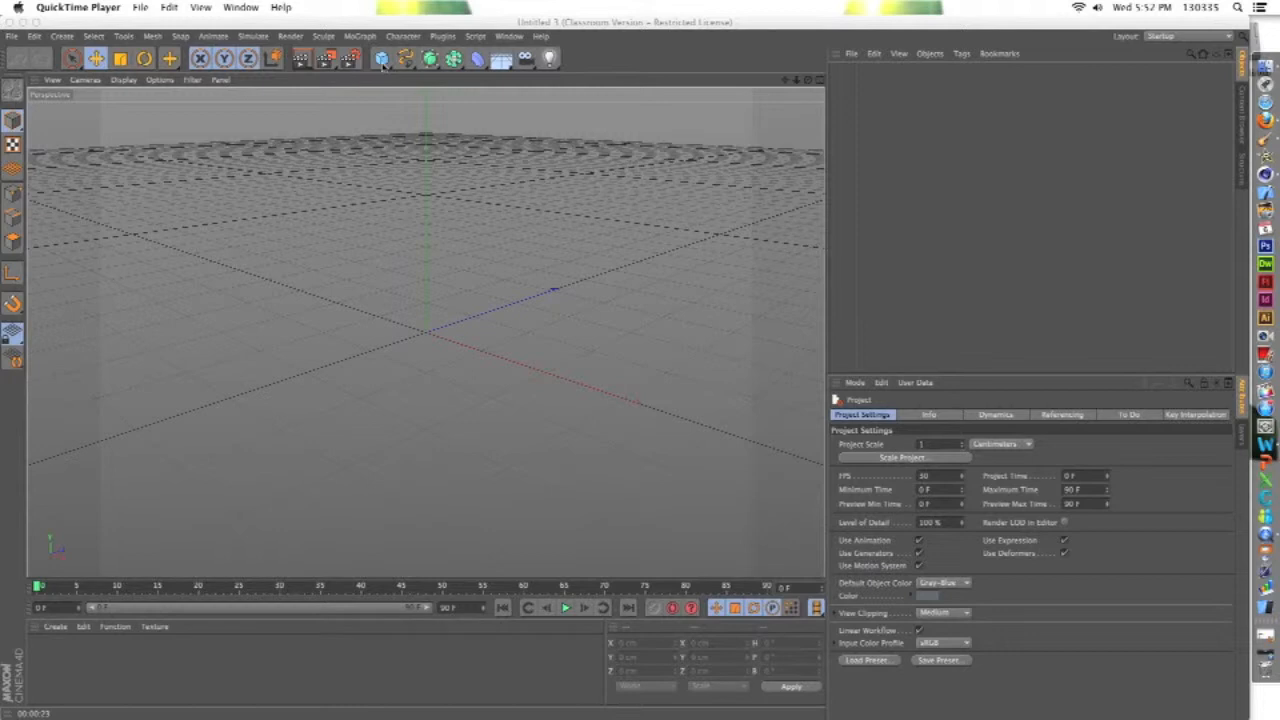
Step: Add a 4-Side spline and paste two copies of it
{"action": "left_click", "coordinate": [577, 29]}
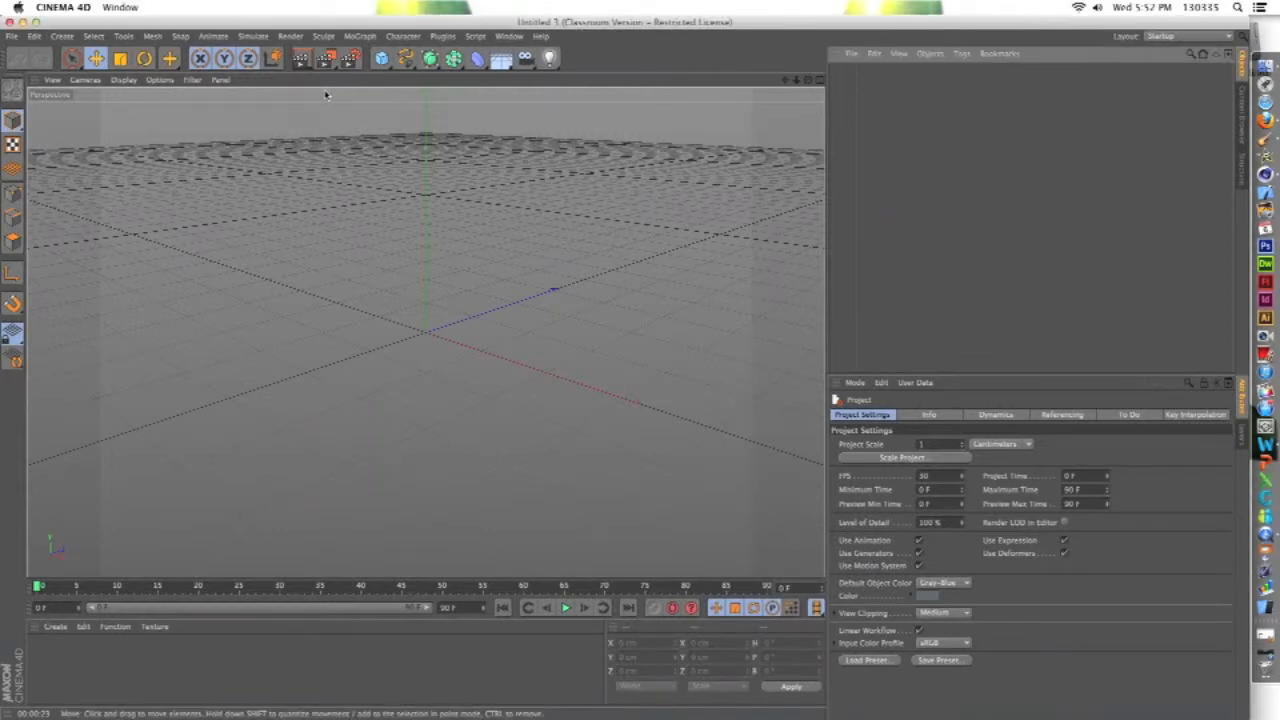
{"action": "left_click", "coordinate": [405, 58]}
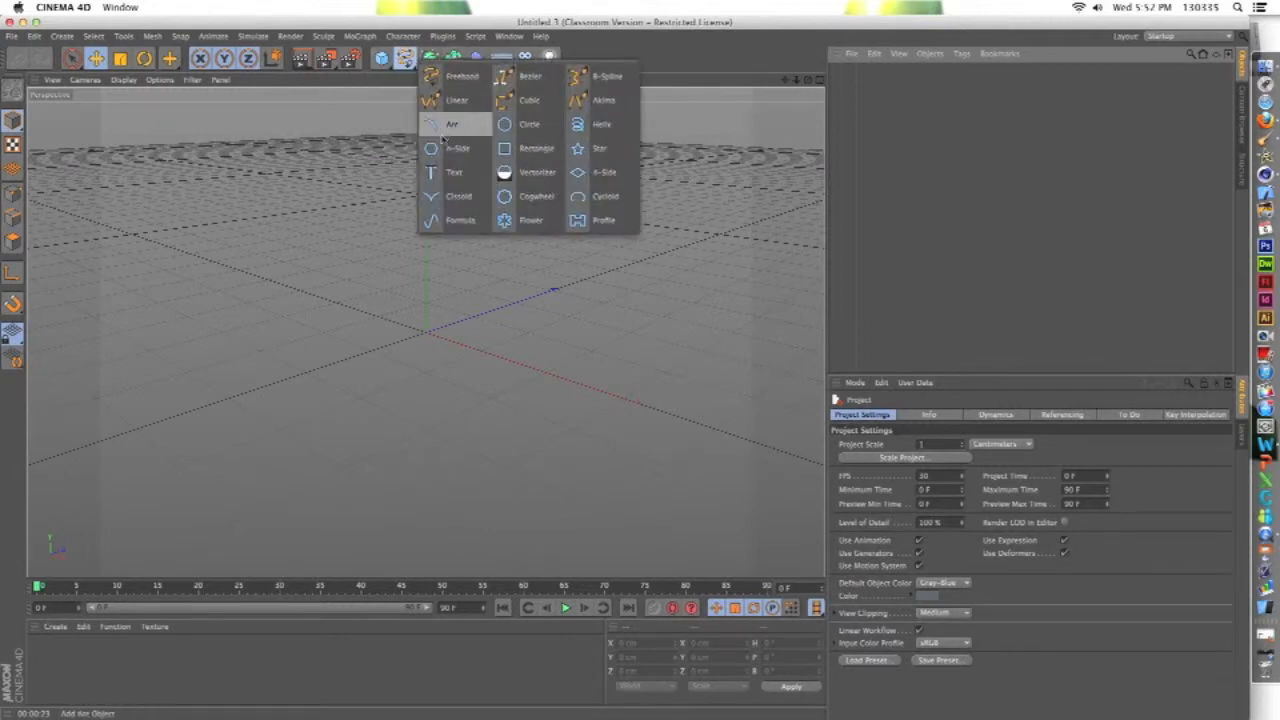
{"action": "left_click", "coordinate": [592, 172]}
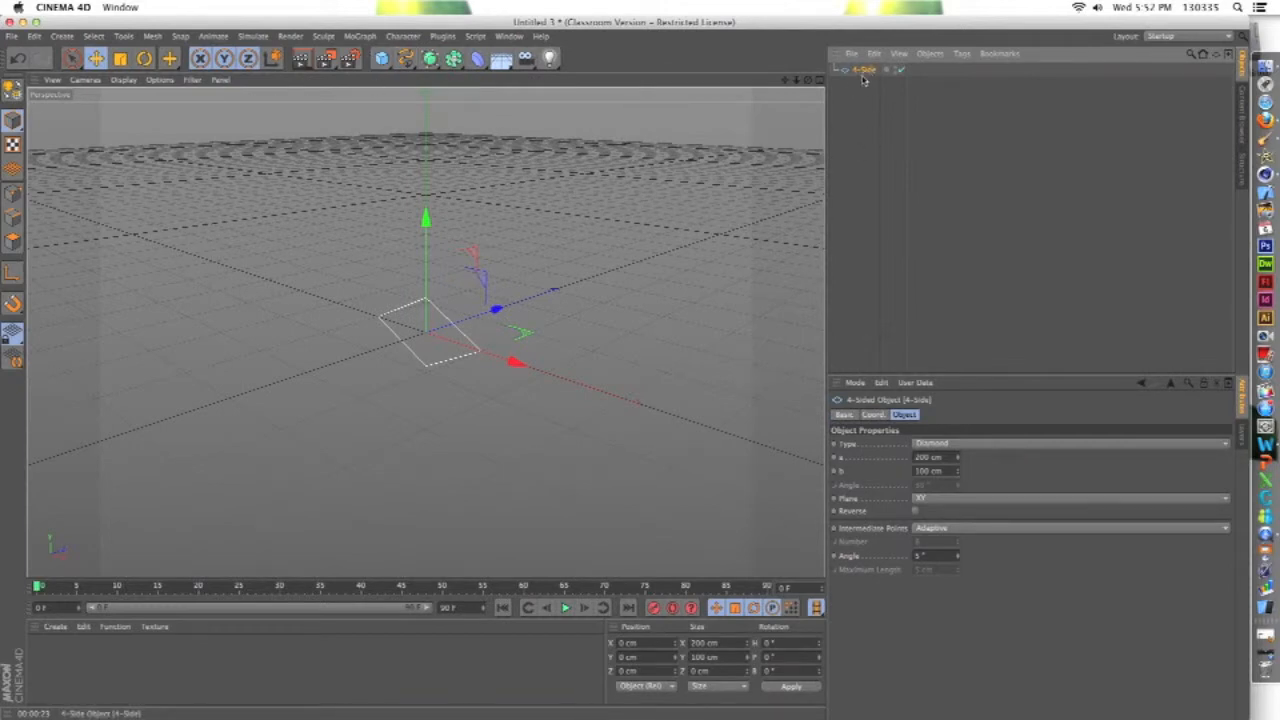
{"action": "key", "text": "super+v"}
{"action": "key", "text": "super+v"}
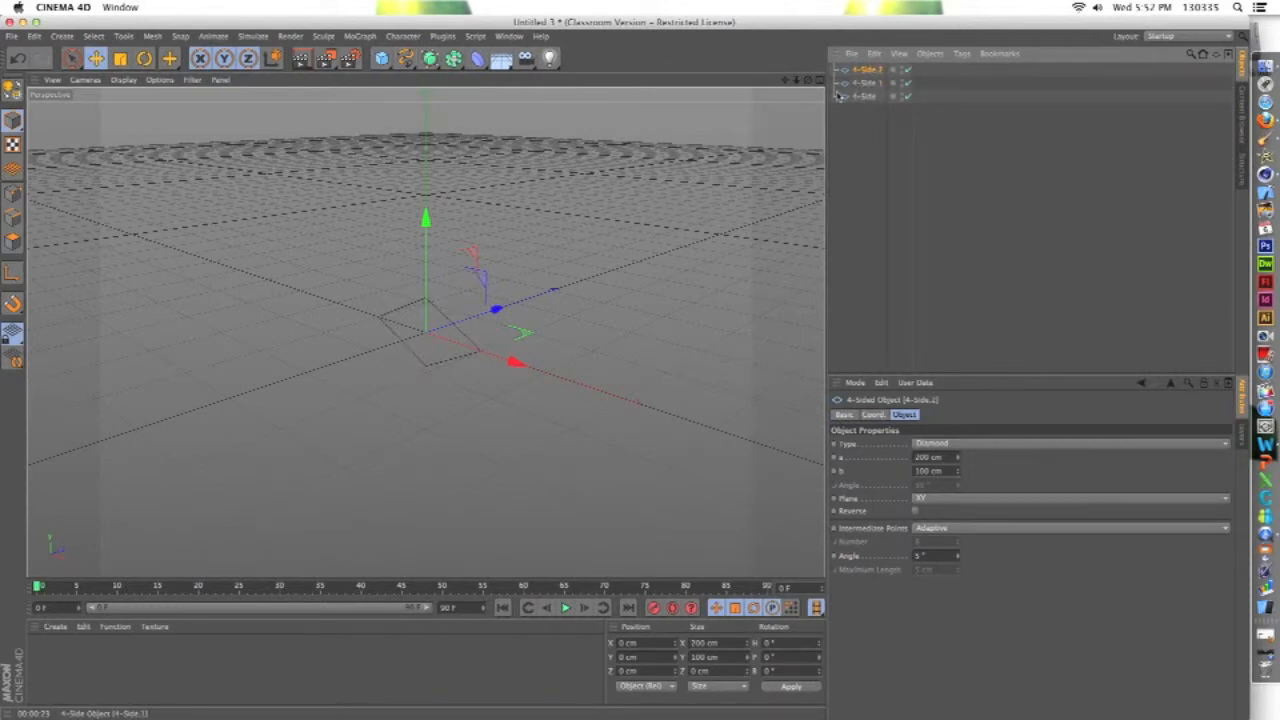
Step: Space the splines along Z, moving 4-Side.2 to -200 cm and the original 4-Side to 200 cm
{"action": "left_click_drag", "start_coordinate": [506, 280], "coordinate": [381, 340], "text": "alt"}
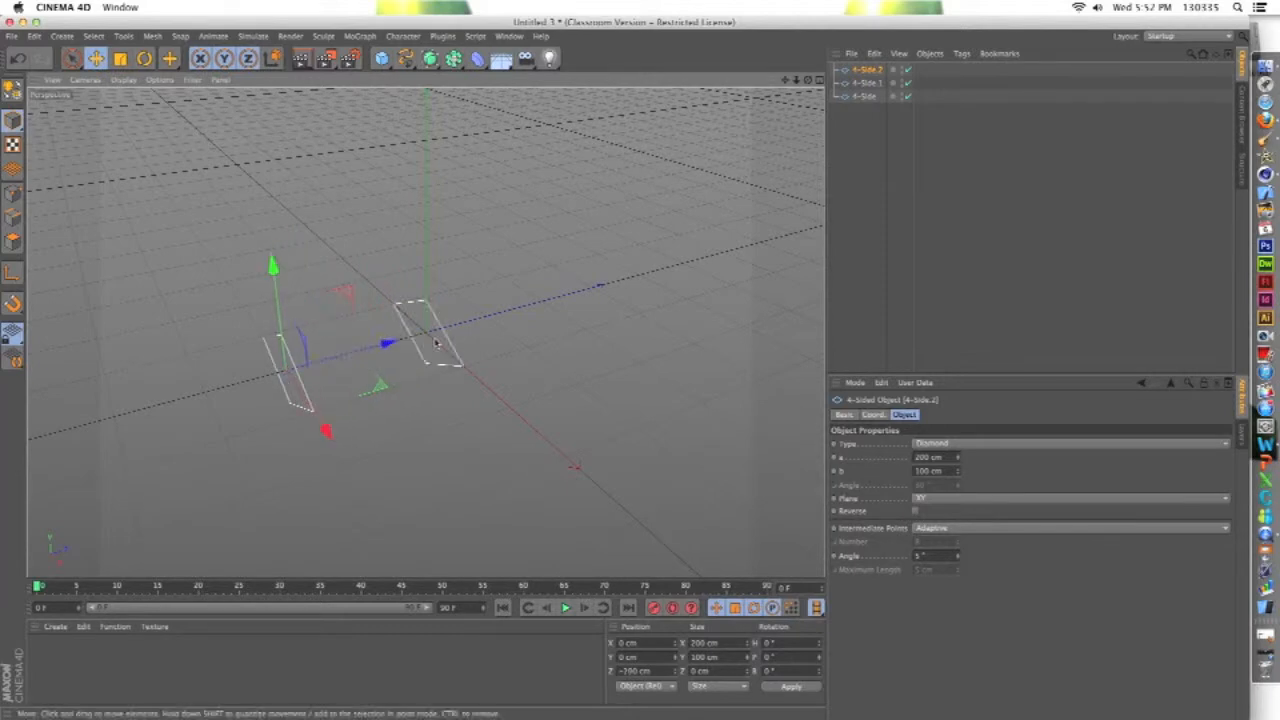
{"action": "left_click", "coordinate": [869, 100]}
{"action": "left_click_drag", "start_coordinate": [515, 308], "coordinate": [621, 297]}
{"action": "left_click", "coordinate": [349, 399]}
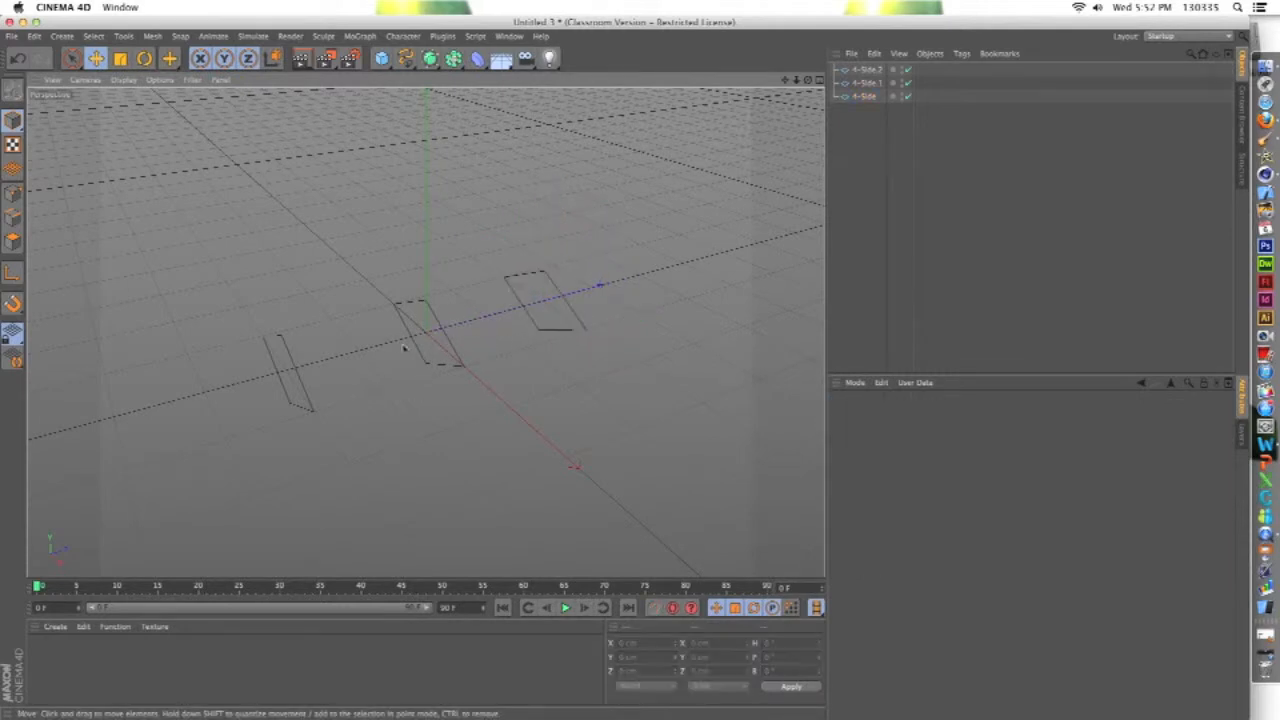
Step: Set both the a and b sizes of the 4-Side.2 spline to 1 cm
{"action": "left_click", "coordinate": [302, 344]}
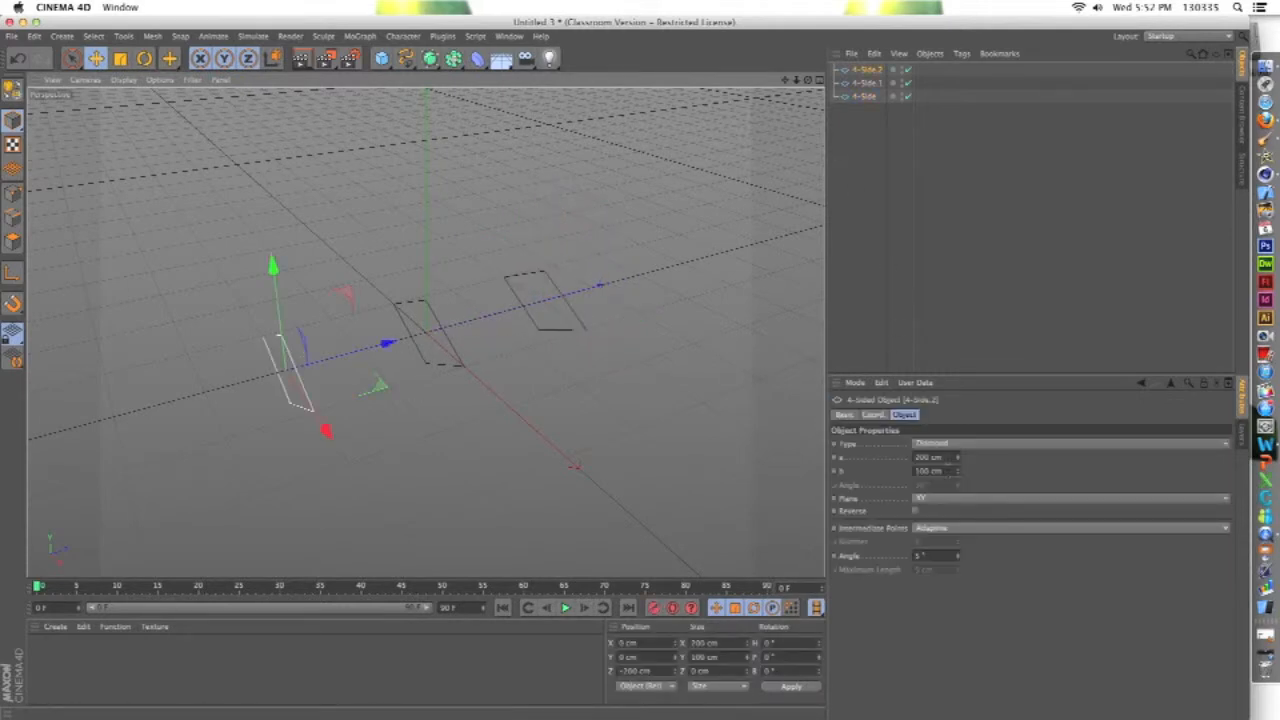
{"action": "left_click", "coordinate": [928, 456]}
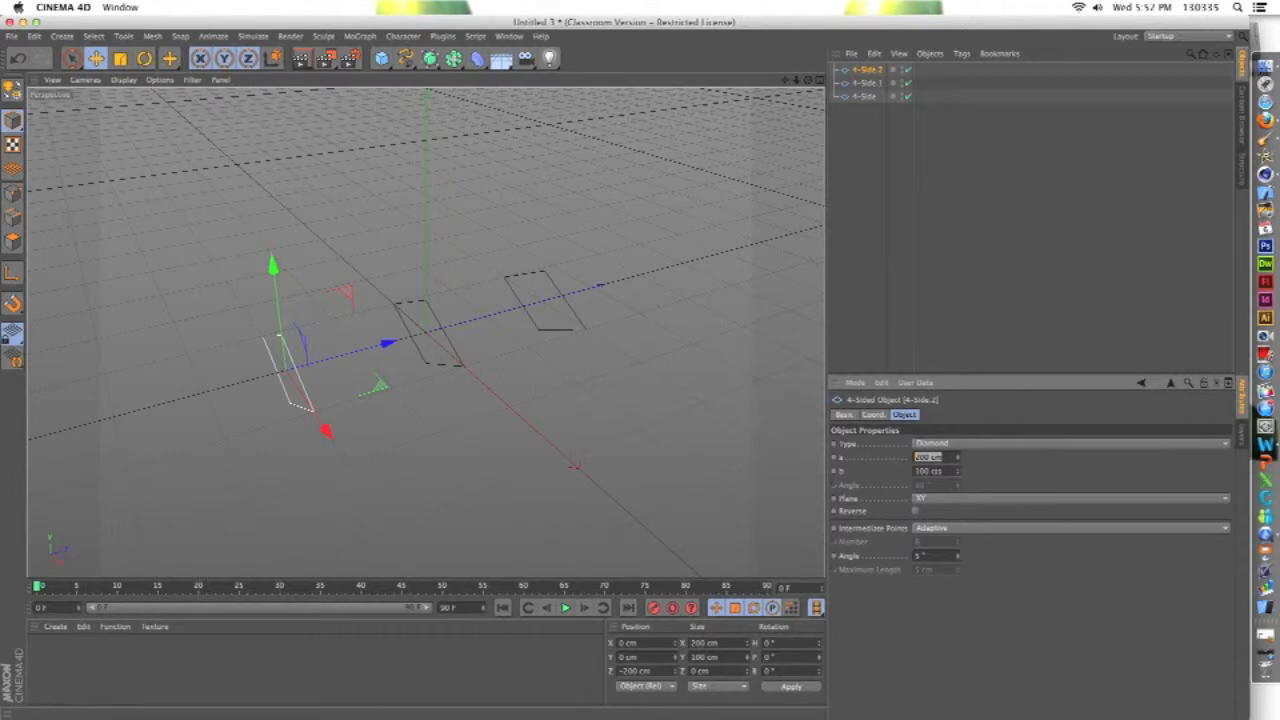
{"action": "key", "text": "Return"}
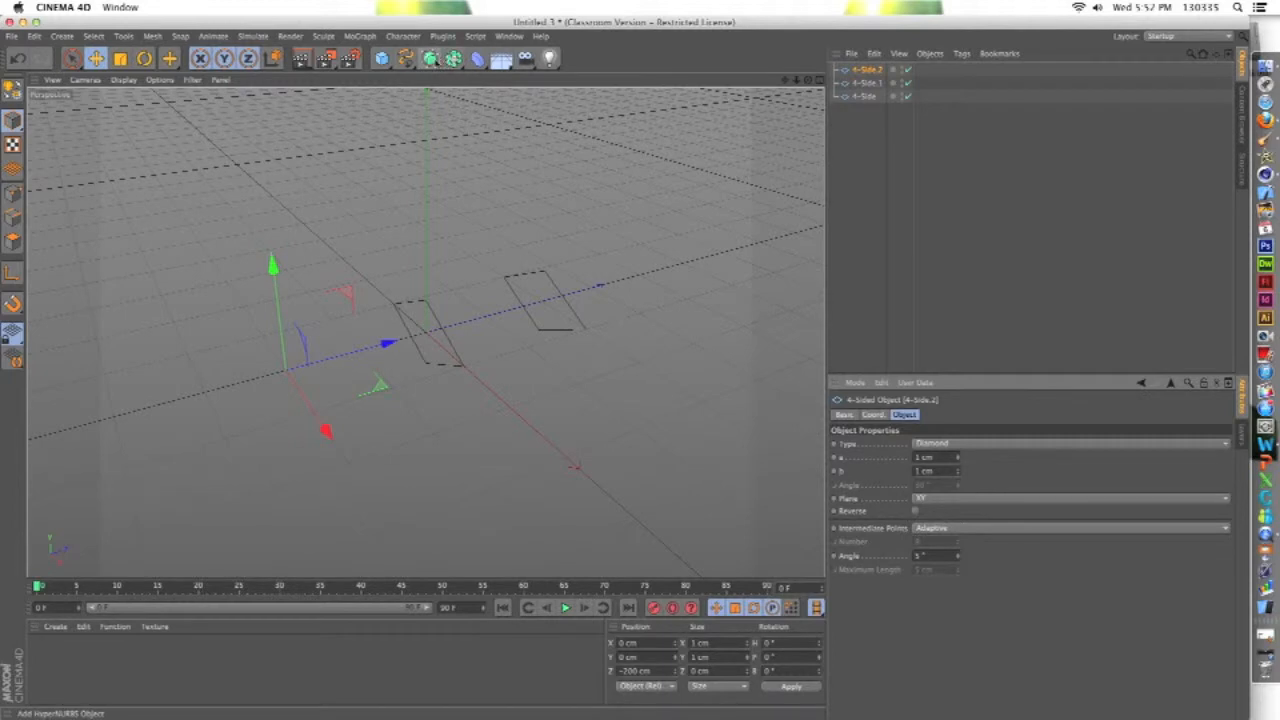
Step: Add a Loft NURBS and nest all three 4-Side splines inside it
{"action": "left_click_drag", "start_coordinate": [430, 58], "coordinate": [570, 98]}
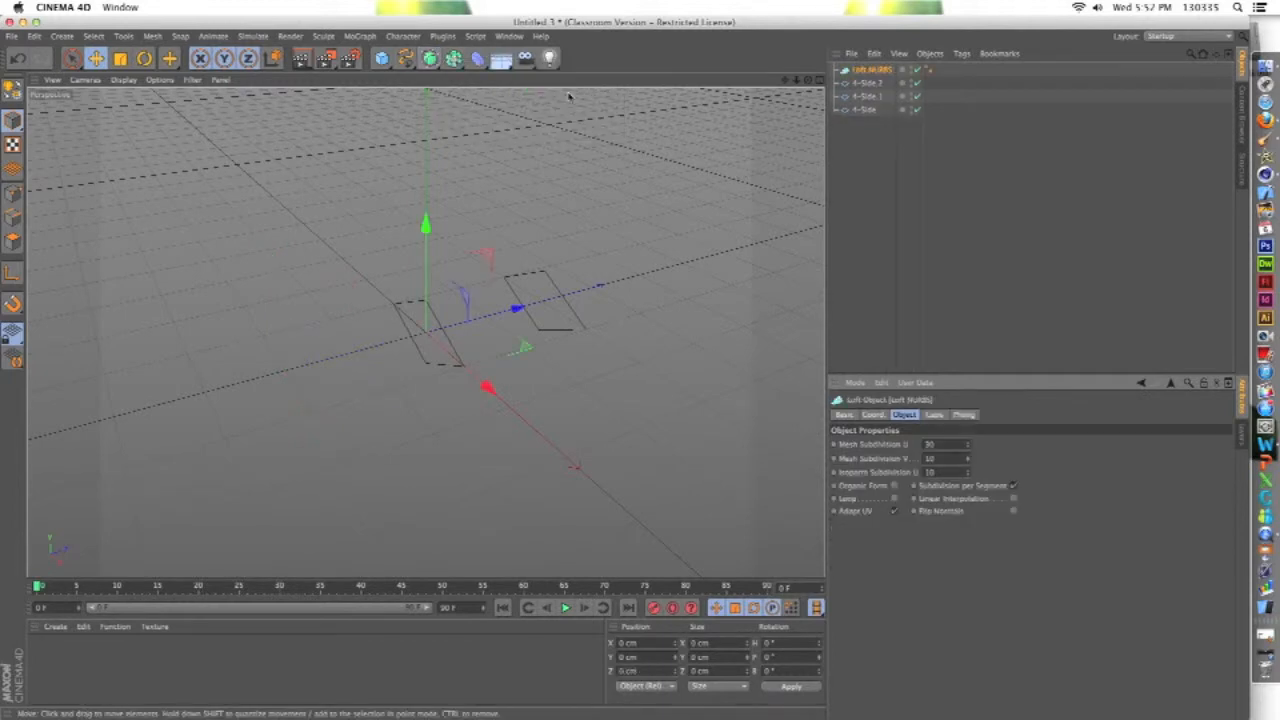
{"action": "left_click", "coordinate": [905, 188]}
{"action": "left_click_drag", "start_coordinate": [895, 141], "coordinate": [878, 70]}
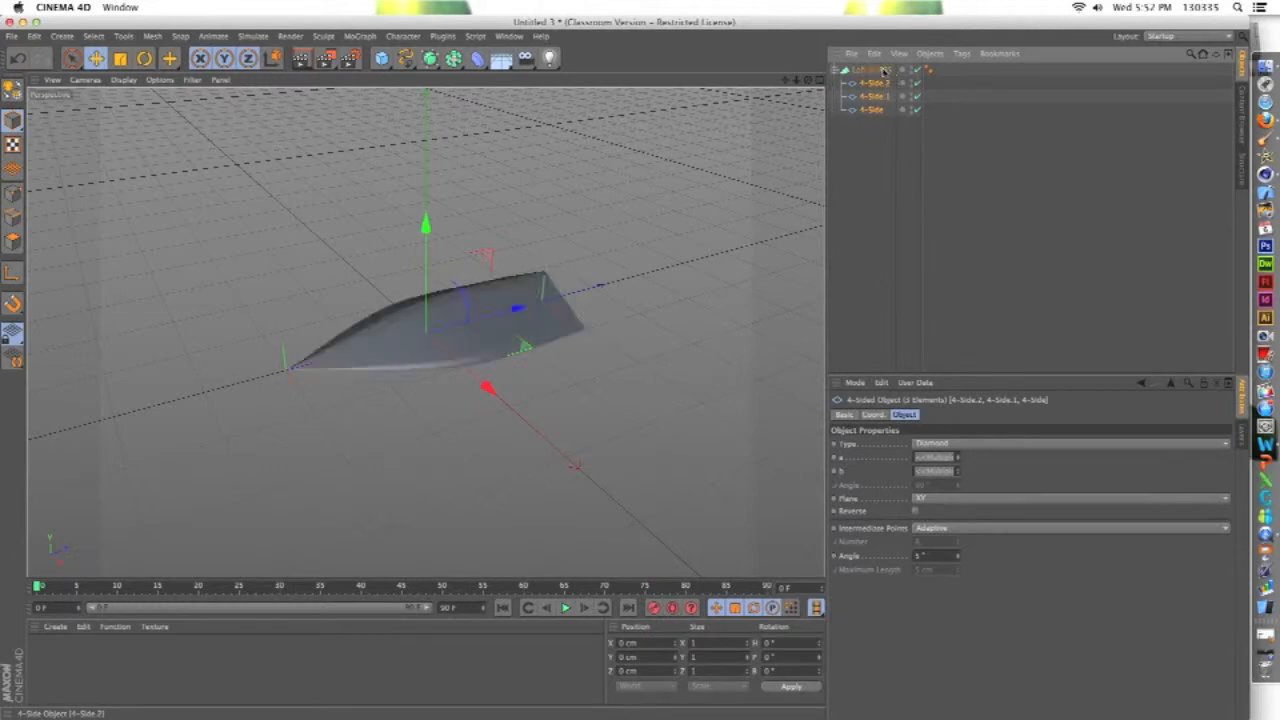
{"action": "left_click", "coordinate": [957, 209]}
{"action": "left_click_drag", "start_coordinate": [658, 270], "coordinate": [545, 245], "text": "alt"}
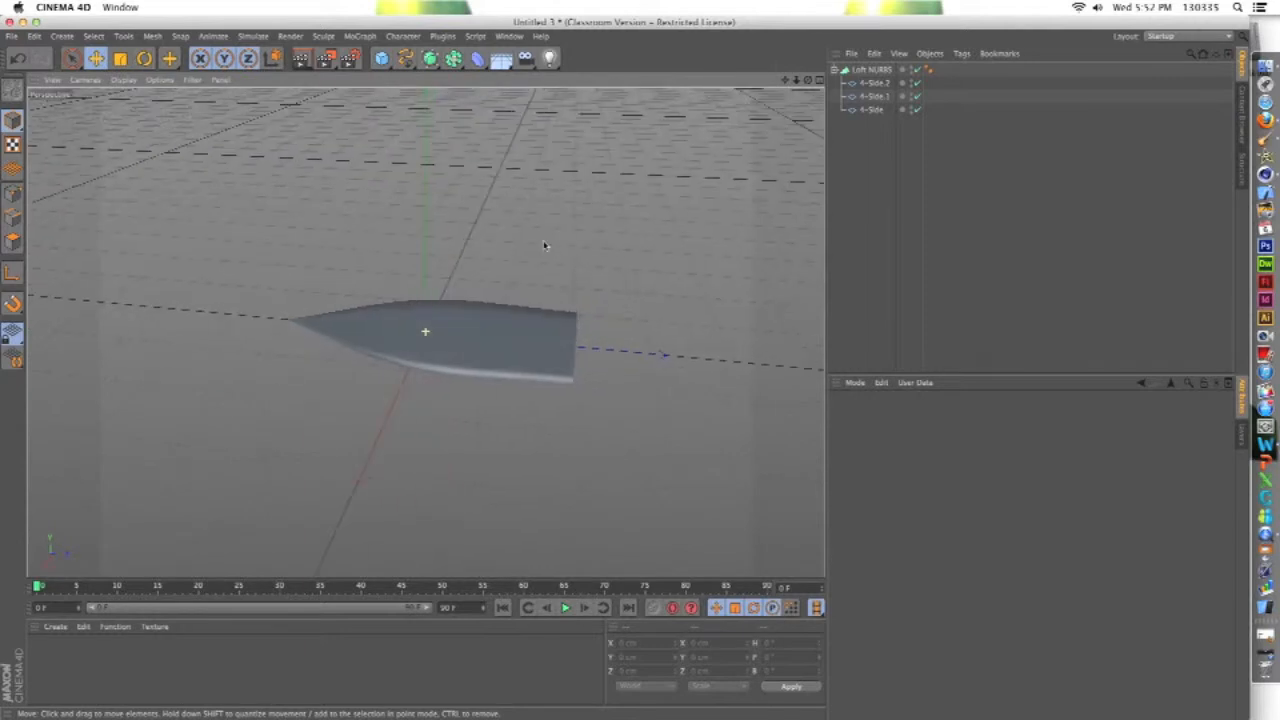
{"action": "left_click_drag", "start_coordinate": [621, 347], "coordinate": [577, 332], "text": "alt"}
{"action": "left_click", "coordinate": [573, 348]}
{"action": "left_click_drag", "start_coordinate": [597, 403], "coordinate": [670, 434], "text": "alt"}
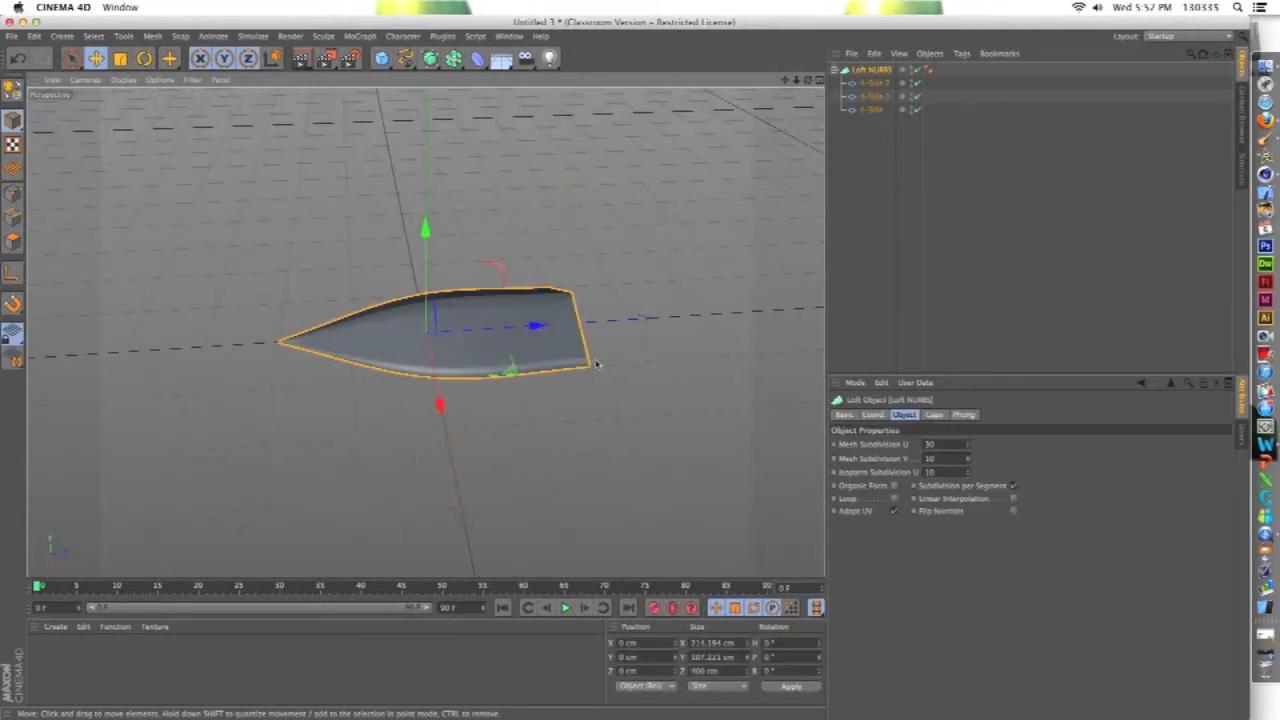
{"action": "left_click_drag", "start_coordinate": [539, 327], "coordinate": [579, 330]}
{"action": "key", "text": "super+z"}
Step: Move the original 4-Side end spline along Z to 500 cm to lengthen the loft
{"action": "left_click", "coordinate": [870, 111]}
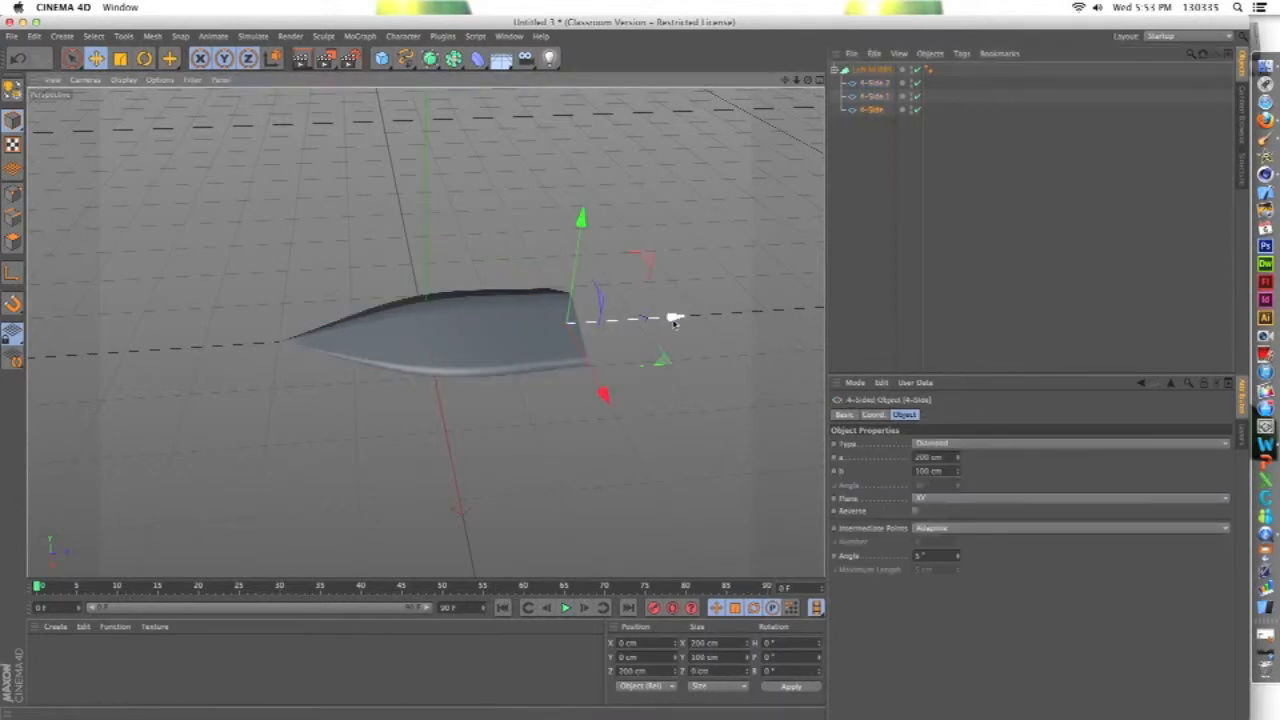
{"action": "left_click_drag", "start_coordinate": [676, 318], "coordinate": [888, 309]}
{"action": "left_click_drag", "start_coordinate": [445, 203], "coordinate": [455, 263], "text": "alt"}
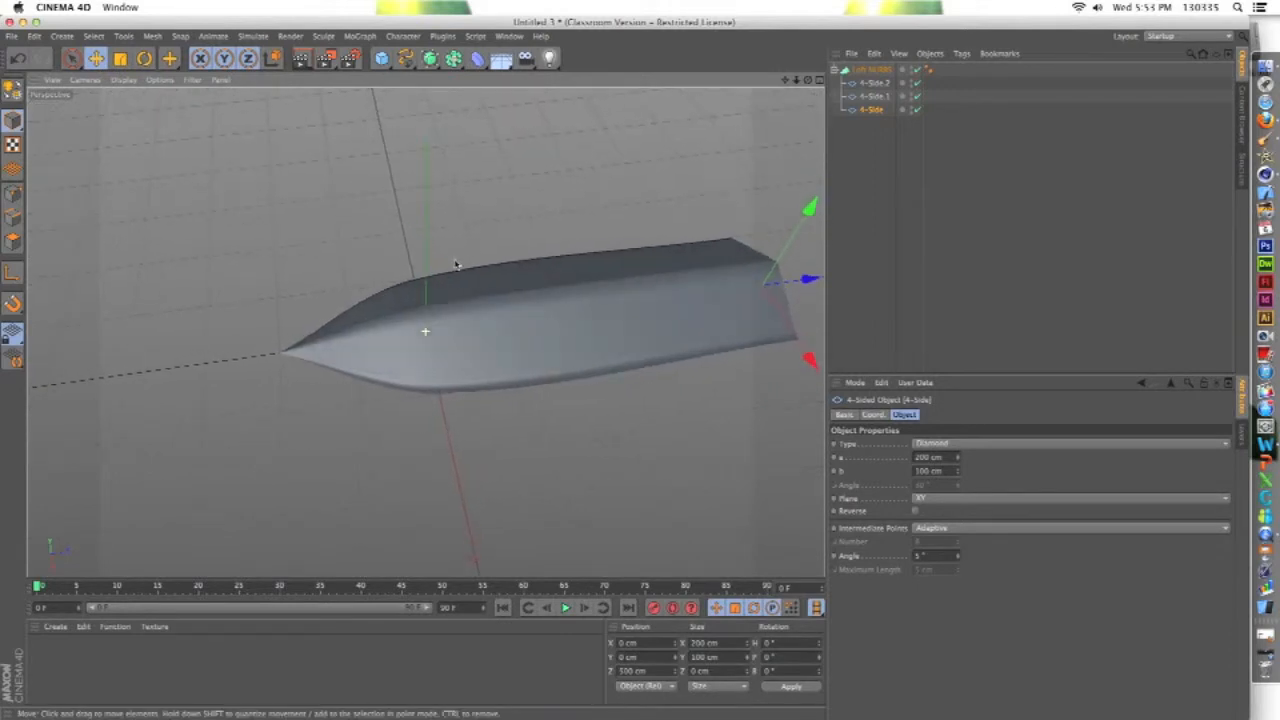
Step: Move the middle spline, 4-Side.1, along Z to 50 cm
{"action": "left_click", "coordinate": [462, 251]}
{"action": "scroll", "coordinate": [462, 252], "scroll_direction": "down", "scroll_amount": 5}
{"action": "scroll", "coordinate": [432, 294], "scroll_direction": "up", "scroll_amount": 8}
{"action": "left_click", "coordinate": [432, 294]}
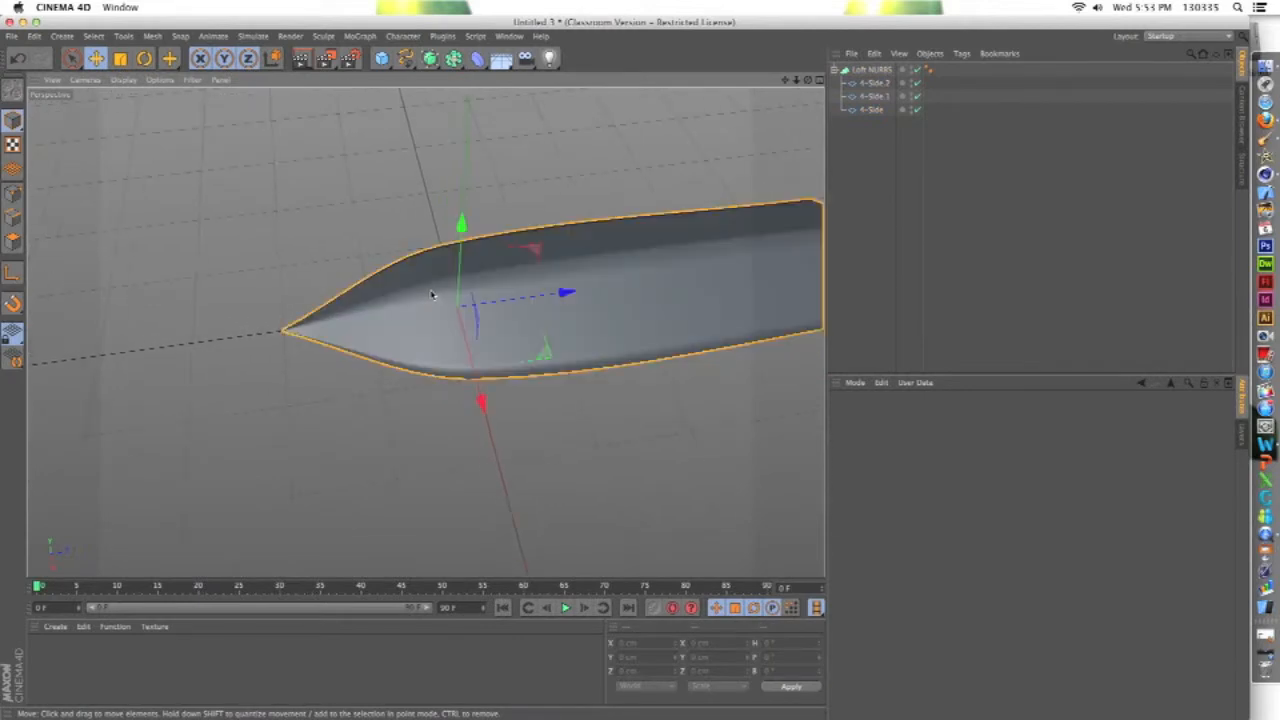
{"action": "left_click", "coordinate": [877, 97]}
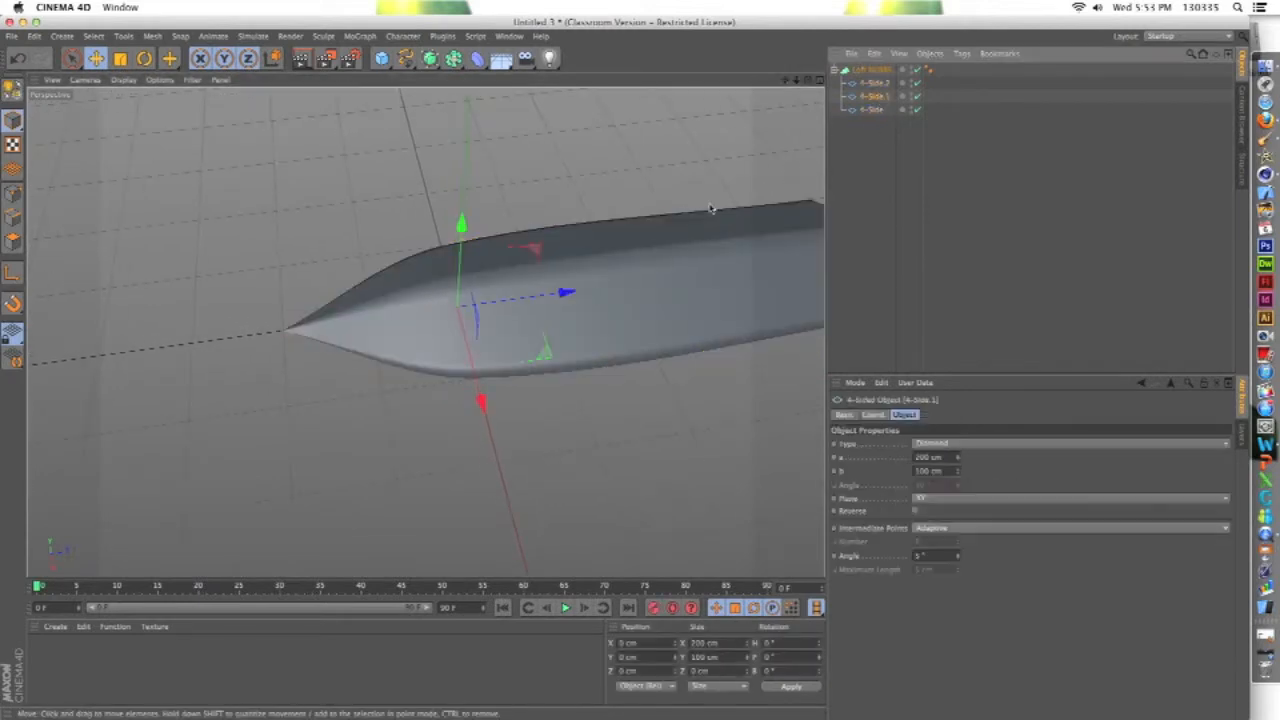
{"action": "left_click_drag", "start_coordinate": [563, 298], "coordinate": [606, 286]}
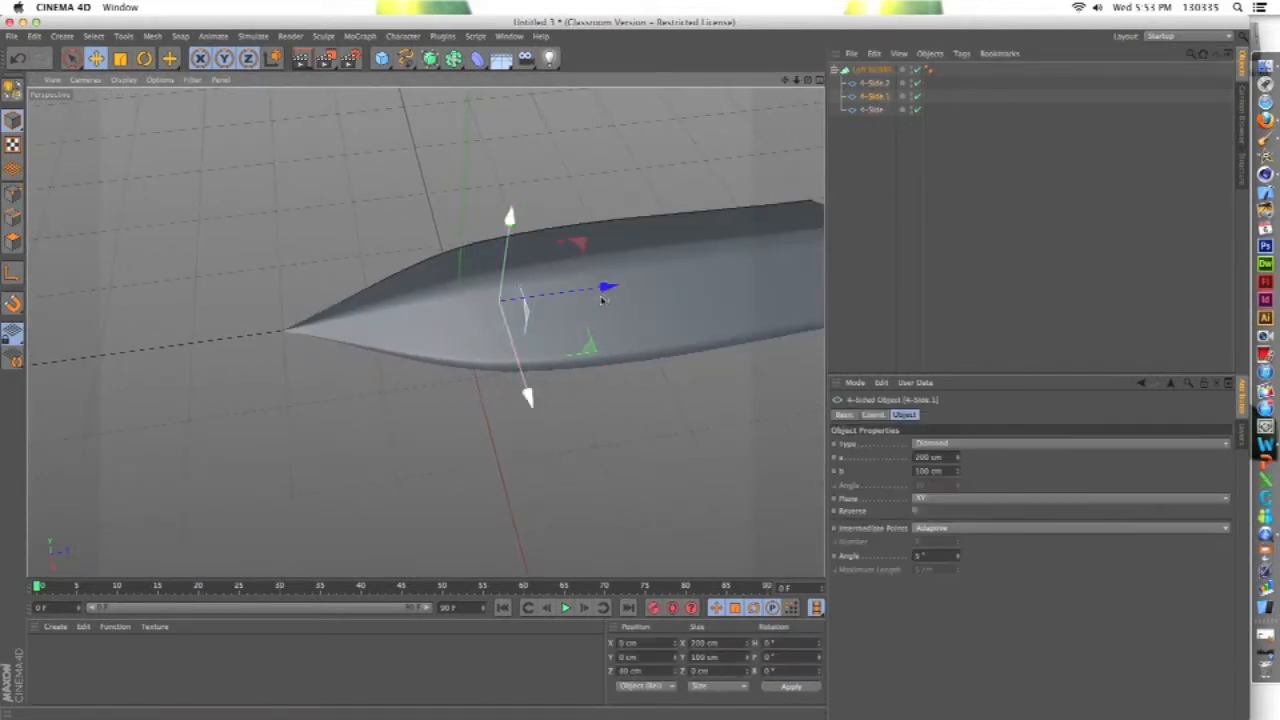
{"action": "left_click_drag", "start_coordinate": [466, 454], "coordinate": [576, 447], "text": "alt"}
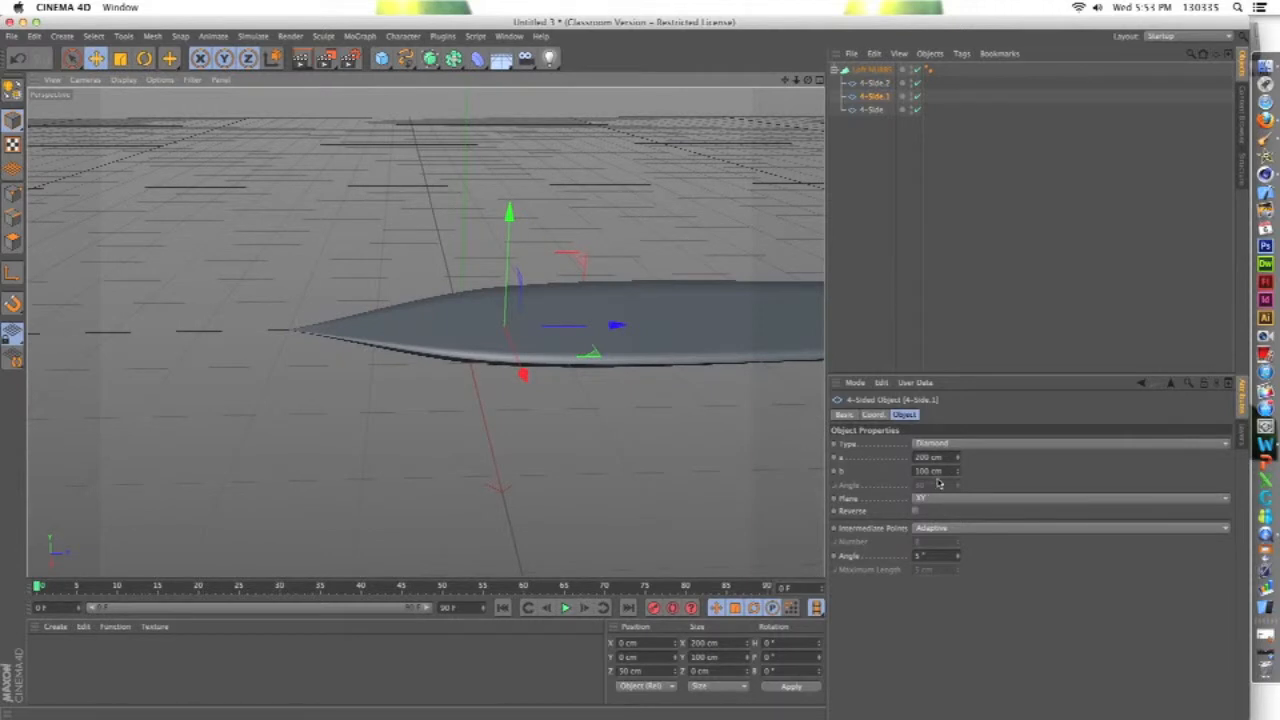
Step: Set the b size of the middle 4-Side.1 spline to 20 cm to flatten the loft
{"action": "left_click_drag", "start_coordinate": [943, 472], "coordinate": [796, 444]}
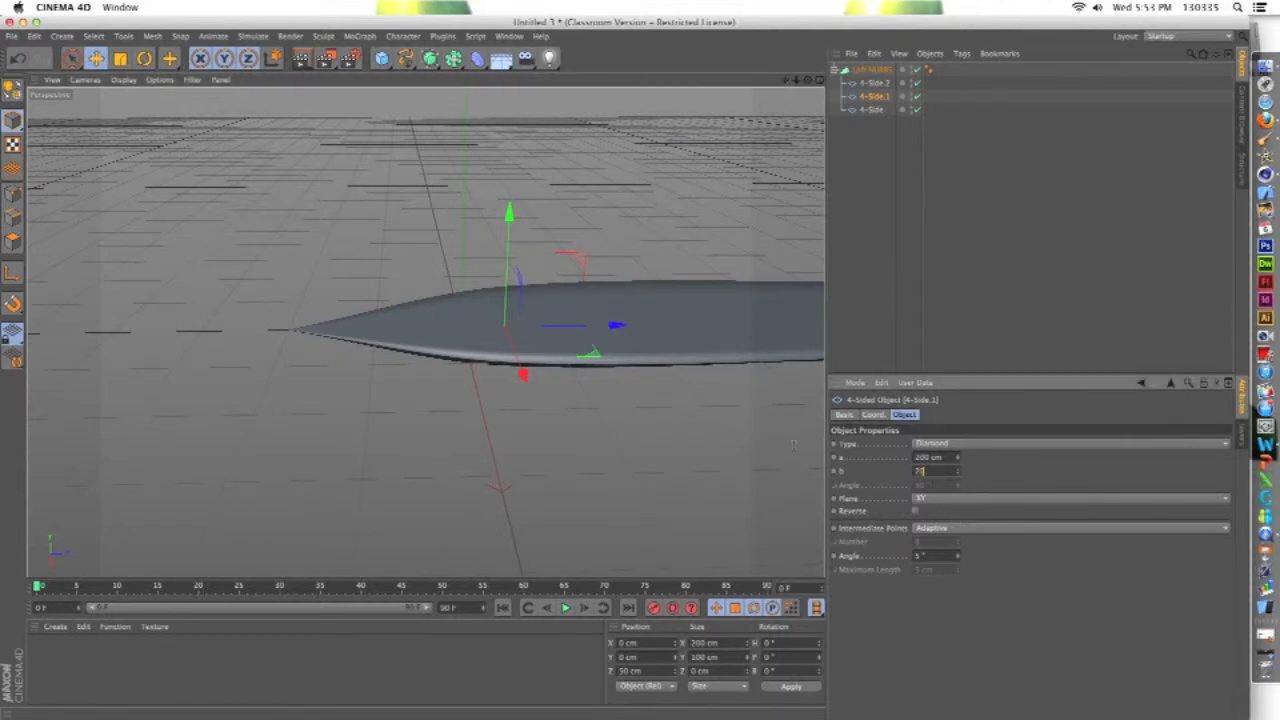
{"action": "key", "text": "Return"}
{"action": "left_click_drag", "start_coordinate": [726, 470], "coordinate": [740, 430], "text": "alt"}
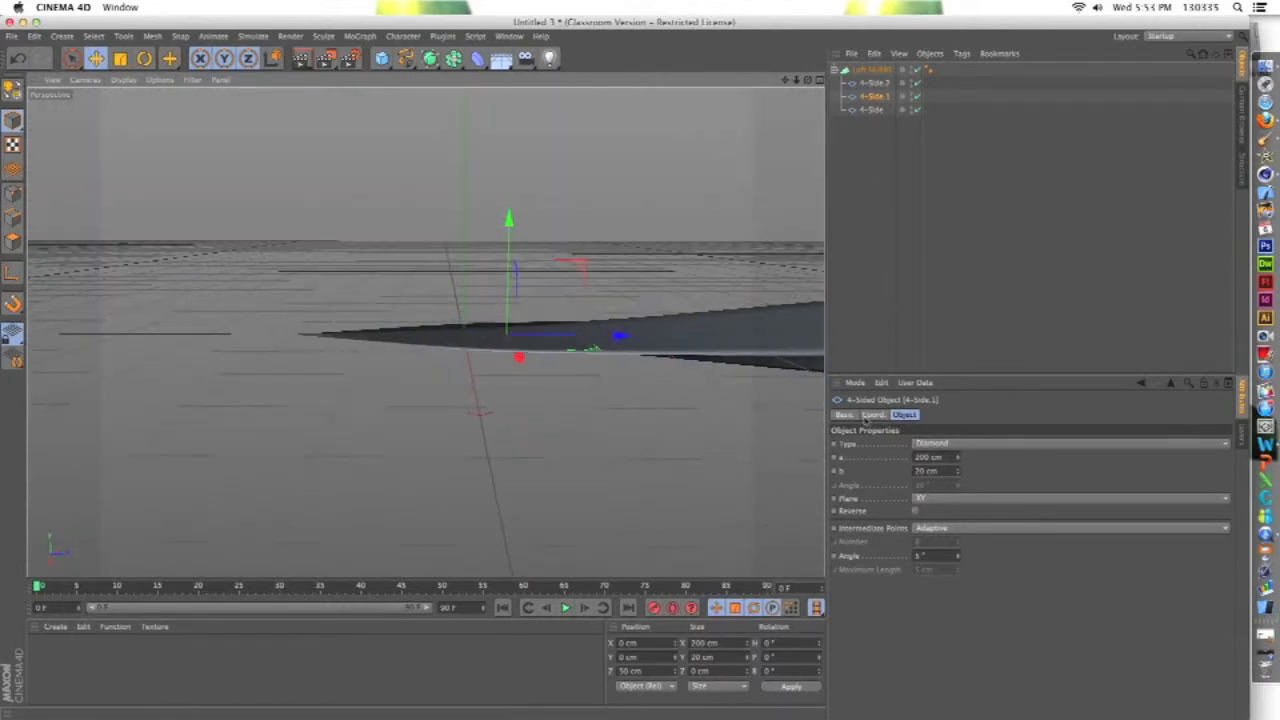
Step: Set the original 4-Side end spline's b size to 0 cm and its a size to 50 cm
{"action": "left_click", "coordinate": [874, 83]}
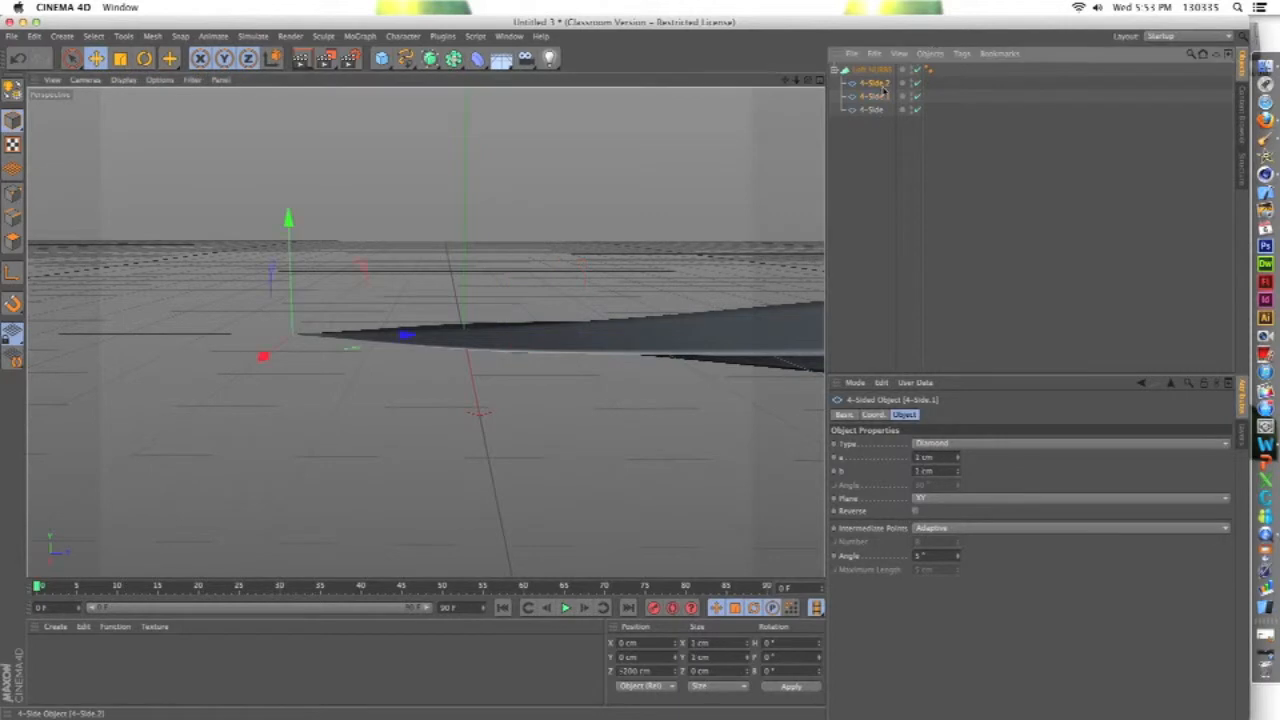
{"action": "left_click", "coordinate": [872, 109]}
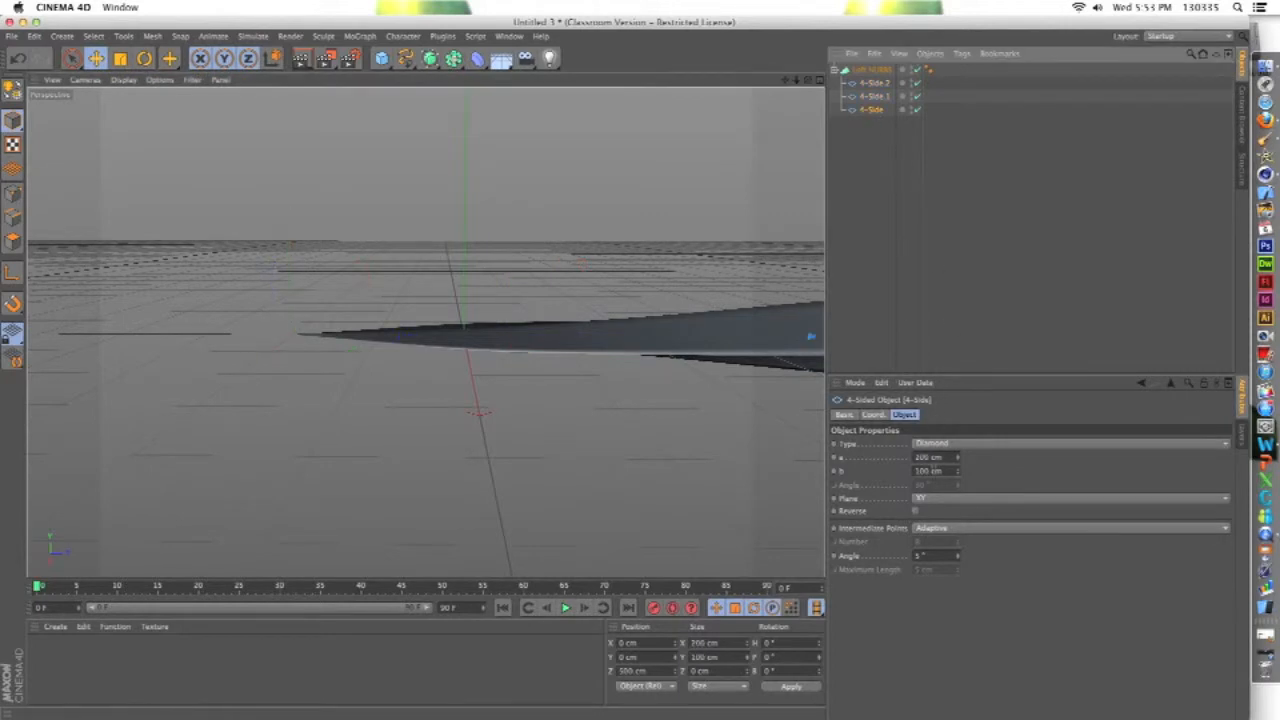
{"action": "type", "text": "0"}
{"action": "key", "text": "Return"}
{"action": "left_click_drag", "start_coordinate": [686, 440], "coordinate": [606, 549], "text": "alt"}
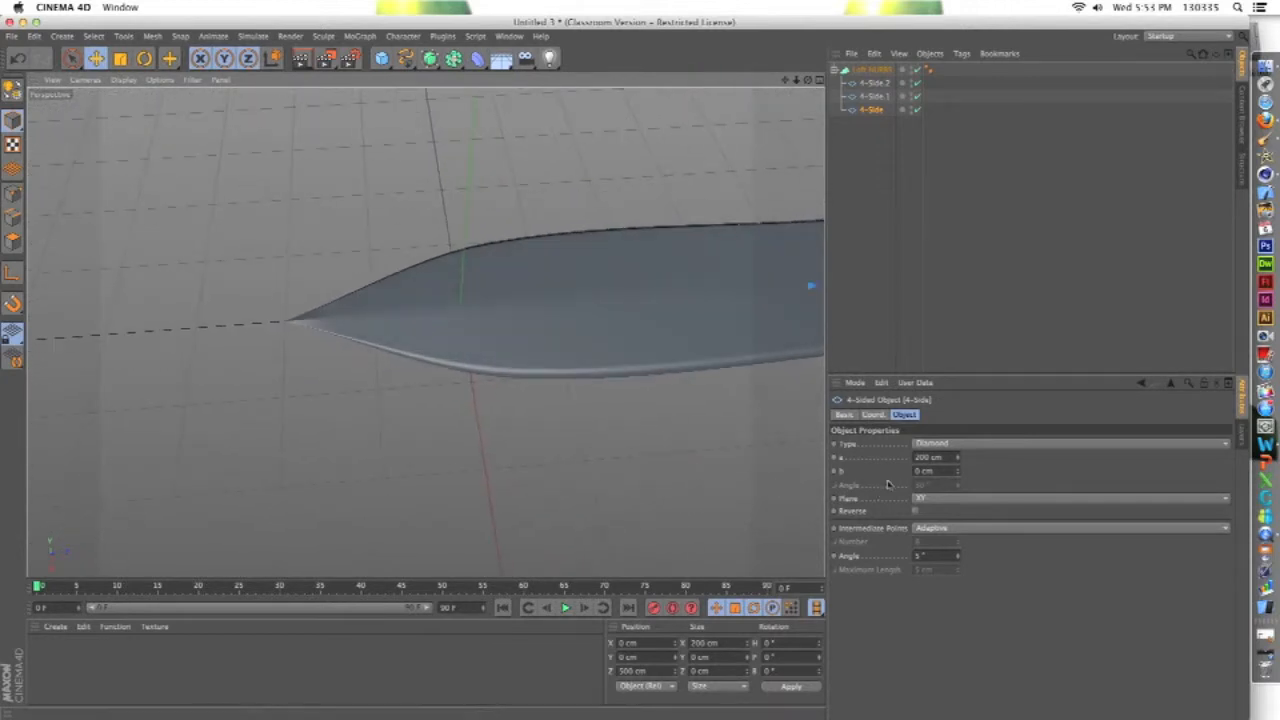
{"action": "left_click_drag", "start_coordinate": [944, 458], "coordinate": [832, 458]}
{"action": "type", "text": "50"}
{"action": "key", "text": "Return"}
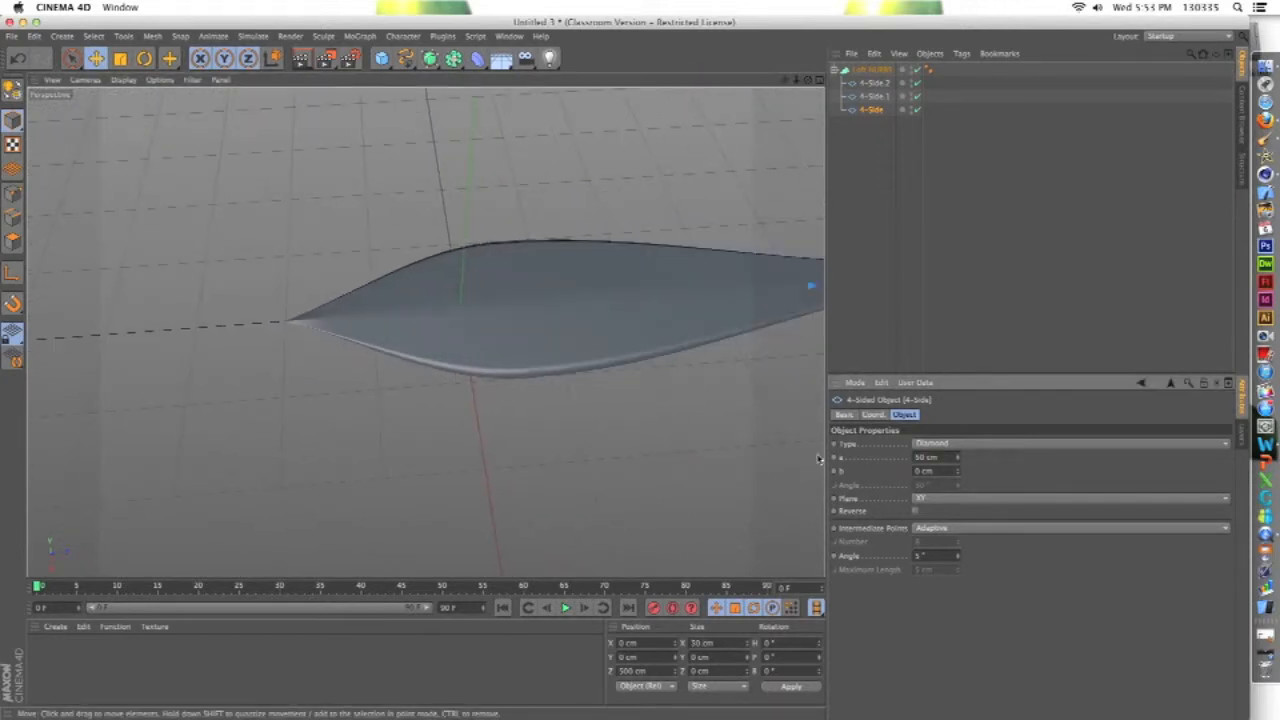
Step: Set the a size of the middle 4-Side.1 spline to 50 cm
{"action": "left_click", "coordinate": [874, 97]}
{"action": "left_click_drag", "start_coordinate": [943, 457], "coordinate": [888, 457]}
{"action": "type", "text": "50"}
{"action": "key", "text": "Return"}
{"action": "mouse_move", "coordinate": [660, 428]}
{"action": "left_mouse_down"}
{"action": "mouse_move", "coordinate": [628, 403]}
{"action": "mouse_move", "coordinate": [737, 388]}
{"action": "mouse_move", "coordinate": [618, 280]}
{"action": "mouse_move", "coordinate": [666, 406]}
{"action": "left_mouse_up"}
{"action": "key", "text": "super+z"}
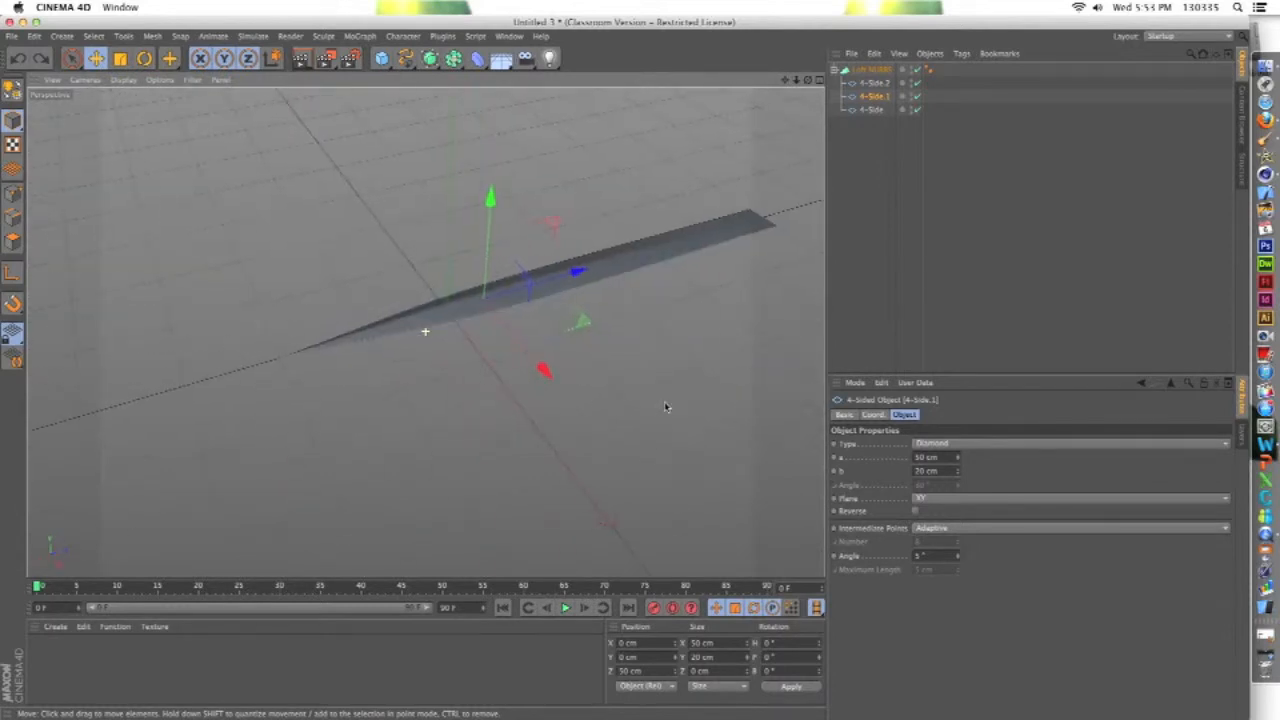
Step: Add a Rectangle spline and move it along Z to 500 cm, at the wide end of the loft
{"action": "left_click_drag", "start_coordinate": [679, 340], "coordinate": [612, 365], "text": "alt"}
{"action": "scroll", "coordinate": [729, 260], "scroll_direction": "up", "scroll_amount": 10}
{"action": "scroll", "coordinate": [729, 260], "scroll_direction": "up", "scroll_amount": 2}
{"action": "scroll", "coordinate": [612, 365], "scroll_direction": "down", "scroll_amount": 10}
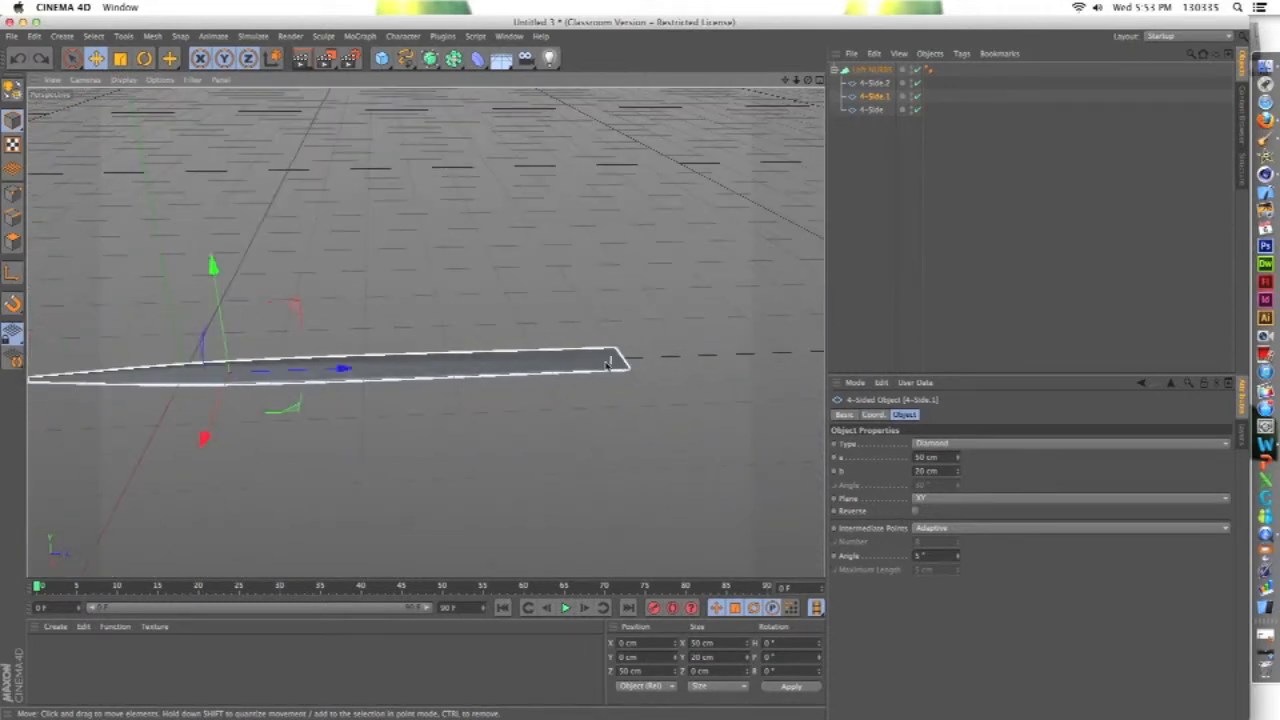
{"action": "scroll", "coordinate": [660, 366], "scroll_direction": "up", "scroll_amount": 2}
{"action": "scroll", "coordinate": [609, 354], "scroll_direction": "up", "scroll_amount": 5}
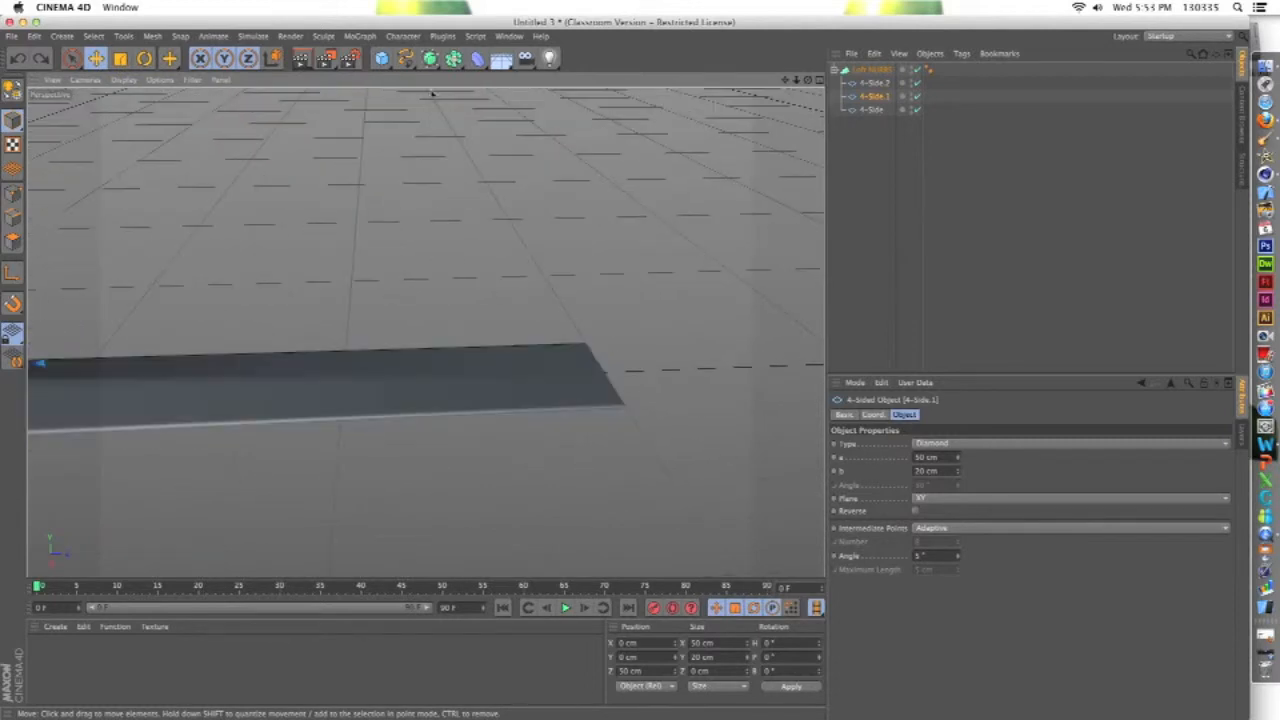
{"action": "left_click_drag", "start_coordinate": [406, 59], "coordinate": [530, 148]}
{"action": "scroll", "coordinate": [489, 220], "scroll_direction": "down", "scroll_amount": 5}
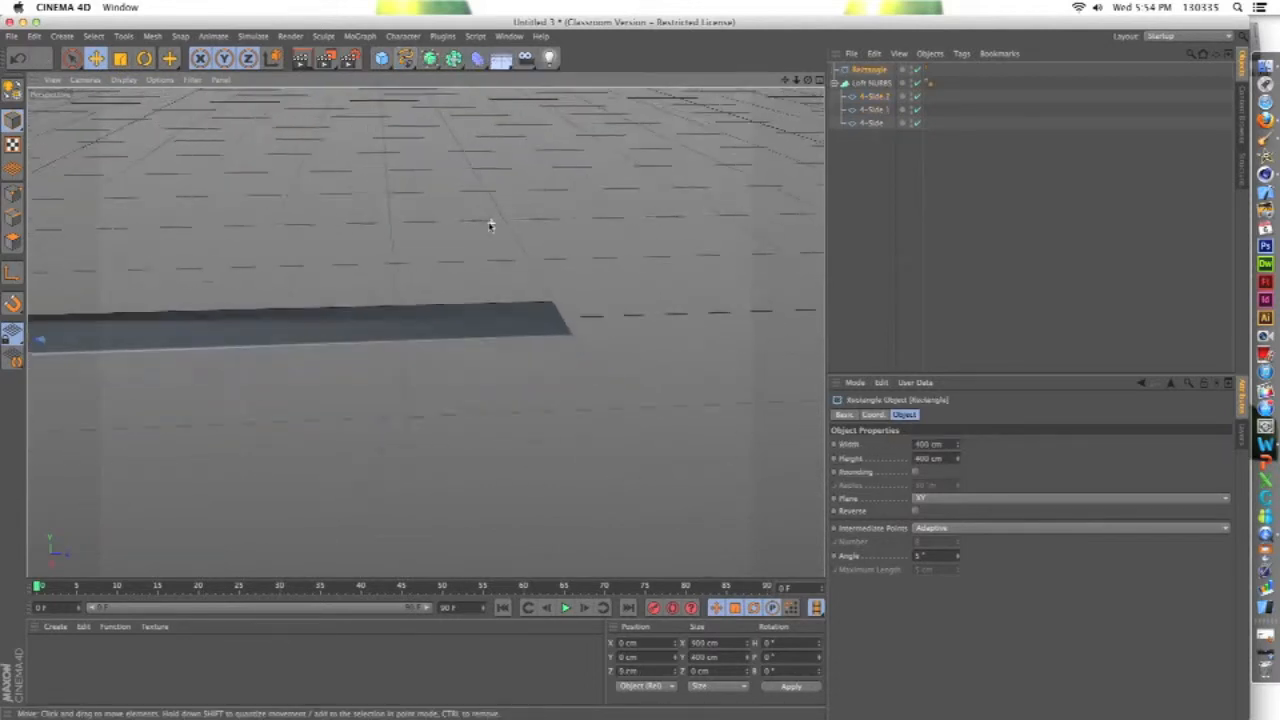
{"action": "left_click_drag", "start_coordinate": [197, 295], "coordinate": [501, 303]}
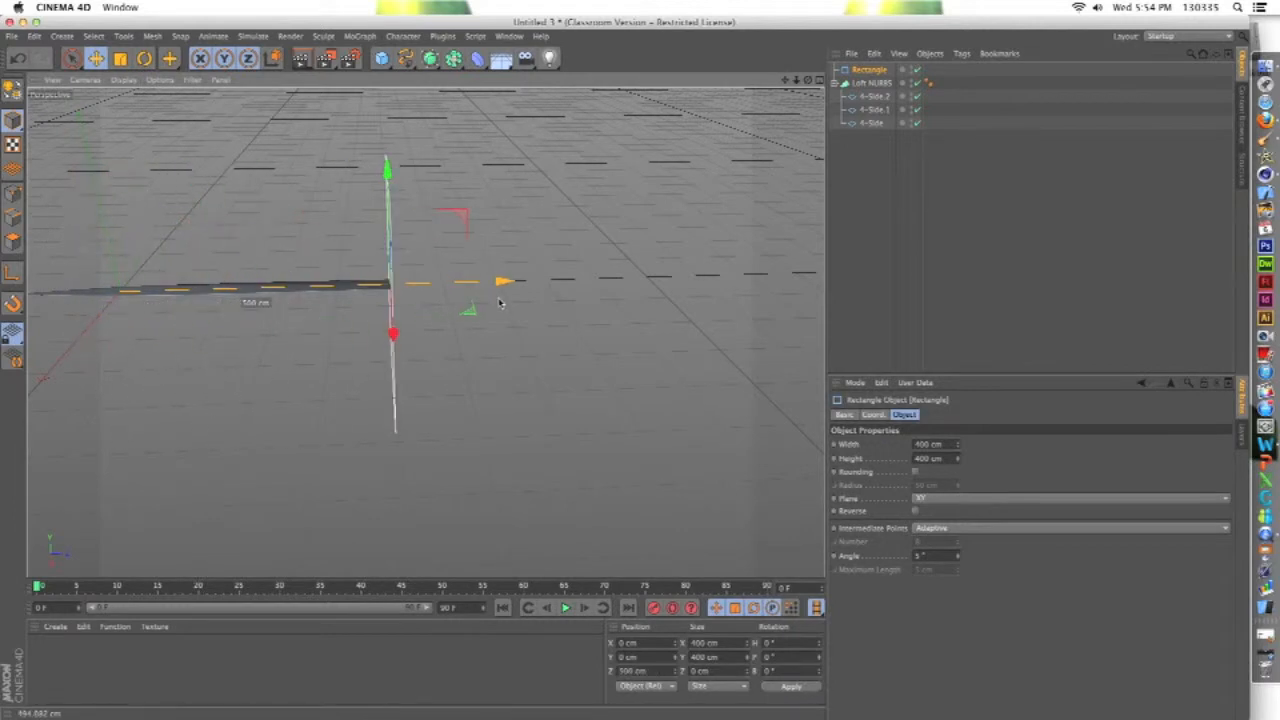
{"action": "scroll", "coordinate": [308, 332], "scroll_direction": "up", "scroll_amount": 8}
{"action": "scroll", "coordinate": [374, 306], "scroll_direction": "down", "scroll_amount": 5}
{"action": "left_click_drag", "start_coordinate": [448, 330], "coordinate": [354, 367], "text": "alt"}
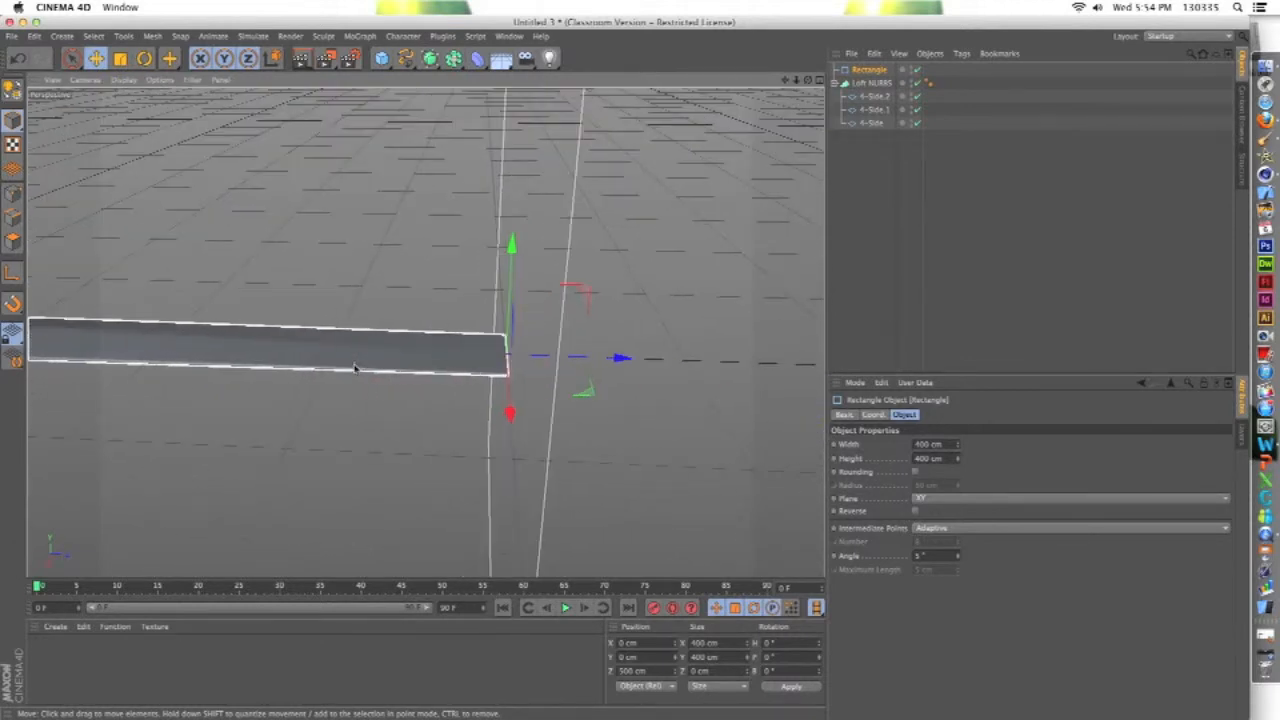
{"action": "left_click", "coordinate": [355, 367]}
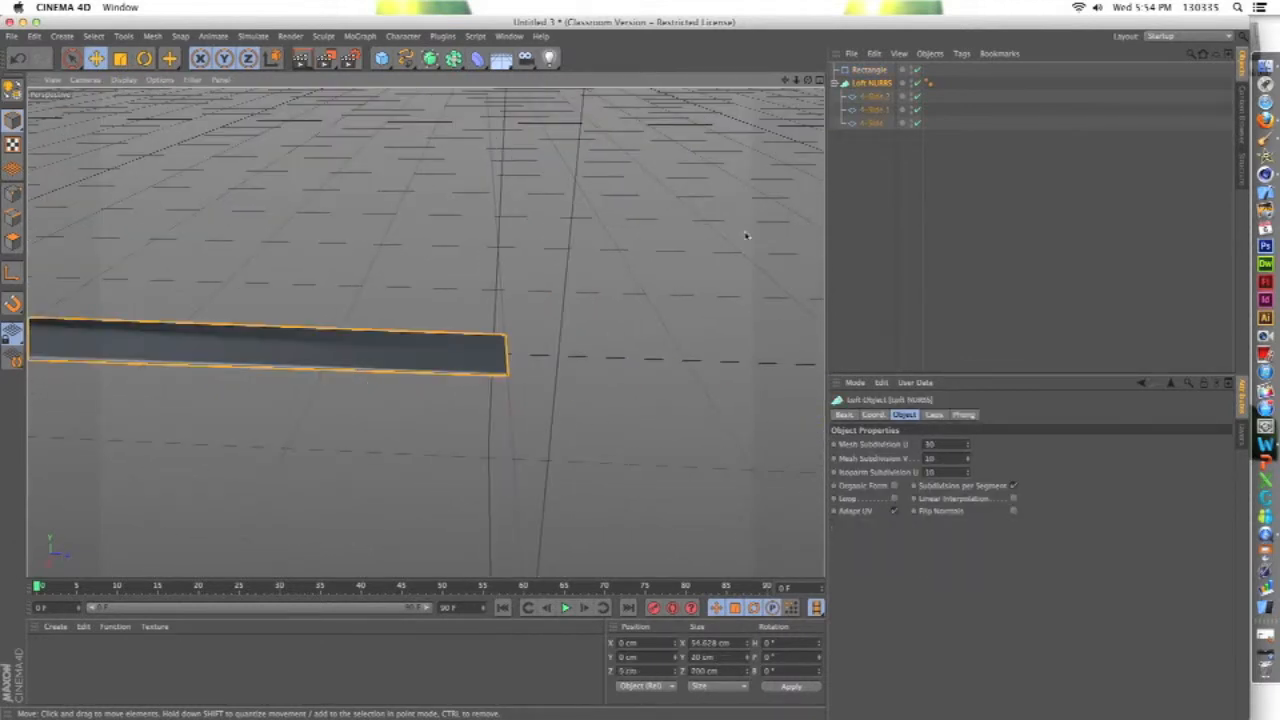
{"action": "left_click", "coordinate": [872, 122]}
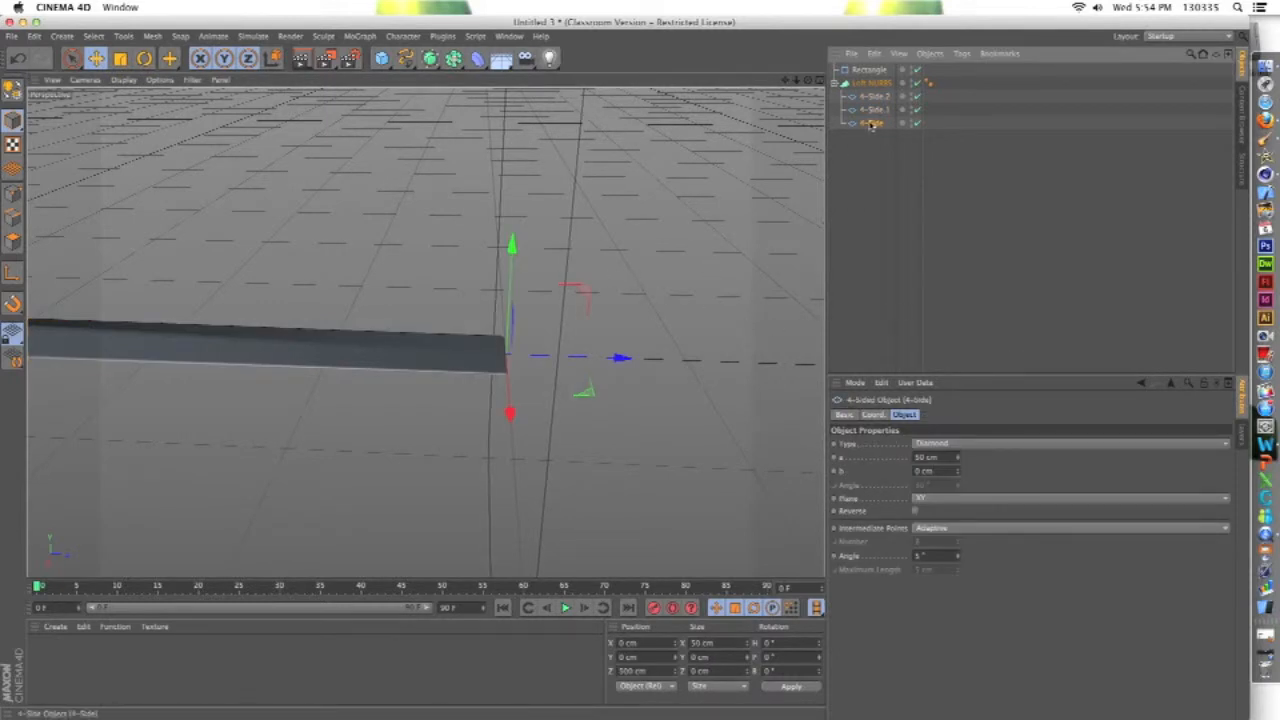
{"action": "left_click_drag", "start_coordinate": [423, 329], "coordinate": [594, 320], "text": "alt"}
{"action": "key", "text": "super+z"}
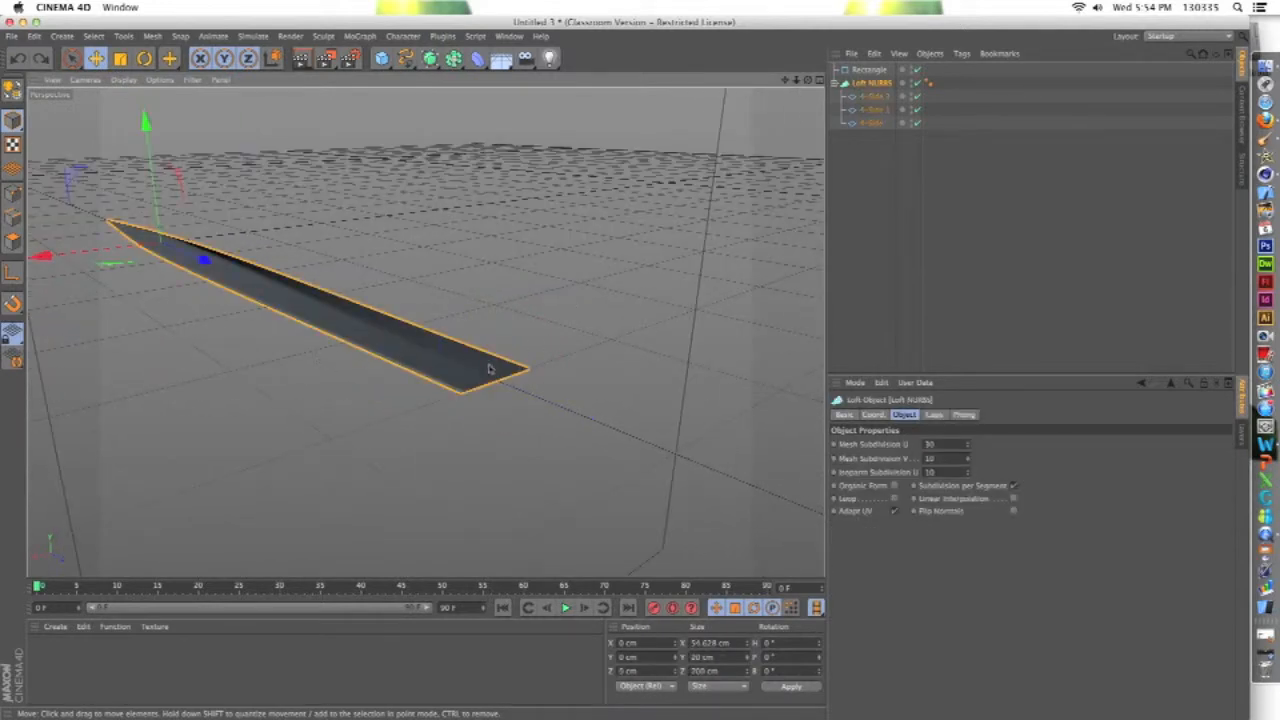
Step: Set the b size of the original 4-Side end spline to 20 cm
{"action": "left_click", "coordinate": [876, 123]}
{"action": "left_click", "coordinate": [876, 111]}
{"action": "left_click", "coordinate": [874, 124]}
{"action": "left_click", "coordinate": [917, 472]}
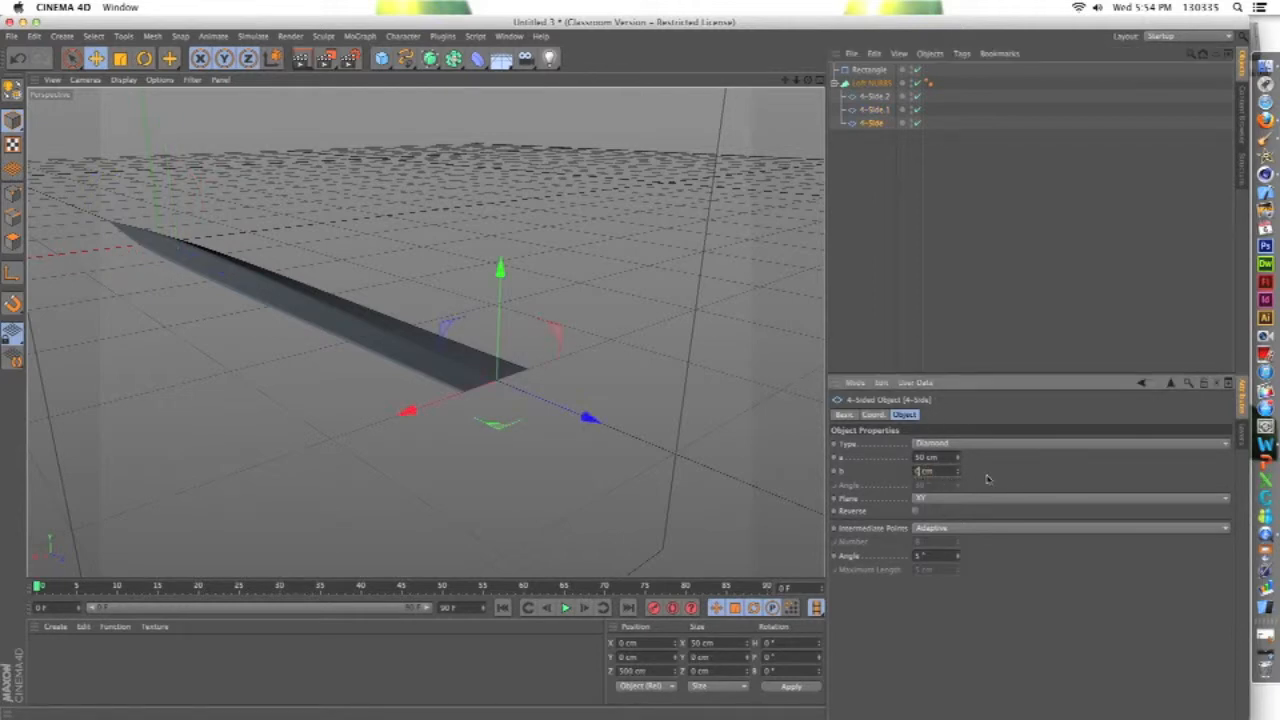
{"action": "type", "text": "20"}
{"action": "key", "text": "Return"}
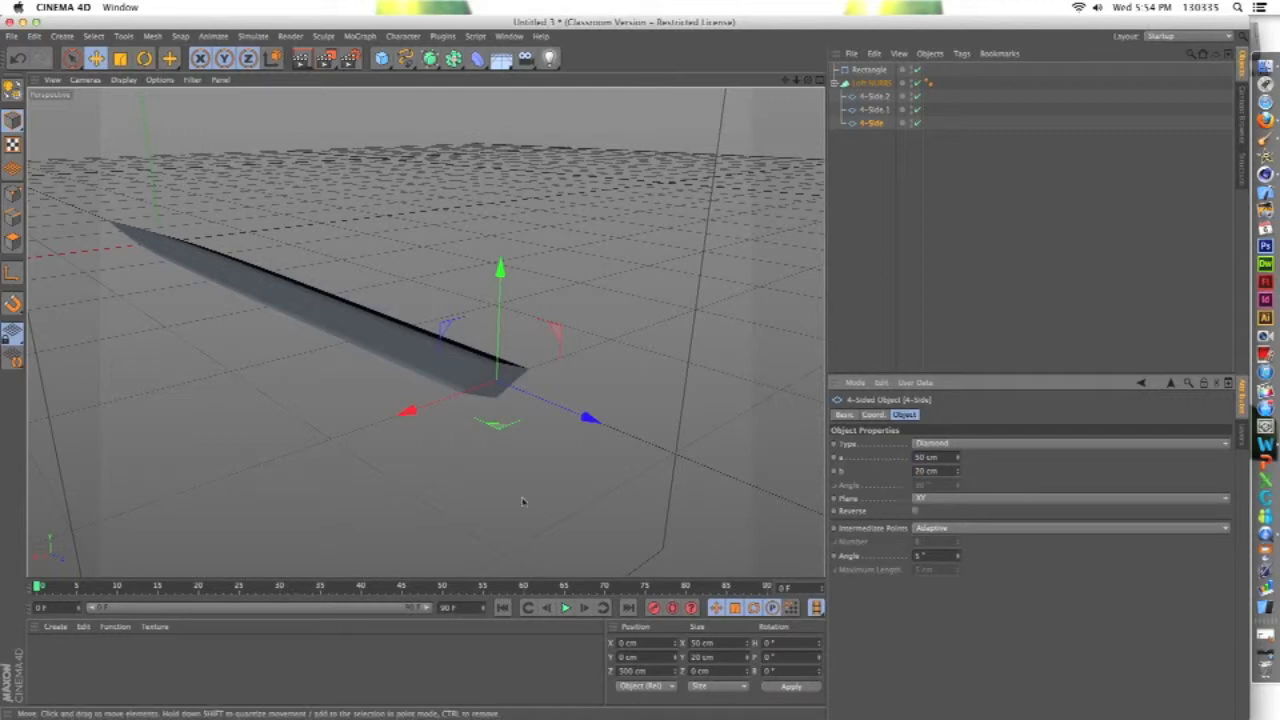
Step: Set both the width and the height of the Rectangle spline to 20 cm
{"action": "left_click_drag", "start_coordinate": [451, 442], "coordinate": [576, 421], "text": "alt"}
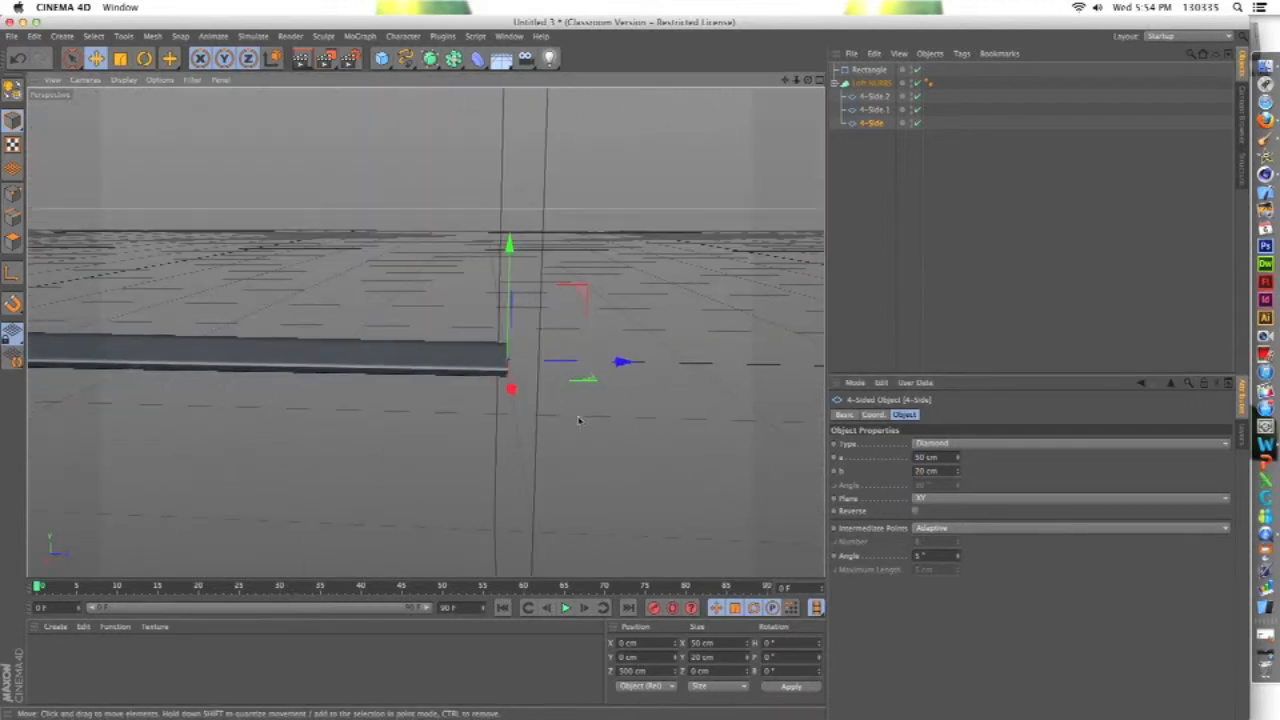
{"action": "left_click", "coordinate": [868, 69]}
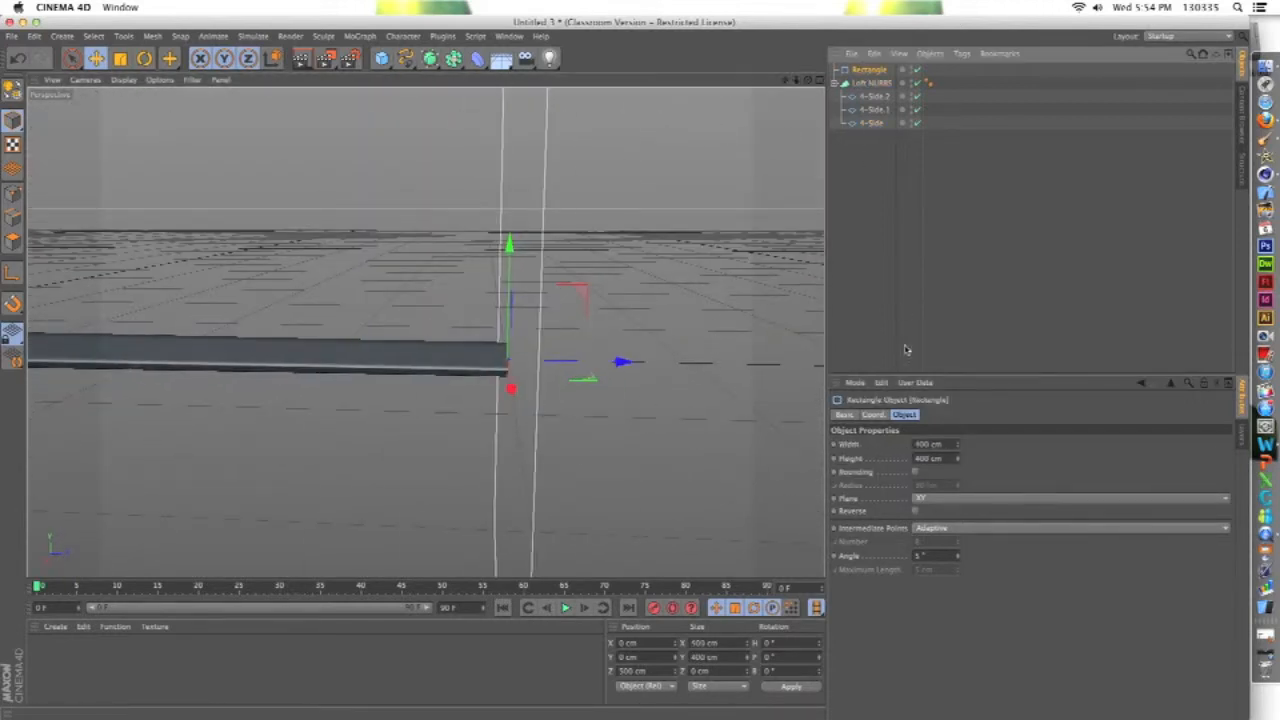
{"action": "left_click_drag", "start_coordinate": [948, 445], "coordinate": [745, 421]}
{"action": "type", "text": "20"}
{"action": "key", "text": "Return"}
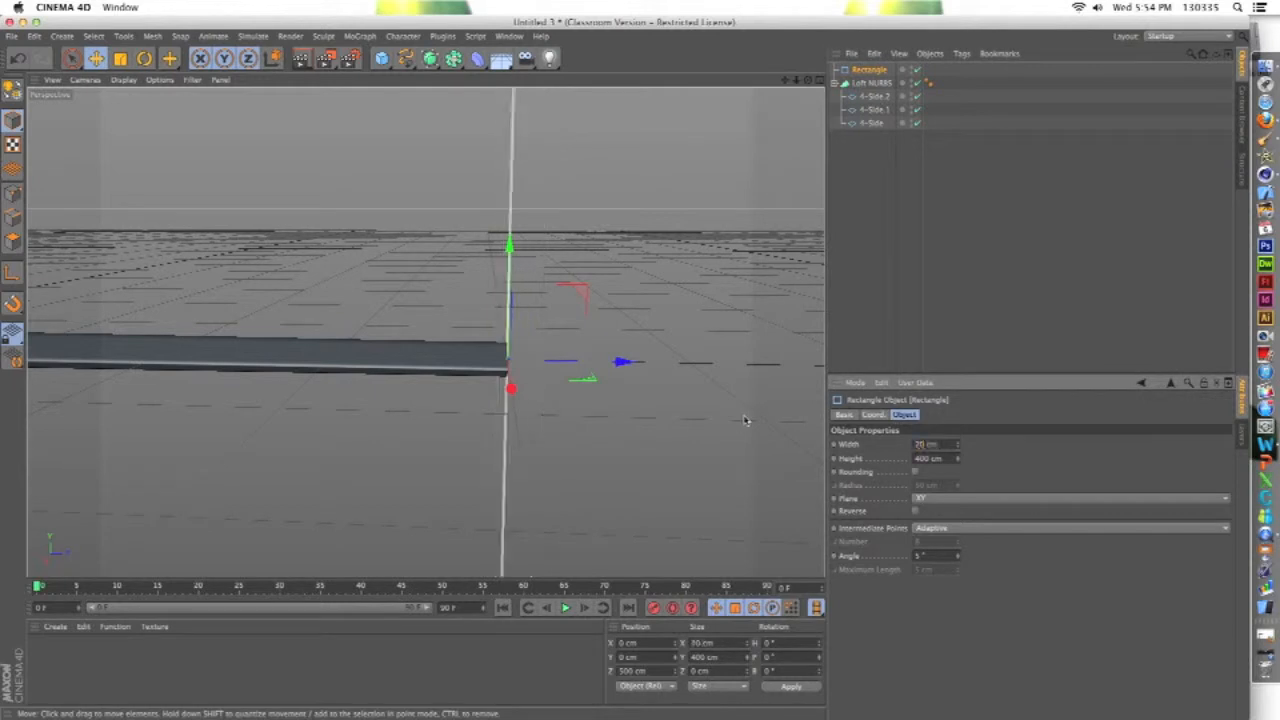
{"action": "key", "text": "Tab"}
{"action": "type", "text": "20"}
{"action": "key", "text": "Return"}
{"action": "left_click_drag", "start_coordinate": [504, 437], "coordinate": [480, 438]}
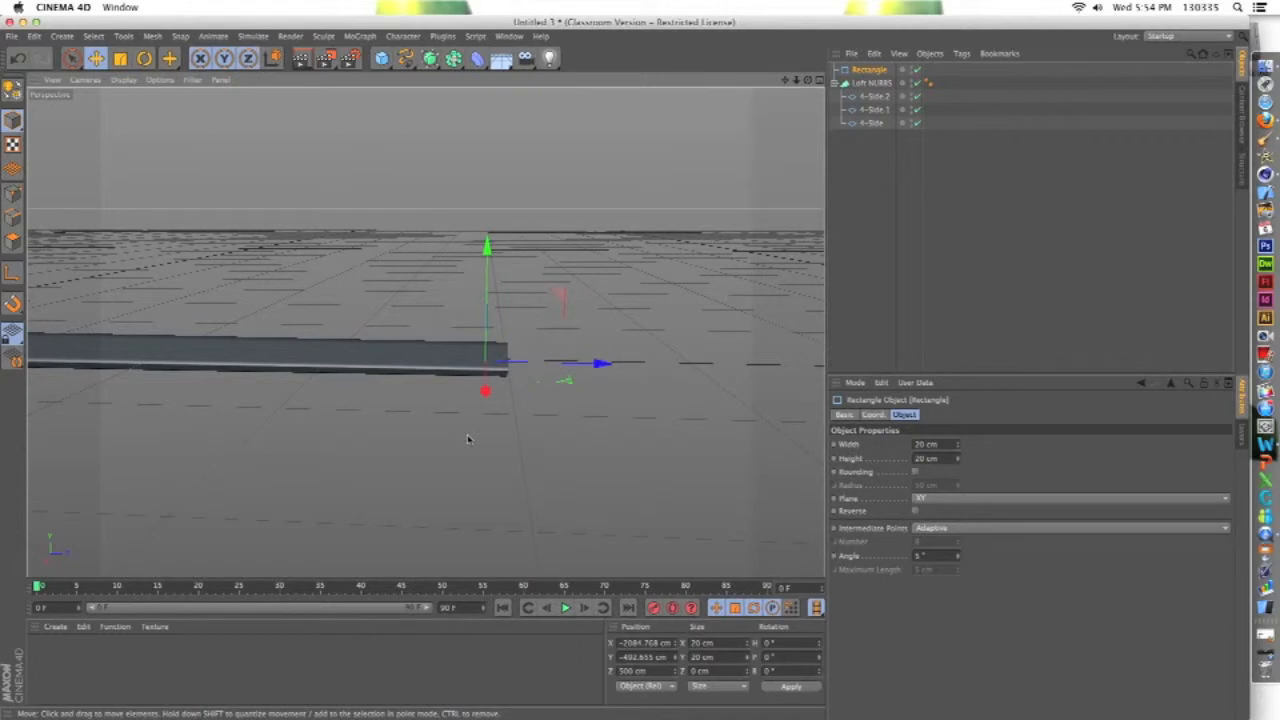
{"action": "key", "text": "s"}
{"action": "scroll", "coordinate": [540, 377], "scroll_direction": "down", "scroll_amount": 15}
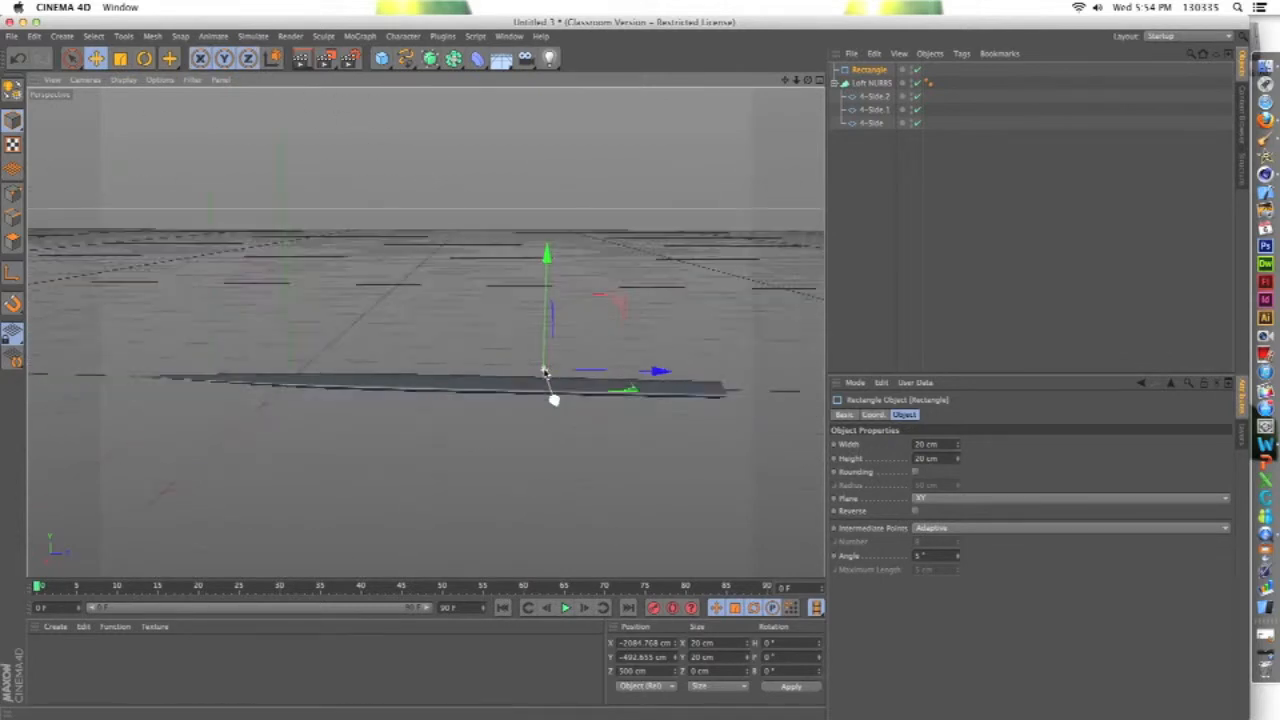
{"action": "key", "text": "super+z"}
{"action": "scroll", "coordinate": [608, 393], "scroll_direction": "up", "scroll_amount": 10}
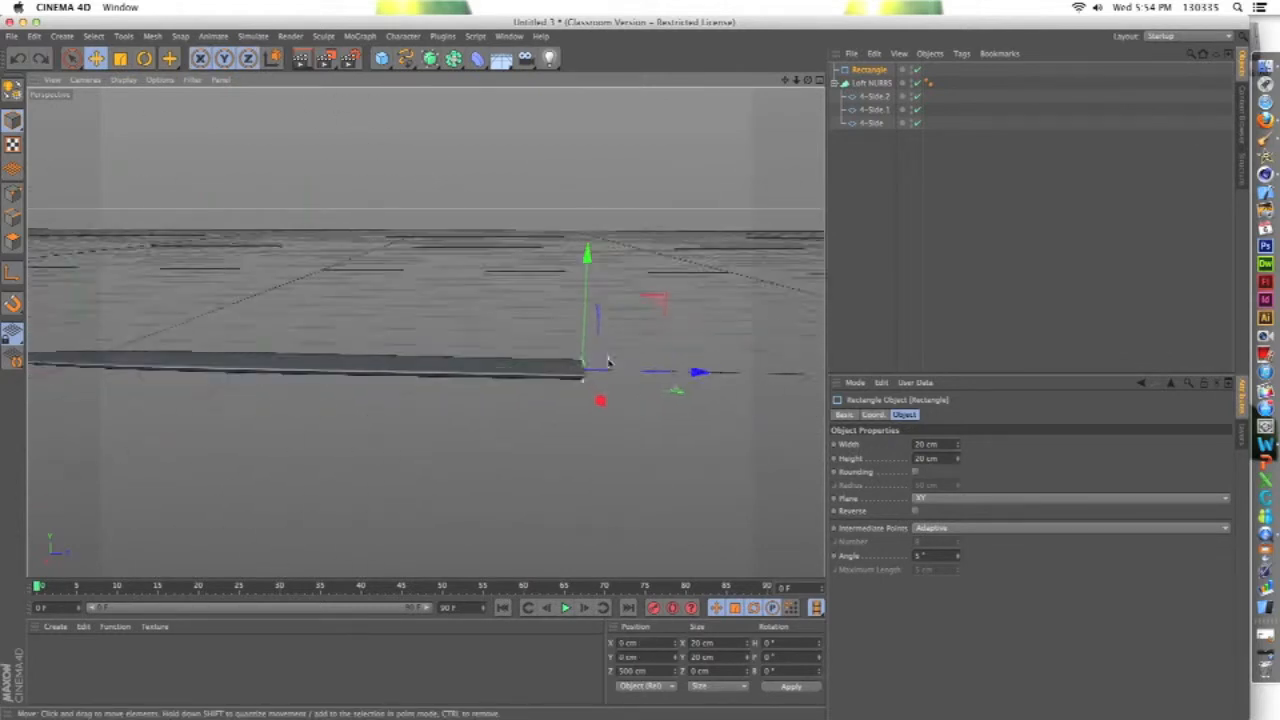
{"action": "scroll", "coordinate": [576, 380], "scroll_direction": "up", "scroll_amount": 5}
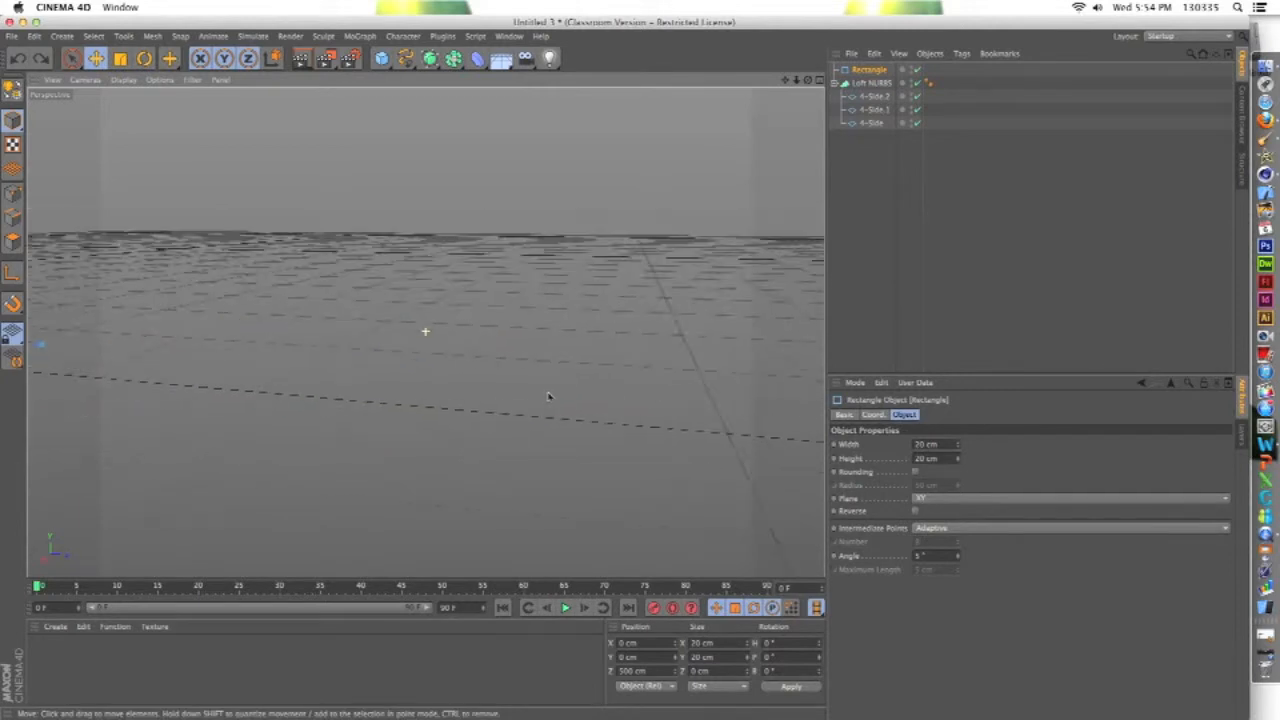
{"action": "scroll", "coordinate": [544, 391], "scroll_direction": "down", "scroll_amount": 5}
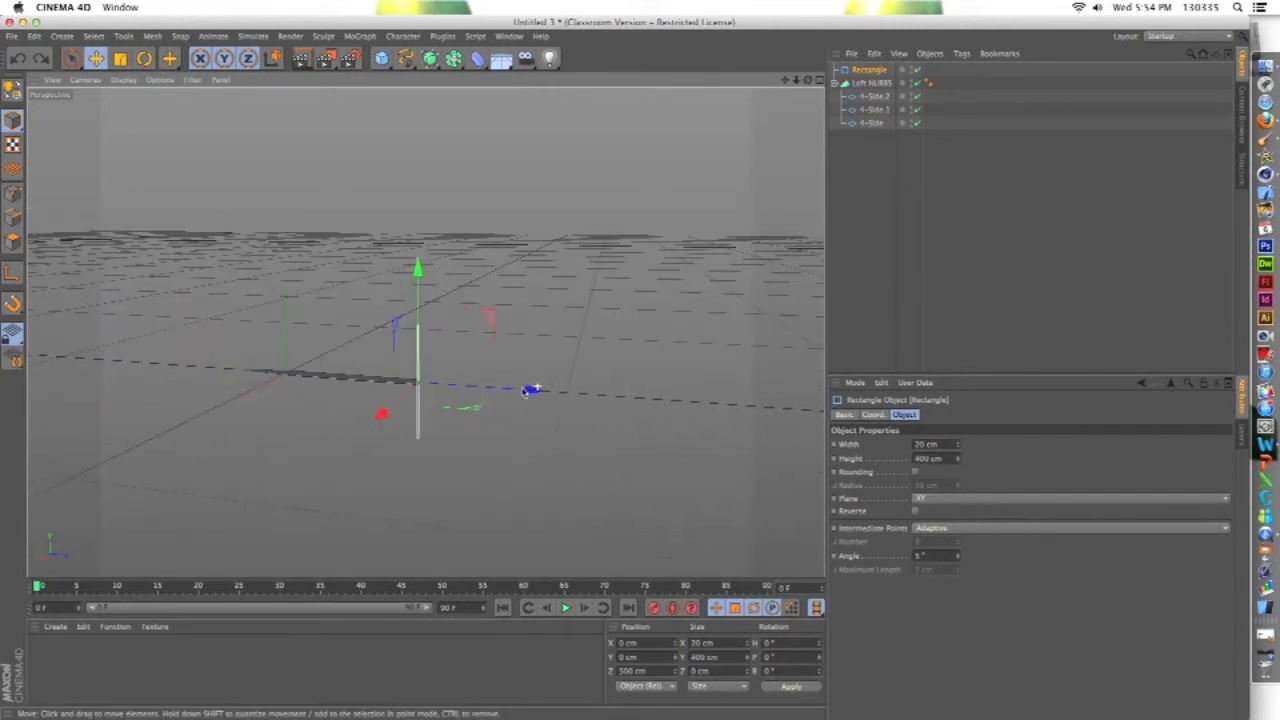
{"action": "left_click_drag", "start_coordinate": [430, 393], "coordinate": [490, 405], "text": "alt"}
{"action": "left_click_drag", "start_coordinate": [583, 393], "coordinate": [589, 393]}
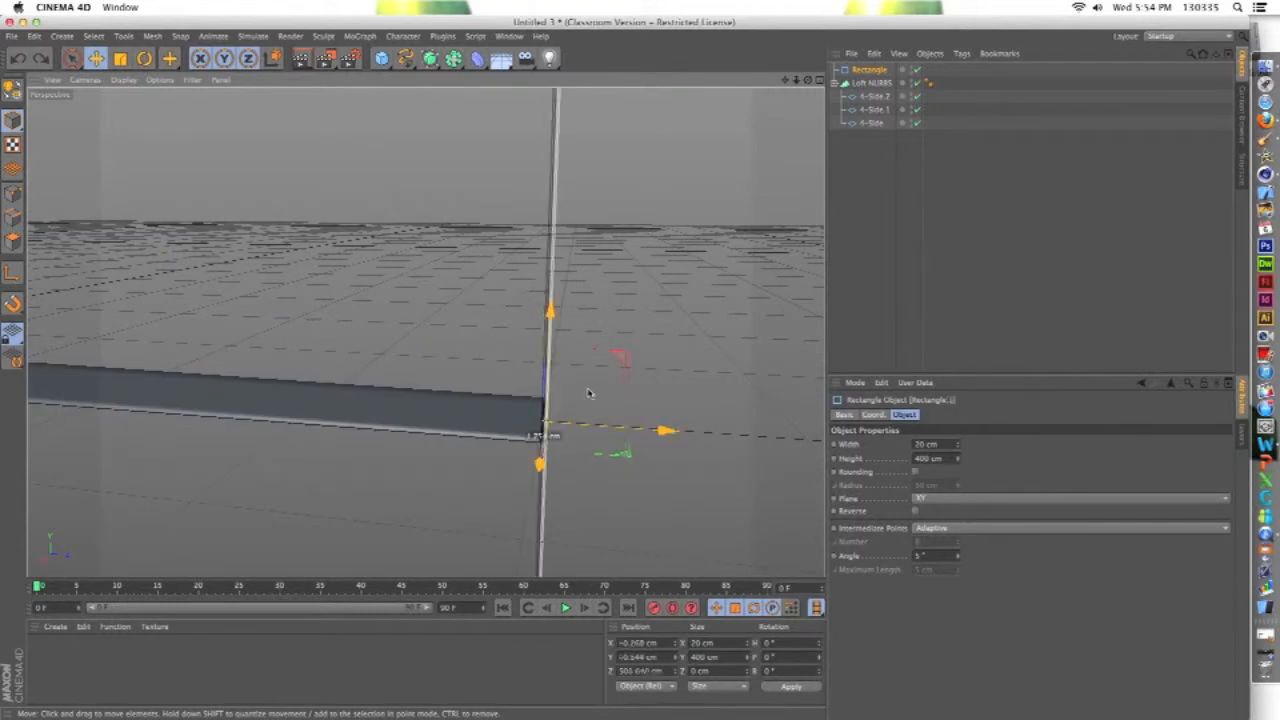
{"action": "key", "text": "super+z"}
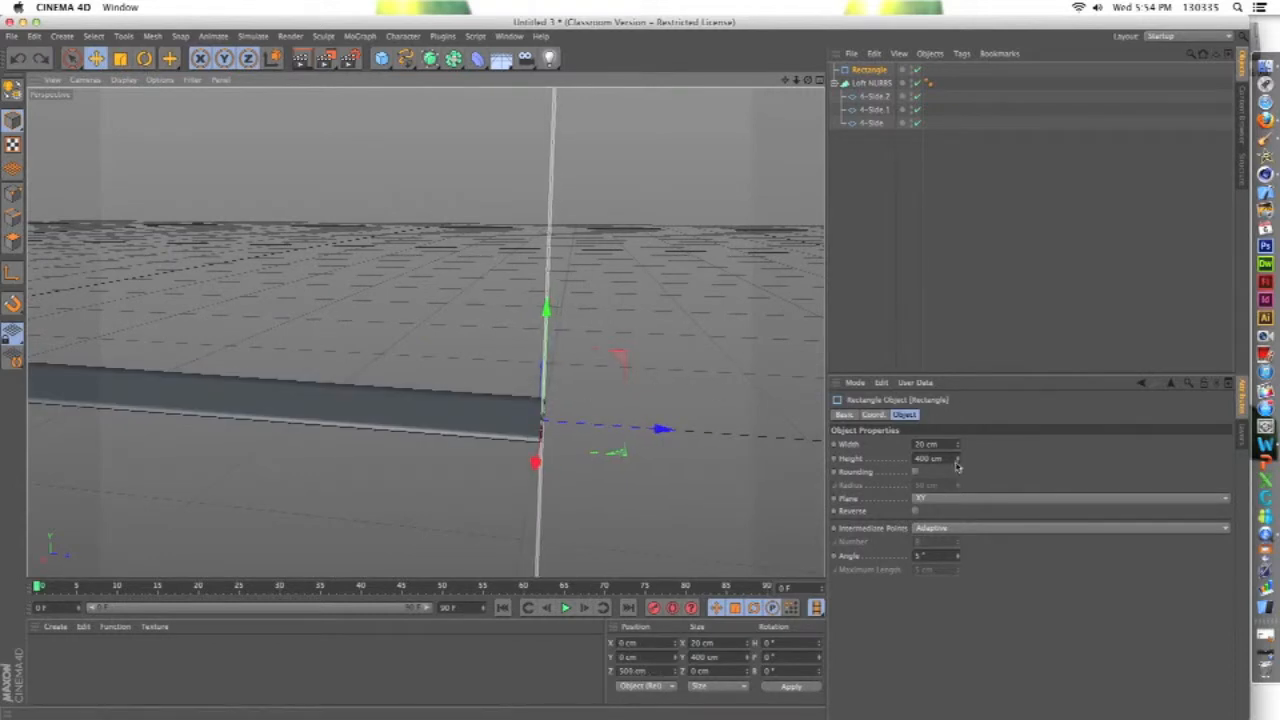
Step: Set the Rectangle spline's width to 50 cm and height to 20 cm, and orient it to the ZY plane
{"action": "key", "text": "Return"}
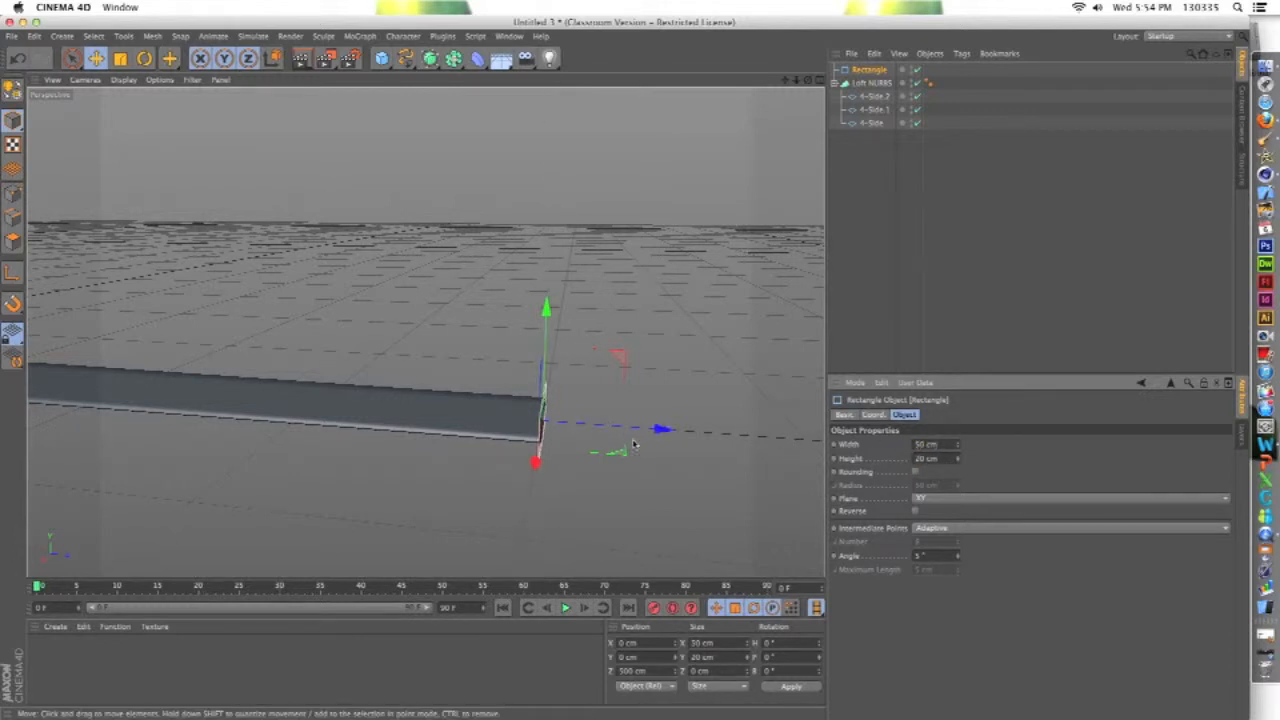
{"action": "left_click", "coordinate": [940, 502]}
{"action": "left_click", "coordinate": [938, 532]}
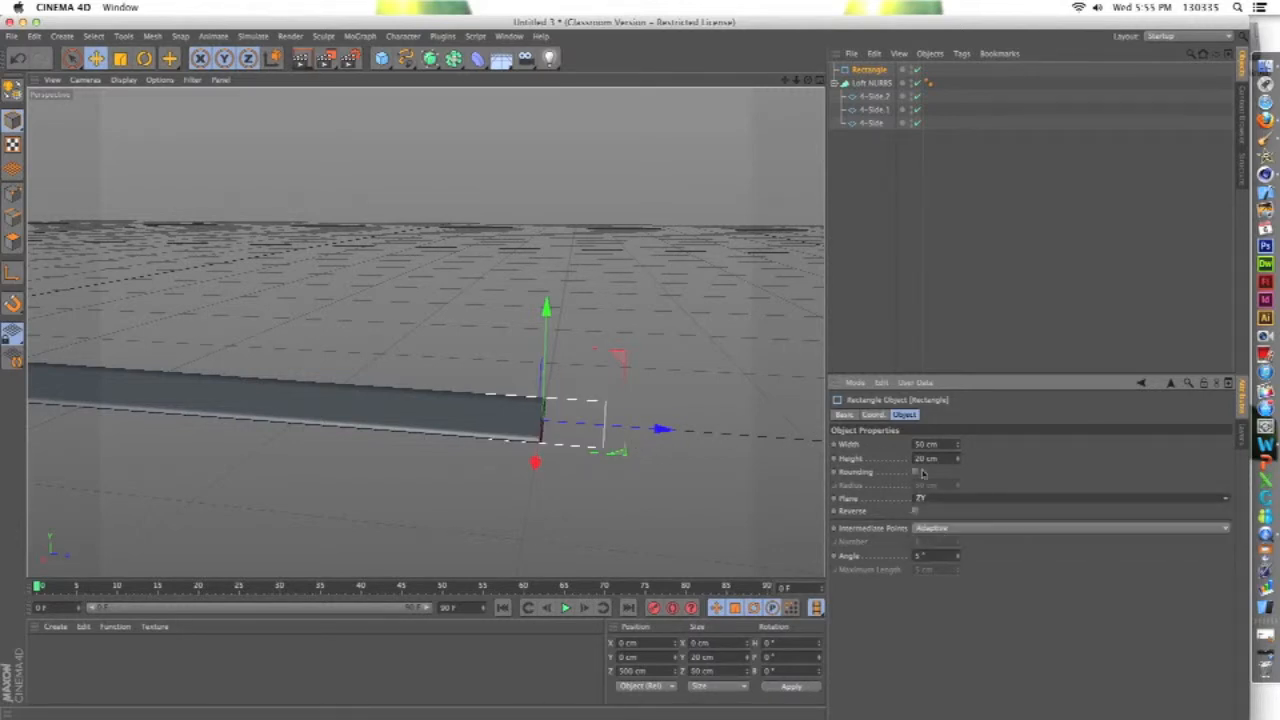
Step: Reduce the width of the Rectangle spline to 10 cm
{"action": "double_click", "coordinate": [940, 446]}
{"action": "type", "text": "20"}
{"action": "key", "text": "Return"}
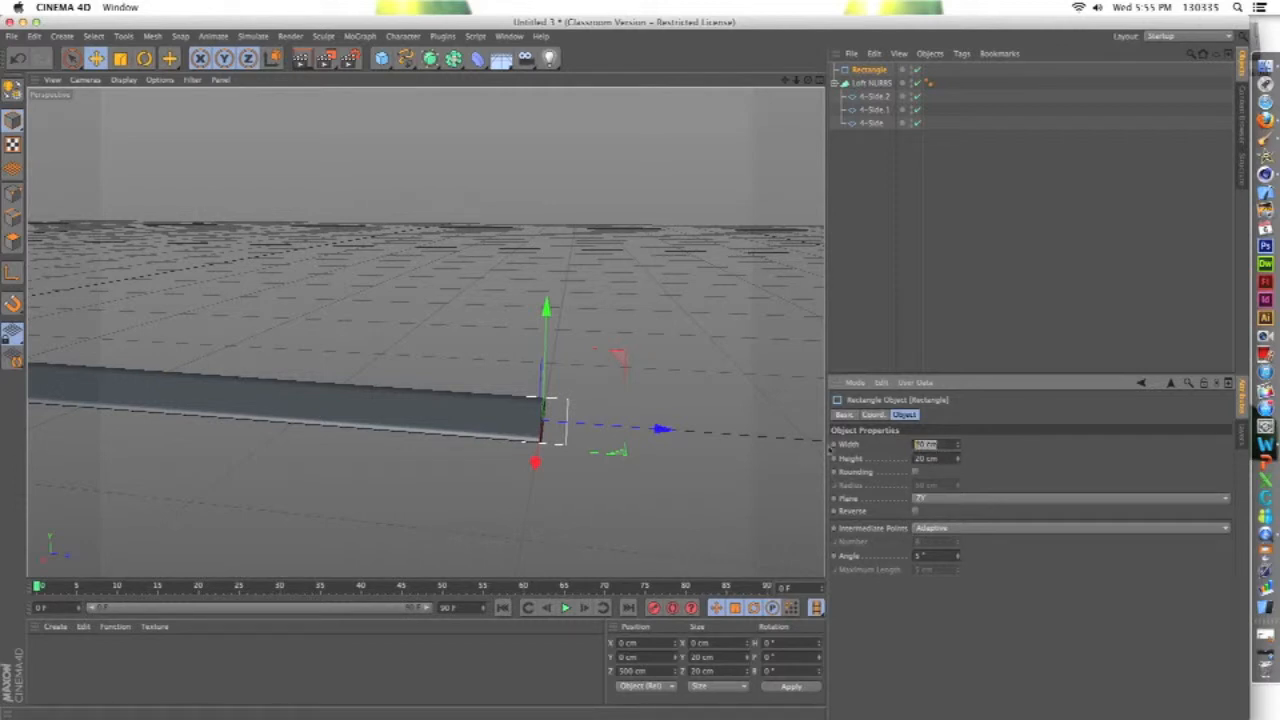
{"action": "left_click", "coordinate": [671, 434]}
{"action": "left_click_drag", "start_coordinate": [681, 435], "coordinate": [686, 434]}
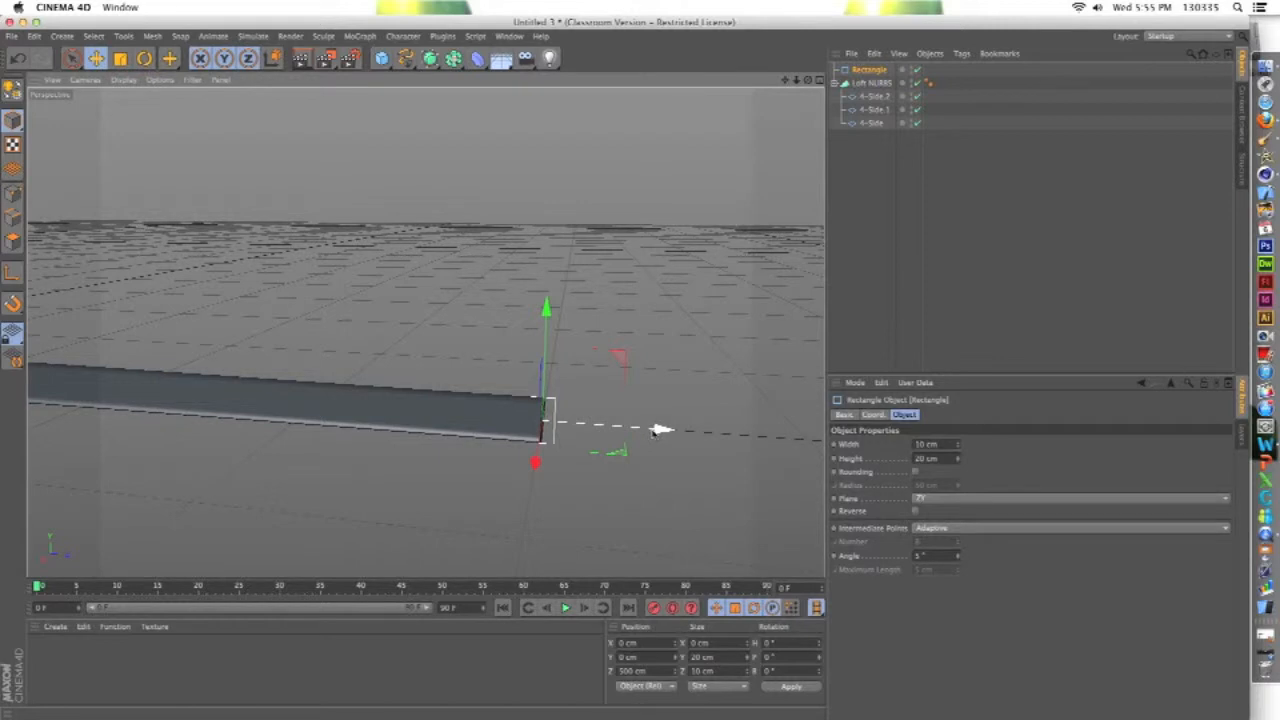
Step: Set the Rectangle spline's Z position to 505 cm so it starts at the blade's wide end
{"action": "left_click", "coordinate": [873, 414]}
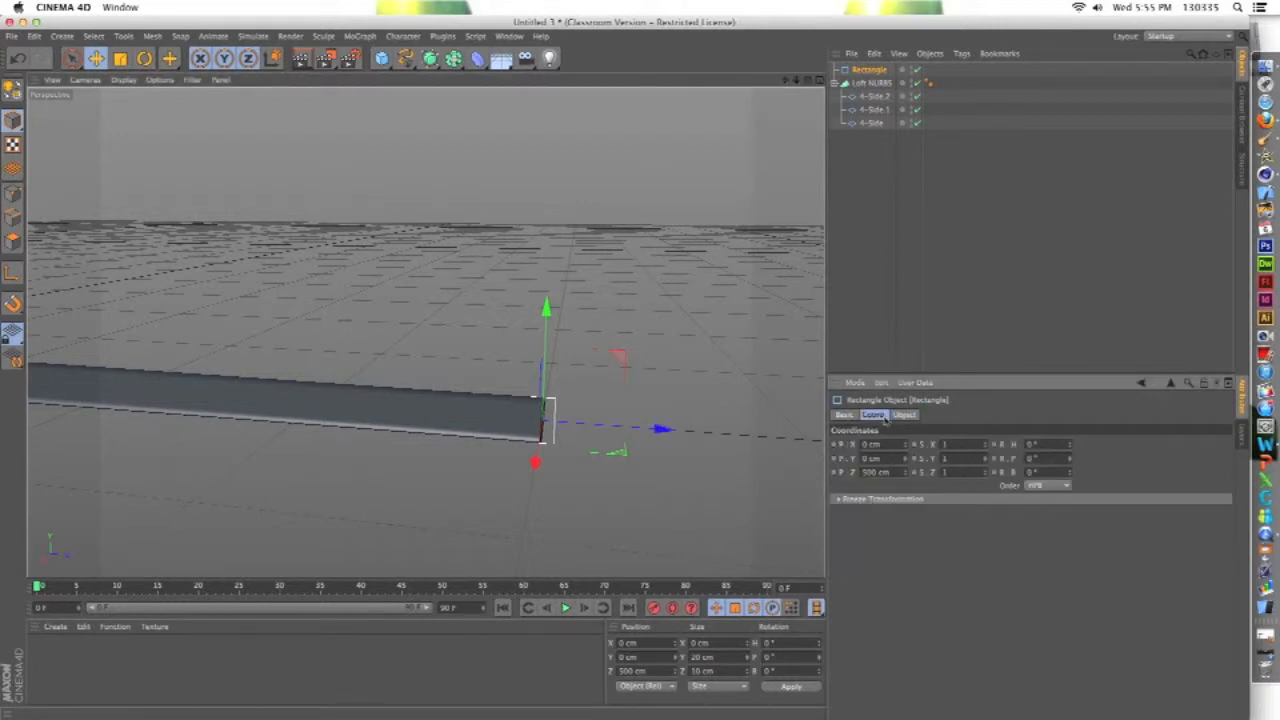
{"action": "left_click", "coordinate": [900, 415]}
{"action": "left_click", "coordinate": [846, 415]}
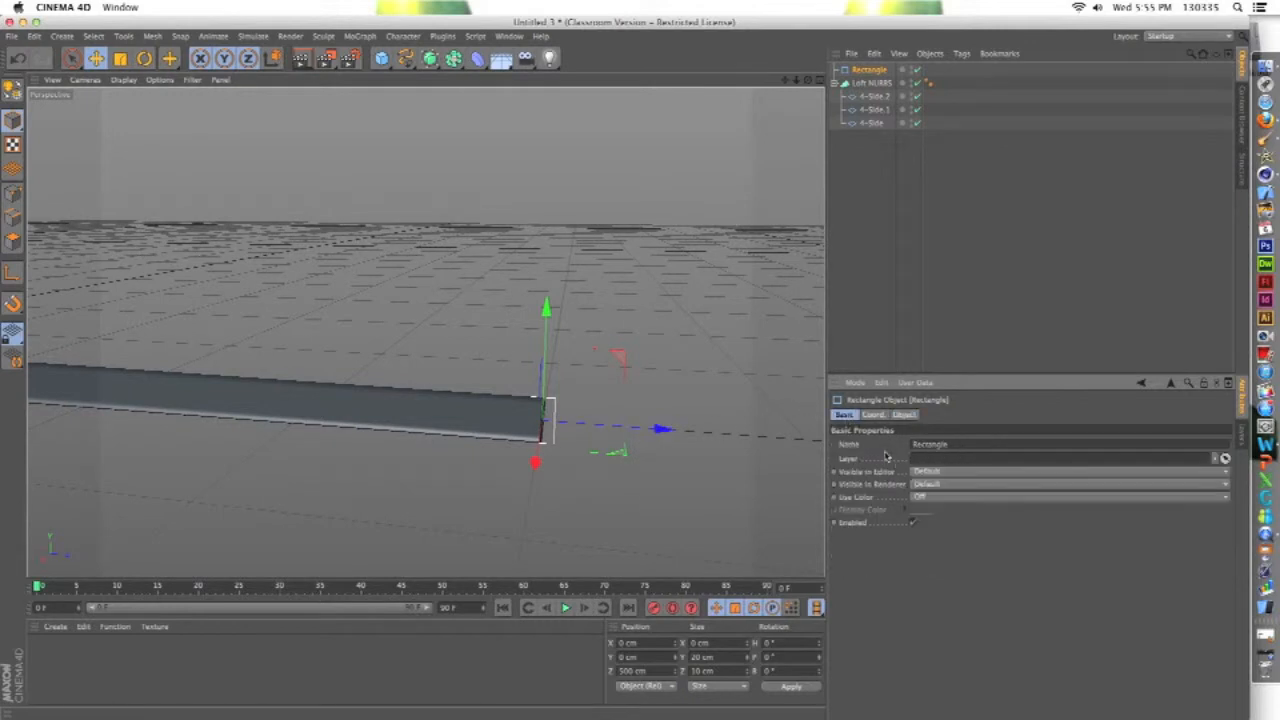
{"action": "left_click", "coordinate": [873, 414]}
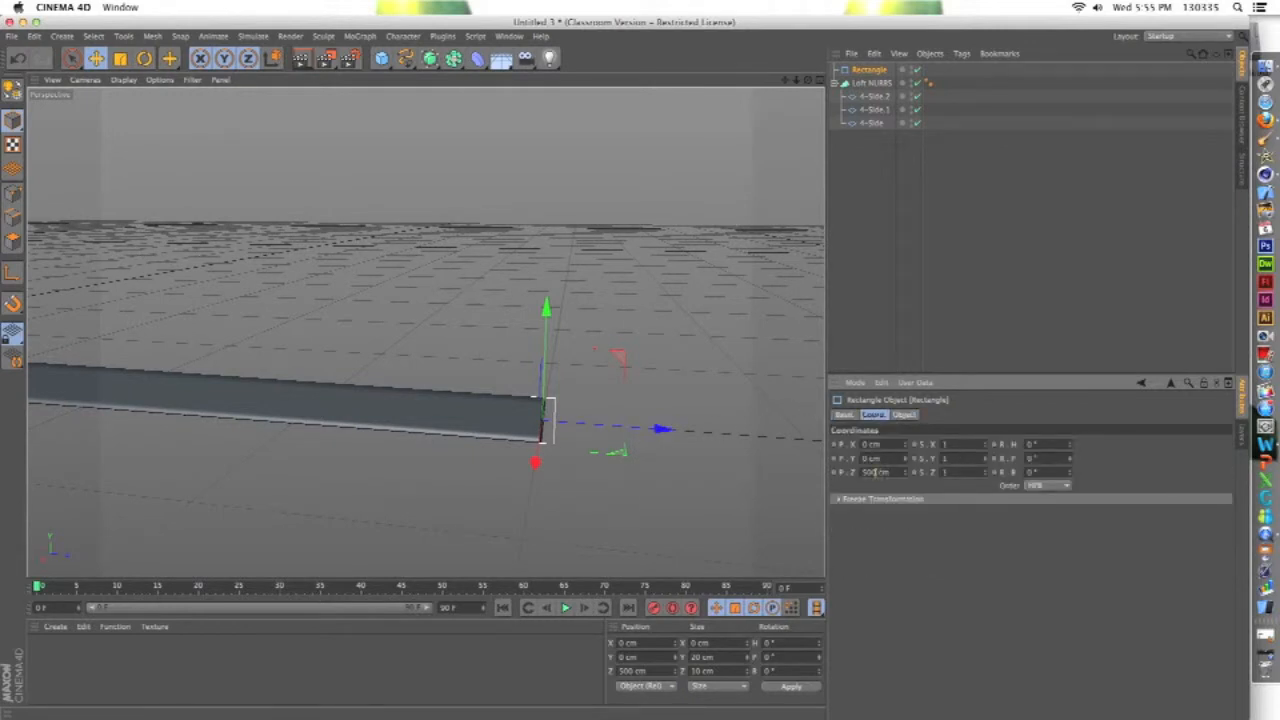
{"action": "key", "text": "Return"}
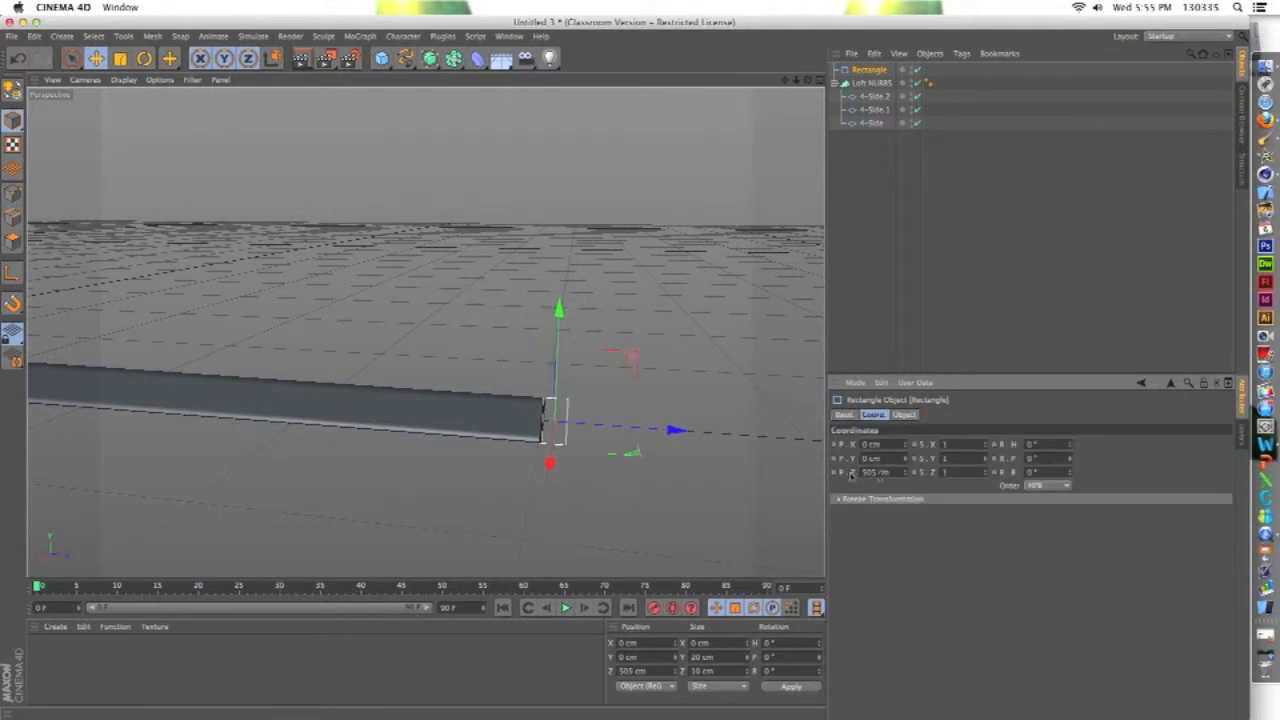
{"action": "left_click", "coordinate": [903, 414]}
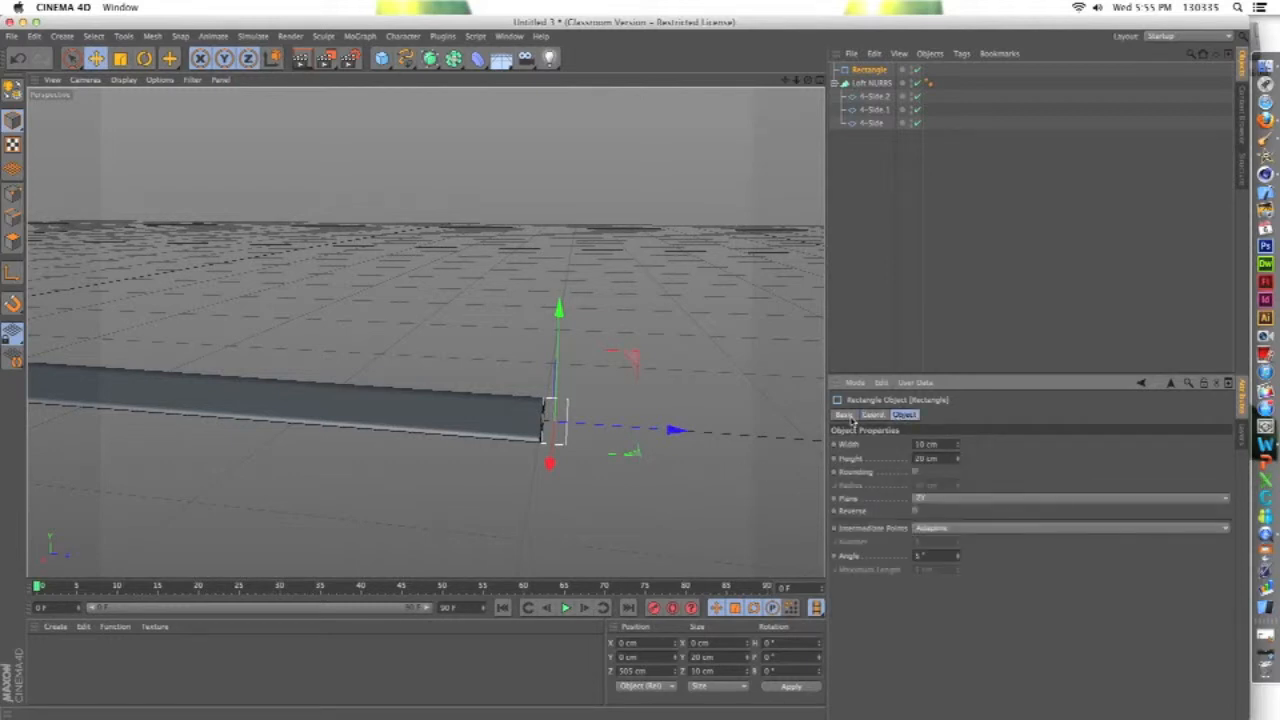
{"action": "left_click", "coordinate": [845, 414]}
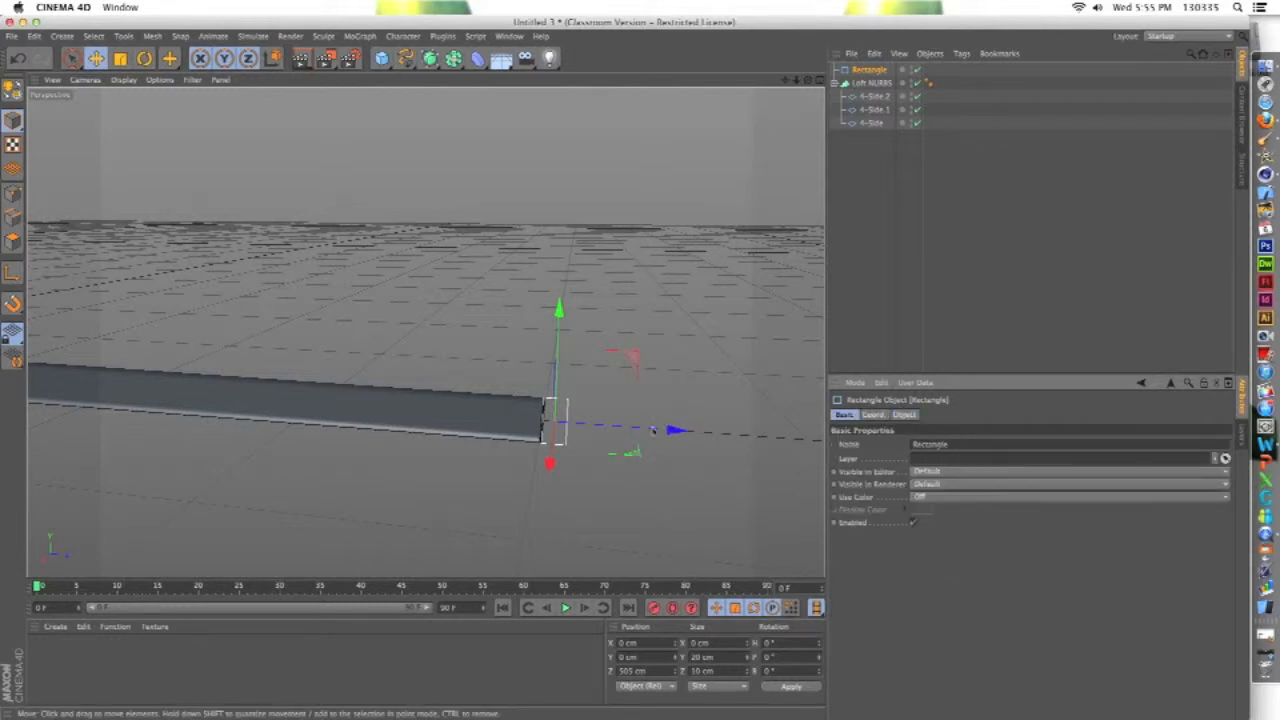
{"action": "scroll", "coordinate": [580, 463], "scroll_direction": "up", "scroll_amount": 6}
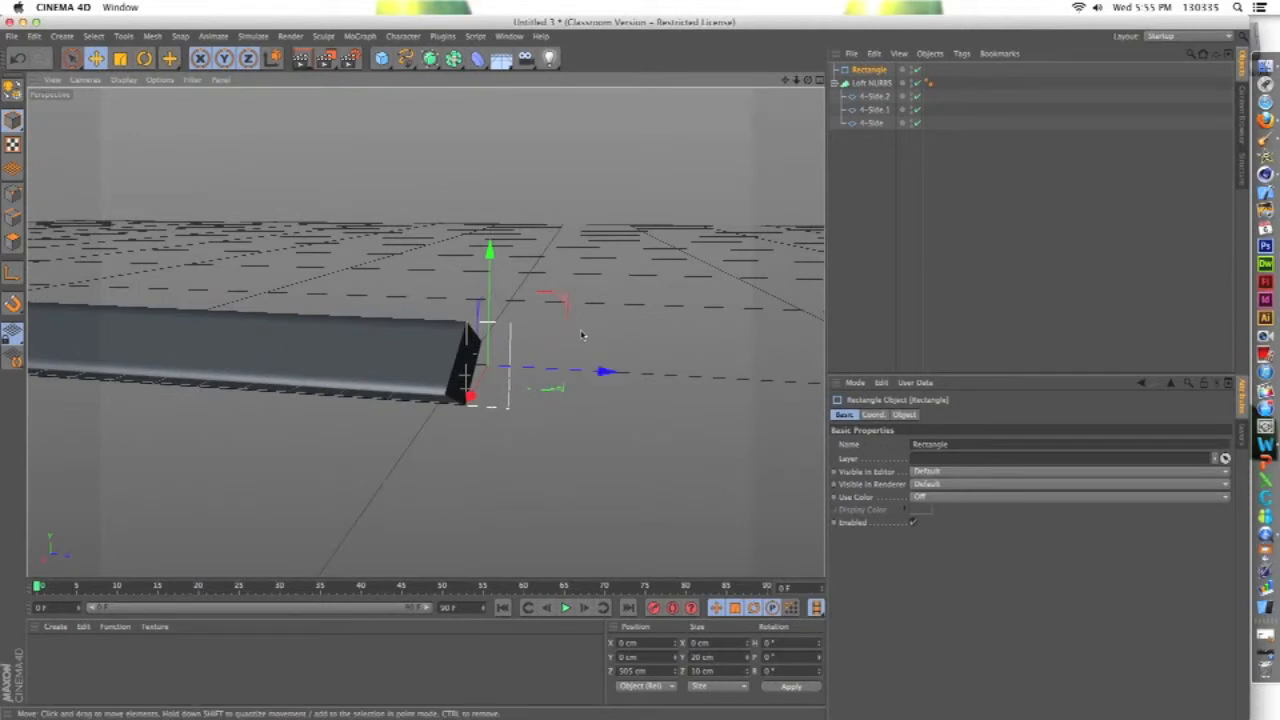
{"action": "middle_click_drag", "start_coordinate": [552, 339], "coordinate": [550, 338], "text": "alt"}
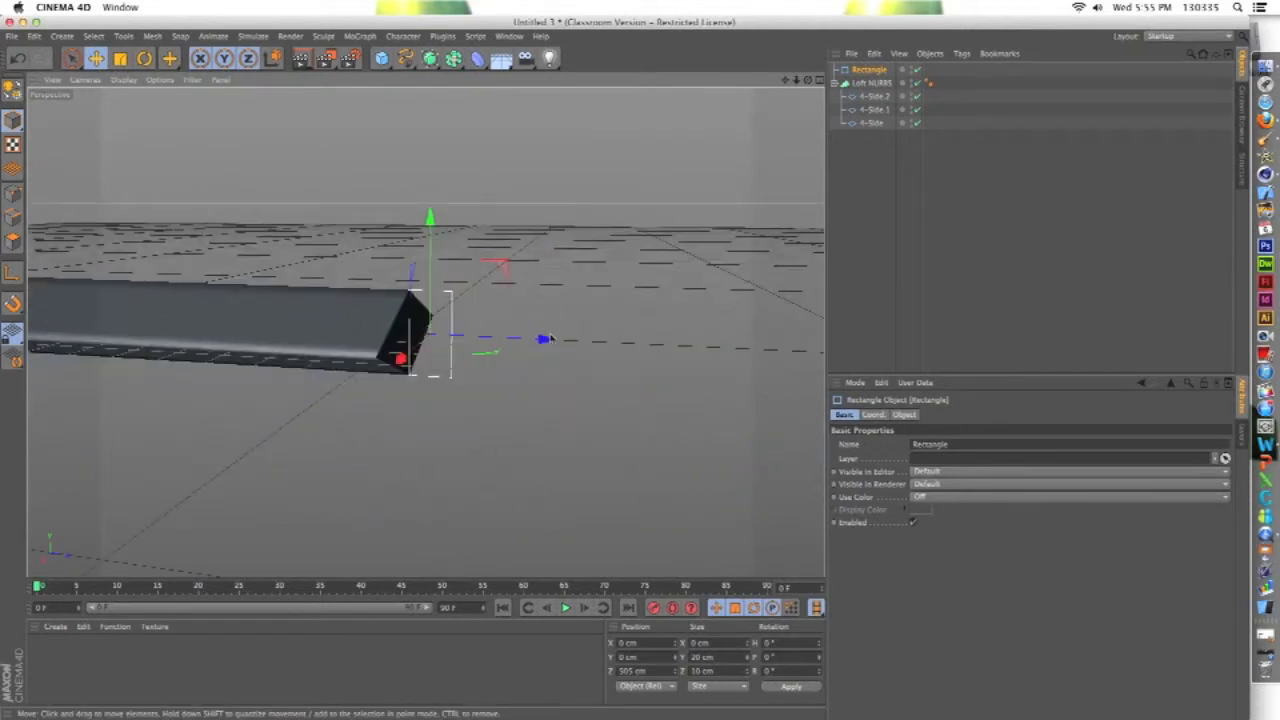
{"action": "left_click_drag", "start_coordinate": [519, 321], "coordinate": [521, 325], "text": "ctrl"}
{"action": "key", "text": "super+z"}
{"action": "middle_click_drag", "start_coordinate": [479, 305], "coordinate": [482, 307], "text": "alt"}
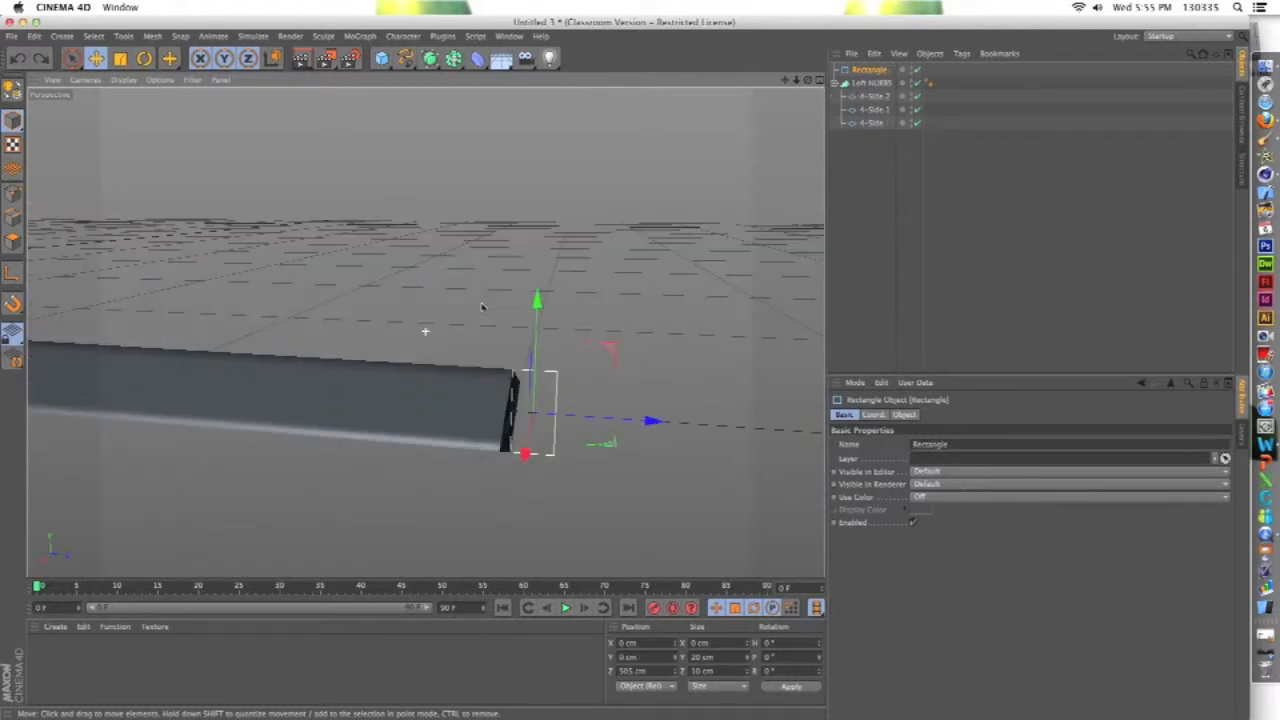
{"action": "left_click_drag", "start_coordinate": [556, 346], "coordinate": [567, 352]}
{"action": "key", "text": "super+z"}
Step: Make two copies of the Rectangle spline and move them along X to 40 cm and -40 cm
{"action": "key", "text": "super+c"}
{"action": "key", "text": "super+v"}
{"action": "key", "text": "super+v"}
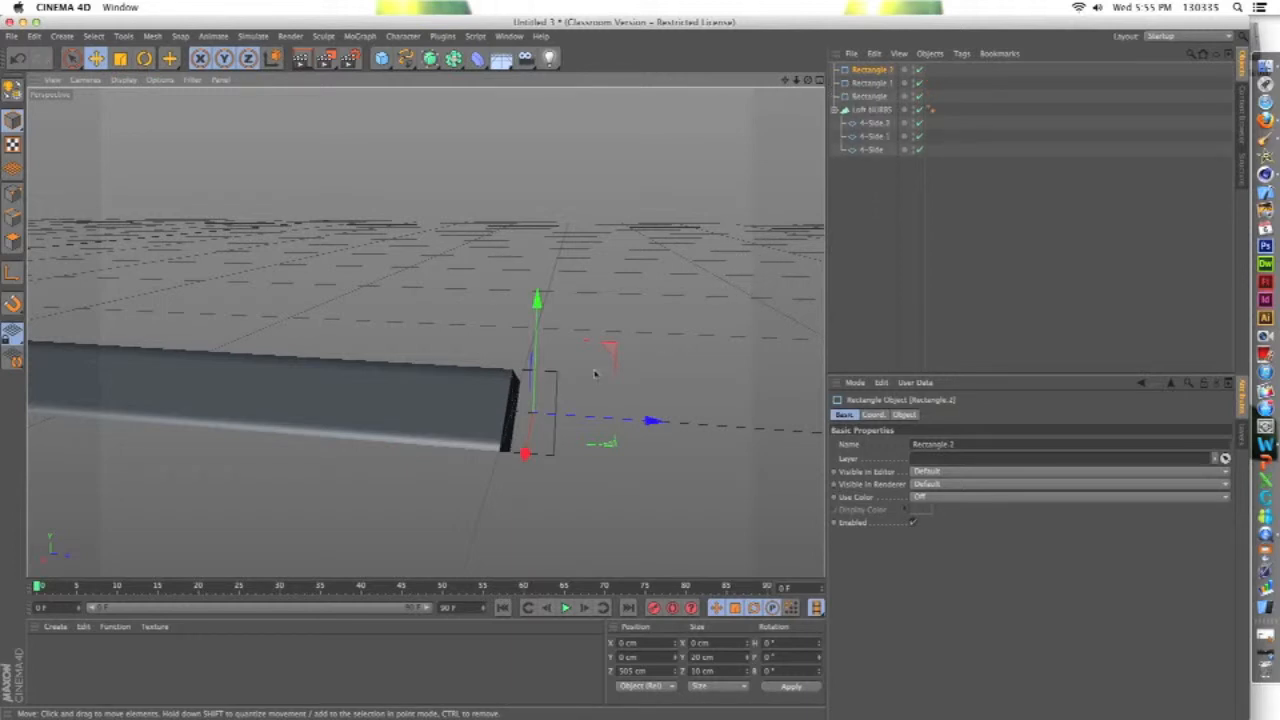
{"action": "left_click_drag", "start_coordinate": [523, 450], "coordinate": [481, 552]}
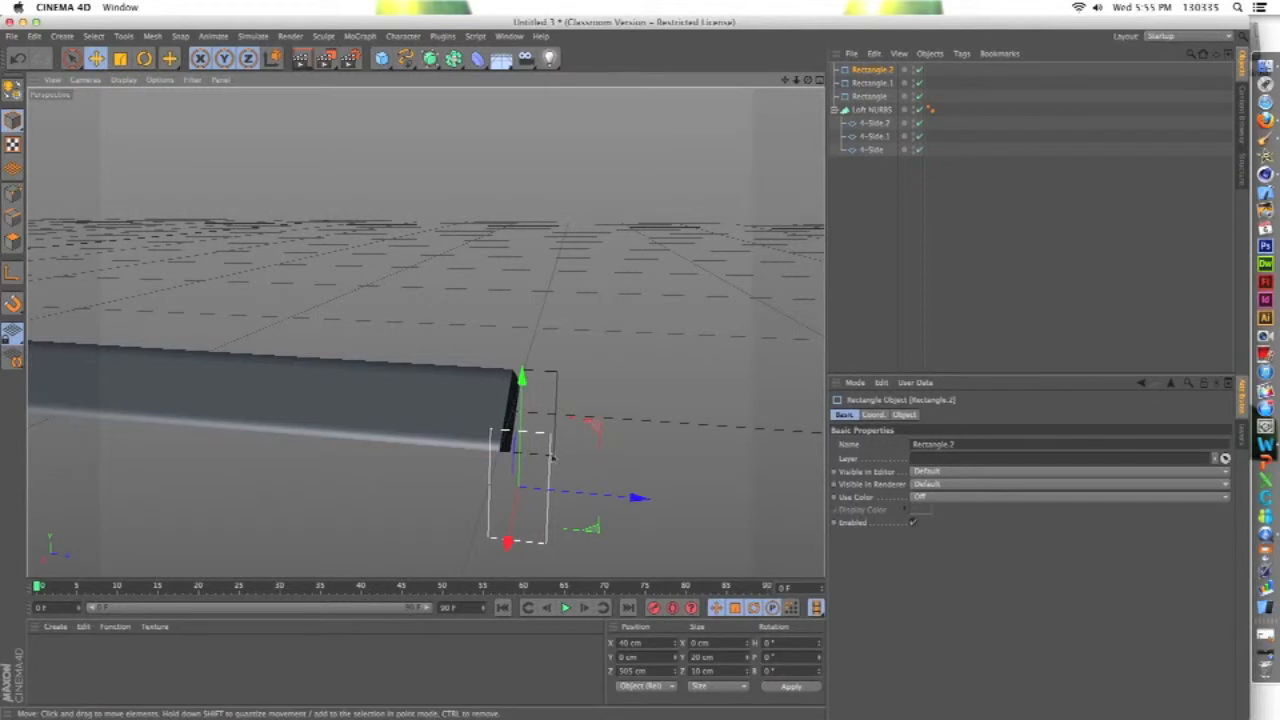
{"action": "left_click", "coordinate": [879, 86]}
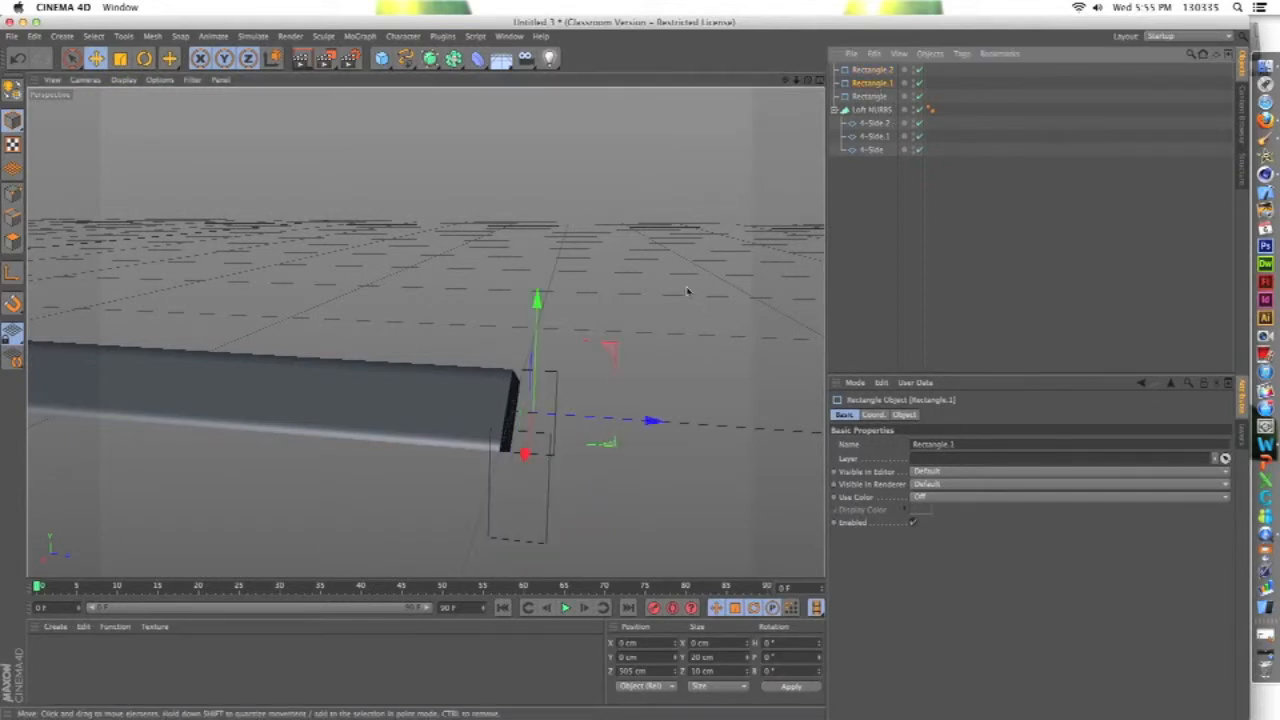
{"action": "left_click_drag", "start_coordinate": [524, 448], "coordinate": [545, 398]}
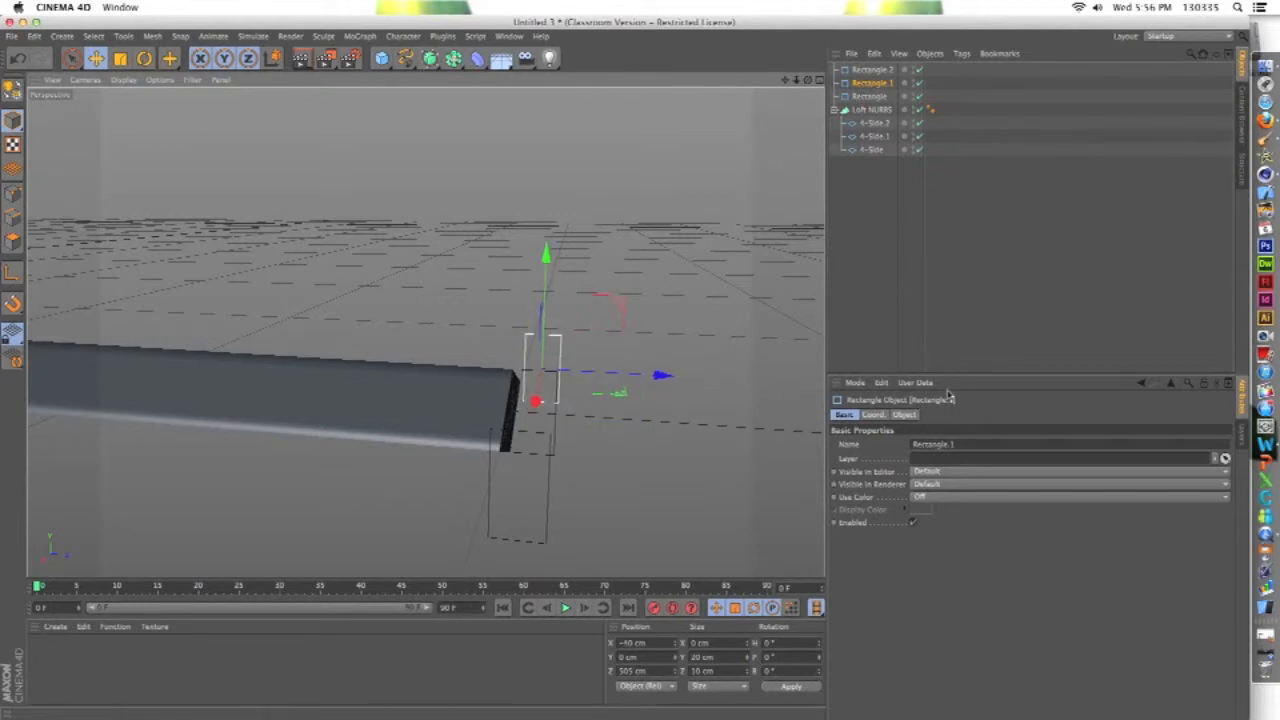
Step: Set the height of both copied rectangles, Rectangle.1 and Rectangle.2, to 10 cm
{"action": "left_click", "coordinate": [904, 415]}
{"action": "left_click_drag", "start_coordinate": [942, 457], "coordinate": [915, 459]}
{"action": "type", "text": "10"}
{"action": "key", "text": "Return"}
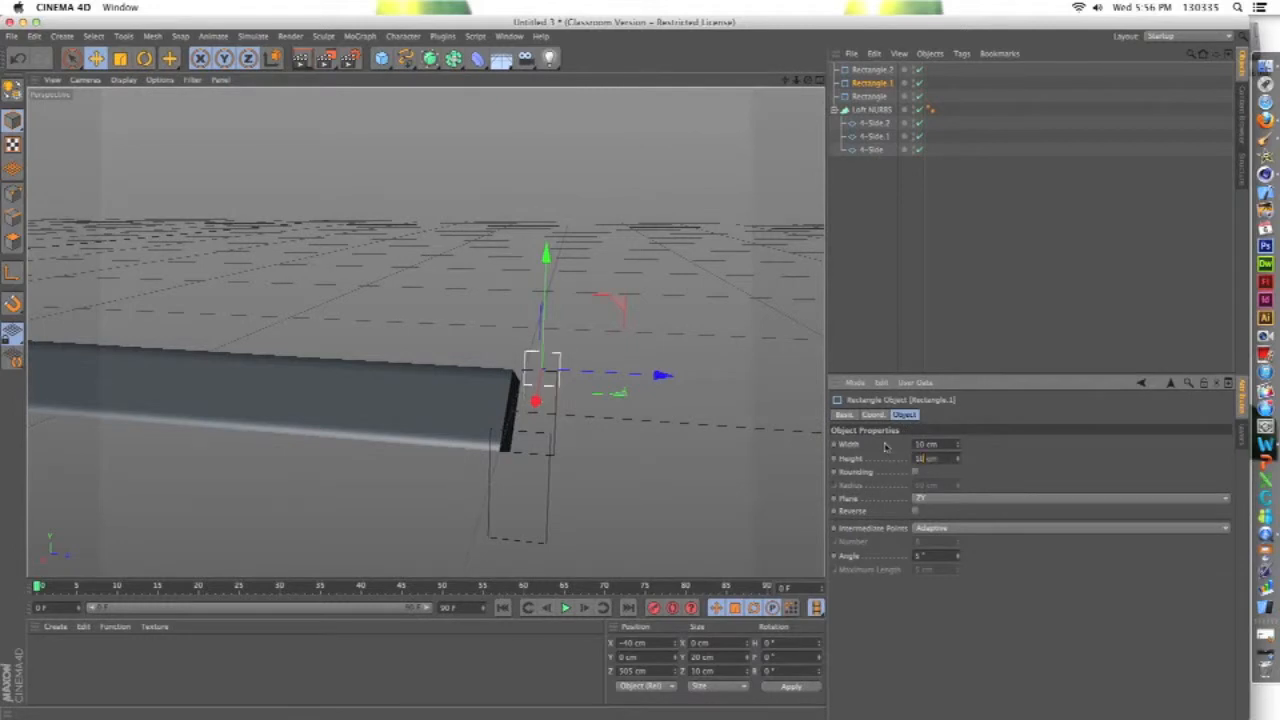
{"action": "left_click", "coordinate": [872, 70]}
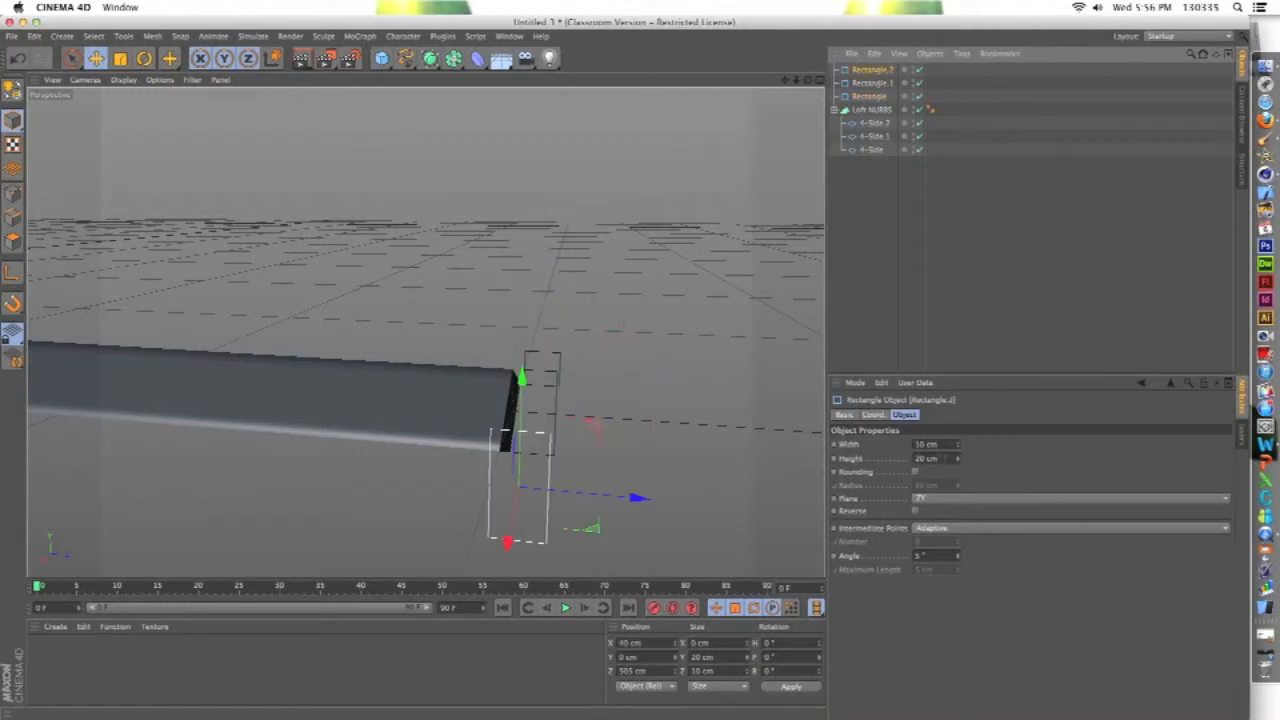
{"action": "type", "text": "10"}
{"action": "key", "text": "Return"}
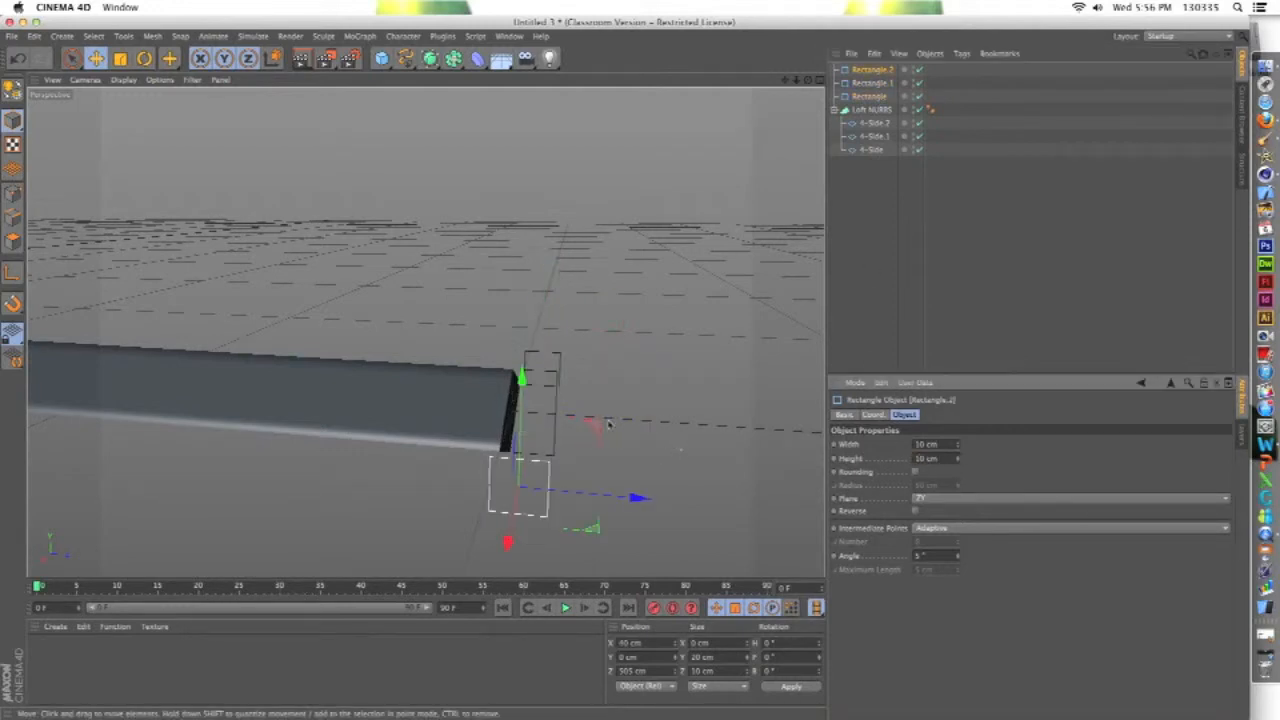
Step: Add a second Loft NURBS and place all three Rectangle splines inside it to form a crossguard
{"action": "left_click", "coordinate": [430, 58]}
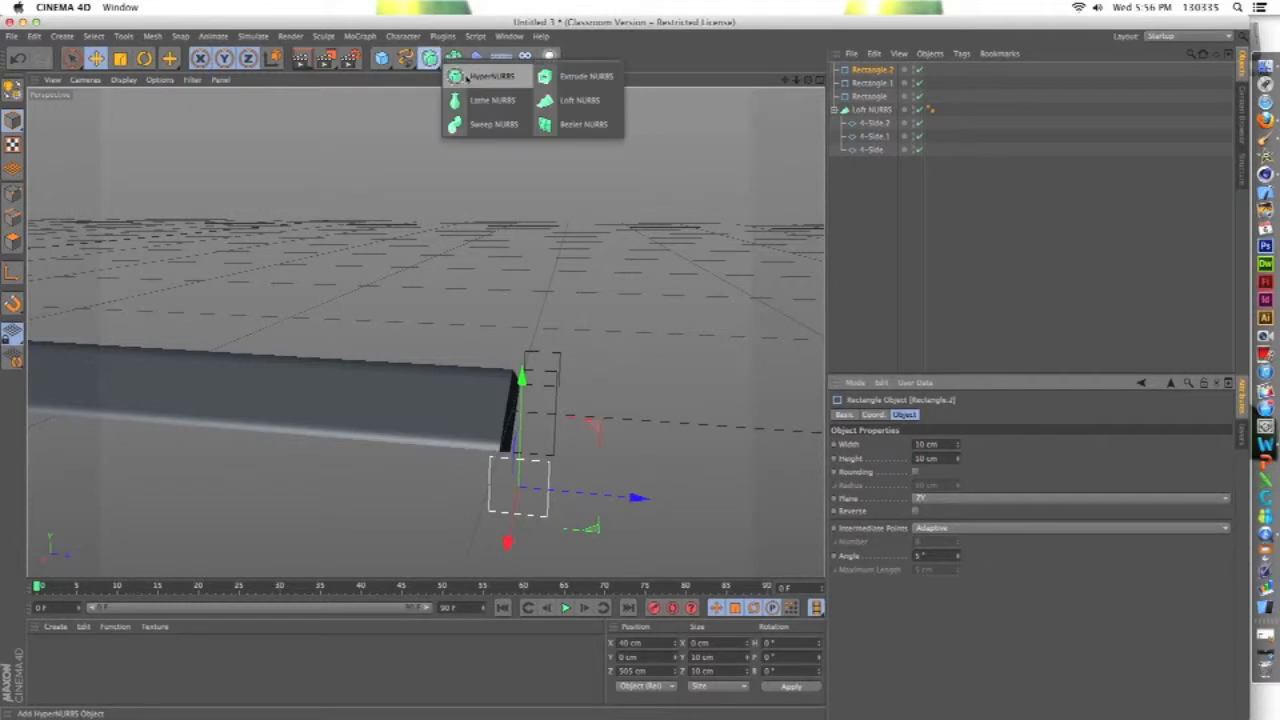
{"action": "left_click", "coordinate": [578, 101]}
{"action": "left_click", "coordinate": [875, 84]}
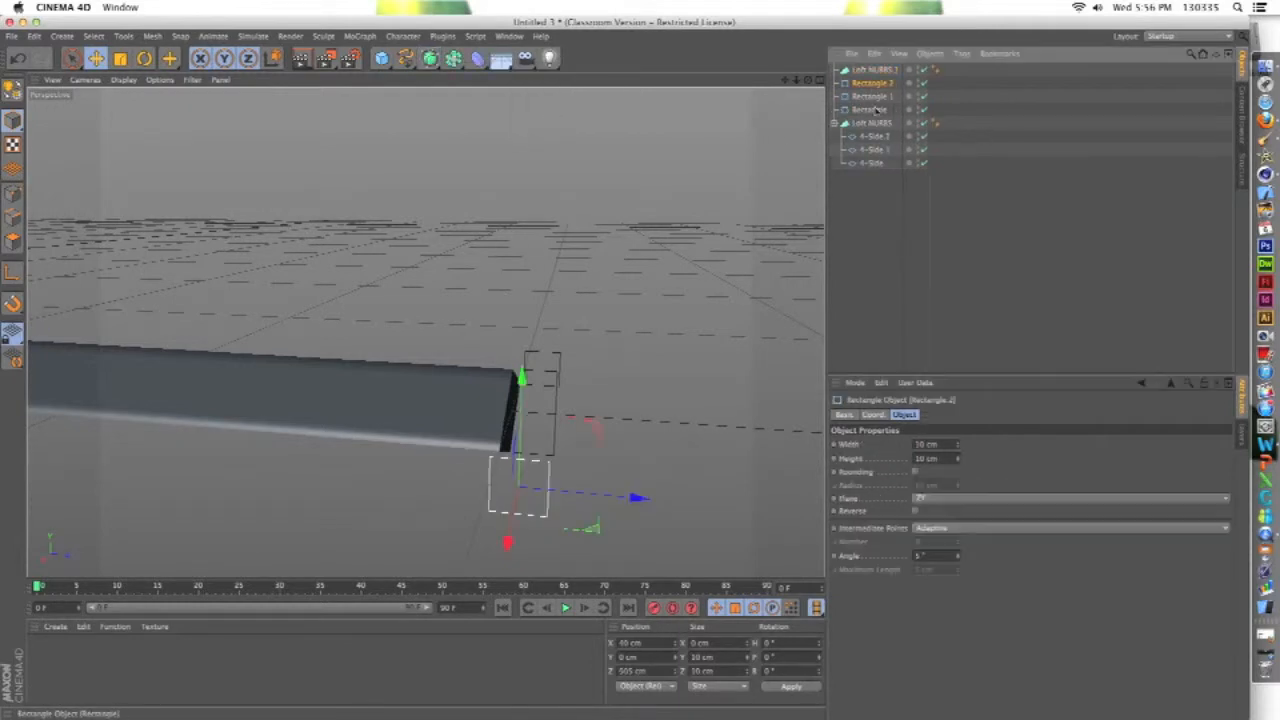
{"action": "left_click", "coordinate": [873, 109], "text": "shift"}
{"action": "left_click_drag", "start_coordinate": [878, 96], "coordinate": [886, 70]}
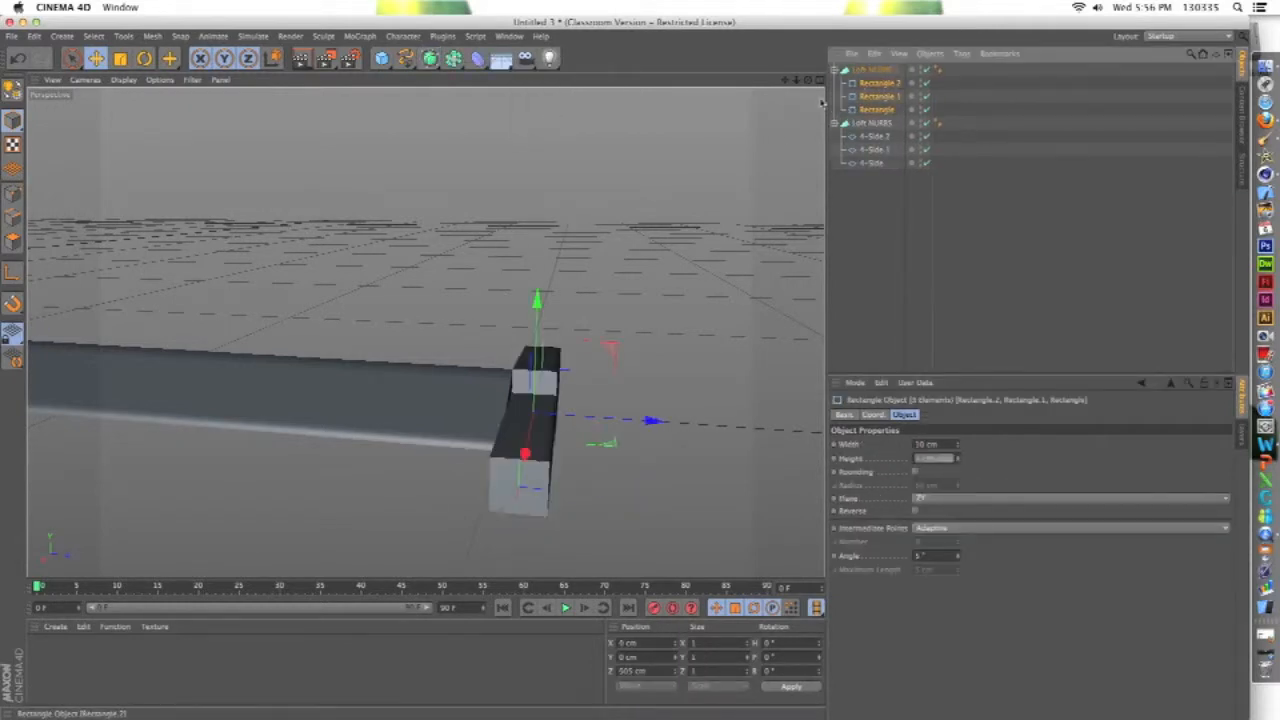
Step: Reorder the splines inside the crossguard's Loft NURBS so Rectangle sits between Rectangle.2 and Rectangle.1
{"action": "left_click", "coordinate": [674, 400]}
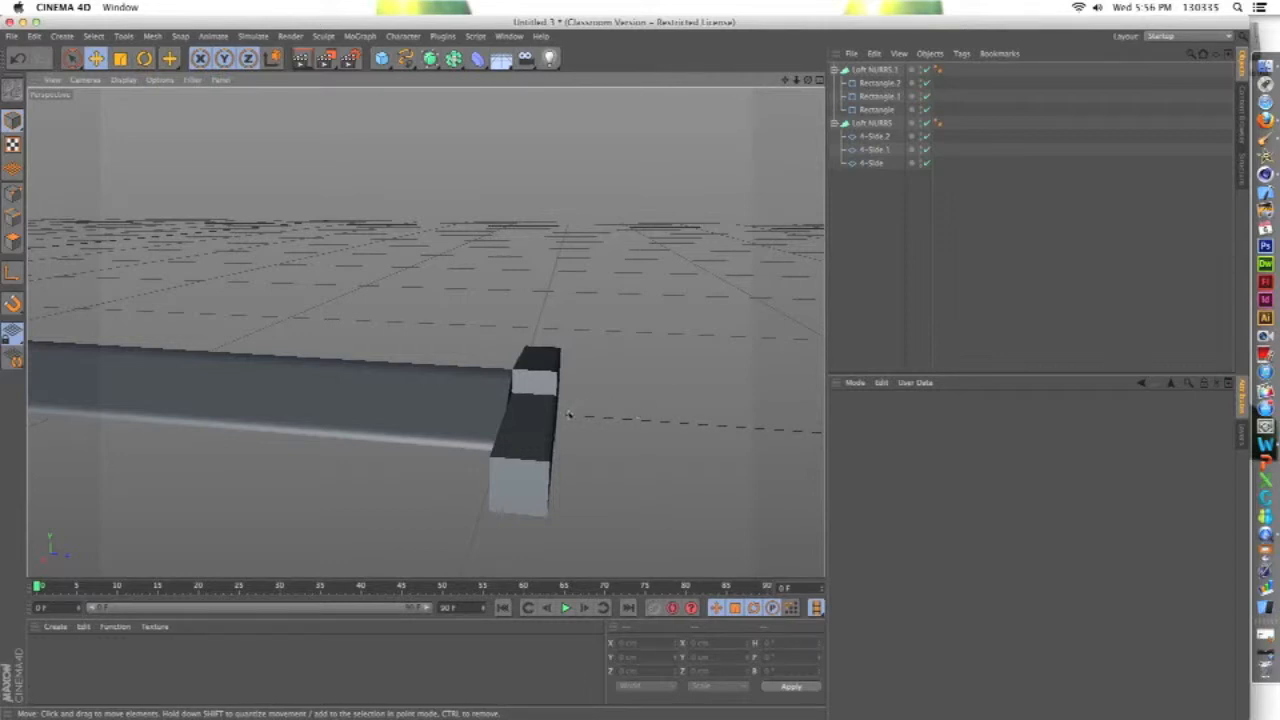
{"action": "left_click", "coordinate": [877, 83]}
{"action": "left_click", "coordinate": [876, 96]}
{"action": "left_click", "coordinate": [876, 109]}
{"action": "mouse_move", "coordinate": [808, 80]}
{"action": "left_mouse_down"}
{"action": "mouse_move", "coordinate": [720, 112]}
{"action": "mouse_move", "coordinate": [660, 84]}
{"action": "mouse_move", "coordinate": [808, 80]}
{"action": "mouse_move", "coordinate": [772, 90]}
{"action": "mouse_move", "coordinate": [810, 108]}
{"action": "left_mouse_up"}
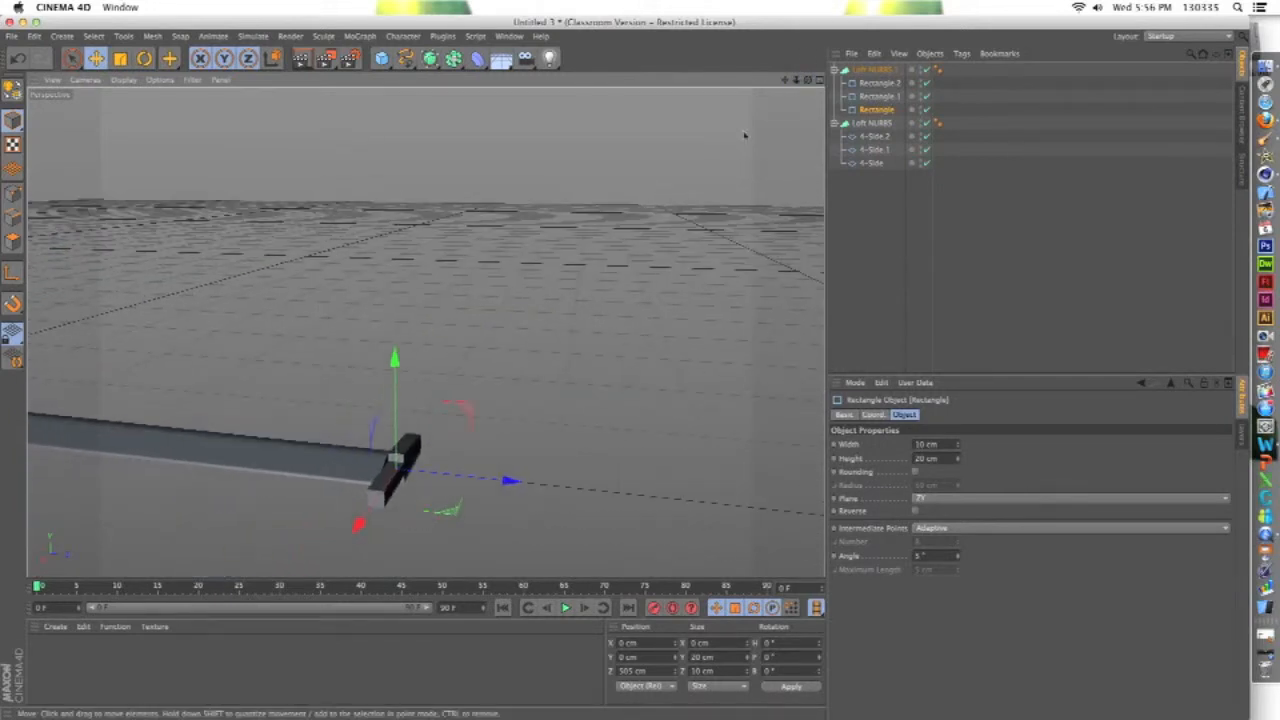
{"action": "left_click_drag", "start_coordinate": [583, 372], "coordinate": [563, 372], "text": "alt"}
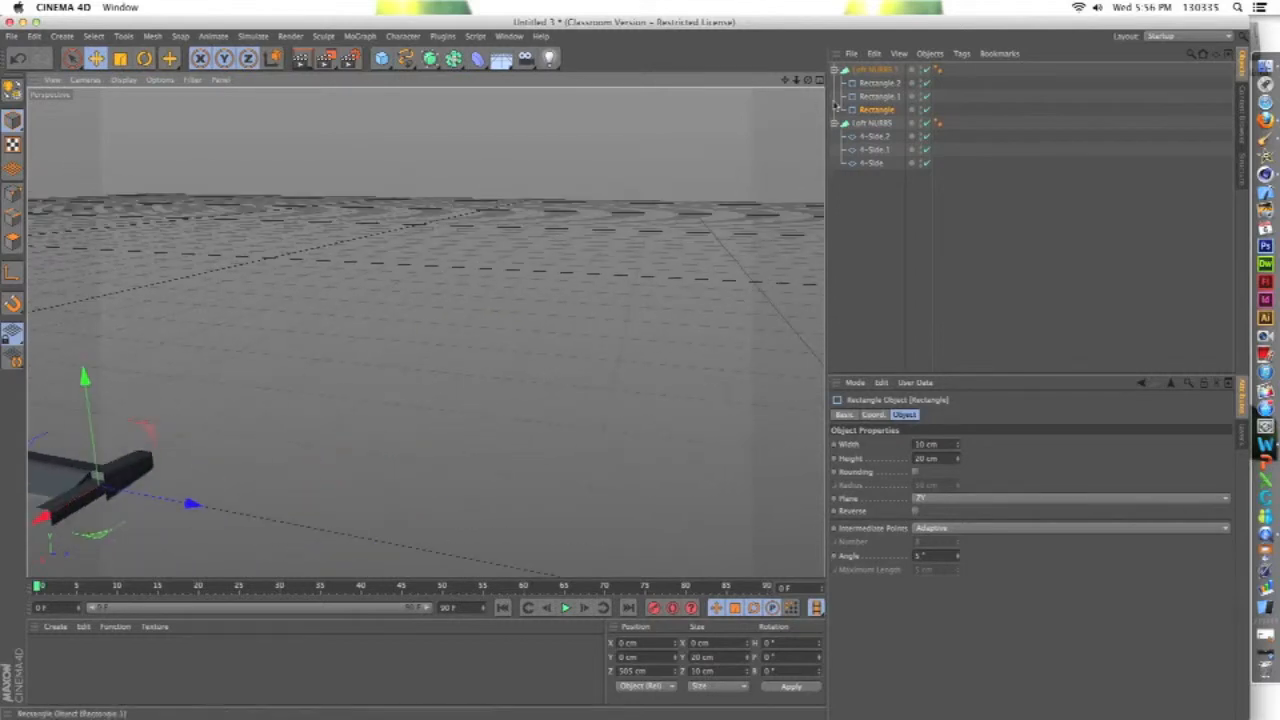
{"action": "left_click", "coordinate": [878, 83]}
{"action": "left_click", "coordinate": [883, 96]}
{"action": "left_click_drag", "start_coordinate": [883, 96], "coordinate": [885, 83]}
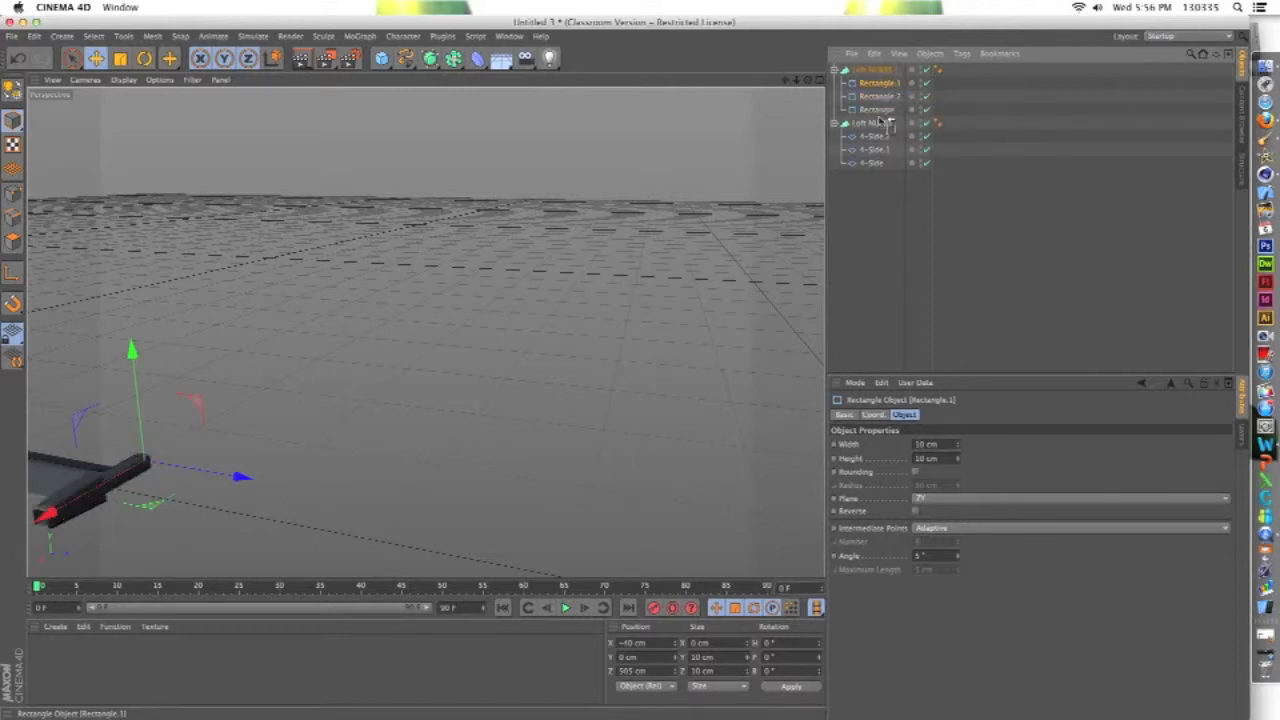
{"action": "left_click_drag", "start_coordinate": [880, 119], "coordinate": [880, 117]}
{"action": "left_click", "coordinate": [317, 445]}
{"action": "scroll", "coordinate": [205, 507], "scroll_direction": "down", "scroll_amount": 5}
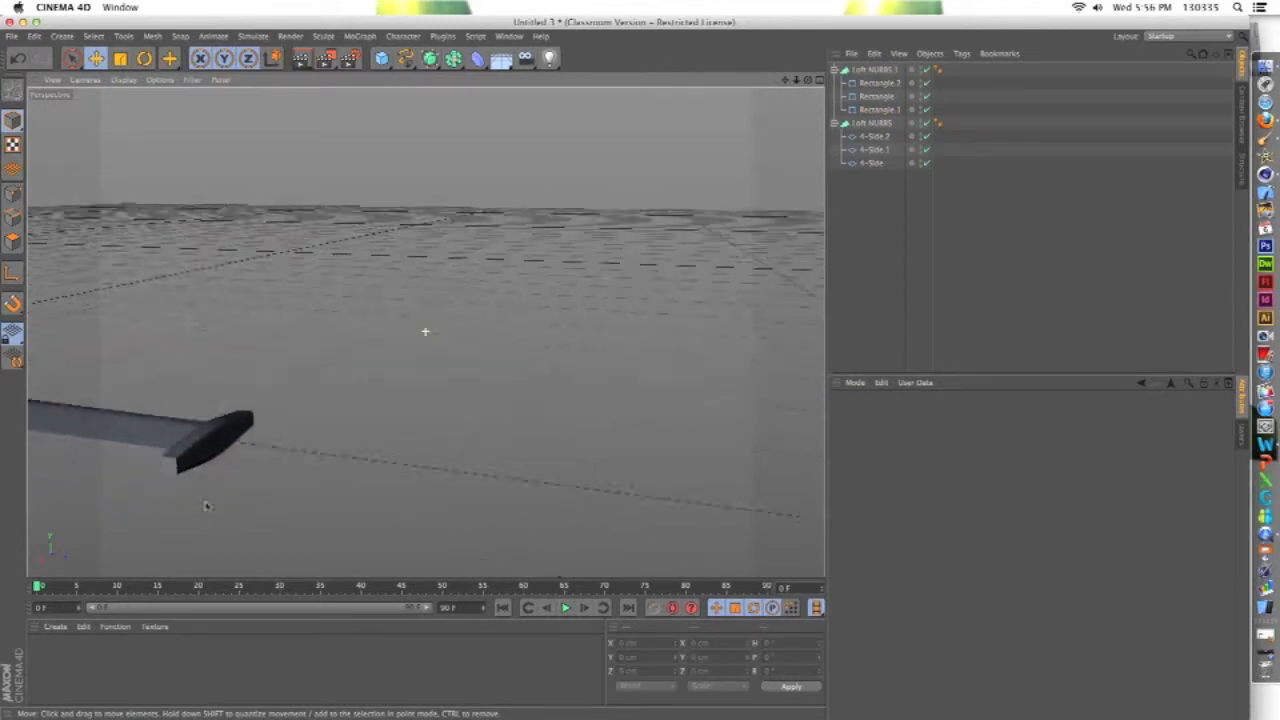
Step: Widen the crossguard by moving Rectangle.1 along X to -60 cm and Rectangle.2 along X to 60 cm
{"action": "scroll", "coordinate": [209, 504], "scroll_direction": "down", "scroll_amount": 3}
{"action": "mouse_move", "coordinate": [305, 451]}
{"action": "left_mouse_down", "text": "alt"}
{"action": "mouse_move", "coordinate": [326, 458]}
{"action": "mouse_move", "coordinate": [314, 456]}
{"action": "left_mouse_up", "text": "alt"}
{"action": "left_click", "coordinate": [592, 452]}
{"action": "scroll", "coordinate": [589, 479], "scroll_direction": "up", "scroll_amount": 3}
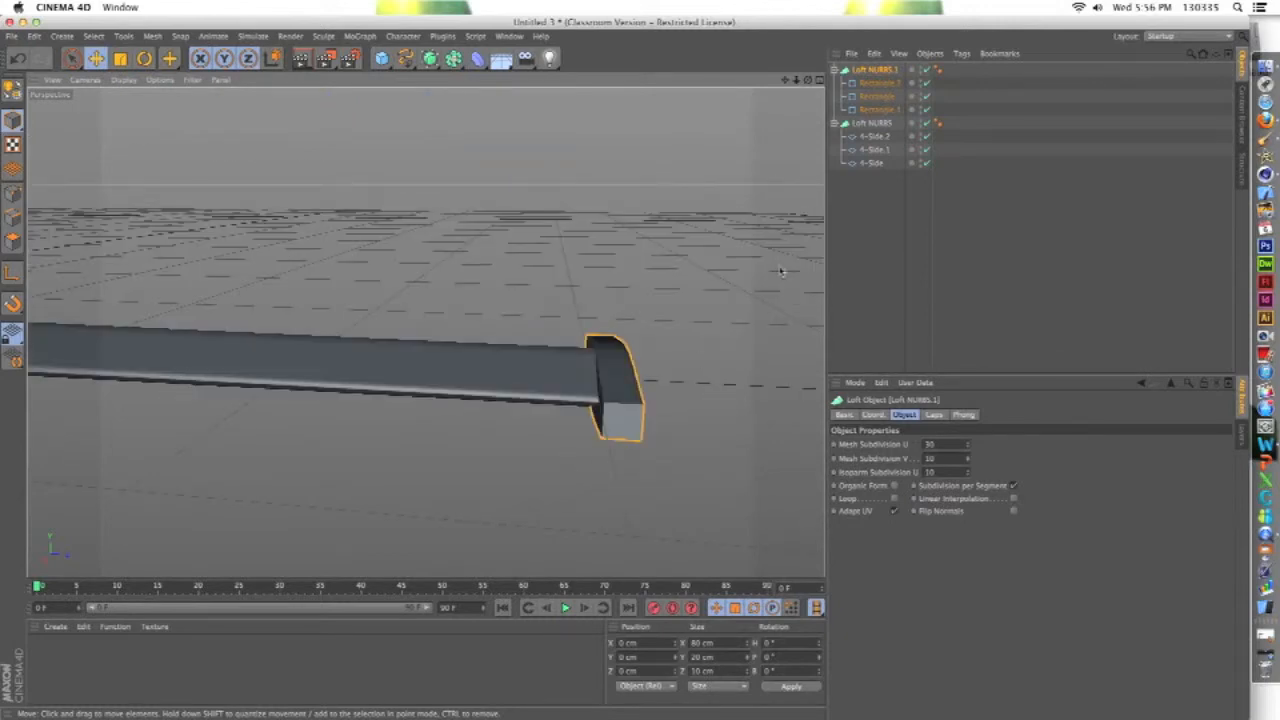
{"action": "left_click", "coordinate": [603, 350]}
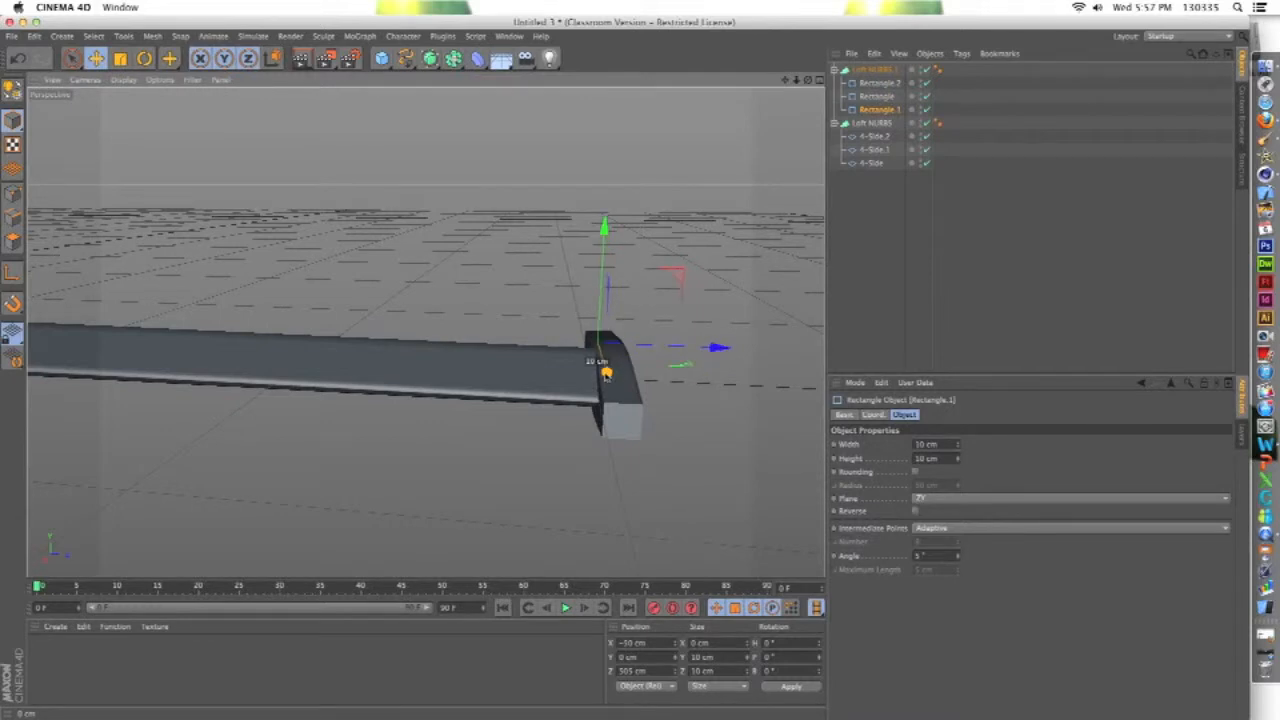
{"action": "left_click", "coordinate": [887, 85]}
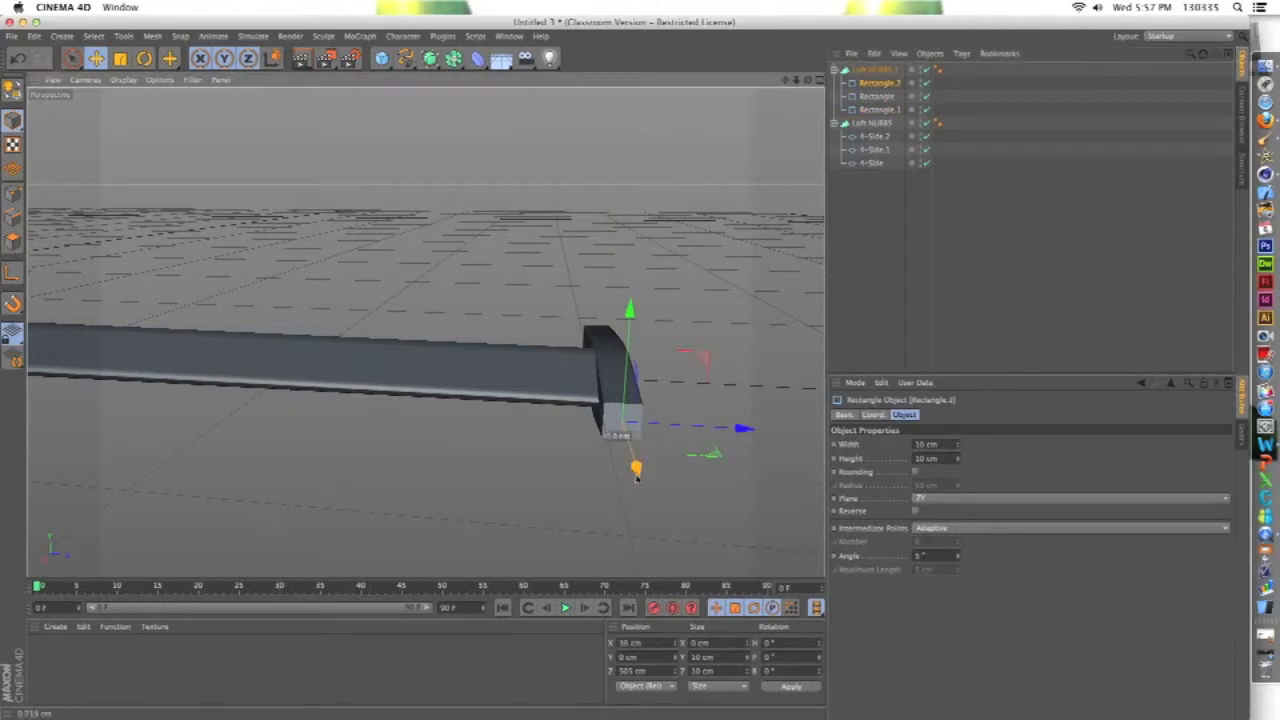
{"action": "left_click_drag", "start_coordinate": [642, 488], "coordinate": [651, 500]}
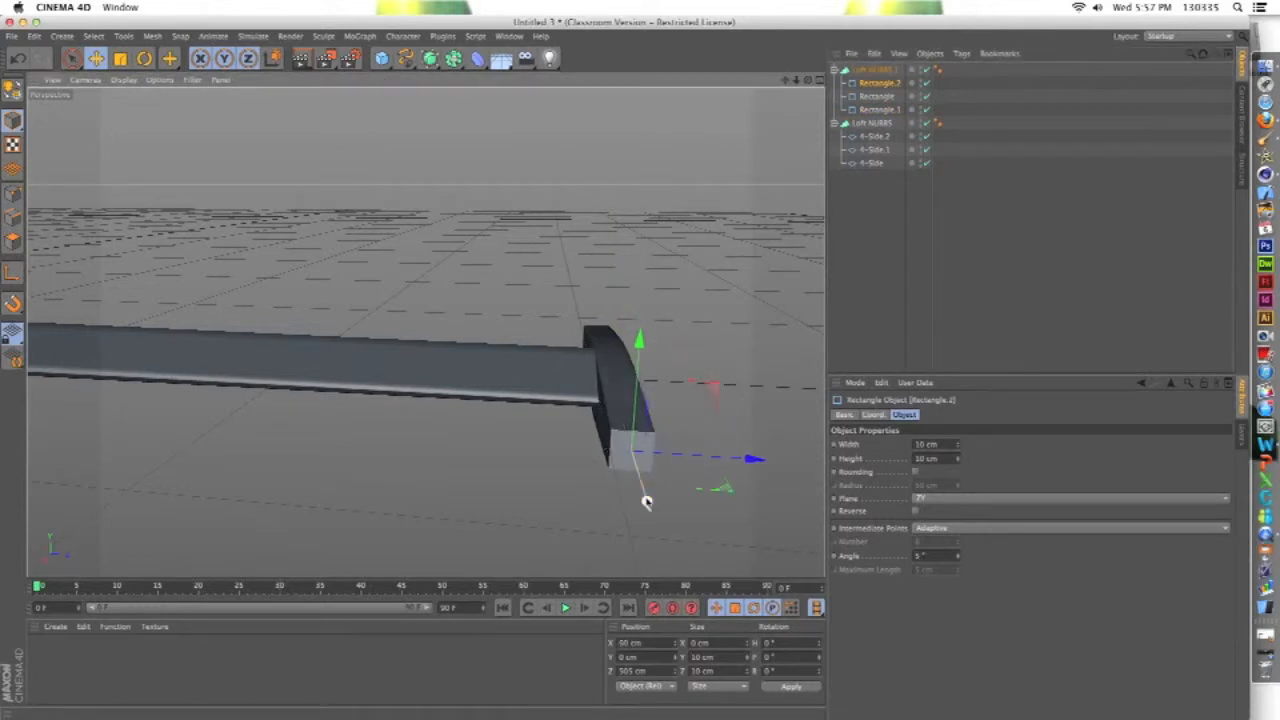
Step: Move the end rectangles, Rectangle.2 and Rectangle.1, back along Z toward the blade tip to curve the crossguard
{"action": "left_click_drag", "start_coordinate": [745, 461], "coordinate": [636, 460]}
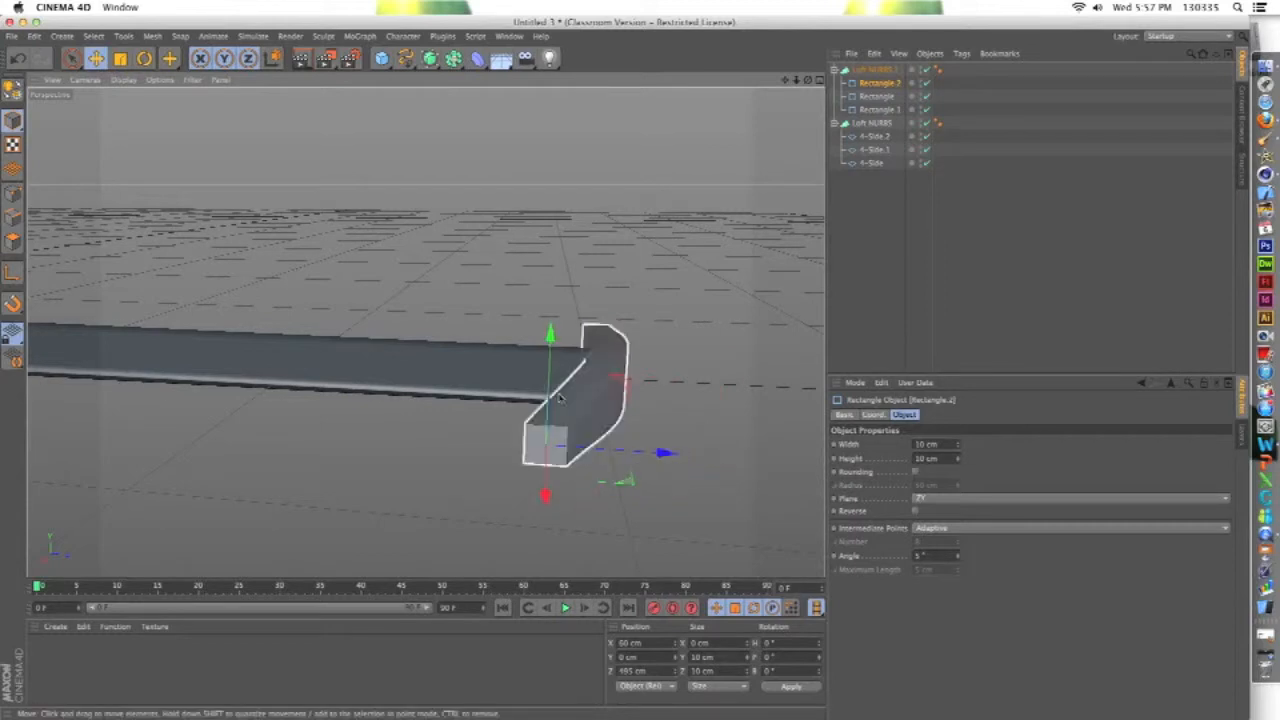
{"action": "left_click", "coordinate": [880, 110]}
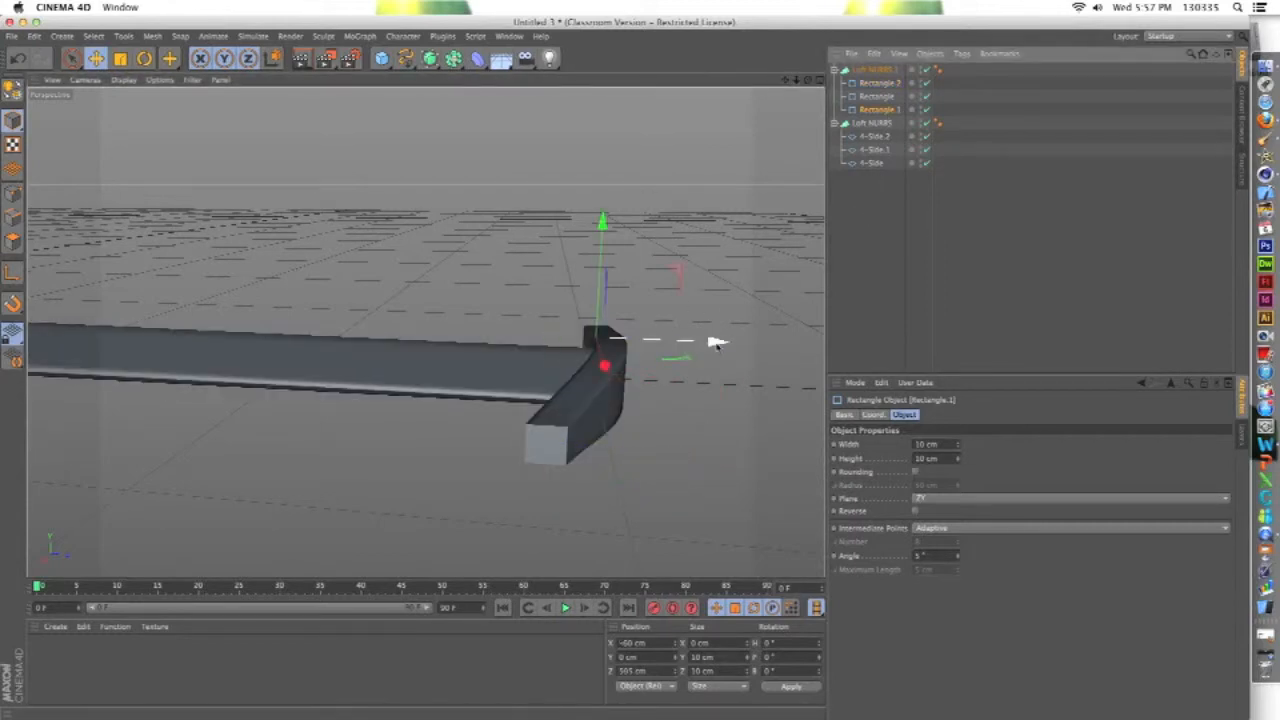
{"action": "left_click", "coordinate": [410, 505]}
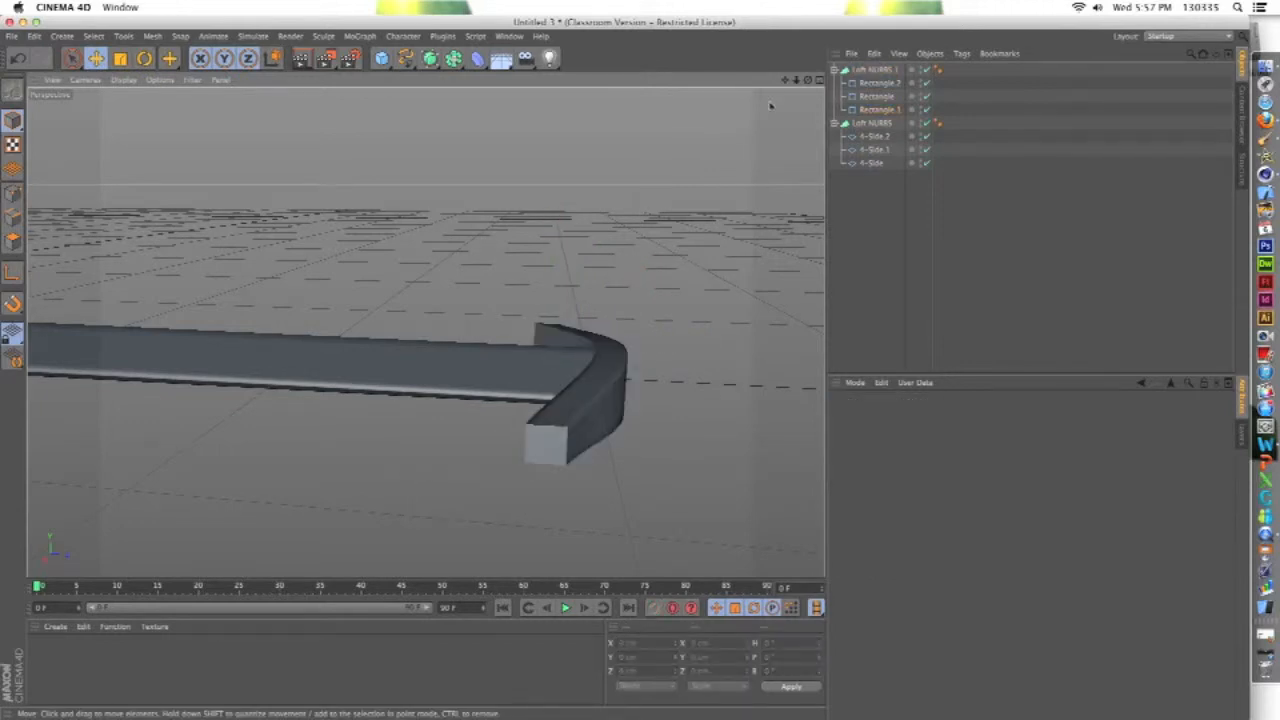
{"action": "left_click_drag", "start_coordinate": [808, 80], "coordinate": [723, 443]}
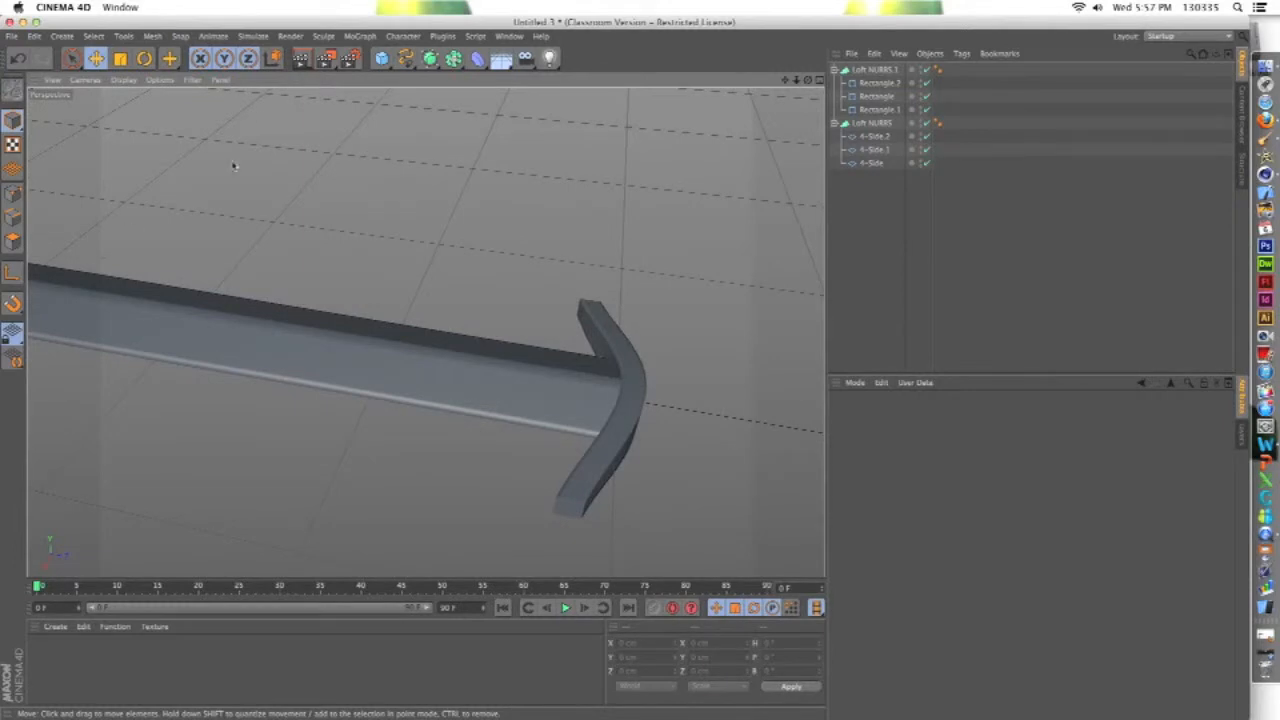
Step: Add a Circle spline and move it along Z to 500 cm, at the crossguard
{"action": "left_click", "coordinate": [384, 62]}
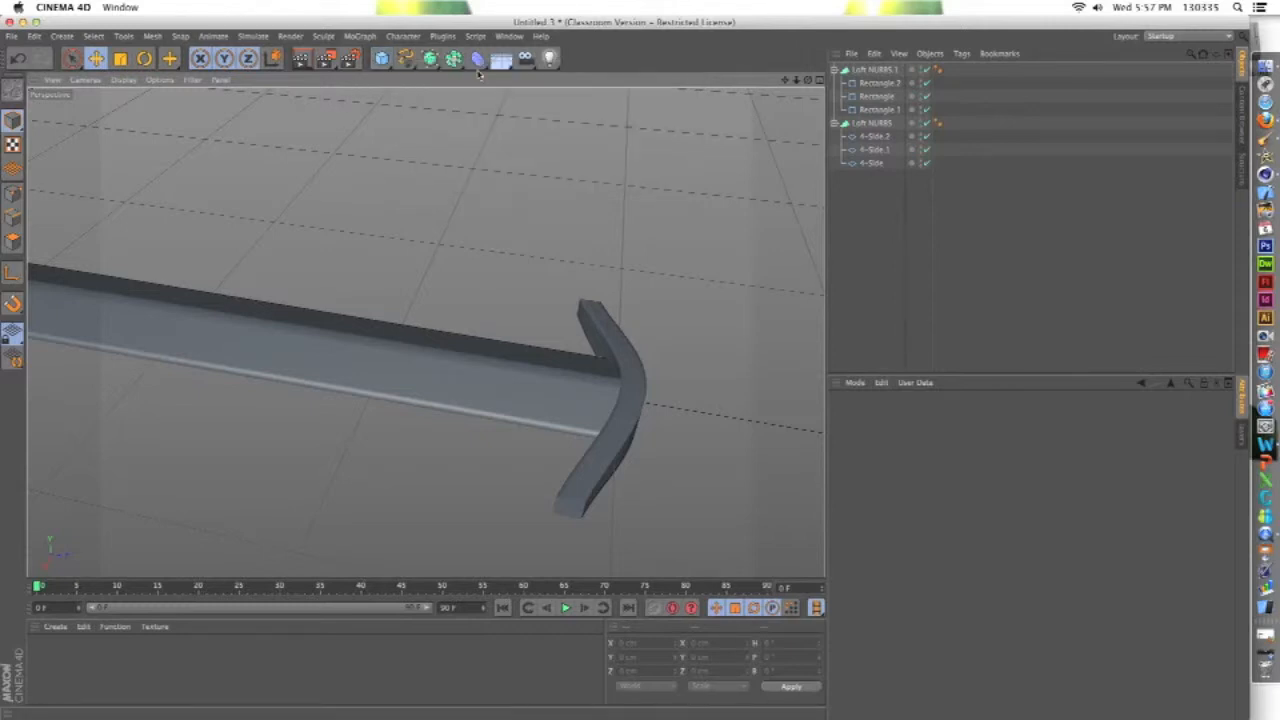
{"action": "left_click", "coordinate": [405, 58]}
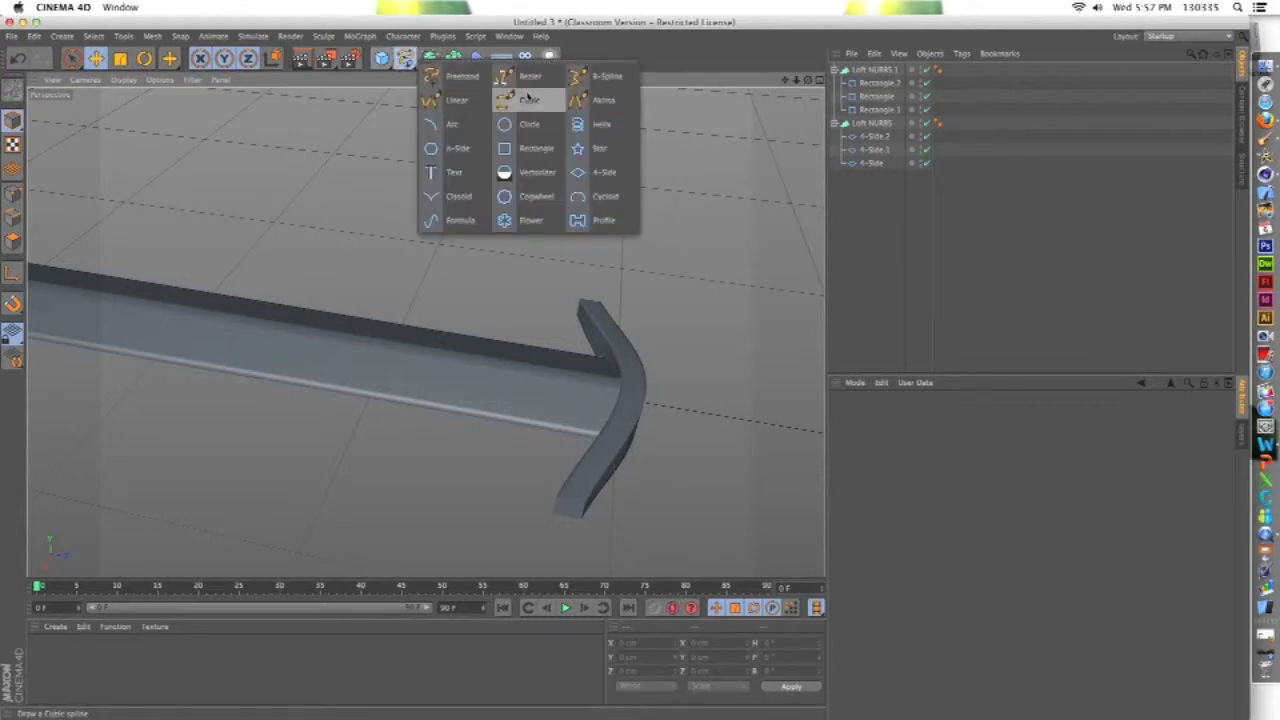
{"action": "left_click", "coordinate": [509, 123]}
{"action": "scroll", "coordinate": [548, 183], "scroll_direction": "down", "scroll_amount": 1}
{"action": "scroll", "coordinate": [548, 183], "scroll_direction": "down", "scroll_amount": 6}
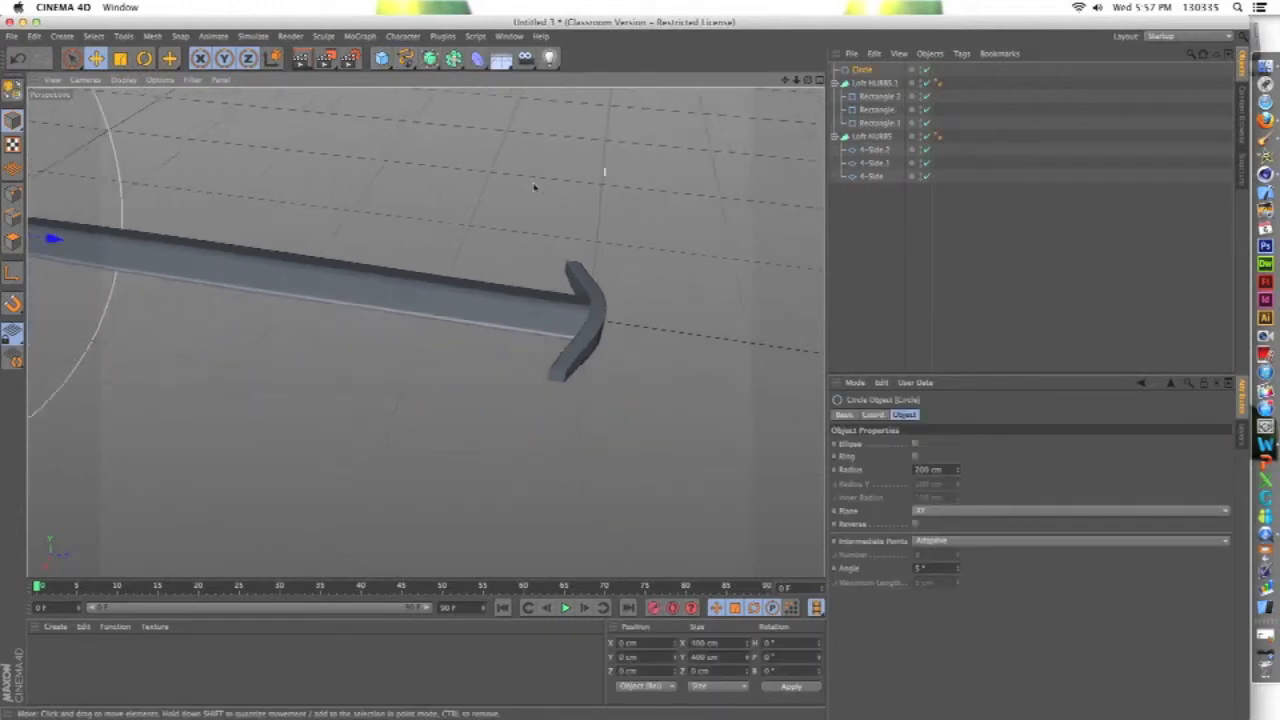
{"action": "left_click_drag", "start_coordinate": [286, 215], "coordinate": [630, 262]}
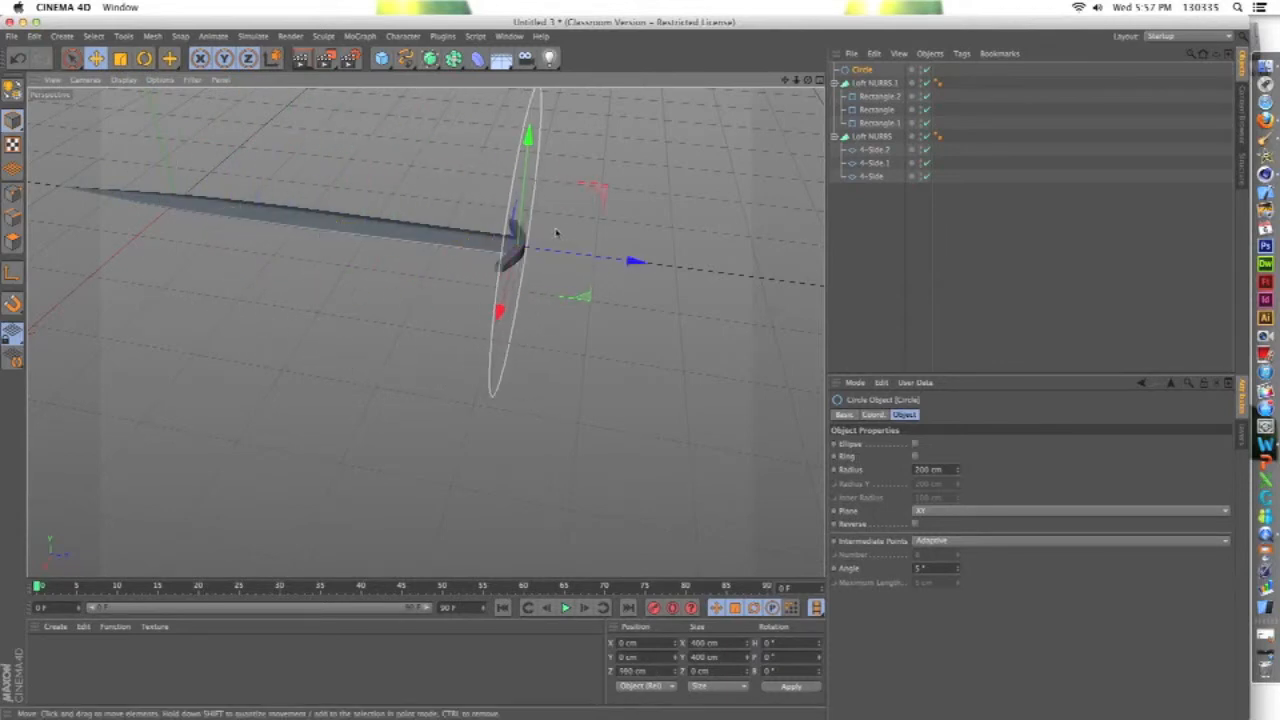
Step: Set the Circle spline's radius to 20 cm
{"action": "scroll", "coordinate": [552, 230], "scroll_direction": "up", "scroll_amount": 4}
{"action": "scroll", "coordinate": [557, 234], "scroll_direction": "up", "scroll_amount": 3}
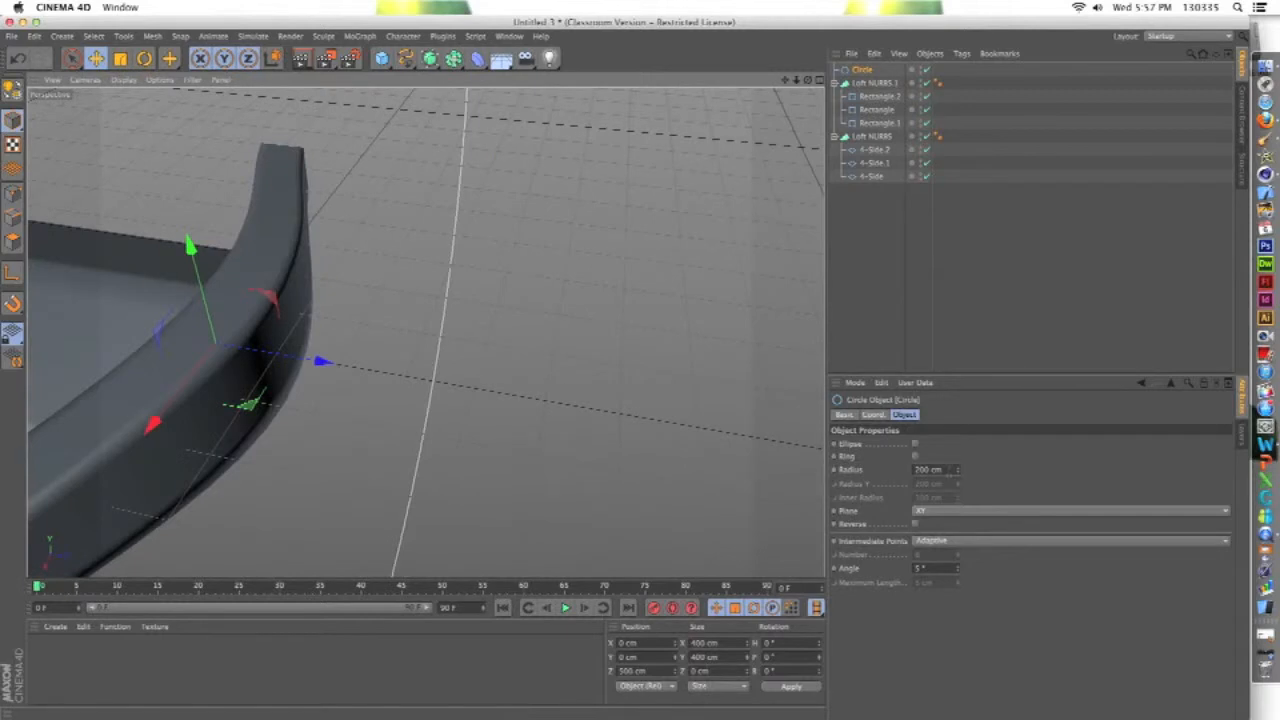
{"action": "left_click_drag", "start_coordinate": [949, 471], "coordinate": [849, 467]}
{"action": "type", "text": "20"}
{"action": "key", "text": "Return"}
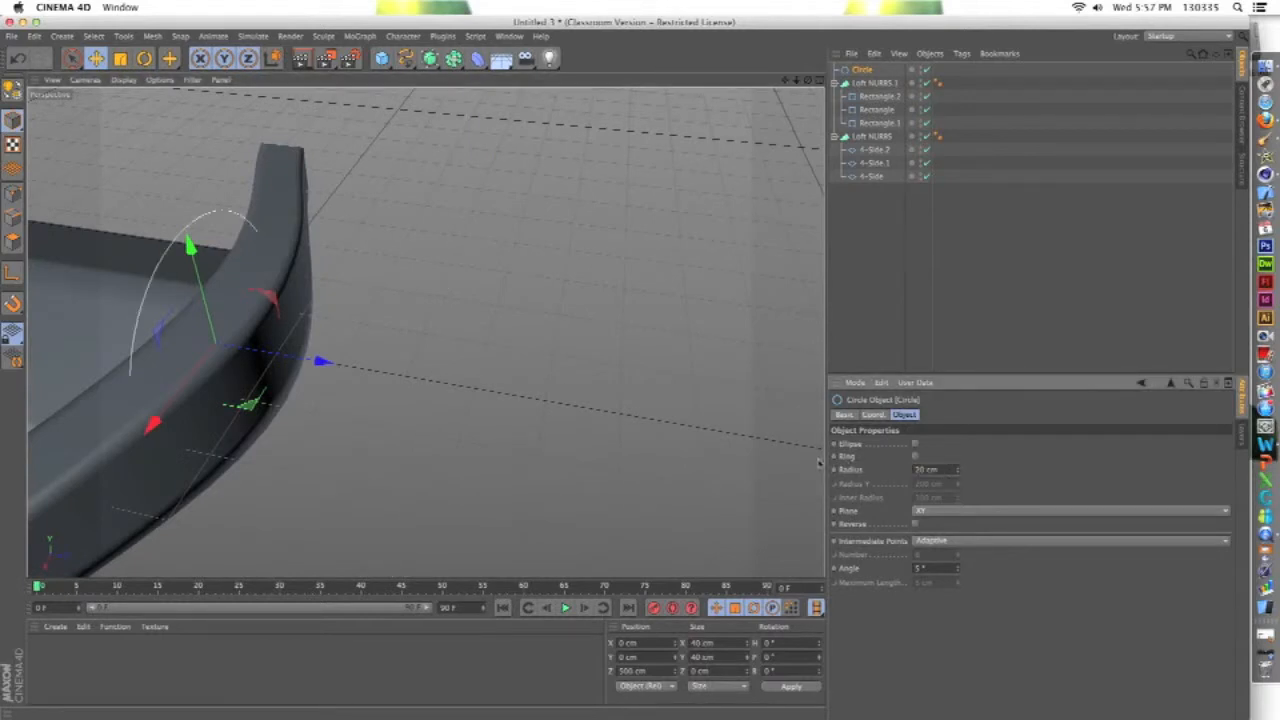
Step: Set the Circle spline's radius to 10 cm and move it along Z to about 510 cm
{"action": "left_click_drag", "start_coordinate": [321, 364], "coordinate": [362, 375]}
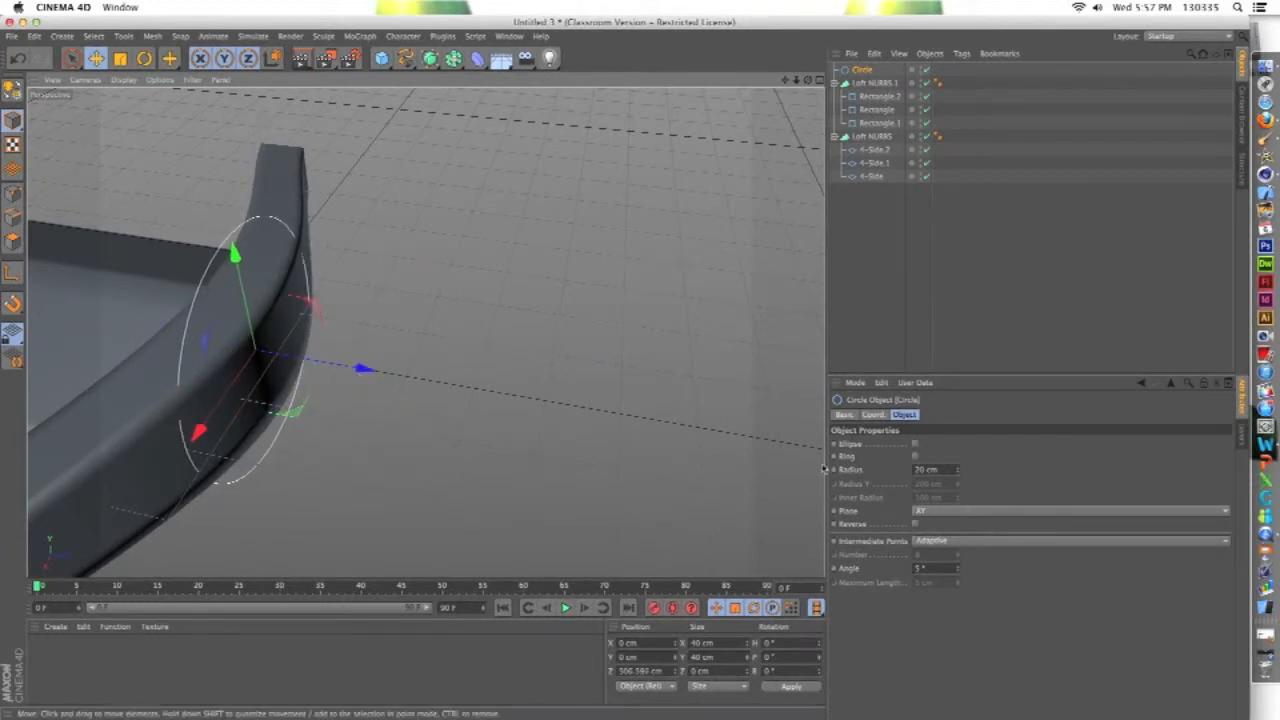
{"action": "key", "text": "Return"}
{"action": "left_click_drag", "start_coordinate": [363, 369], "coordinate": [412, 416]}
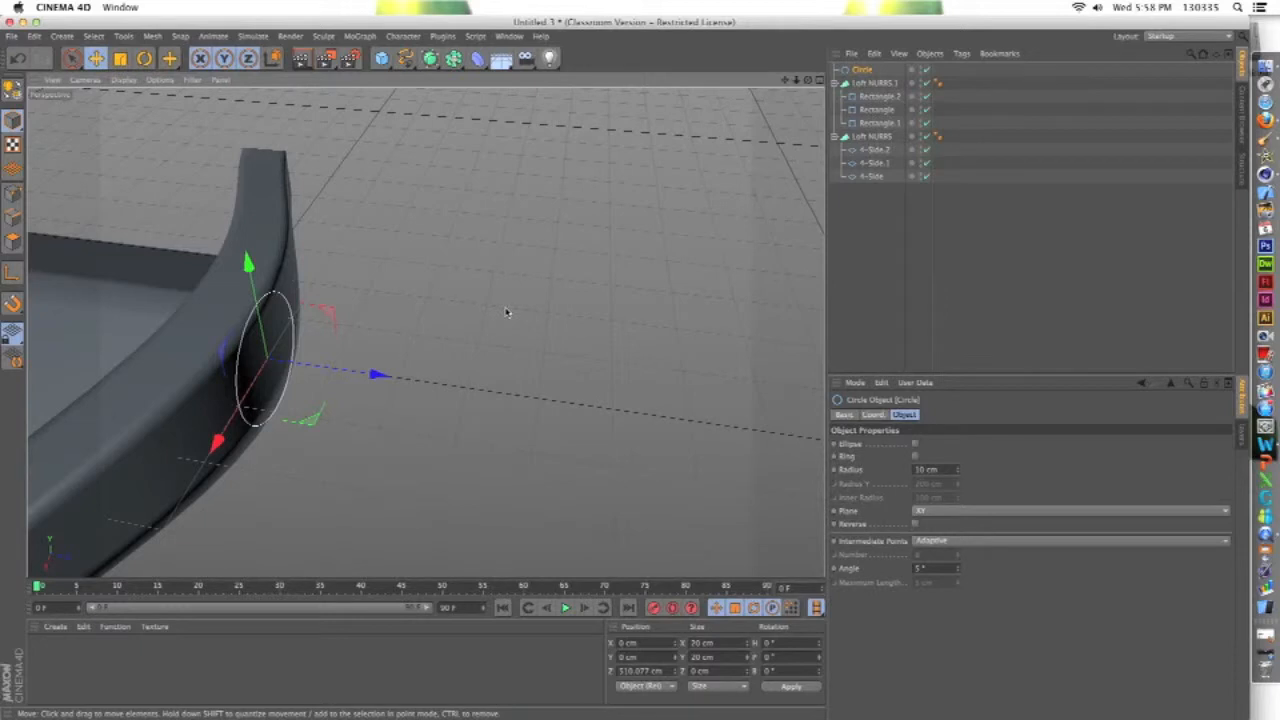
Step: Duplicate the circle along Z to about 560 cm and set the copy's radius to 7 cm
{"action": "left_click_drag", "start_coordinate": [380, 372], "coordinate": [697, 421], "text": "ctrl"}
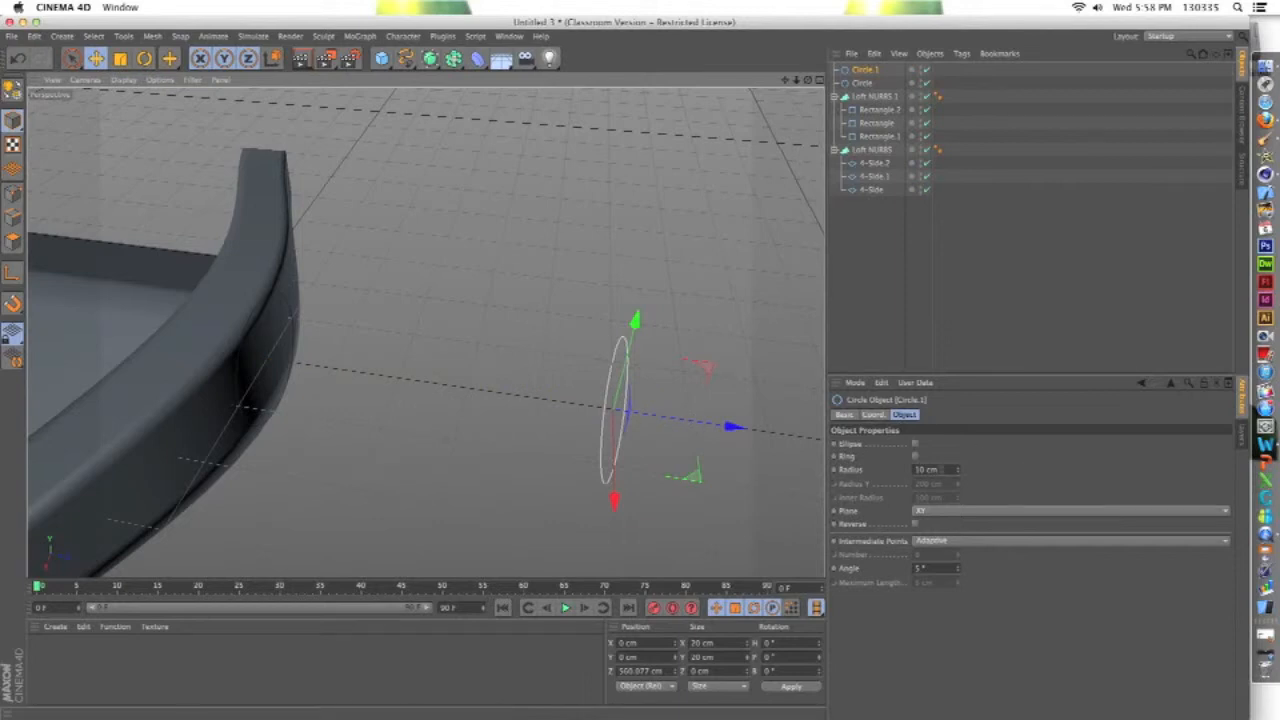
{"action": "left_click_drag", "start_coordinate": [941, 469], "coordinate": [759, 467]}
{"action": "type", "text": "7"}
{"action": "key", "text": "Return"}
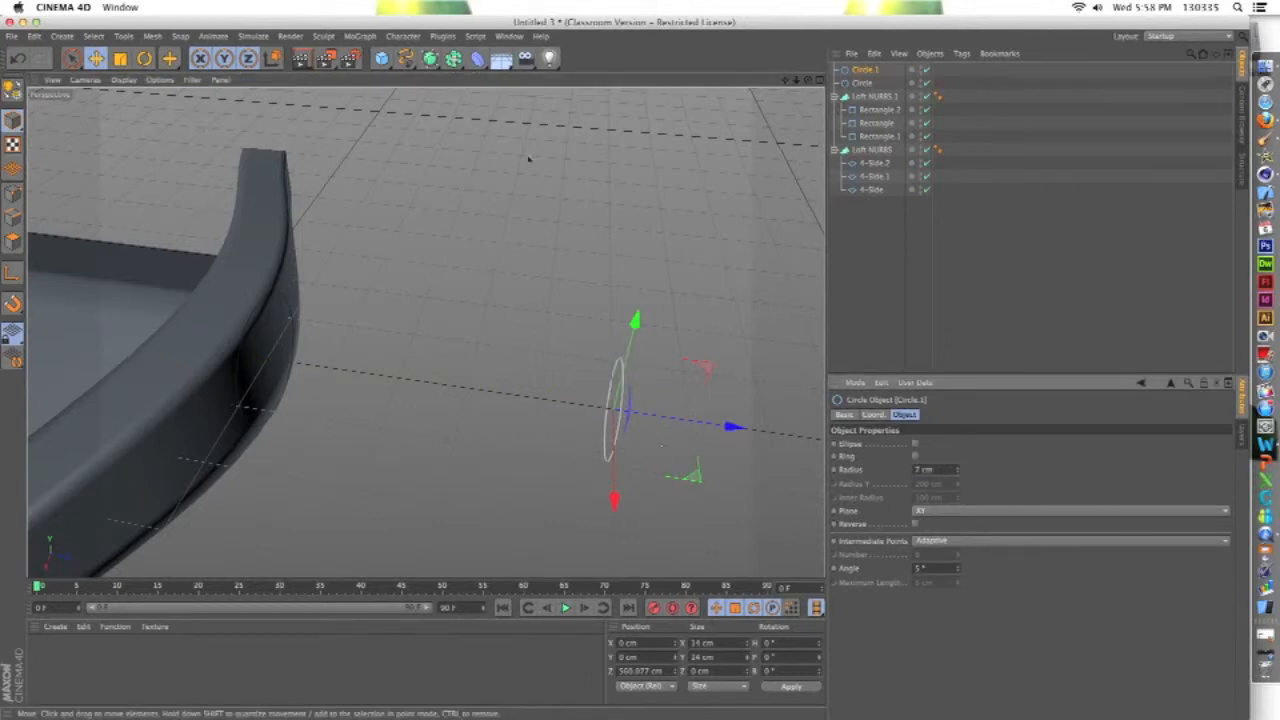
Step: Add a third Loft NURBS and place Circle.1 and Circle inside it to form the grip
{"action": "left_click_drag", "start_coordinate": [430, 58], "coordinate": [563, 100], "text": "alt"}
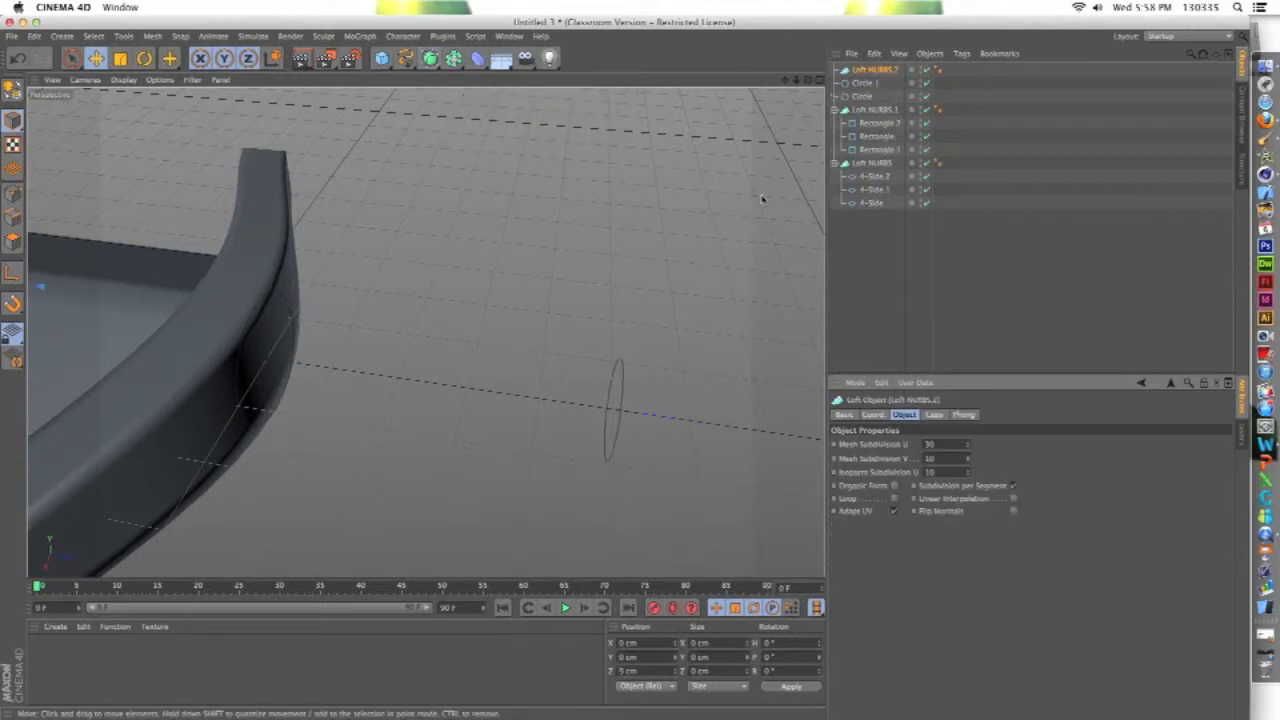
{"action": "left_click", "coordinate": [866, 82]}
{"action": "left_click", "coordinate": [866, 95], "text": "shift"}
{"action": "left_click_drag", "start_coordinate": [866, 86], "coordinate": [876, 70]}
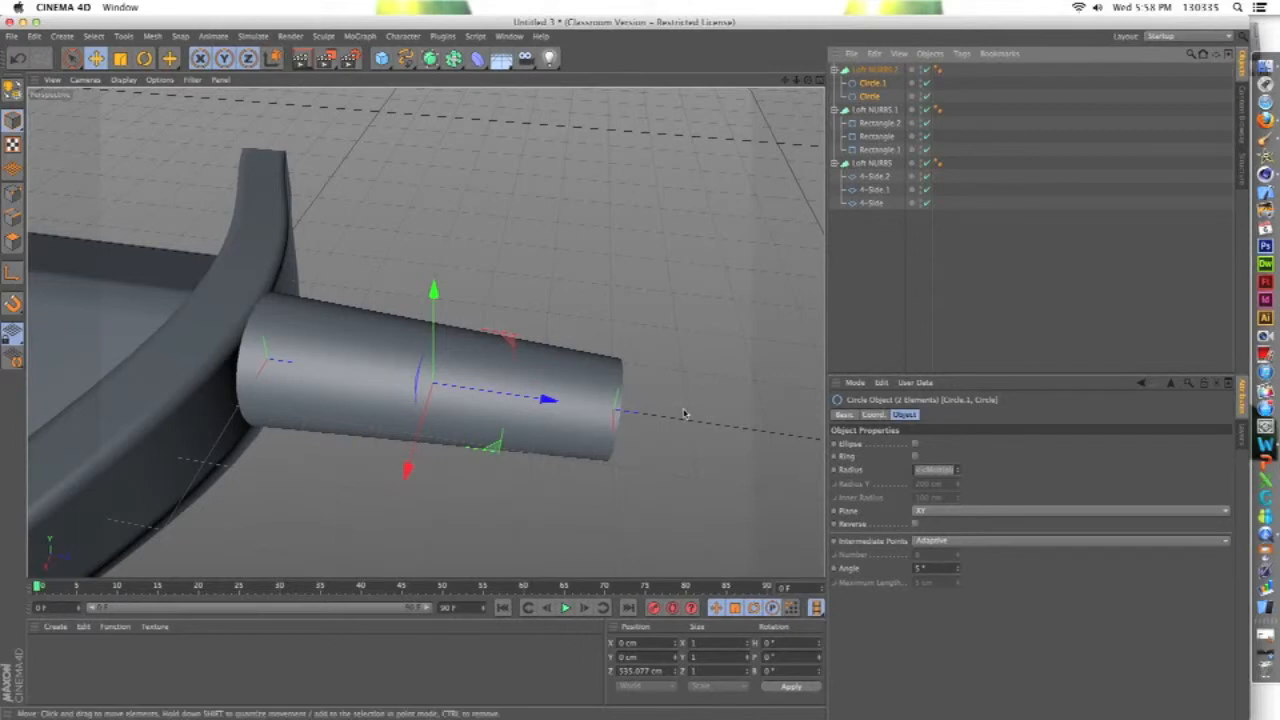
Step: Lengthen and taper the grip by moving Circle.1 along Z to about 590 cm and setting its radius to 6 cm
{"action": "left_click", "coordinate": [869, 94]}
{"action": "left_click", "coordinate": [867, 83]}
{"action": "left_click_drag", "start_coordinate": [734, 429], "coordinate": [881, 468]}
{"action": "scroll", "coordinate": [572, 443], "scroll_direction": "down", "scroll_amount": 8}
{"action": "type", "text": "5"}
{"action": "key", "text": "Return"}
{"action": "type", "text": "6"}
{"action": "key", "text": "Return"}
{"action": "scroll", "coordinate": [684, 446], "scroll_direction": "up", "scroll_amount": 5}
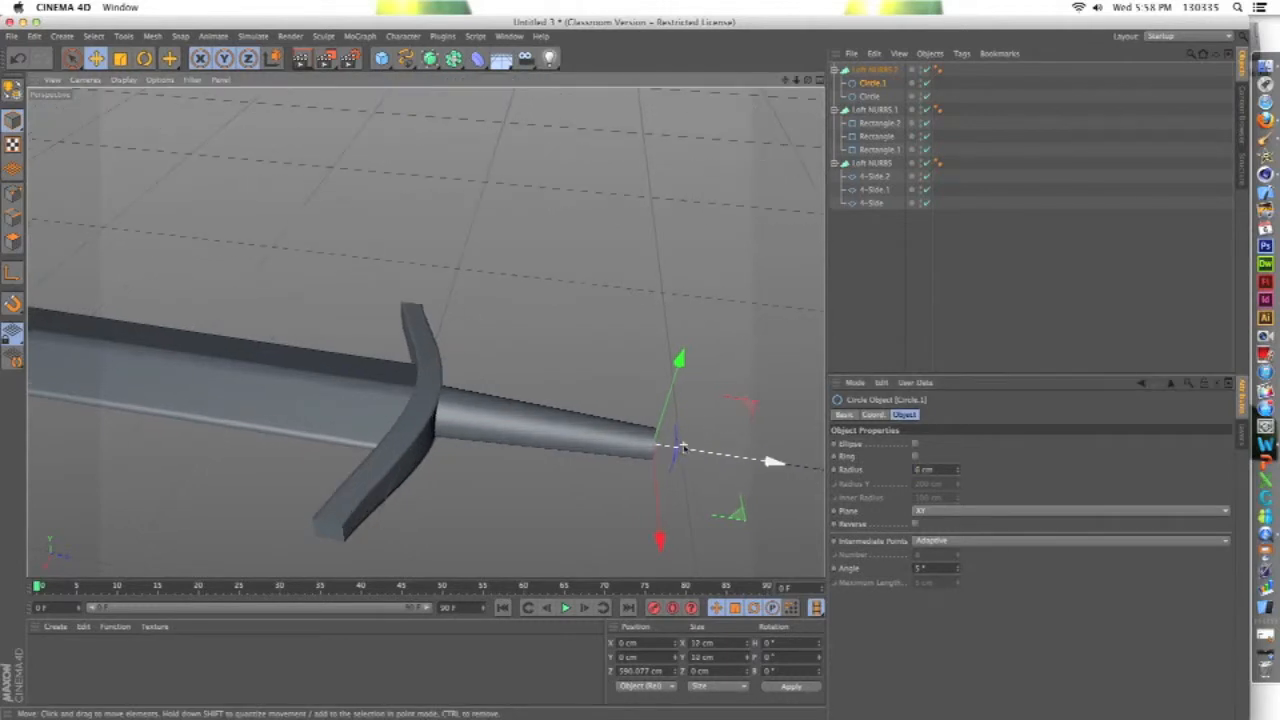
{"action": "left_click", "coordinate": [486, 482]}
Step: Move the blade's middle spline, 4-Side.1, along Z to -100 cm so the taper starts closer to the tip
{"action": "scroll", "coordinate": [486, 475], "scroll_direction": "down", "scroll_amount": 8}
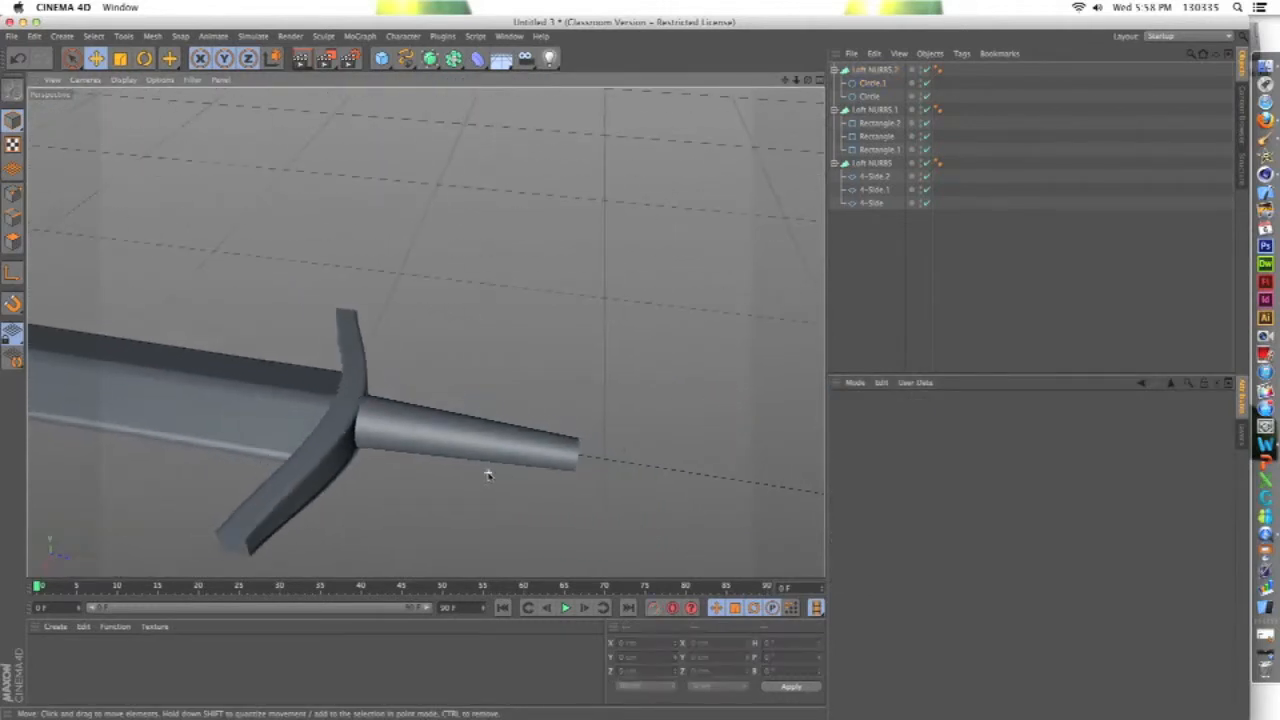
{"action": "scroll", "coordinate": [333, 490], "scroll_direction": "down", "scroll_amount": 4}
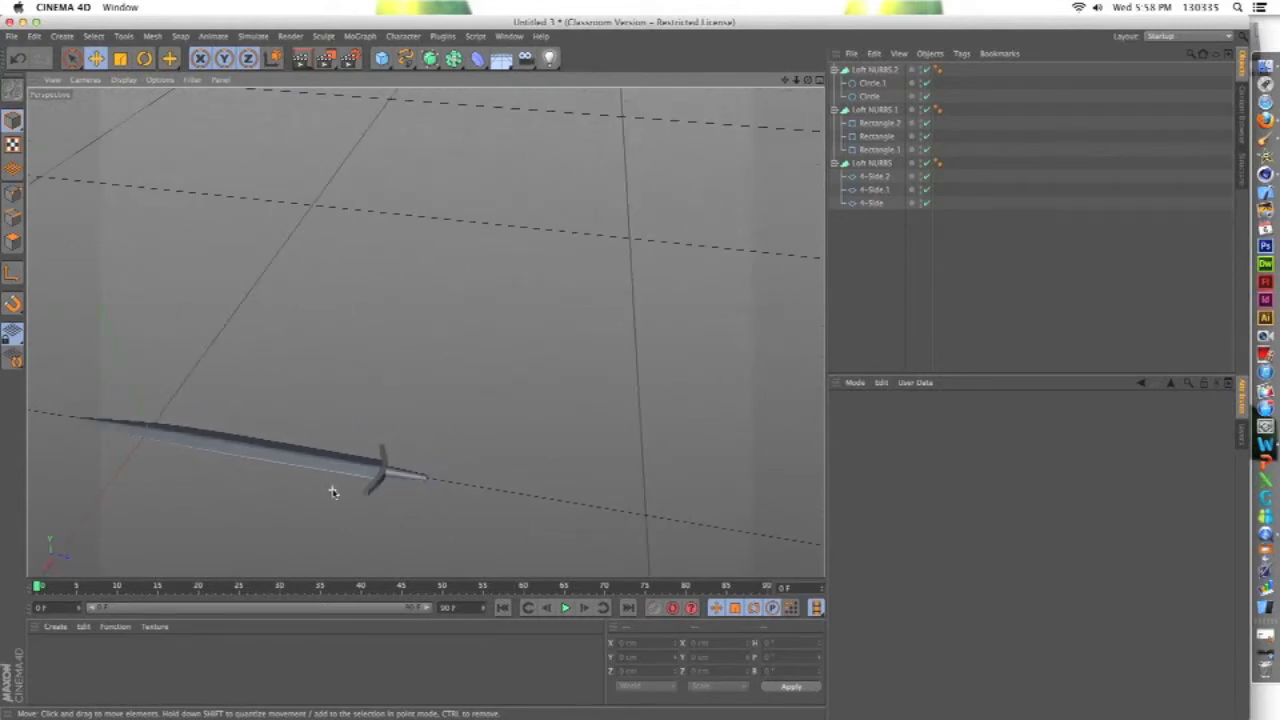
{"action": "scroll", "coordinate": [325, 499], "scroll_direction": "down", "scroll_amount": 2}
{"action": "scroll", "coordinate": [220, 480], "scroll_direction": "up", "scroll_amount": 10}
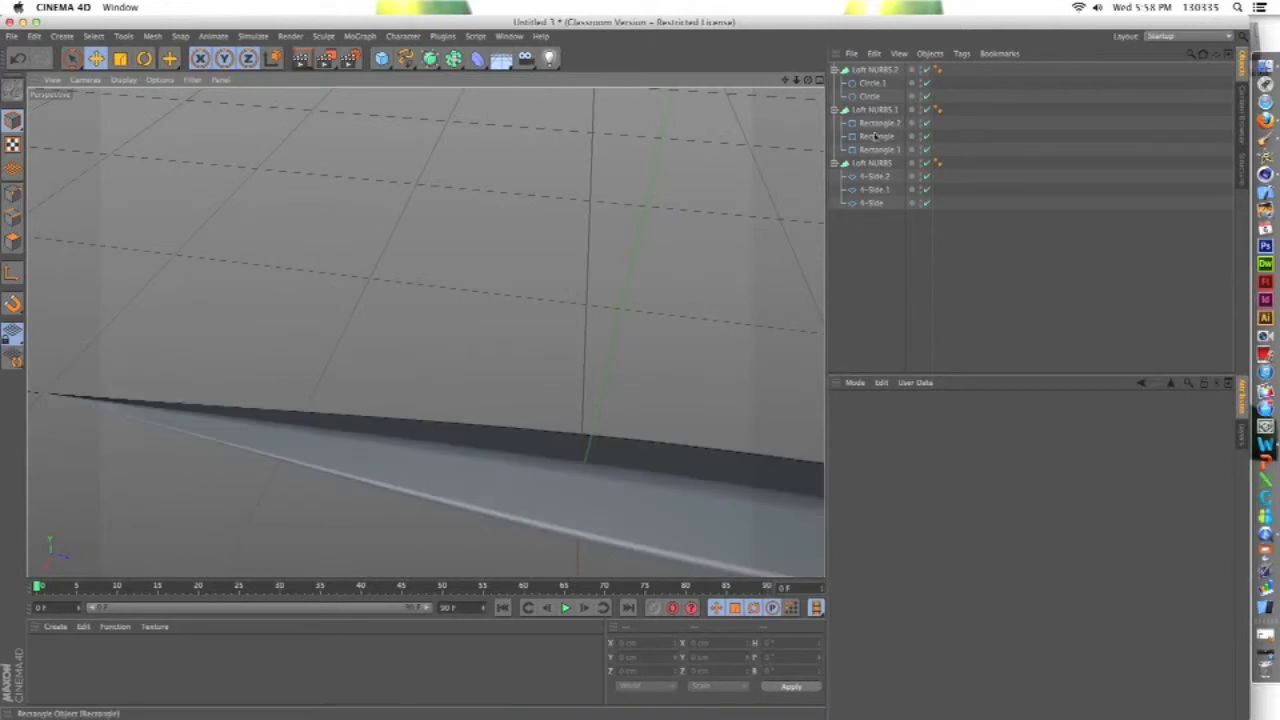
{"action": "left_click", "coordinate": [880, 190]}
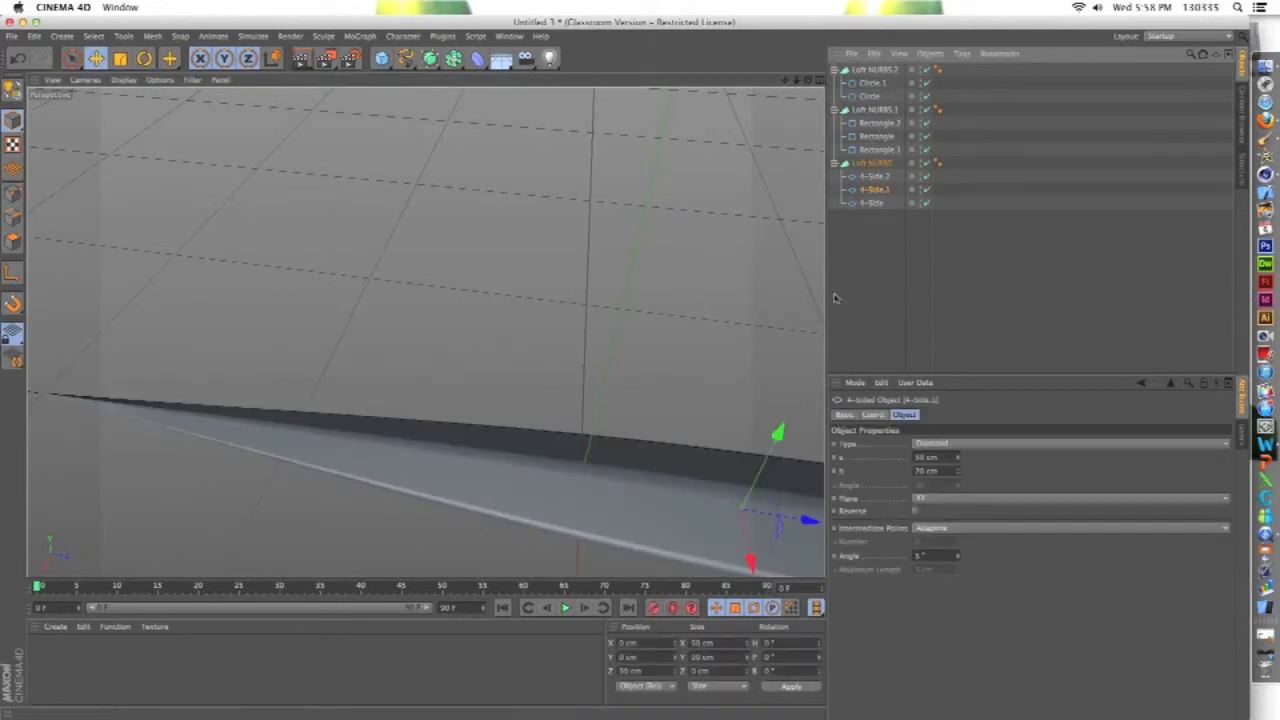
{"action": "left_click_drag", "start_coordinate": [806, 522], "coordinate": [563, 489]}
{"action": "left_click_drag", "start_coordinate": [494, 482], "coordinate": [351, 466]}
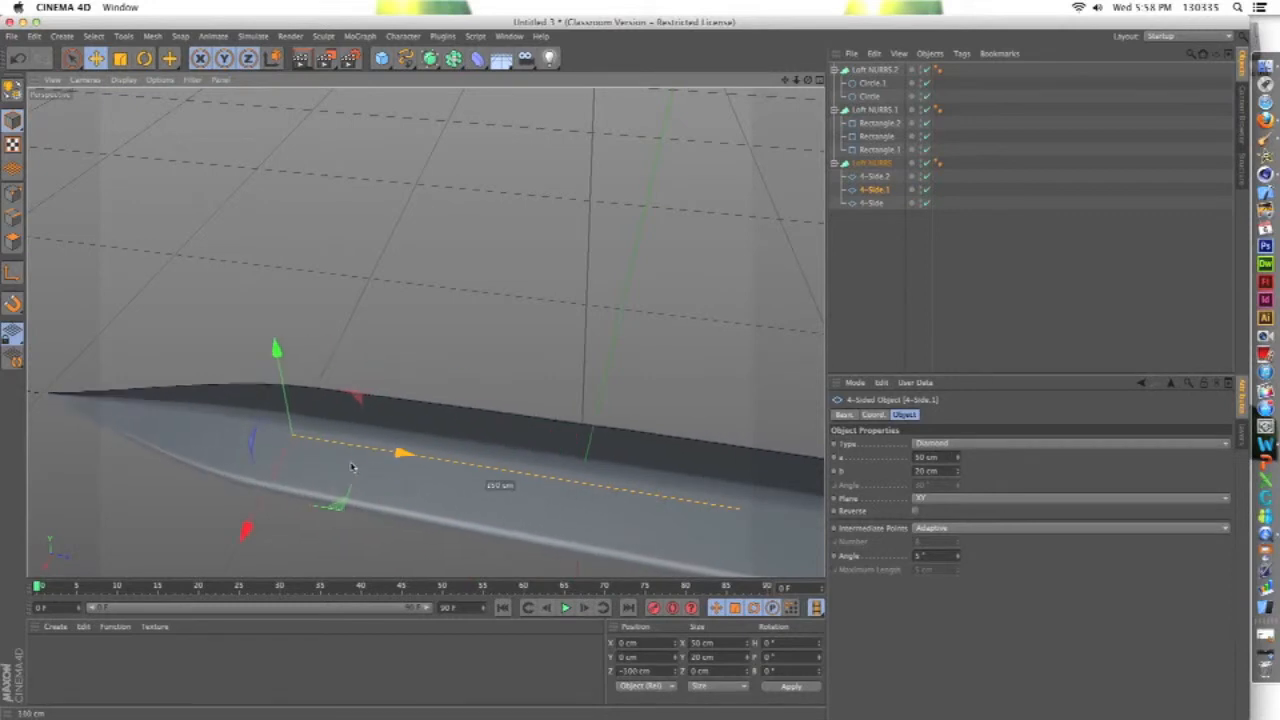
{"action": "scroll", "coordinate": [352, 464], "scroll_direction": "down", "scroll_amount": 10}
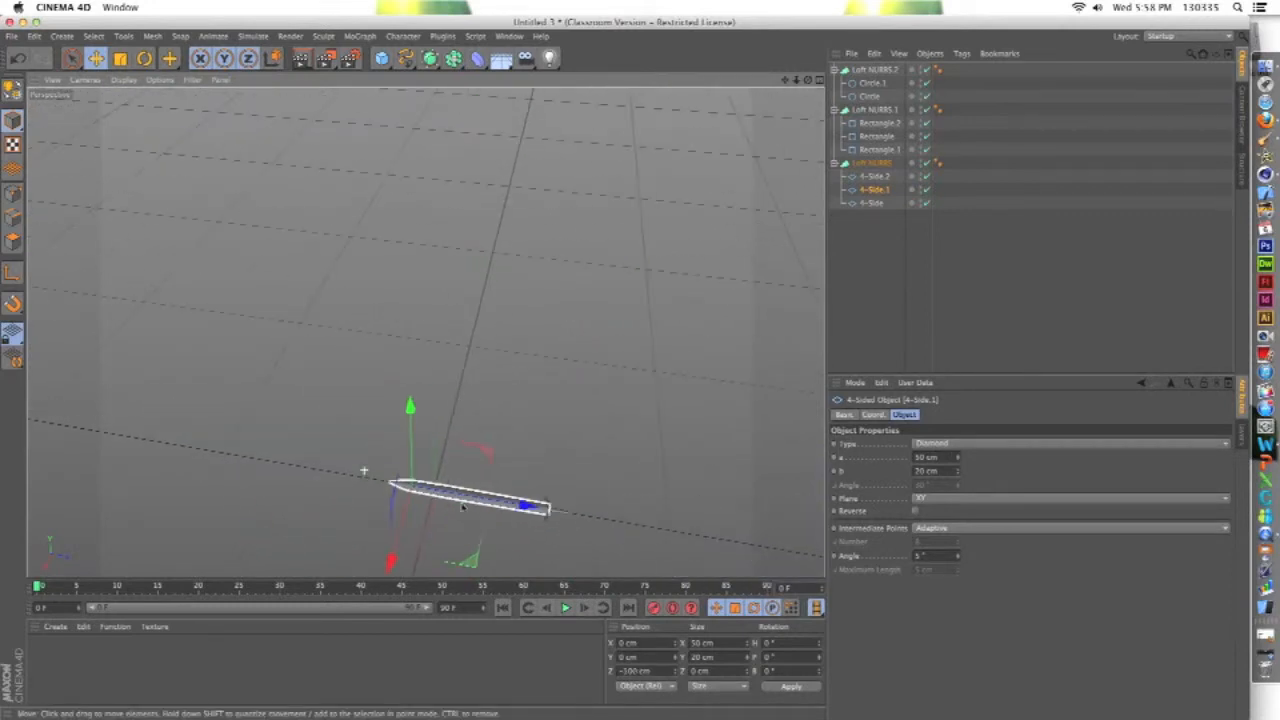
Step: Narrow the blade's spline at the crossguard, 4-Side, by setting its a value to 30 cm
{"action": "scroll", "coordinate": [548, 514], "scroll_direction": "up", "scroll_amount": 10}
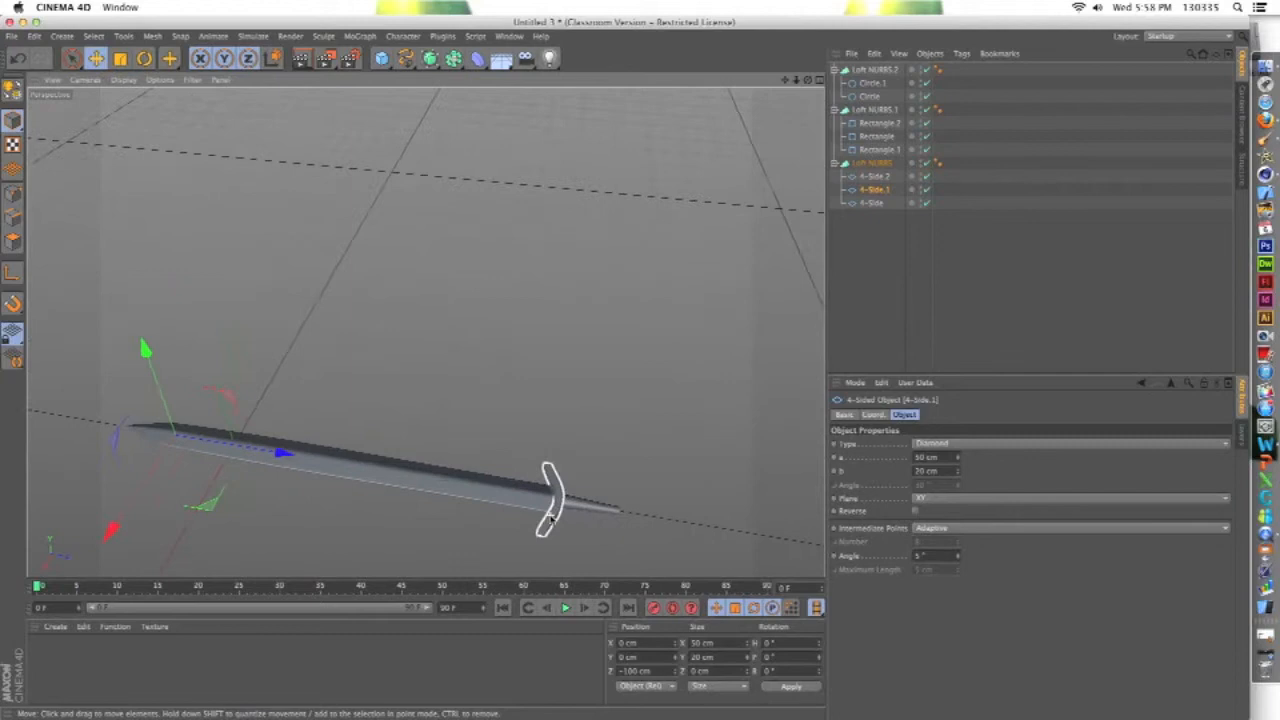
{"action": "scroll", "coordinate": [550, 518], "scroll_direction": "up", "scroll_amount": 1}
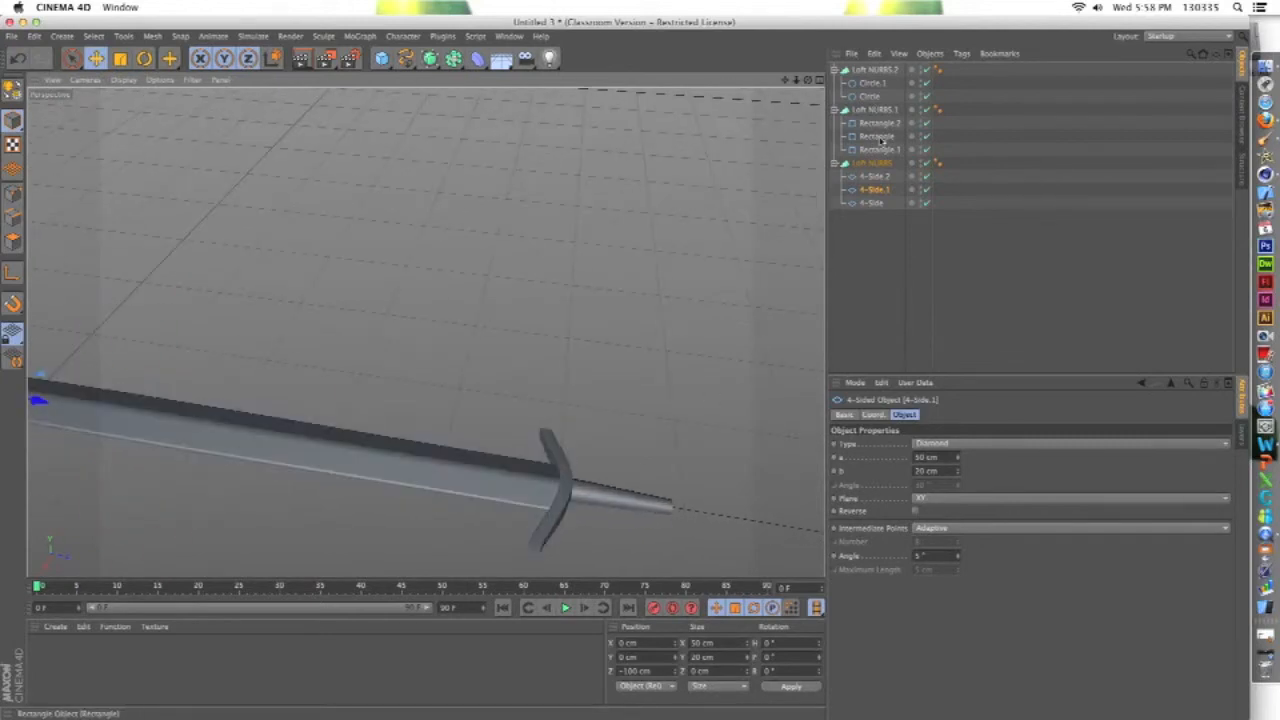
{"action": "left_click", "coordinate": [871, 202]}
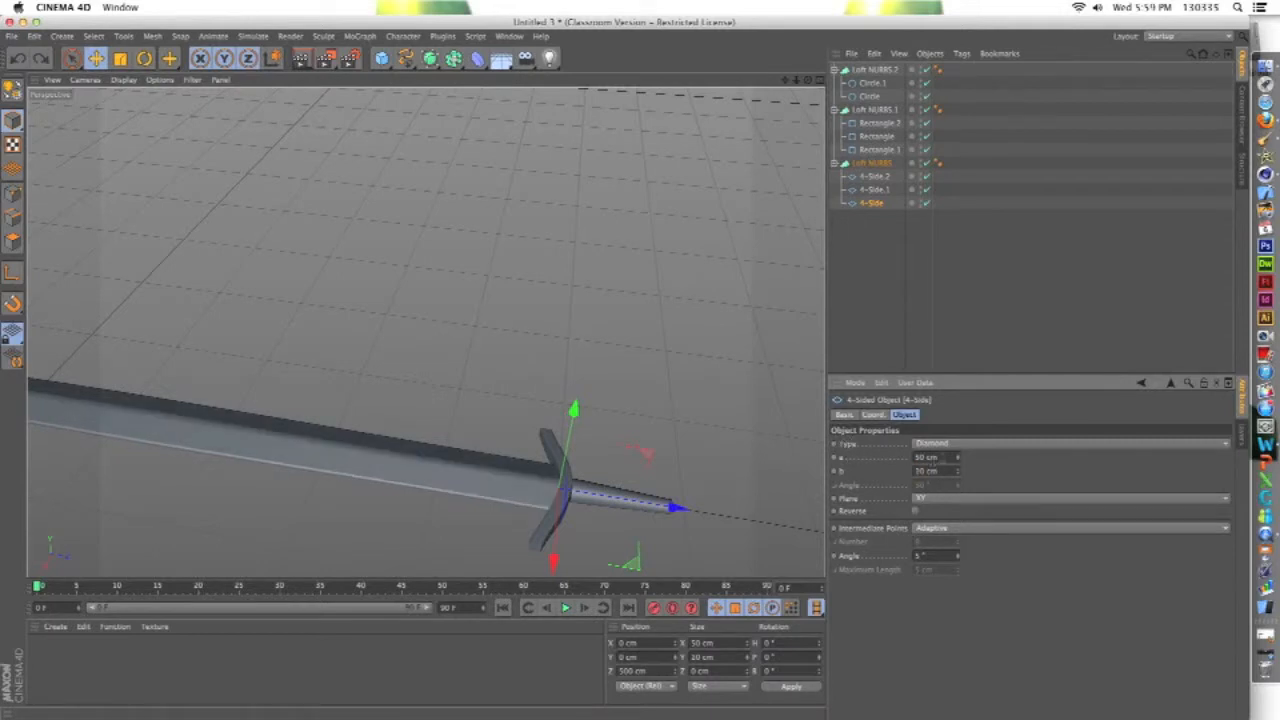
{"action": "key", "text": "Return"}
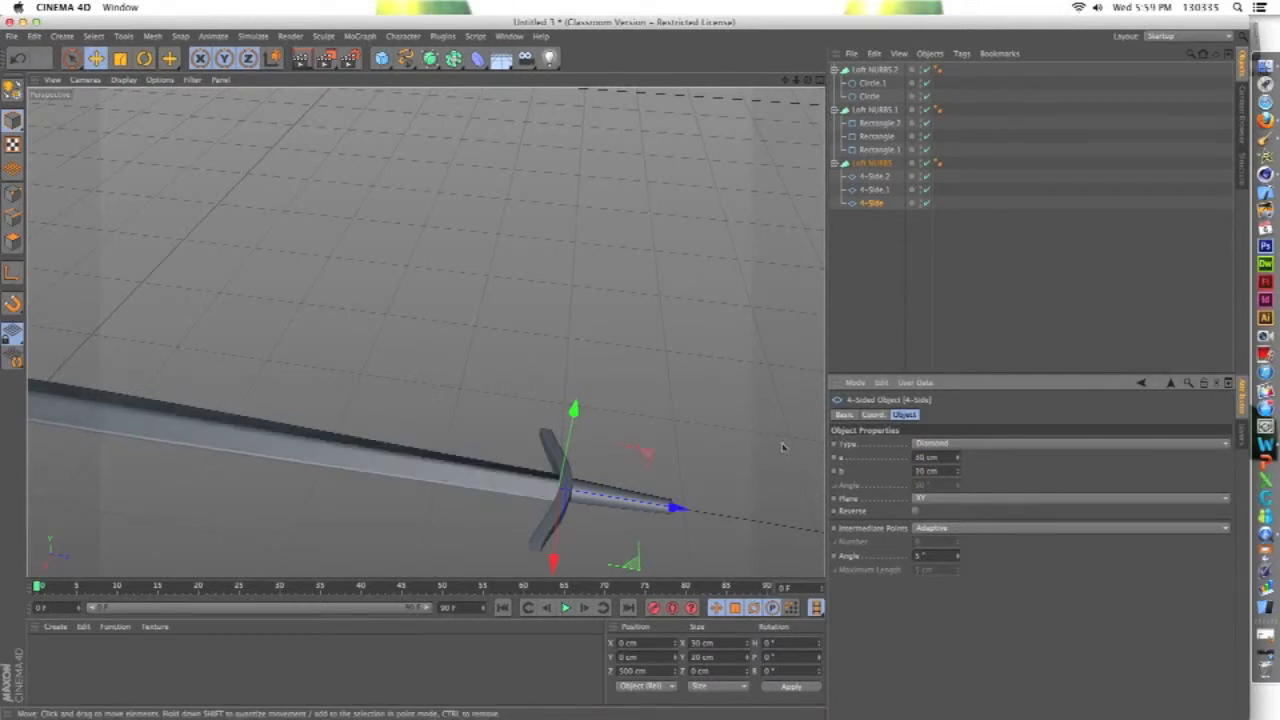
{"action": "scroll", "coordinate": [546, 382], "scroll_direction": "down", "scroll_amount": 6}
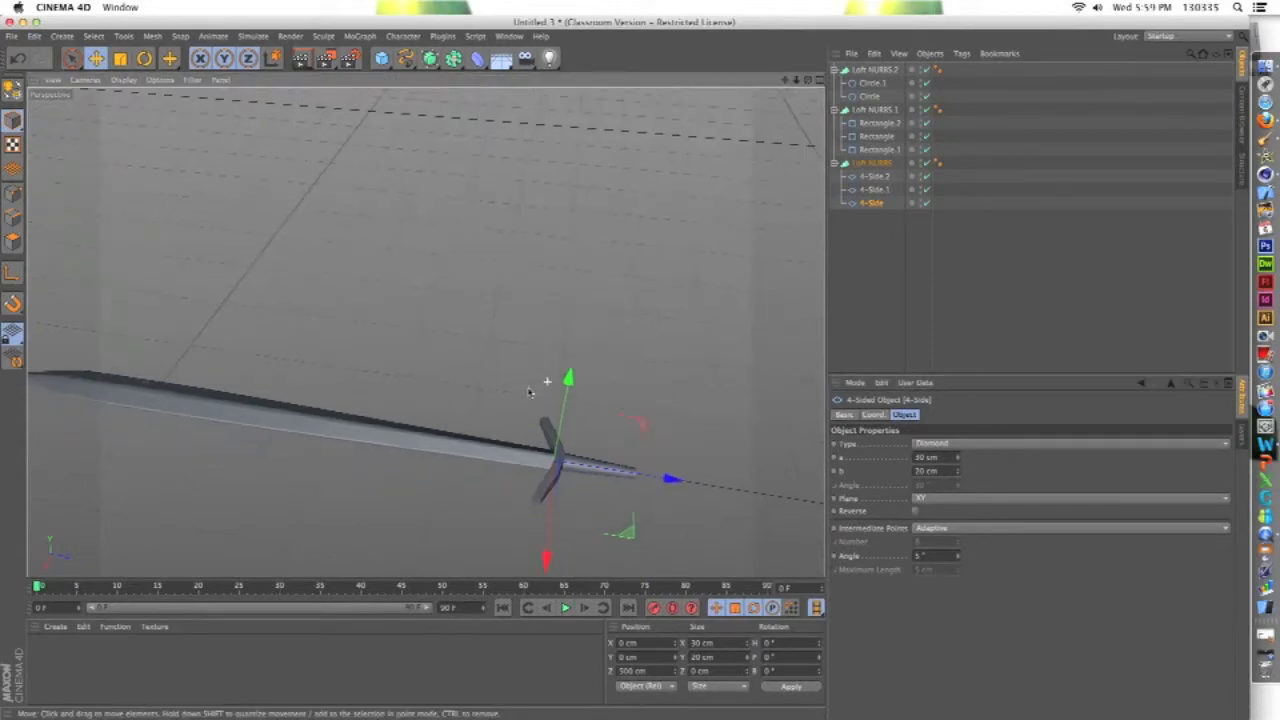
{"action": "scroll", "coordinate": [343, 436], "scroll_direction": "up", "scroll_amount": 6}
{"action": "scroll", "coordinate": [343, 436], "scroll_direction": "down", "scroll_amount": 5}
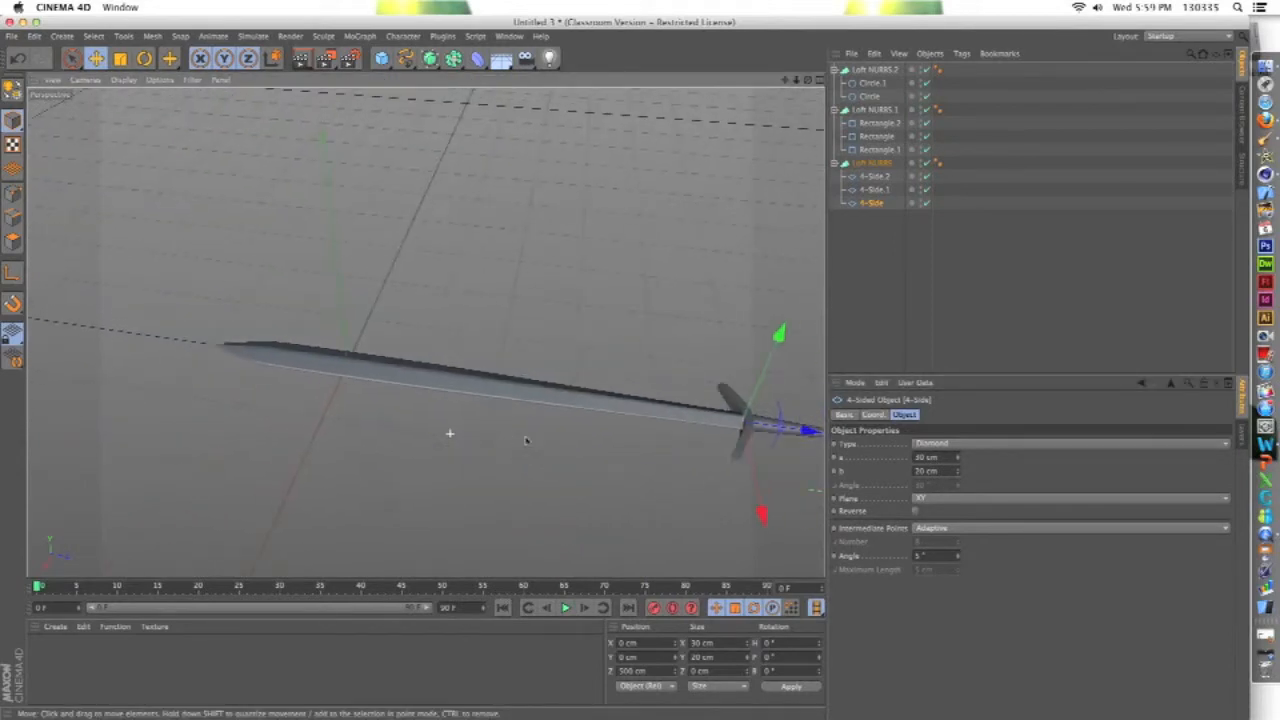
{"action": "scroll", "coordinate": [788, 450], "scroll_direction": "down", "scroll_amount": 5}
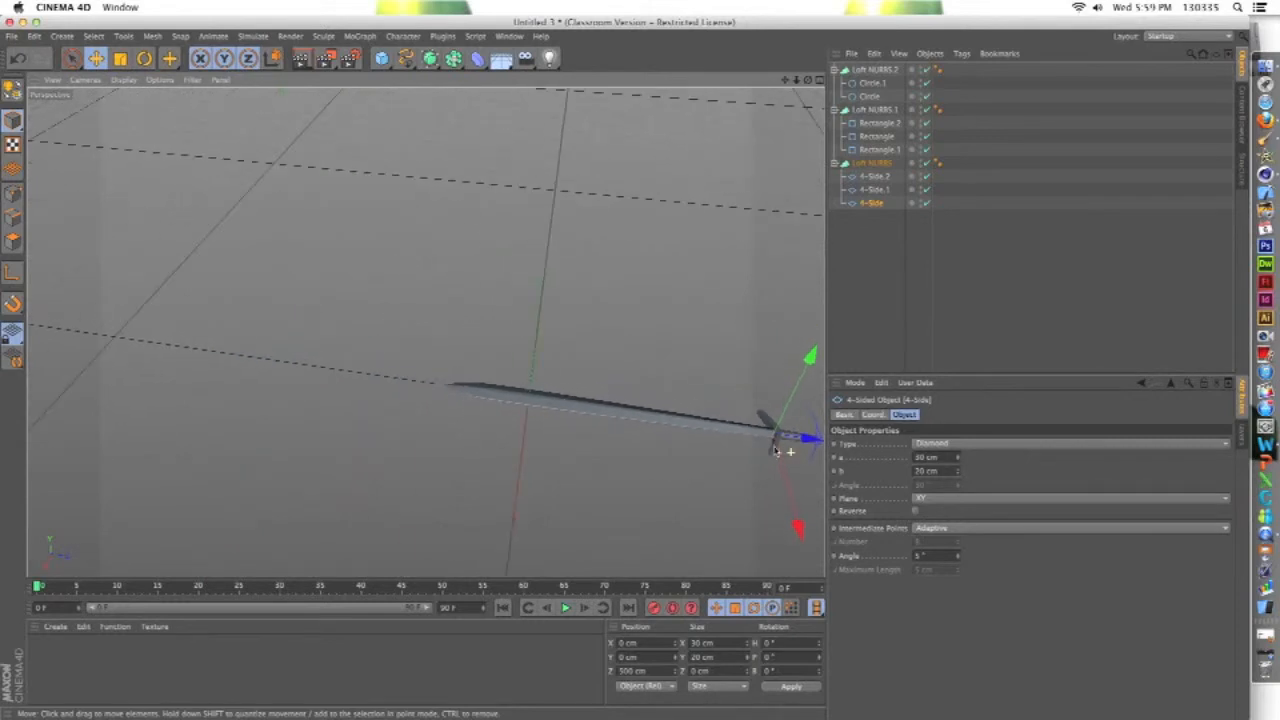
Step: Set the a value of the blade's base spline, 4-Side, to 35 cm and clear the selection
{"action": "scroll", "coordinate": [765, 400], "scroll_direction": "up", "scroll_amount": 1}
{"action": "left_click_drag", "start_coordinate": [765, 400], "coordinate": [706, 437], "text": "alt"}
{"action": "scroll", "coordinate": [601, 335], "scroll_direction": "up", "scroll_amount": 8}
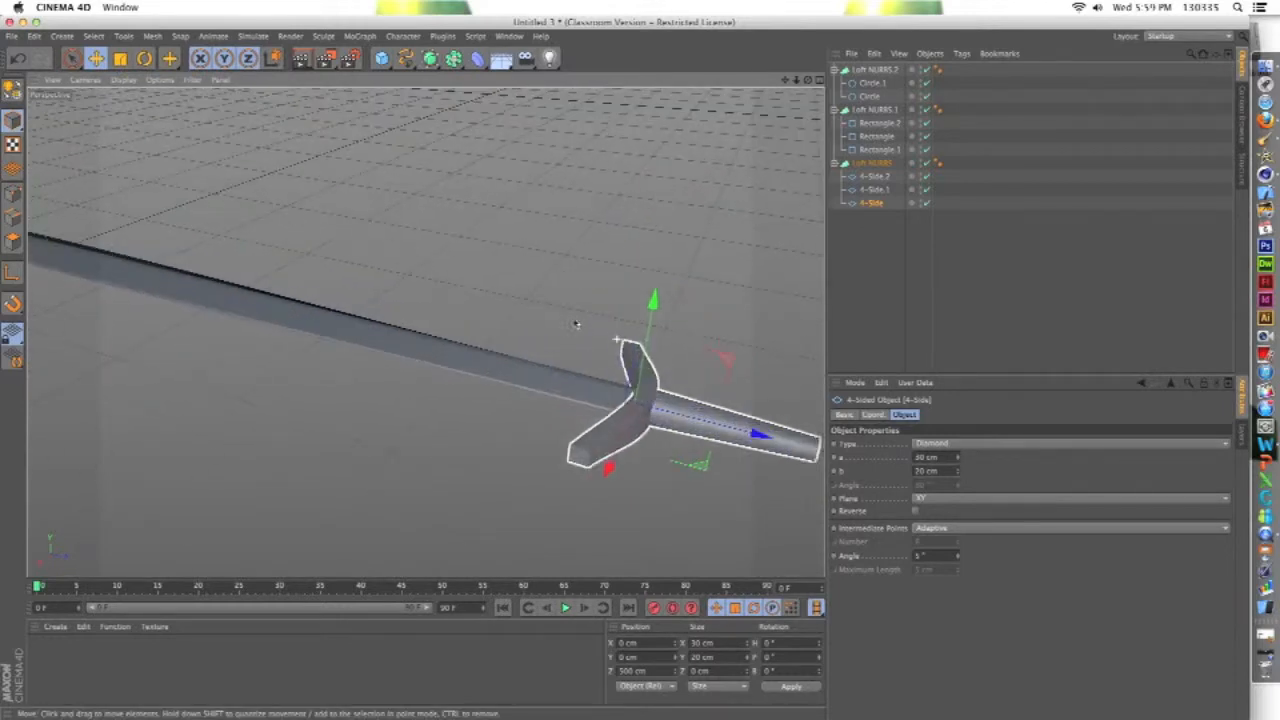
{"action": "left_click_drag", "start_coordinate": [943, 458], "coordinate": [892, 455]}
{"action": "type", "text": "25"}
{"action": "key", "text": "Return"}
{"action": "key", "text": "super+z"}
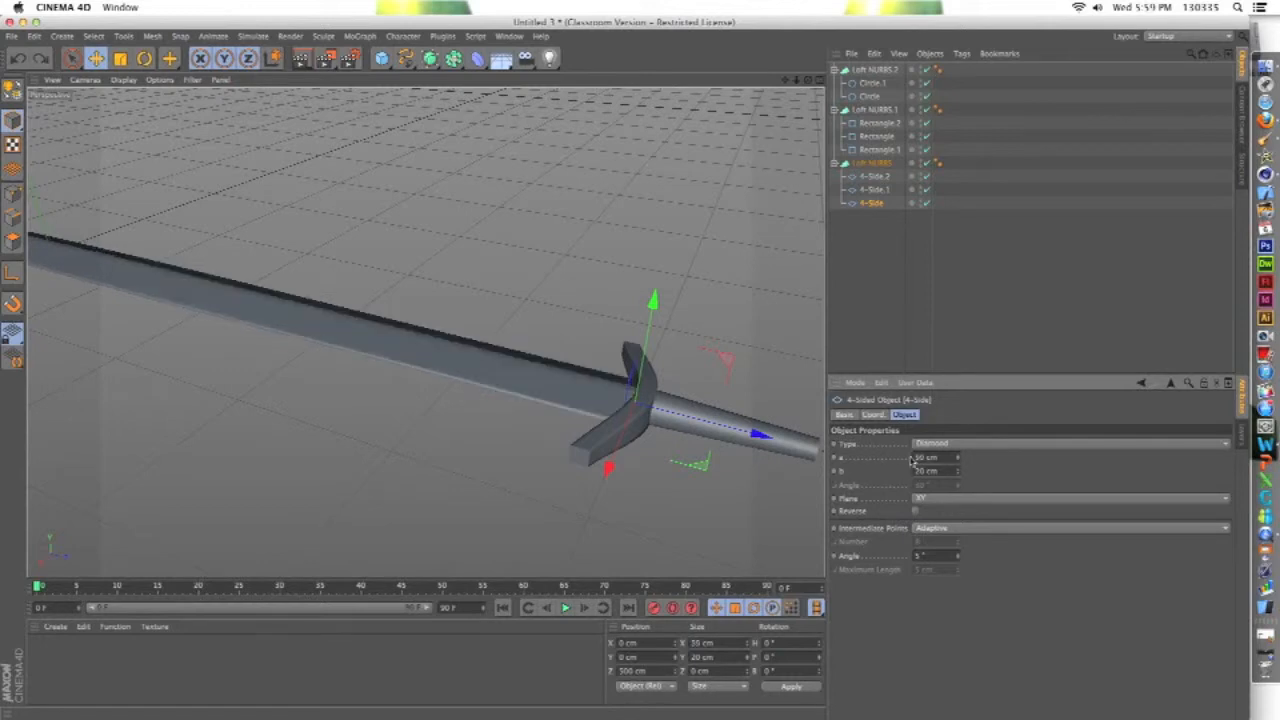
{"action": "key", "text": "super+shift+z"}
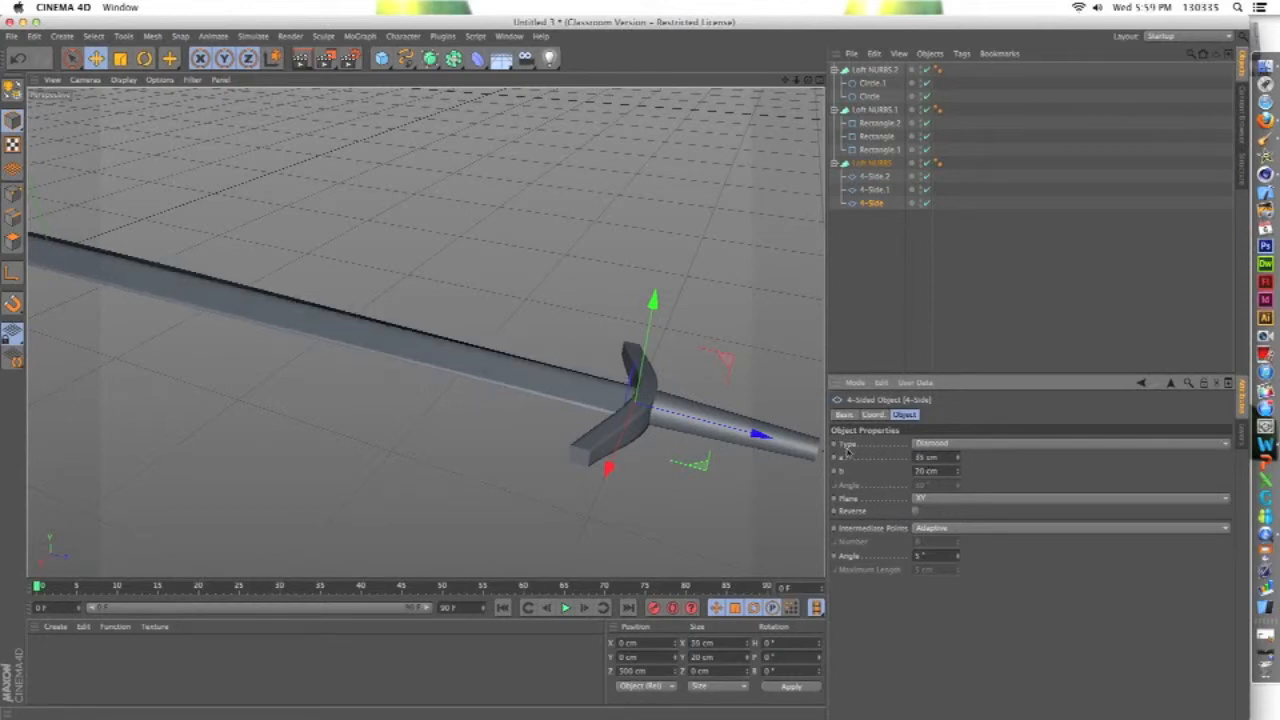
{"action": "left_click", "coordinate": [517, 323]}
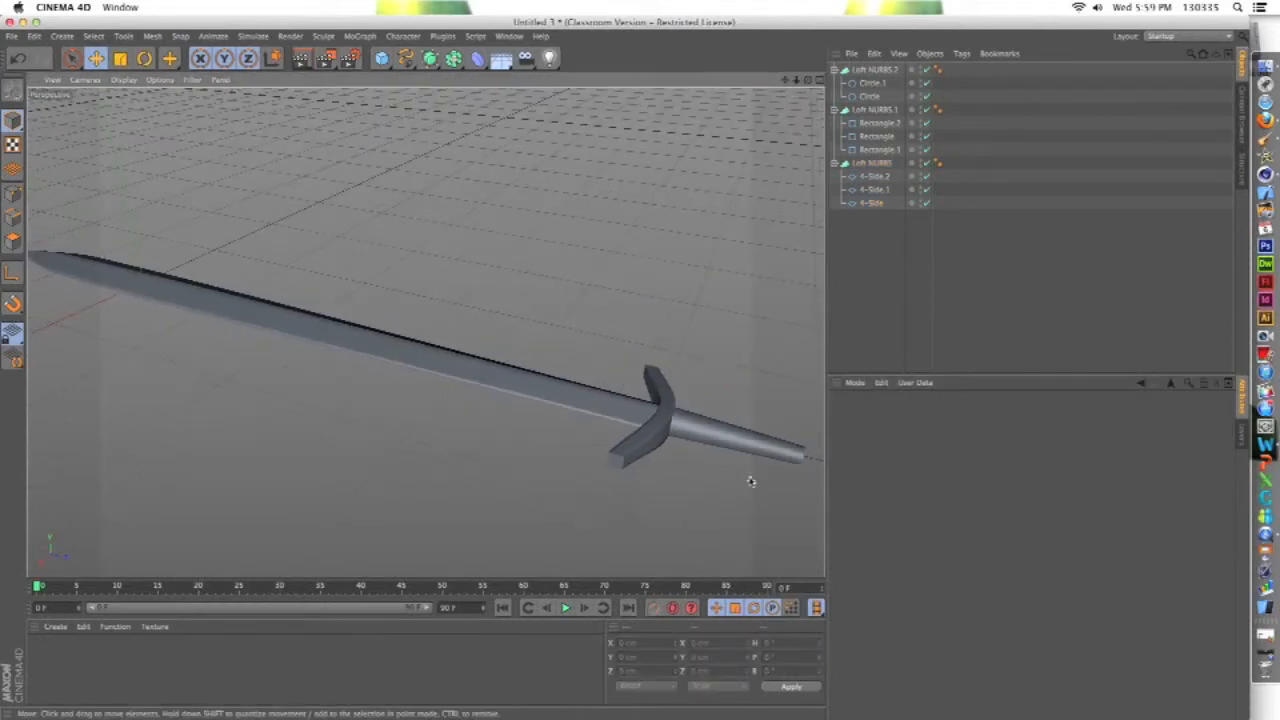
Step: Add a Sphere primitive and move it along Z to about 667 cm, past the end of the grip
{"action": "scroll", "coordinate": [800, 472], "scroll_direction": "down", "scroll_amount": 10}
{"action": "scroll", "coordinate": [808, 471], "scroll_direction": "up", "scroll_amount": 3}
{"action": "scroll", "coordinate": [808, 471], "scroll_direction": "up", "scroll_amount": 5}
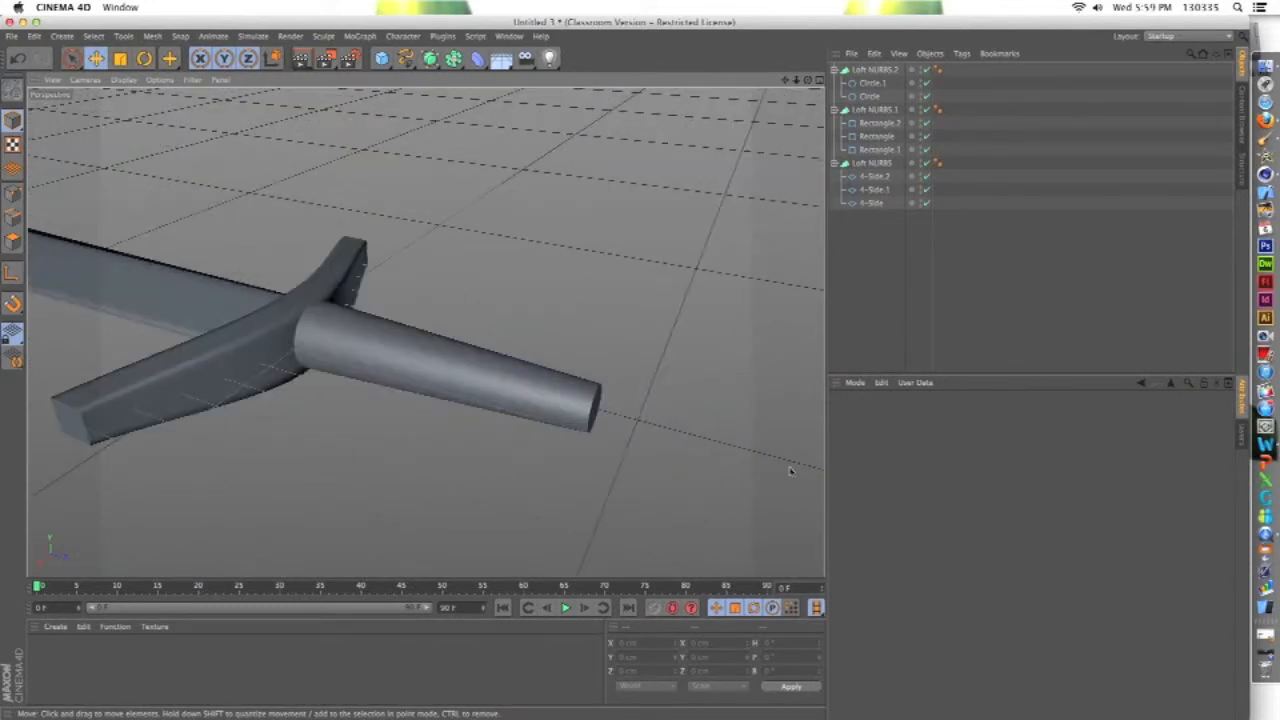
{"action": "left_click", "coordinate": [381, 58]}
{"action": "left_click", "coordinate": [668, 104]}
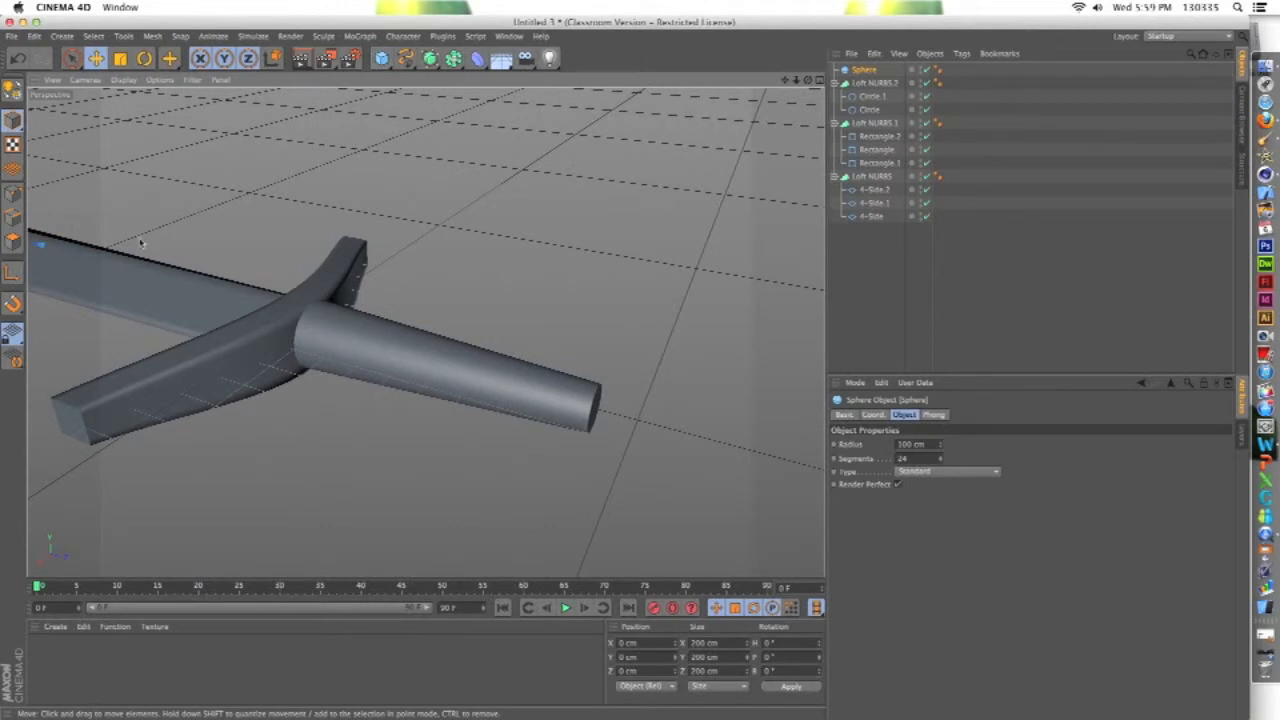
{"action": "key", "text": "o"}
{"action": "scroll", "coordinate": [188, 314], "scroll_direction": "down", "scroll_amount": 5}
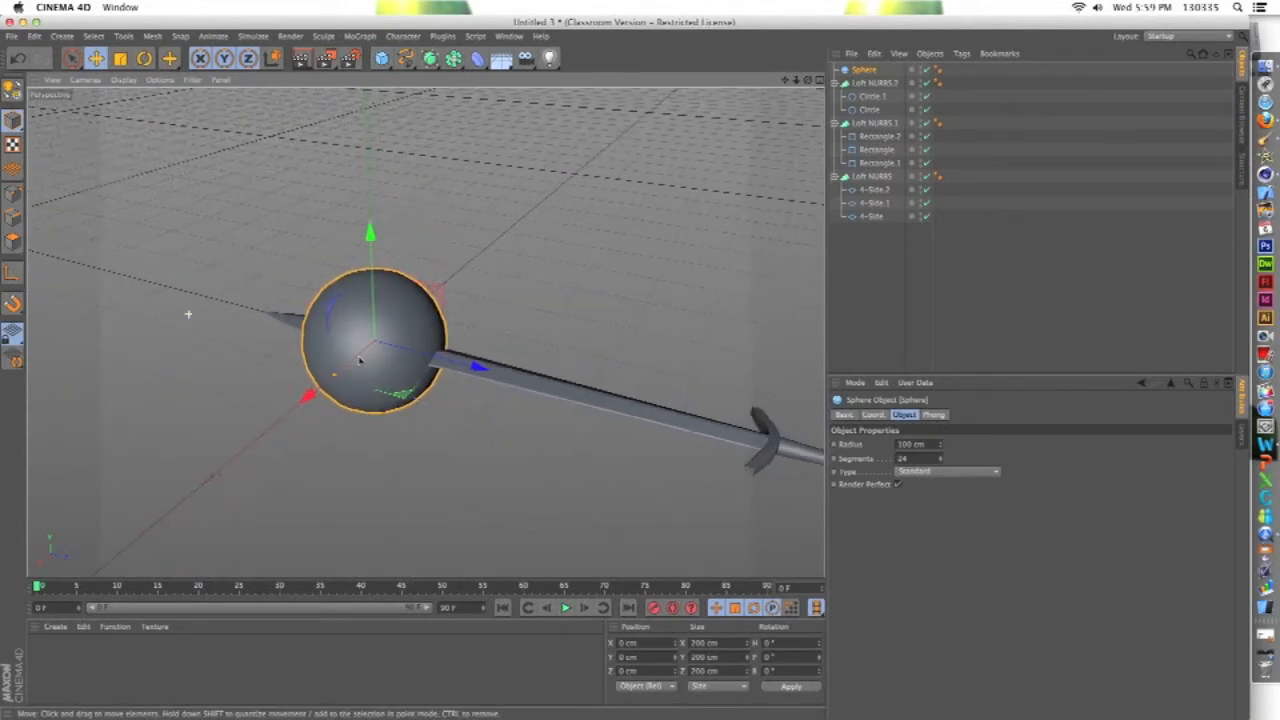
{"action": "scroll", "coordinate": [188, 314], "scroll_direction": "down", "scroll_amount": 3}
{"action": "scroll", "coordinate": [442, 393], "scroll_direction": "up", "scroll_amount": 5}
{"action": "scroll", "coordinate": [410, 361], "scroll_direction": "down", "scroll_amount": 3}
{"action": "left_click_drag", "start_coordinate": [428, 348], "coordinate": [672, 404]}
{"action": "scroll", "coordinate": [523, 385], "scroll_direction": "up", "scroll_amount": 4}
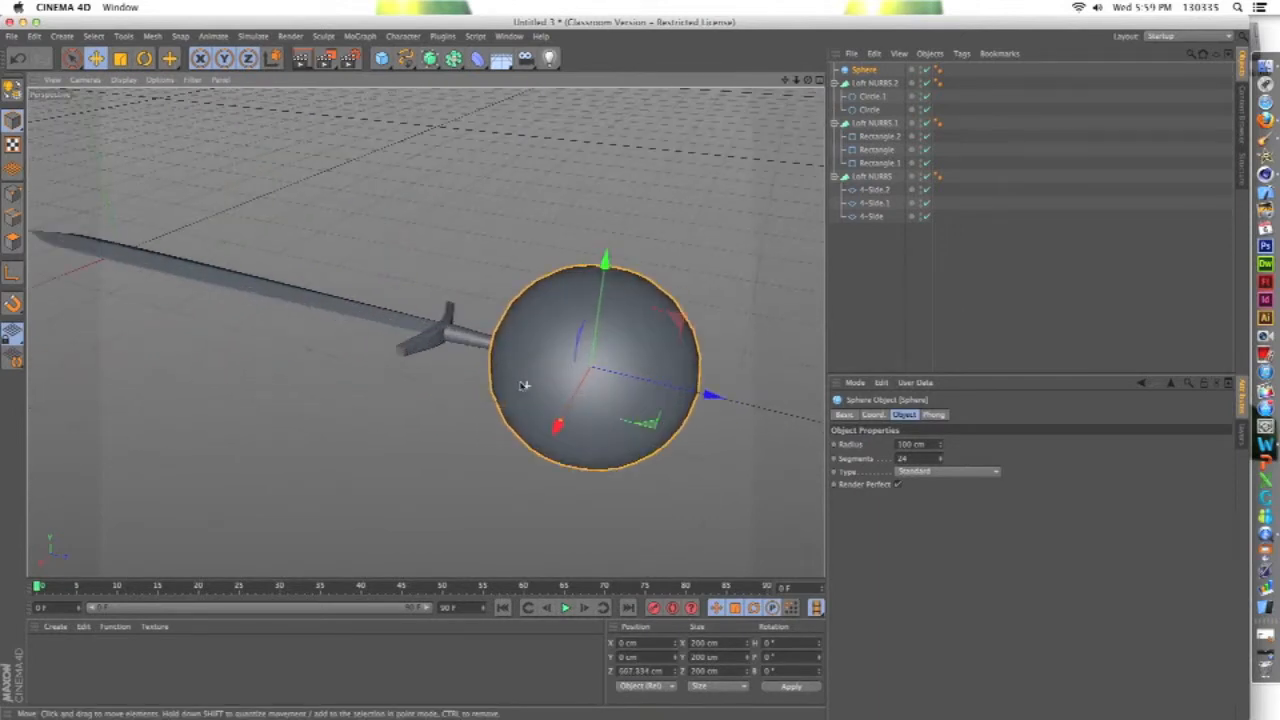
Step: Set the sphere's radius to 5 cm and move it along Z to about 594 cm, against the grip's end
{"action": "scroll", "coordinate": [523, 385], "scroll_direction": "up", "scroll_amount": 3}
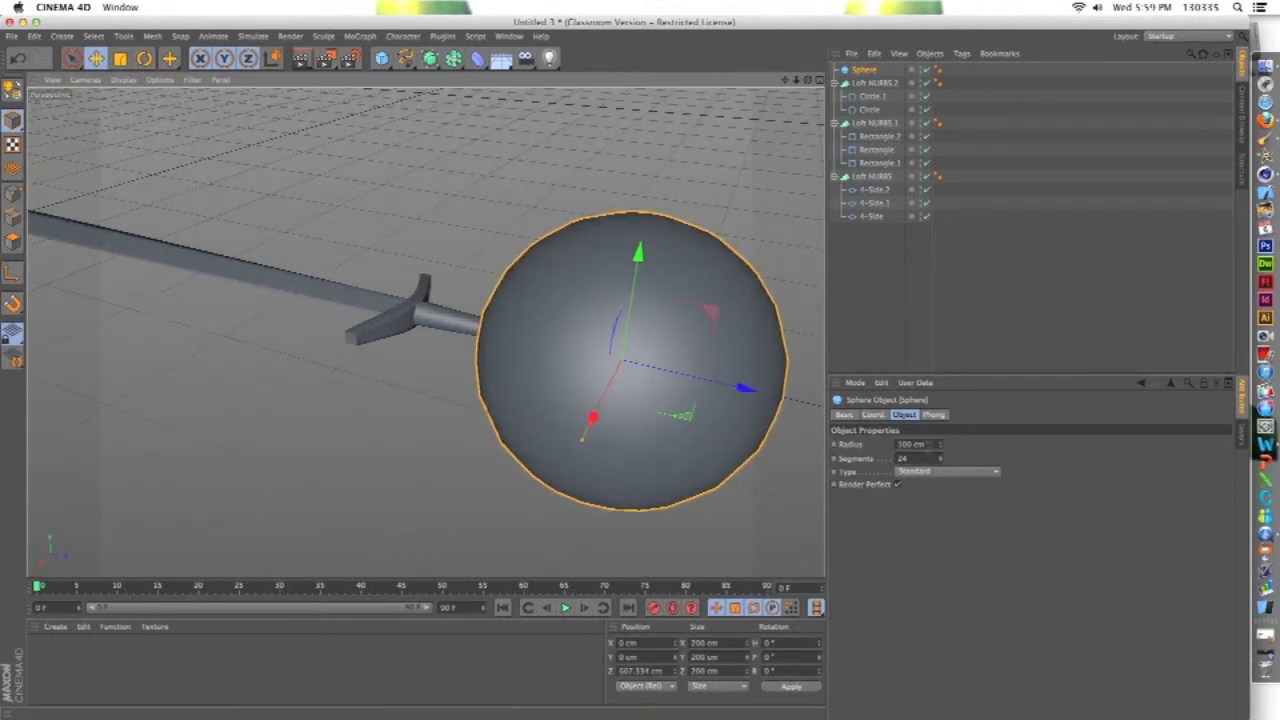
{"action": "left_click_drag", "start_coordinate": [929, 446], "coordinate": [767, 420]}
{"action": "type", "text": "5"}
{"action": "key", "text": "Return"}
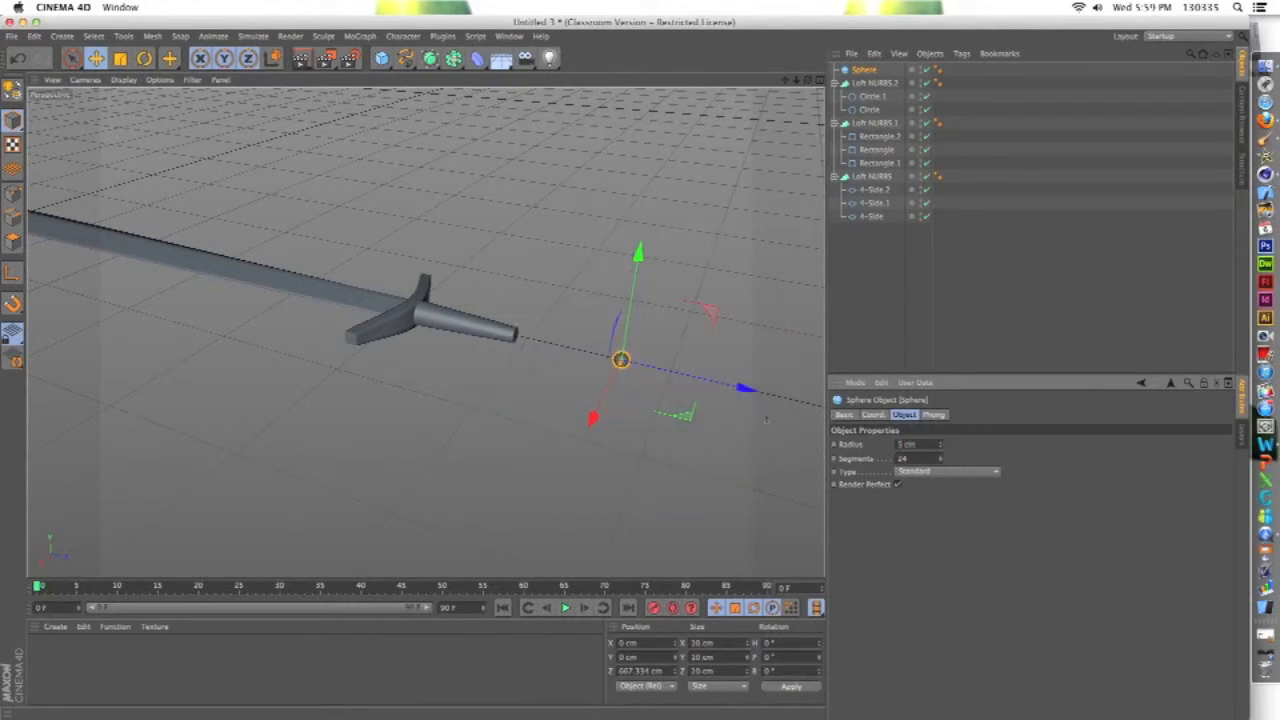
{"action": "scroll", "coordinate": [762, 413], "scroll_direction": "up", "scroll_amount": 2}
{"action": "left_click_drag", "start_coordinate": [715, 383], "coordinate": [587, 355]}
{"action": "scroll", "coordinate": [461, 345], "scroll_direction": "up", "scroll_amount": 2}
{"action": "scroll", "coordinate": [389, 300], "scroll_direction": "up", "scroll_amount": 5}
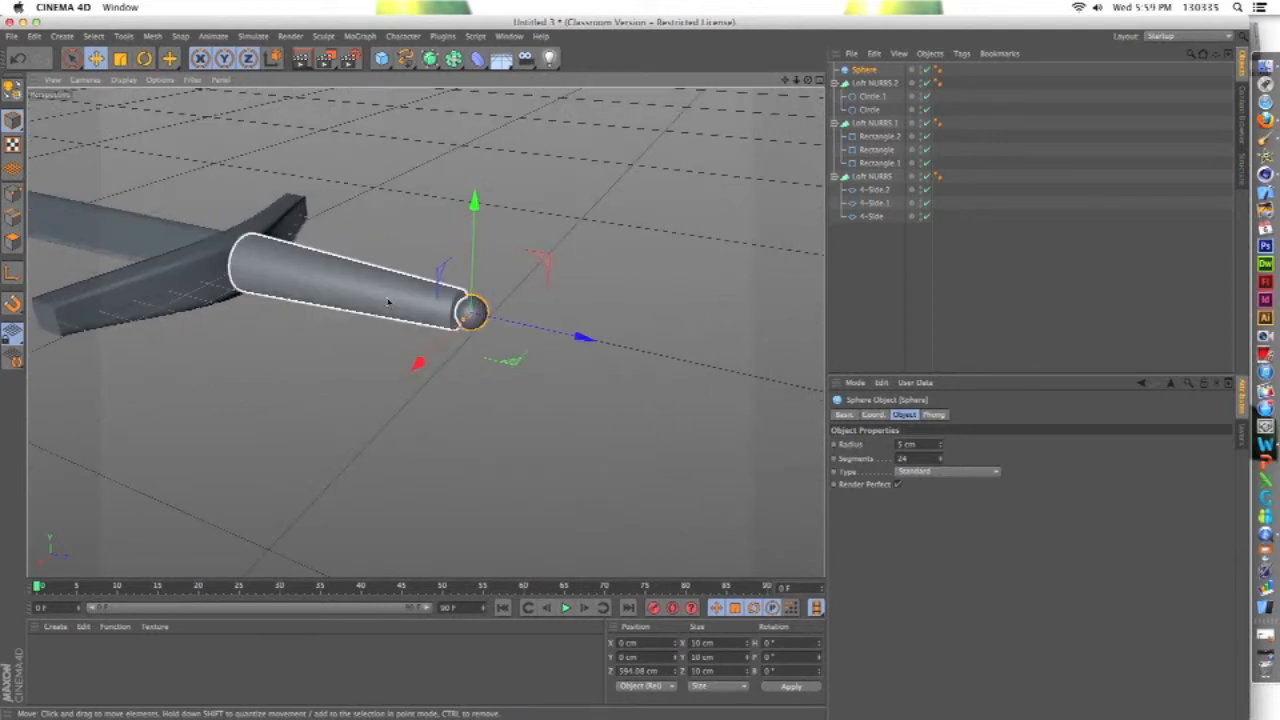
Step: Enlarge the sphere at the grip's end to a radius of 8 cm to form the pommel
{"action": "left_click_drag", "start_coordinate": [930, 445], "coordinate": [753, 415]}
{"action": "type", "text": "6"}
{"action": "key", "text": "Return"}
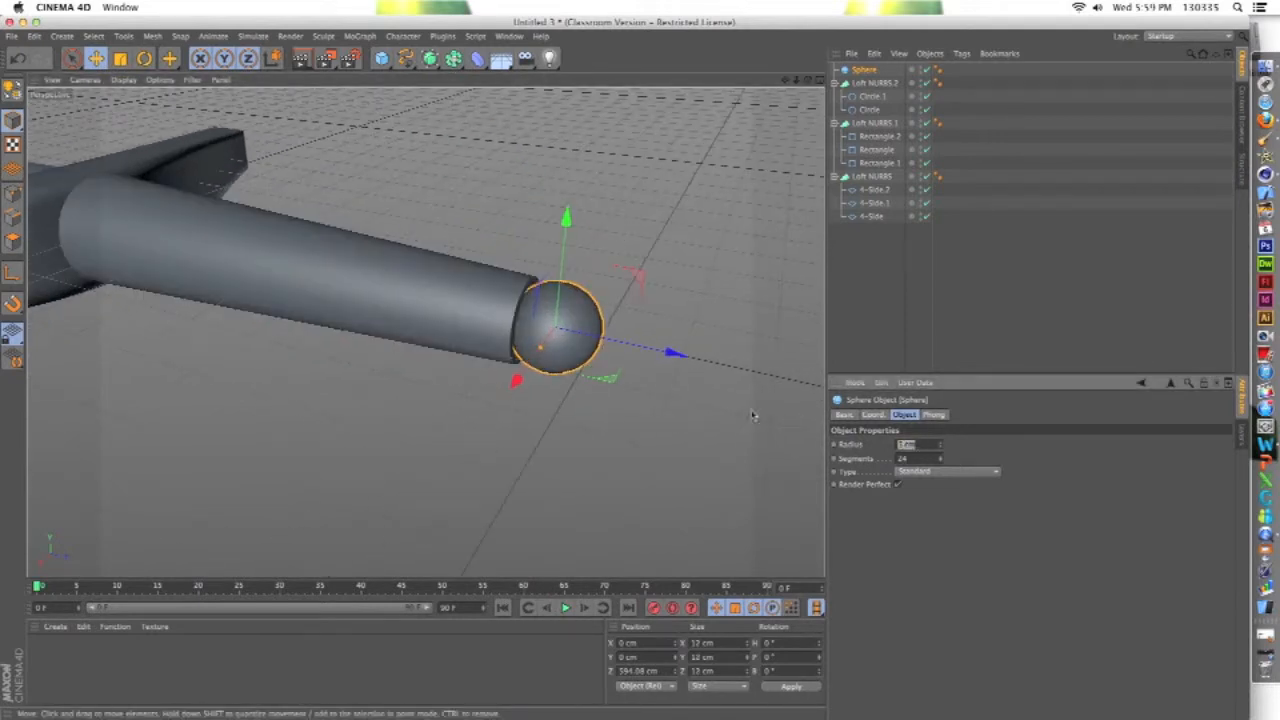
{"action": "type", "text": "8"}
{"action": "key", "text": "Return"}
{"action": "left_click", "coordinate": [433, 403]}
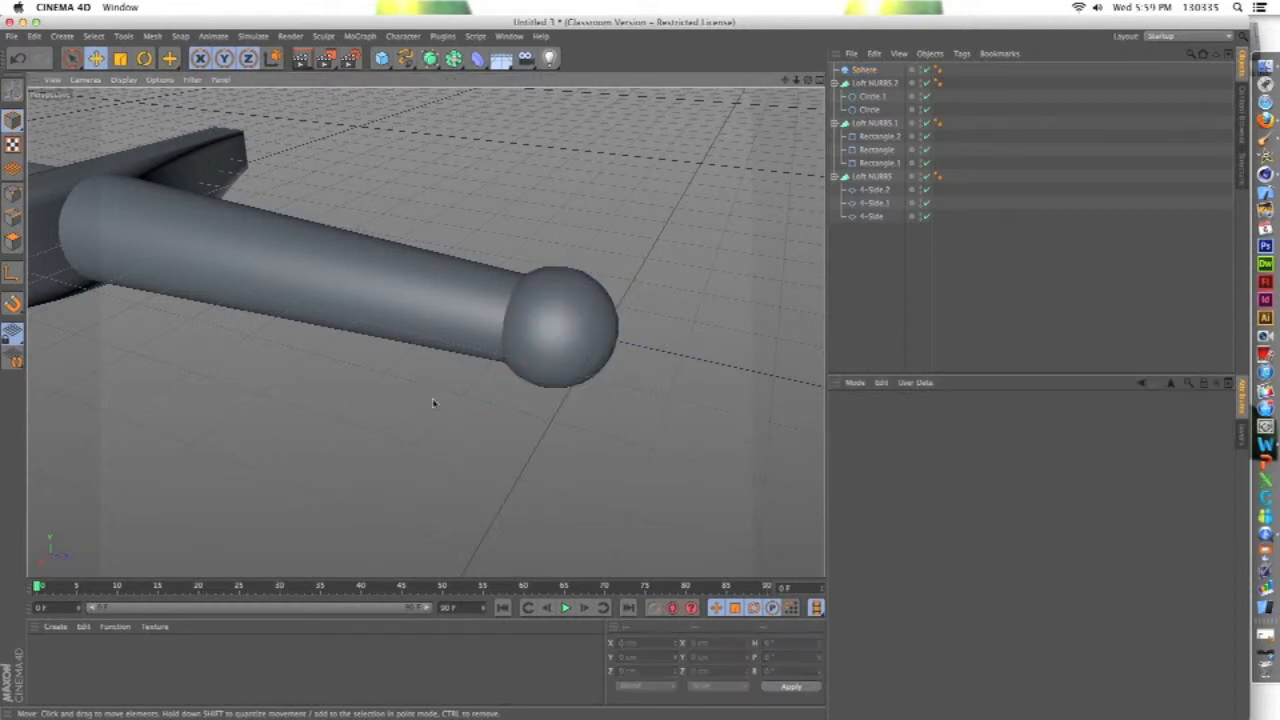
Step: Nudge the pommel sphere along Z to about 594.7 cm and deselect it
{"action": "left_click_drag", "start_coordinate": [390, 385], "coordinate": [435, 417], "text": "alt"}
{"action": "left_click", "coordinate": [551, 334]}
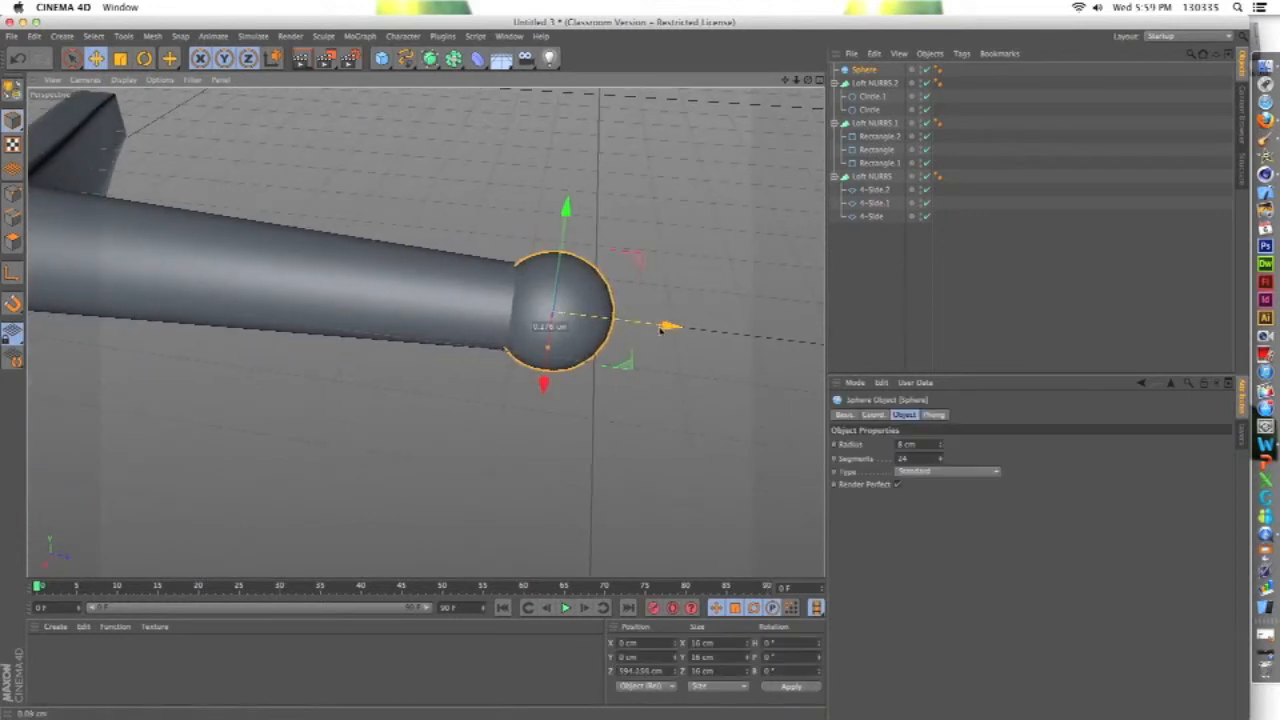
{"action": "left_click", "coordinate": [463, 410]}
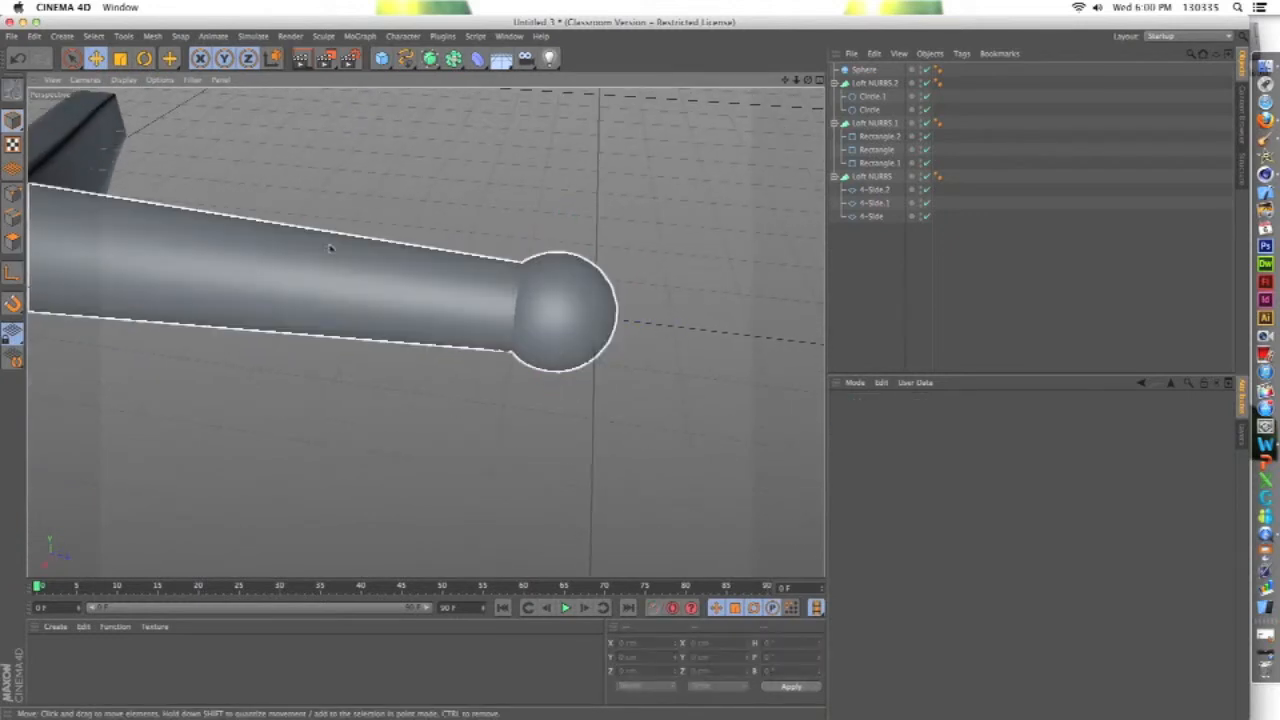
Step: Make the pommel sphere editable and select the two polygon rings around its upper pole with Live Selection
{"action": "left_click", "coordinate": [590, 328]}
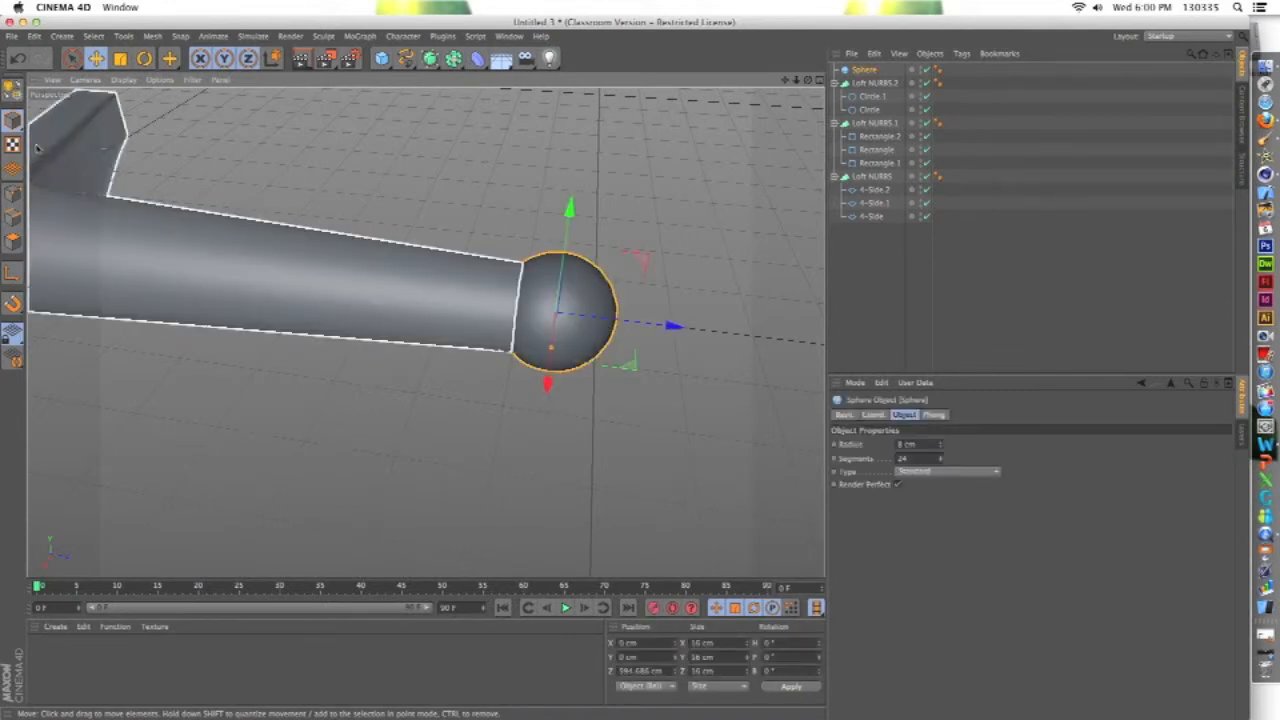
{"action": "left_click", "coordinate": [13, 92]}
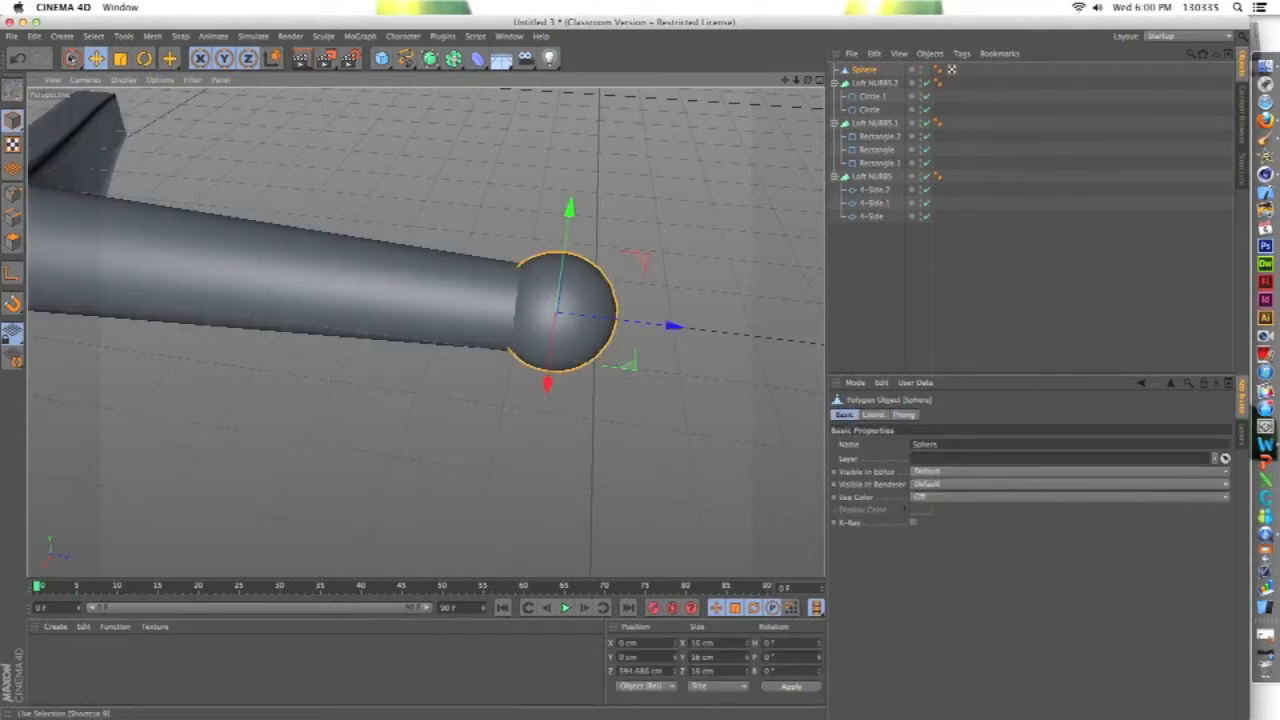
{"action": "left_click", "coordinate": [71, 58]}
{"action": "left_click", "coordinate": [14, 242]}
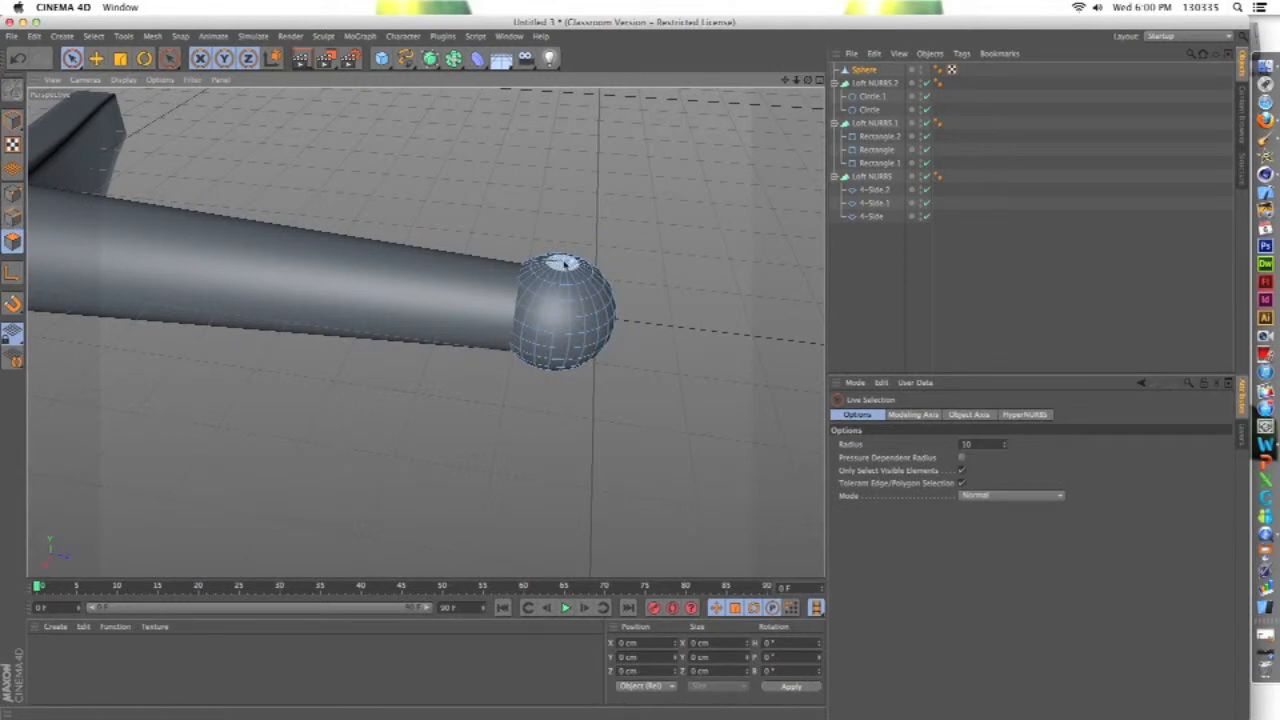
{"action": "left_click_drag", "start_coordinate": [610, 251], "coordinate": [590, 282], "text": "alt"}
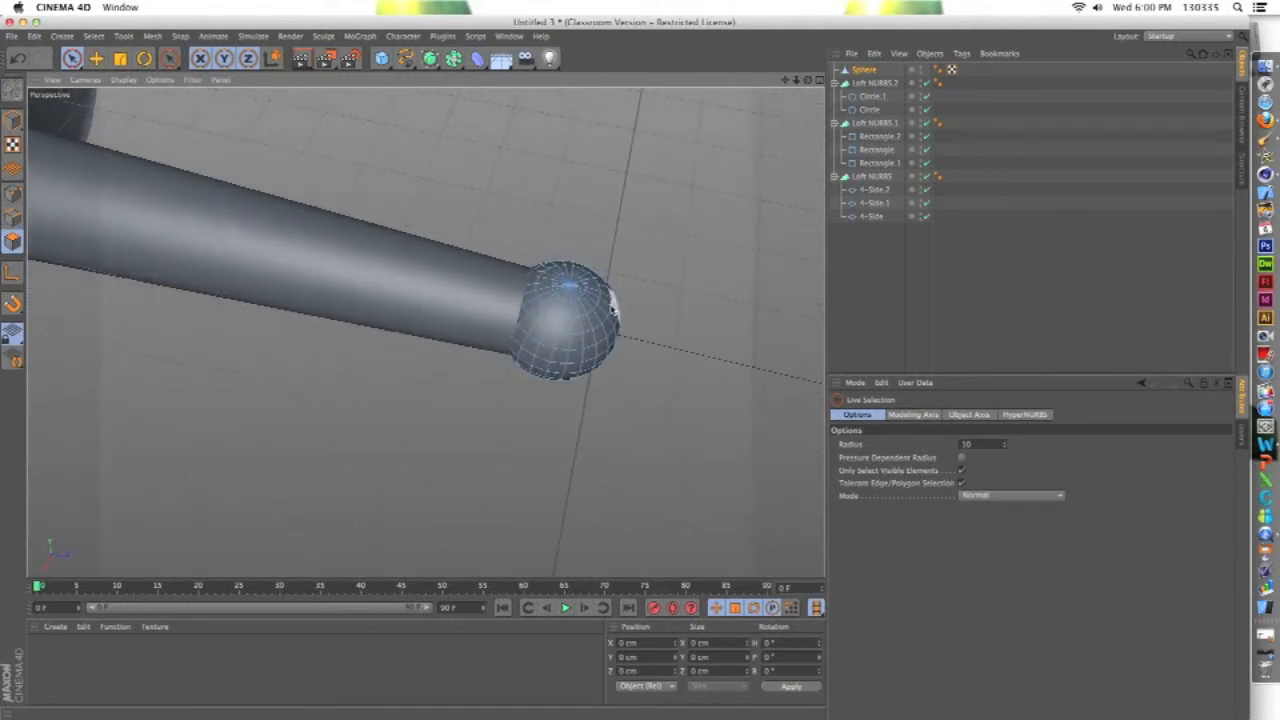
{"action": "left_click", "coordinate": [570, 289]}
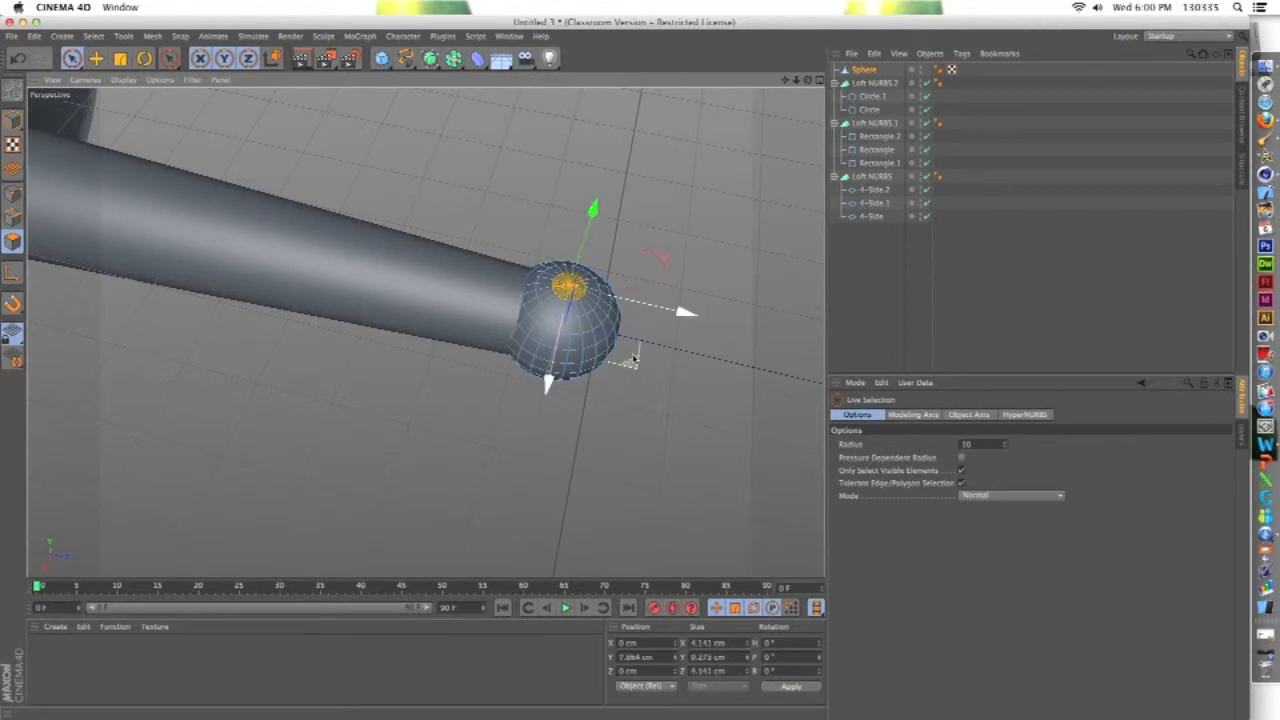
{"action": "left_click_drag", "start_coordinate": [562, 284], "coordinate": [587, 289]}
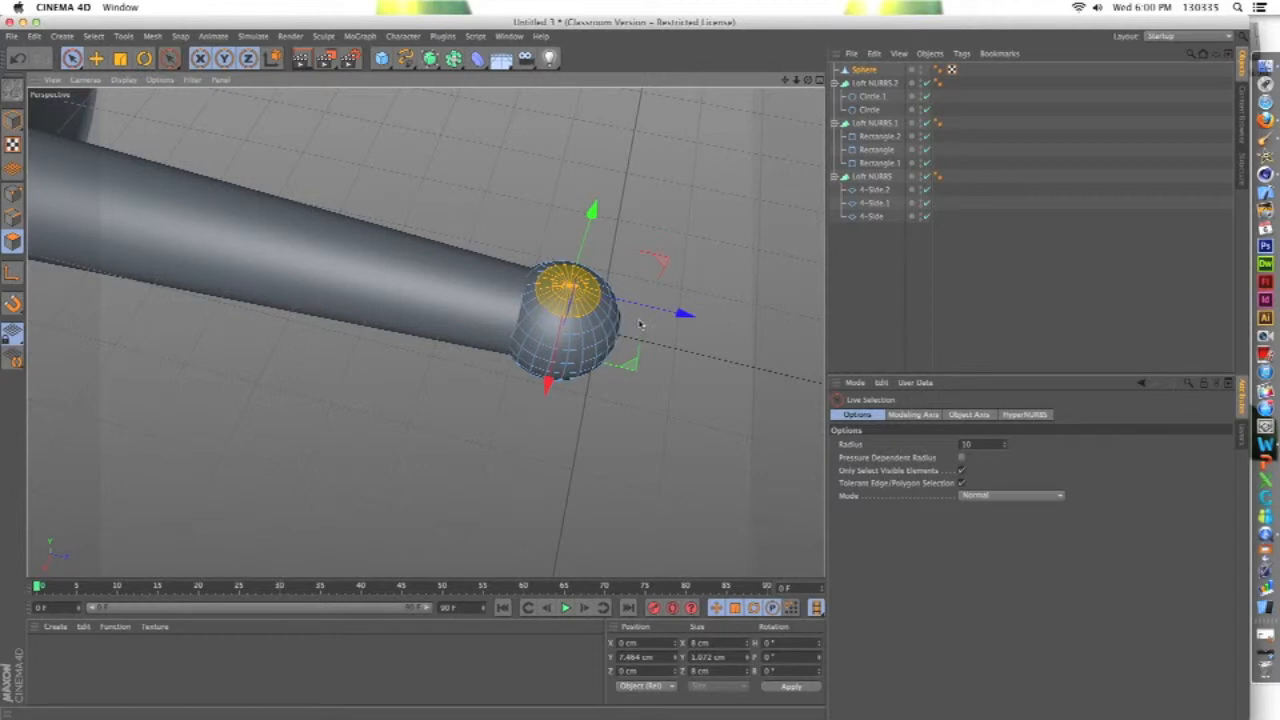
Step: Extrude the selected pole polygons inward with an offset of about -0.72 cm, and clear the selection
{"action": "right_click", "coordinate": [650, 271]}
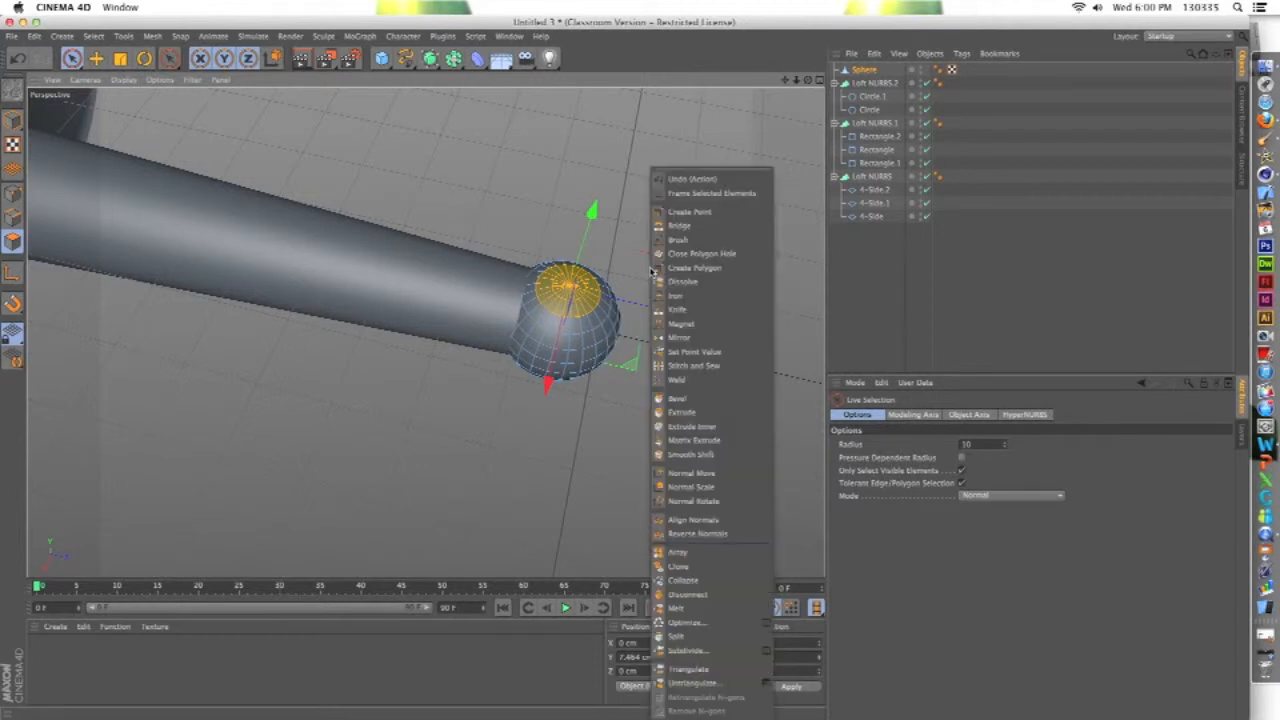
{"action": "left_click", "coordinate": [660, 412]}
{"action": "left_click_drag", "start_coordinate": [631, 416], "coordinate": [598, 416]}
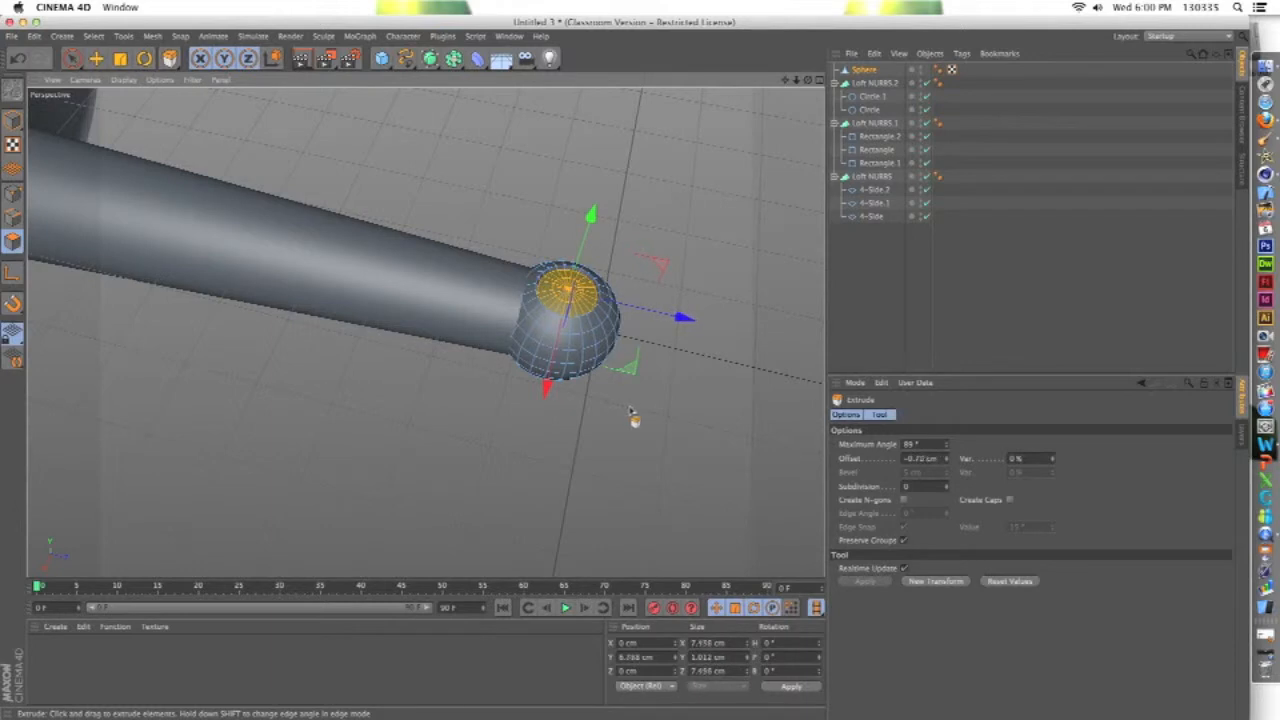
{"action": "left_click", "coordinate": [587, 452]}
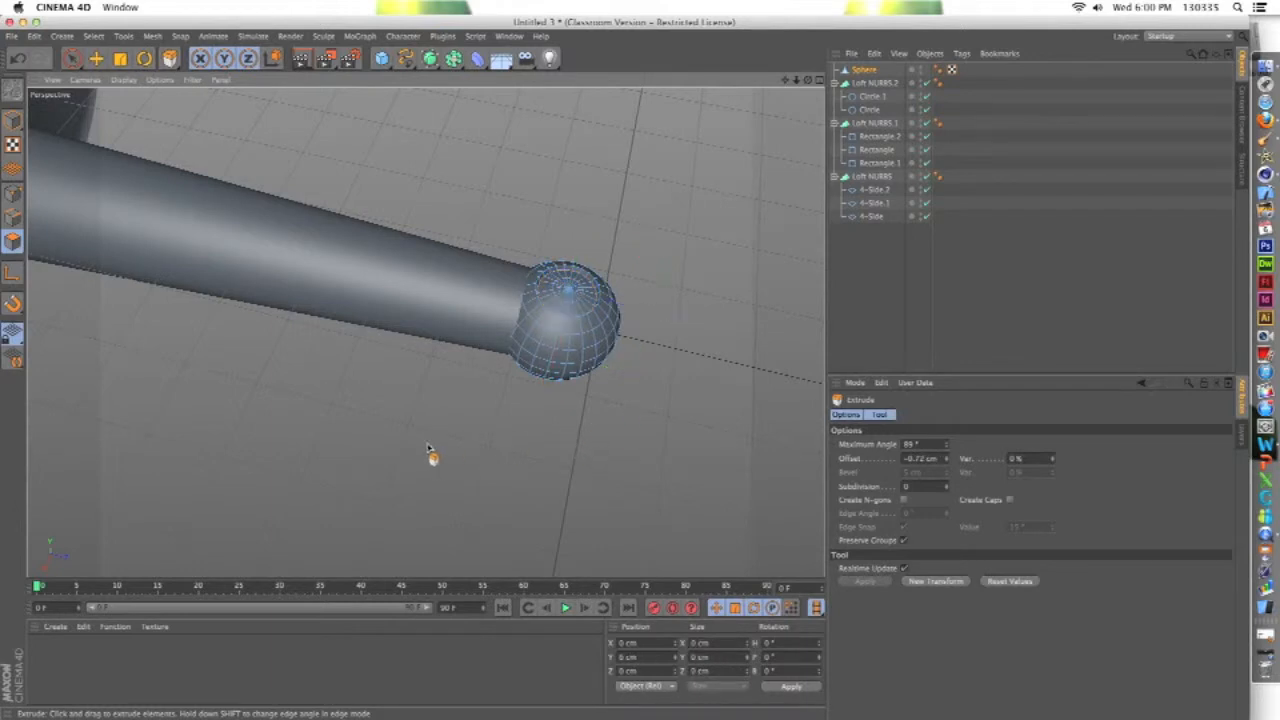
Step: Add a Floor object beneath the sword and view the whole sword lying on it
{"action": "scroll", "coordinate": [411, 420], "scroll_direction": "down", "scroll_amount": 15}
{"action": "scroll", "coordinate": [205, 372], "scroll_direction": "up", "scroll_amount": 5}
{"action": "mouse_move", "coordinate": [156, 364]}
{"action": "left_mouse_down", "text": "alt"}
{"action": "mouse_move", "coordinate": [132, 359]}
{"action": "mouse_move", "coordinate": [156, 355]}
{"action": "left_mouse_up", "text": "alt"}
{"action": "left_click_drag", "start_coordinate": [501, 58], "coordinate": [572, 86]}
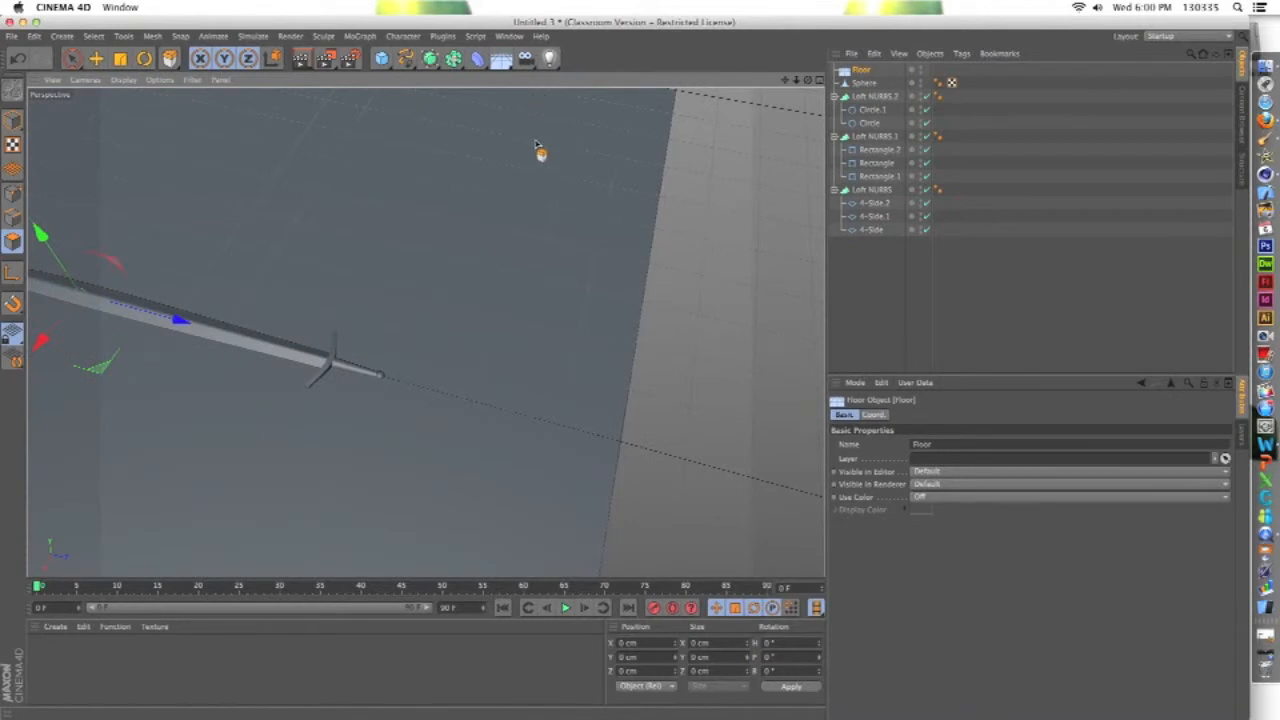
{"action": "left_click_drag", "start_coordinate": [697, 351], "coordinate": [362, 345], "text": "alt"}
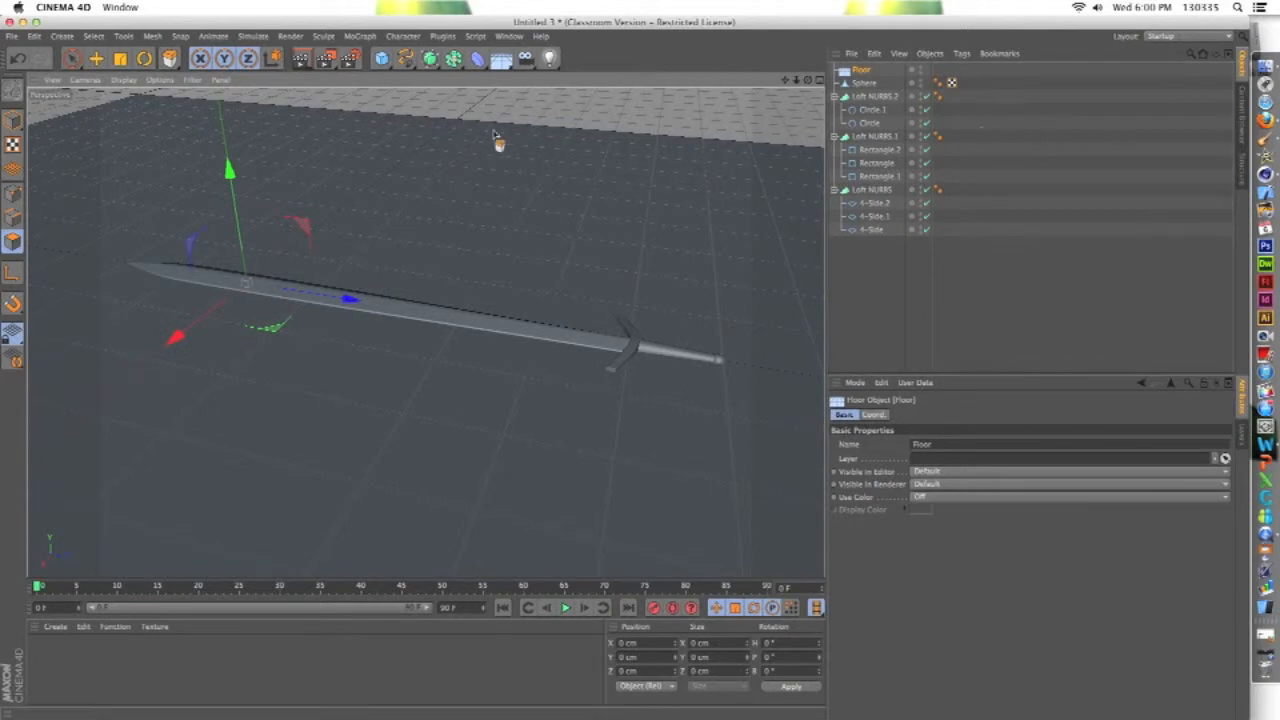
Step: Open the Metal folder of the Visualize material presets in the Content Browser
{"action": "left_click", "coordinate": [1242, 124]}
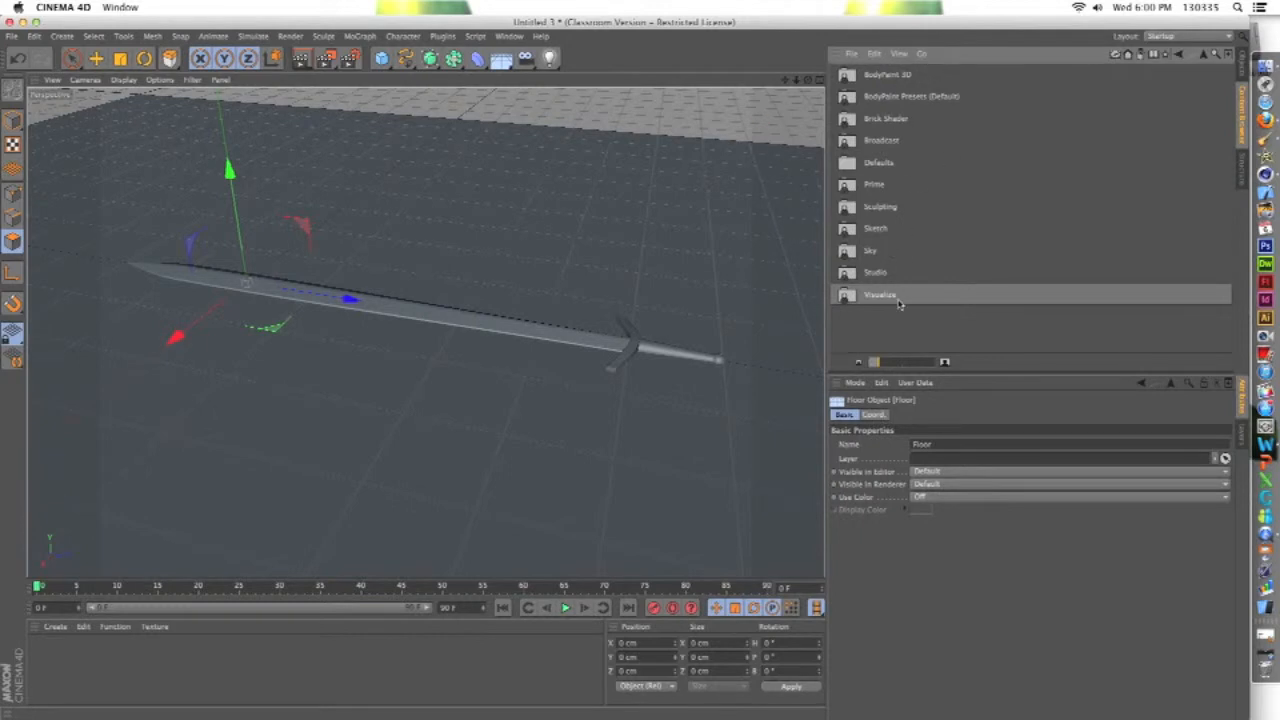
{"action": "left_click", "coordinate": [1206, 58]}
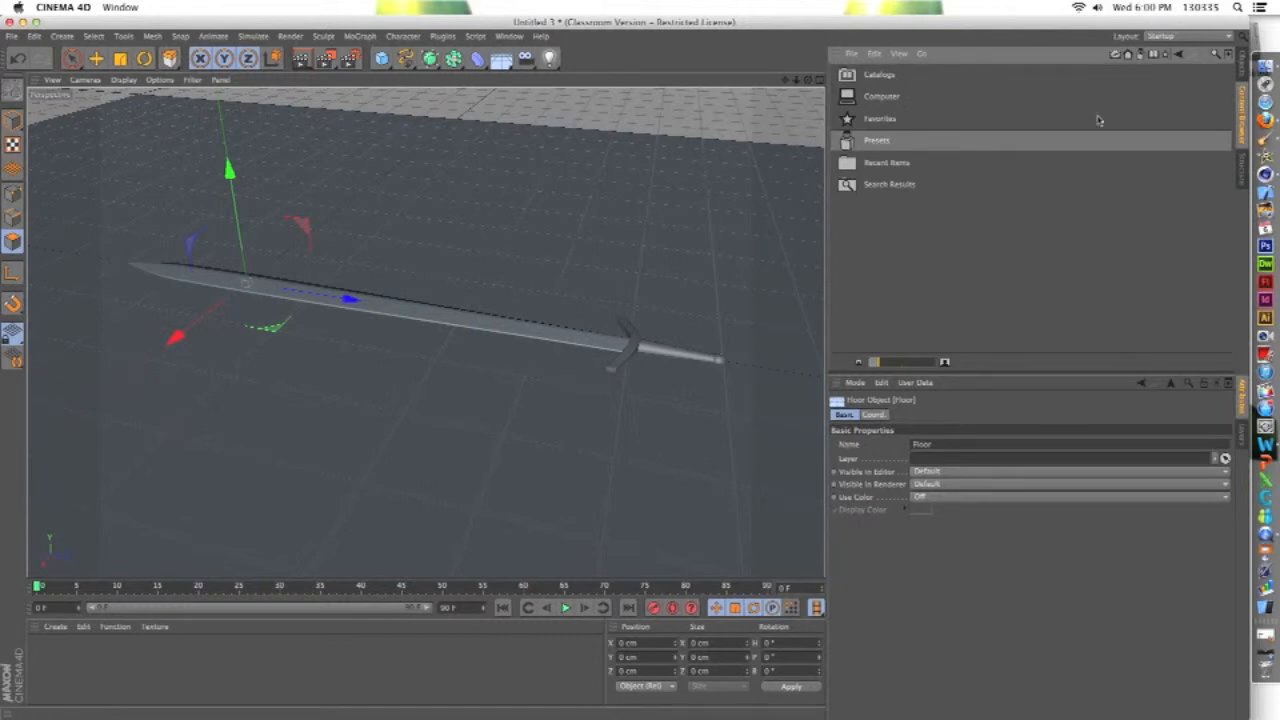
{"action": "double_click", "coordinate": [883, 148]}
{"action": "double_click", "coordinate": [900, 298]}
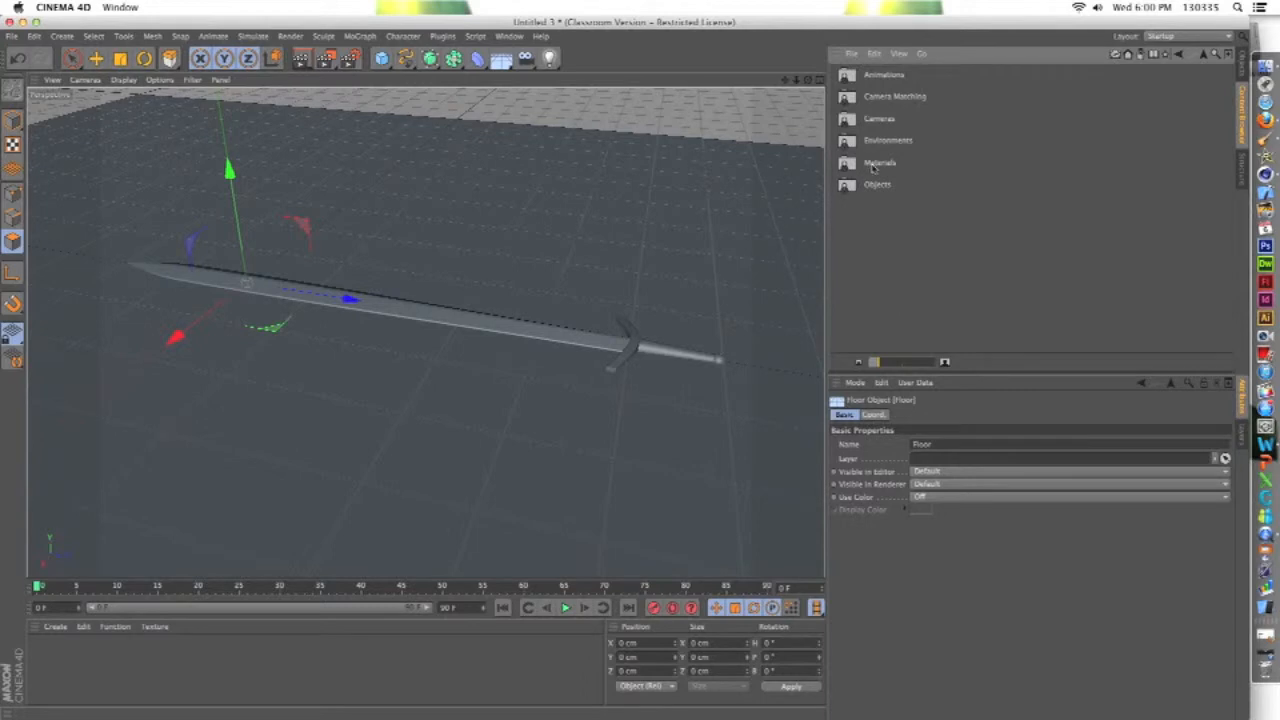
{"action": "double_click", "coordinate": [873, 166]}
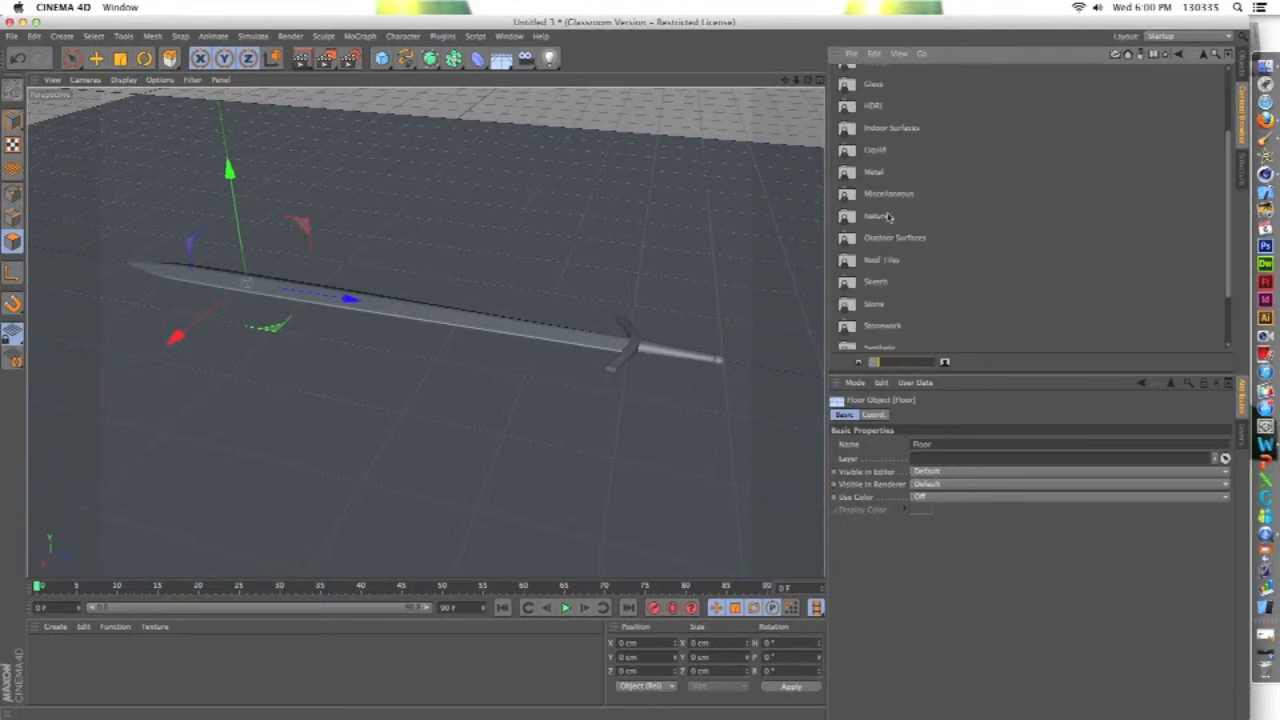
{"action": "double_click", "coordinate": [891, 178]}
Step: Add the Metal - High Carbon Steel and Metal - Gold Antique presets to the scene's materials
{"action": "scroll", "coordinate": [893, 190], "scroll_direction": "up", "scroll_amount": 5}
{"action": "scroll", "coordinate": [893, 210], "scroll_direction": "up", "scroll_amount": 4}
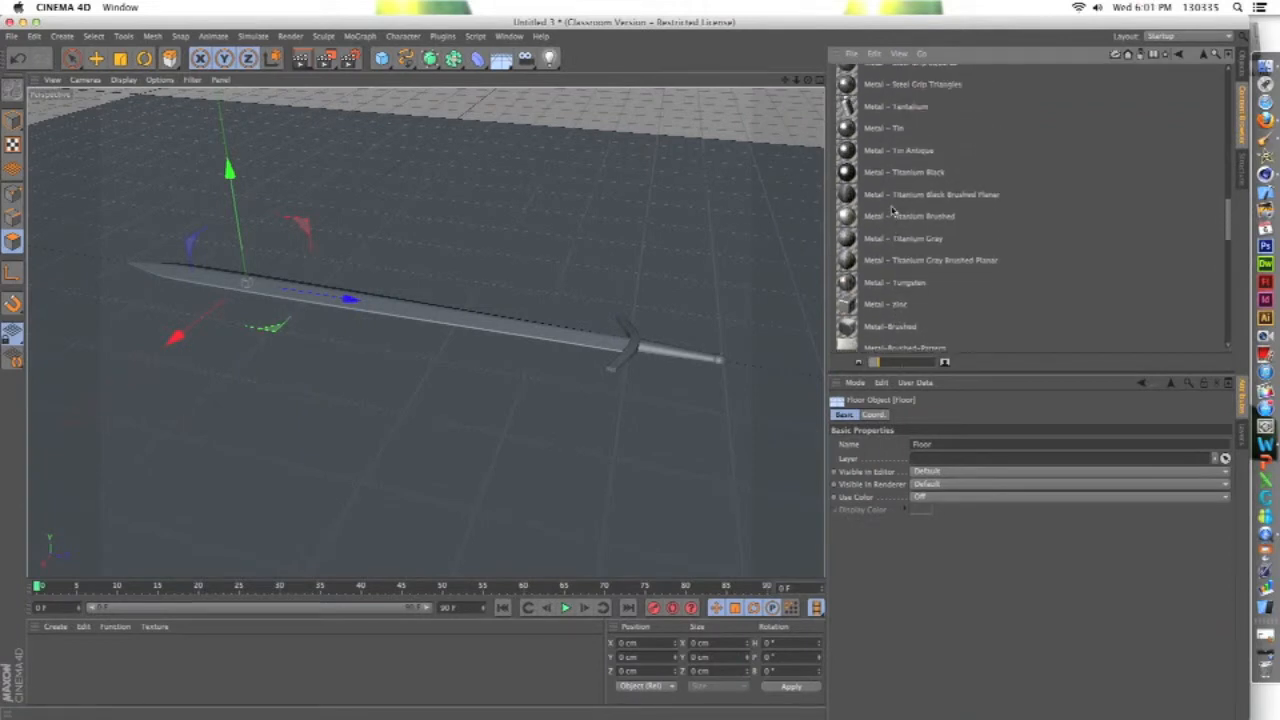
{"action": "scroll", "coordinate": [893, 210], "scroll_direction": "up", "scroll_amount": 5}
{"action": "scroll", "coordinate": [893, 210], "scroll_direction": "up", "scroll_amount": 5}
{"action": "scroll", "coordinate": [893, 205], "scroll_direction": "up", "scroll_amount": 3}
{"action": "scroll", "coordinate": [895, 203], "scroll_direction": "up", "scroll_amount": 4}
{"action": "scroll", "coordinate": [893, 203], "scroll_direction": "up", "scroll_amount": 4}
{"action": "scroll", "coordinate": [895, 203], "scroll_direction": "up", "scroll_amount": 1}
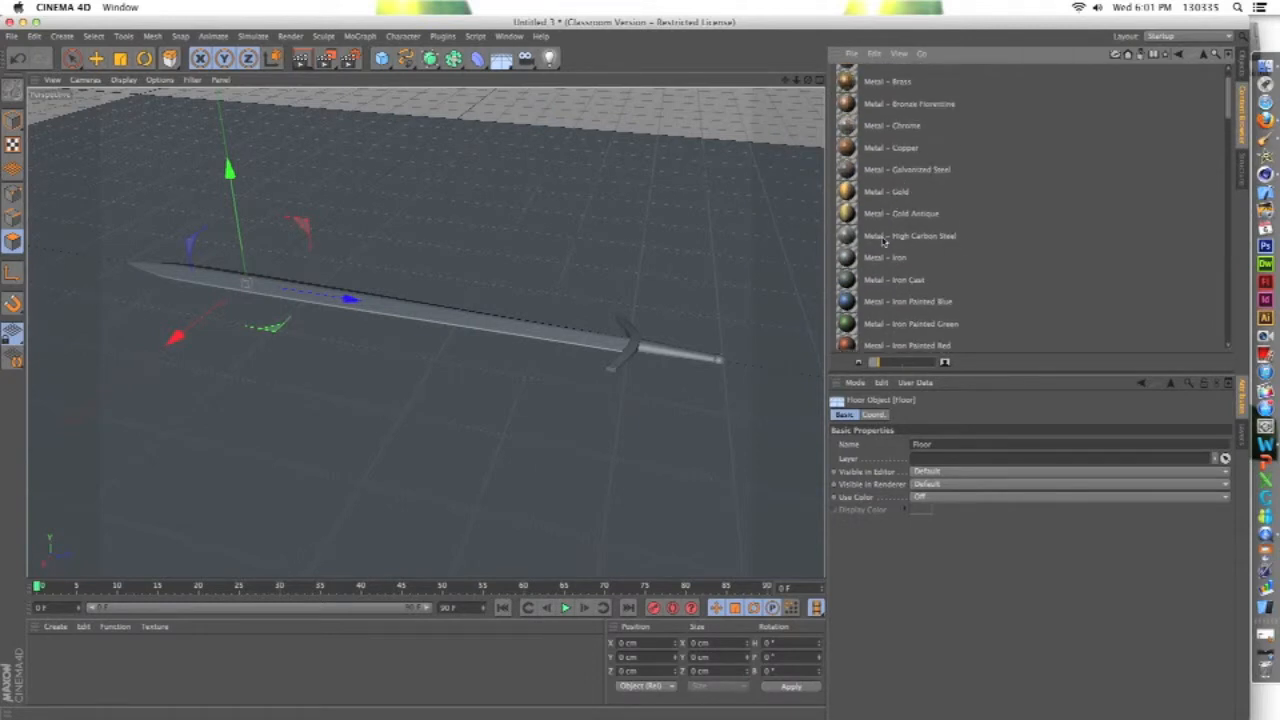
{"action": "left_click", "coordinate": [848, 237]}
{"action": "left_click_drag", "start_coordinate": [533, 472], "coordinate": [460, 655]}
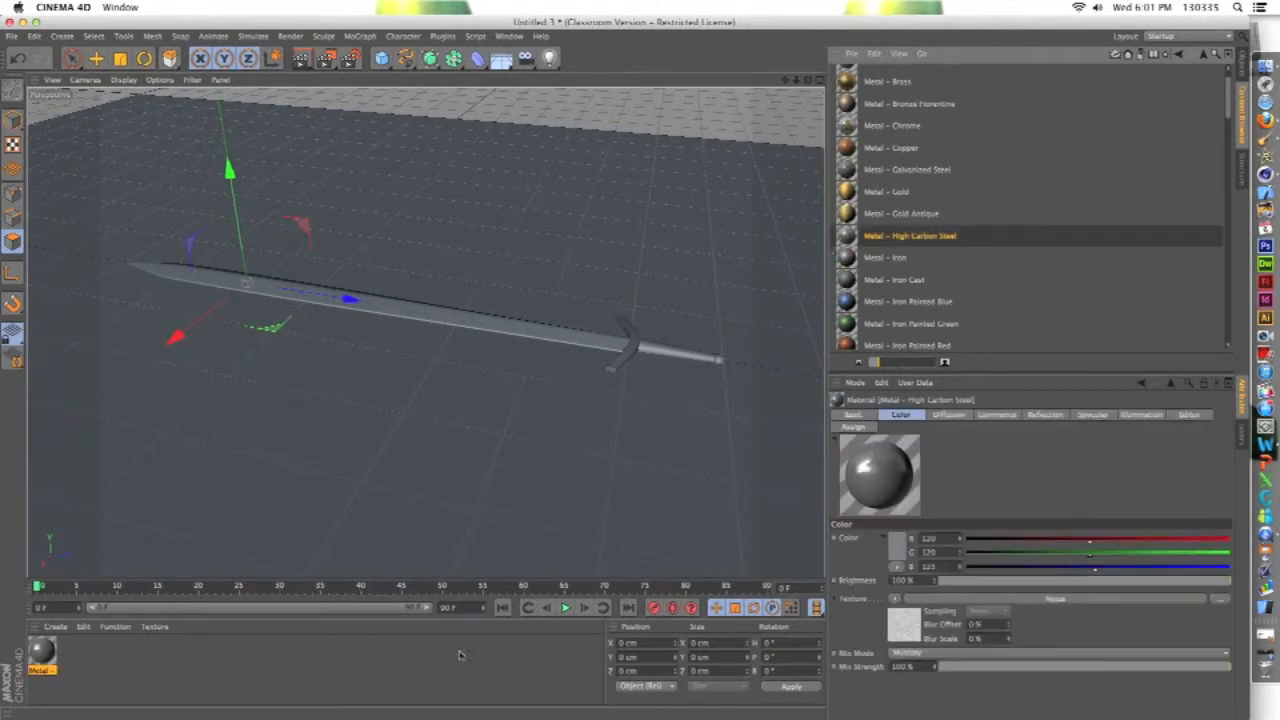
{"action": "left_click", "coordinate": [871, 220]}
{"action": "left_click_drag", "start_coordinate": [641, 466], "coordinate": [463, 660]}
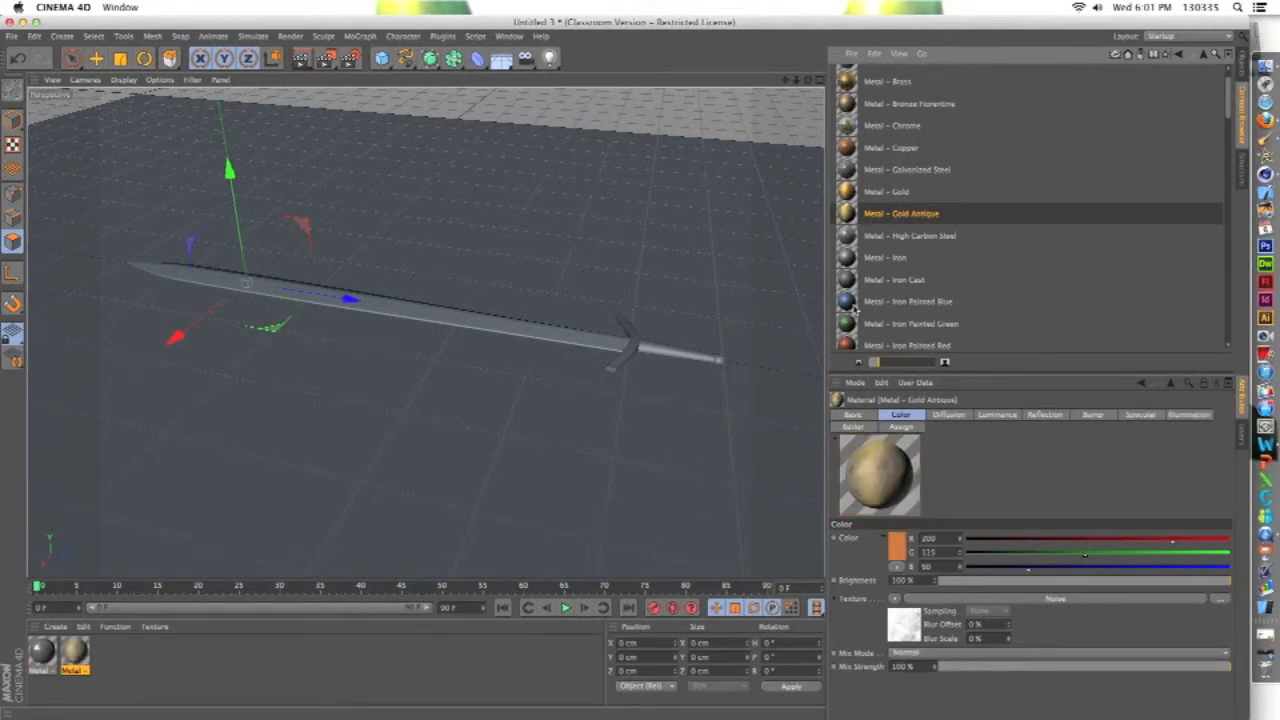
Step: Add the Wood - Ebony Laquered preset from the Wood folder to the scene's materials
{"action": "scroll", "coordinate": [876, 300], "scroll_direction": "up", "scroll_amount": 2}
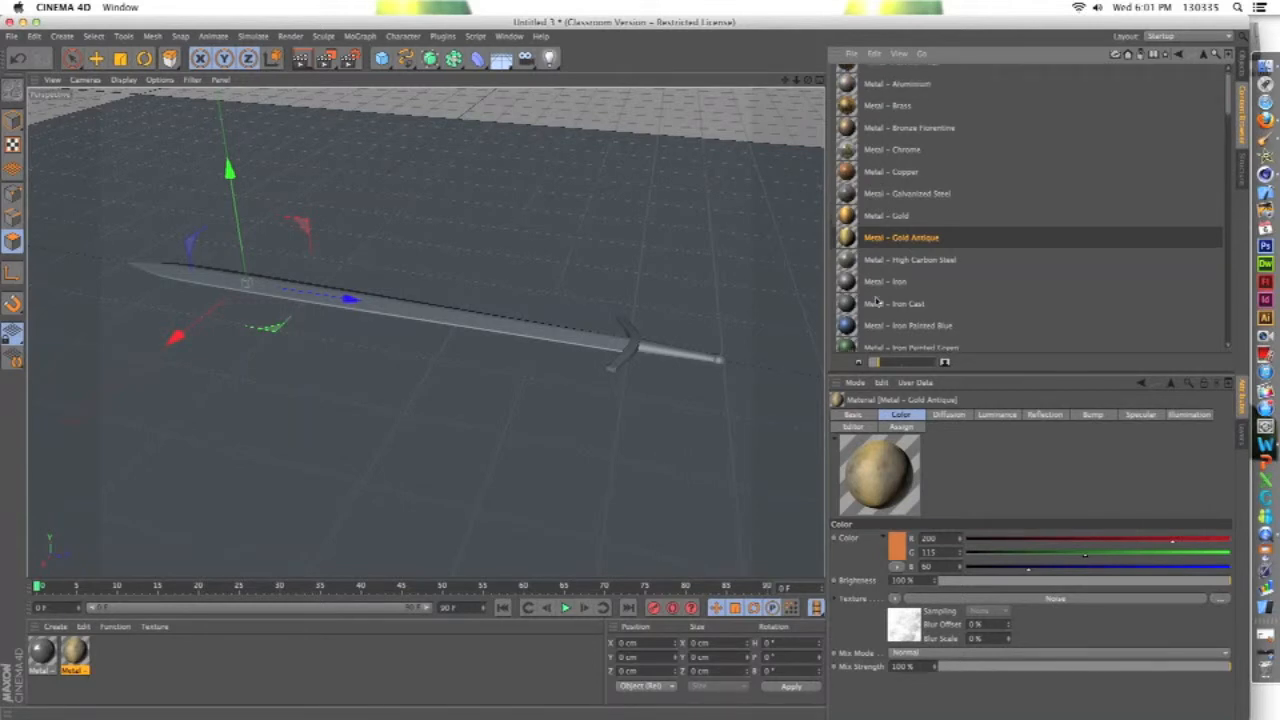
{"action": "scroll", "coordinate": [876, 300], "scroll_direction": "down", "scroll_amount": 15}
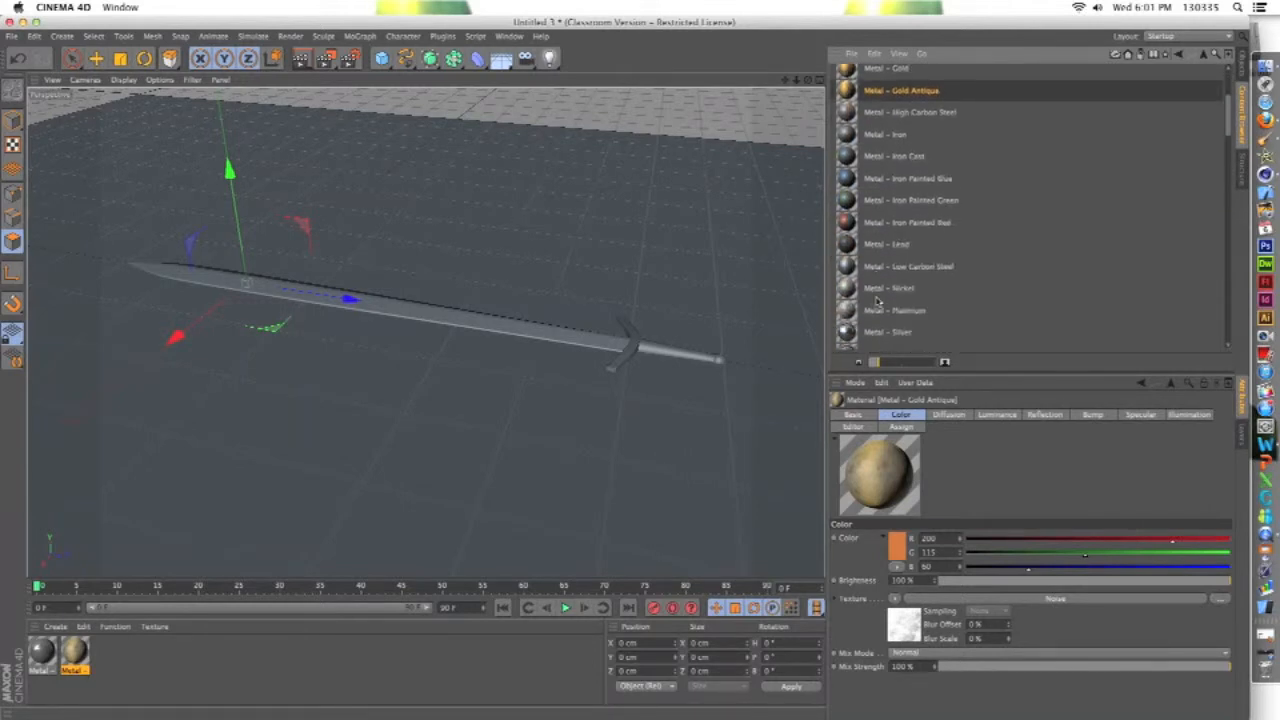
{"action": "scroll", "coordinate": [876, 300], "scroll_direction": "down", "scroll_amount": 10}
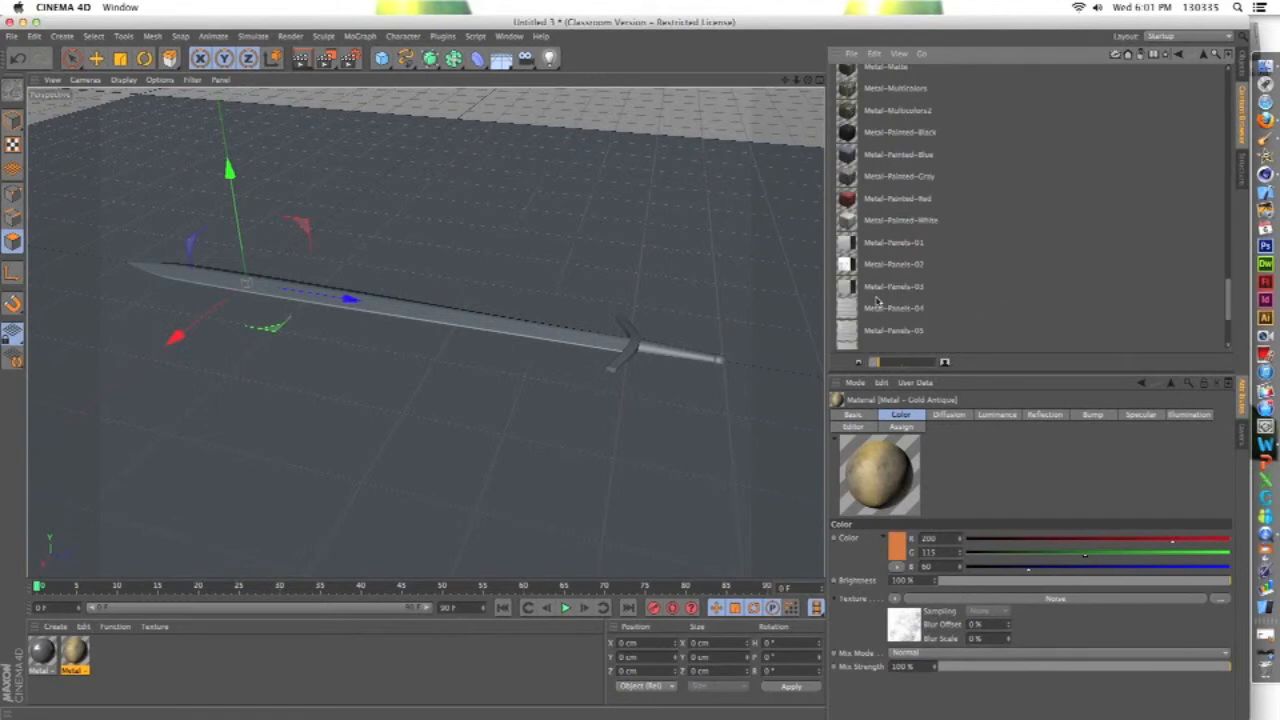
{"action": "scroll", "coordinate": [876, 300], "scroll_direction": "up", "scroll_amount": 6}
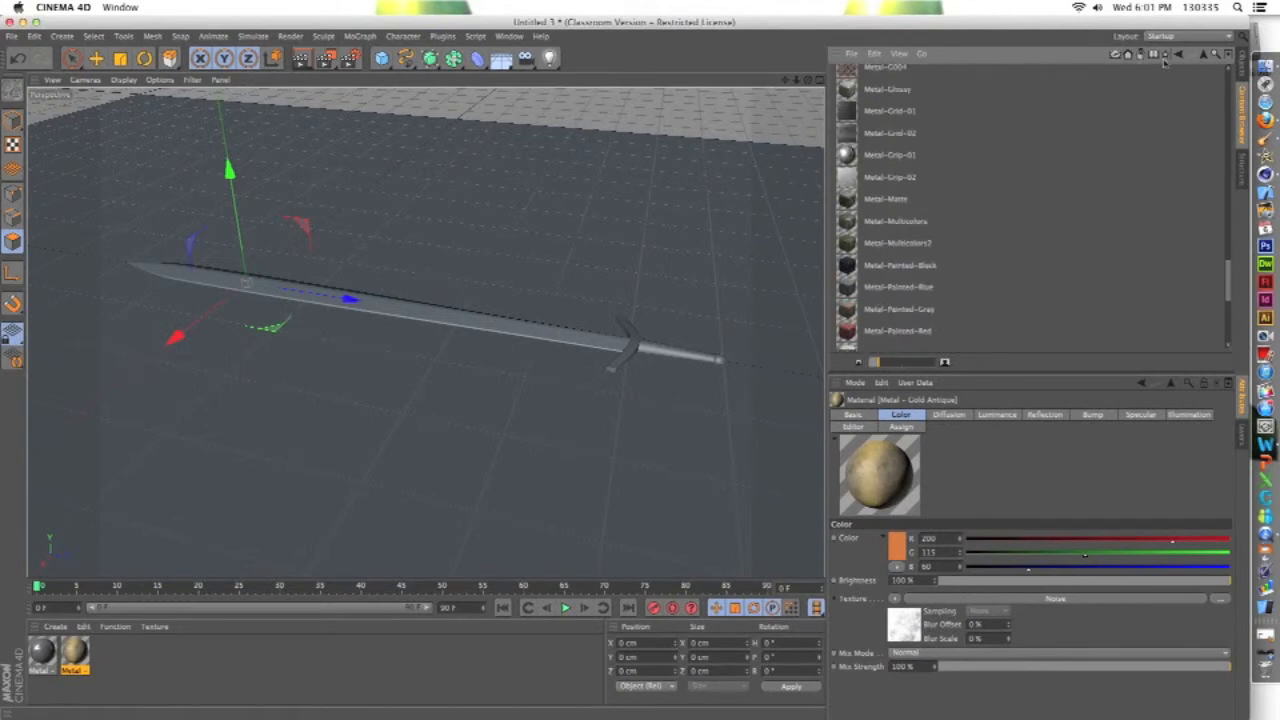
{"action": "left_click", "coordinate": [1204, 58]}
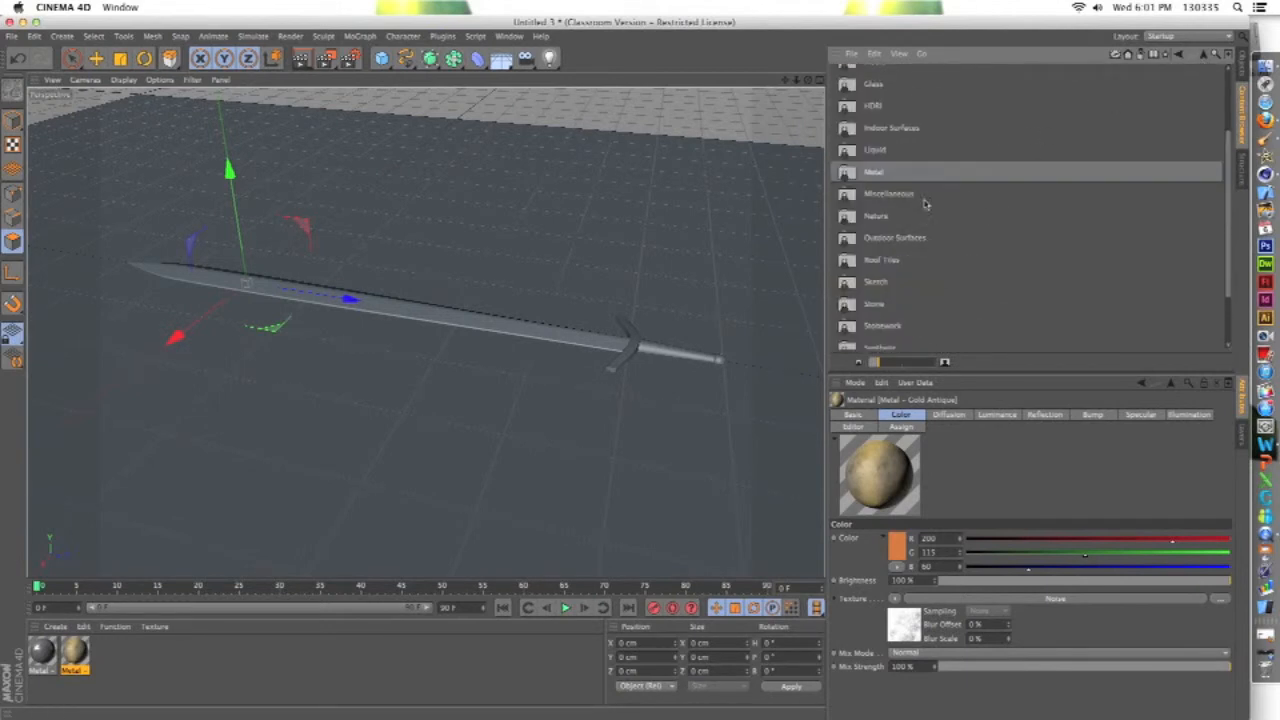
{"action": "scroll", "coordinate": [924, 204], "scroll_direction": "down", "scroll_amount": 4}
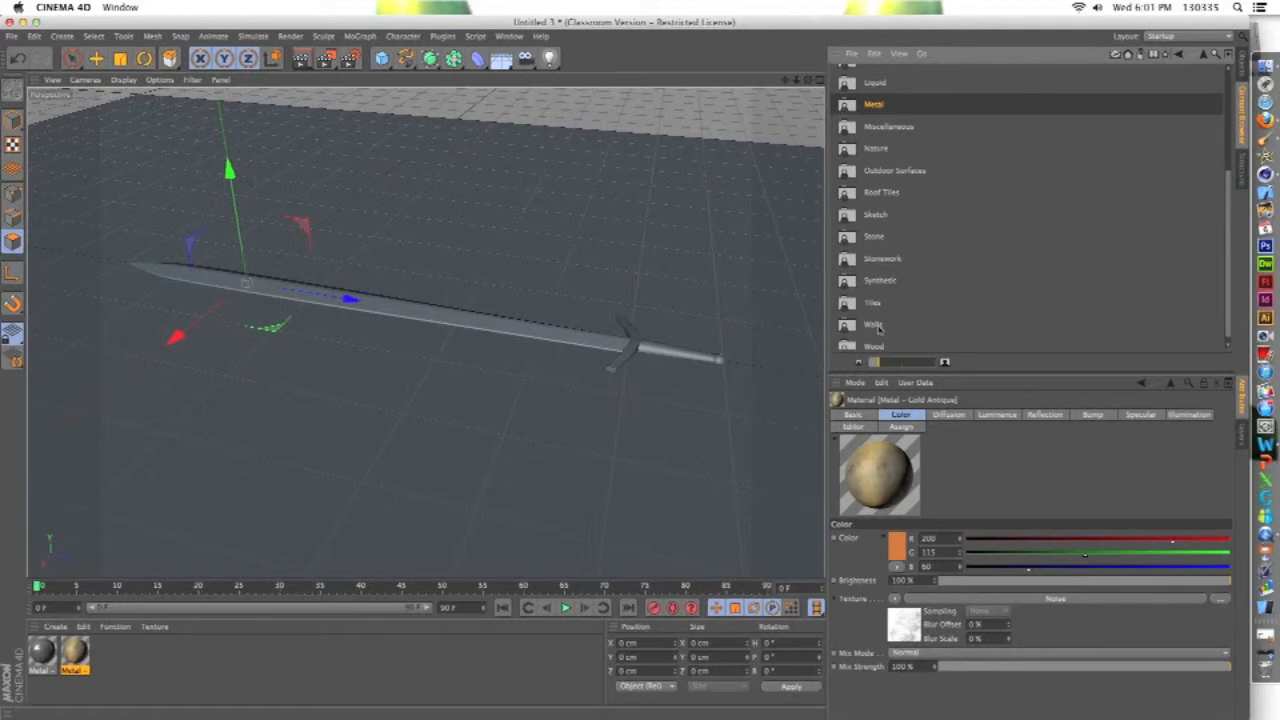
{"action": "double_click", "coordinate": [877, 338]}
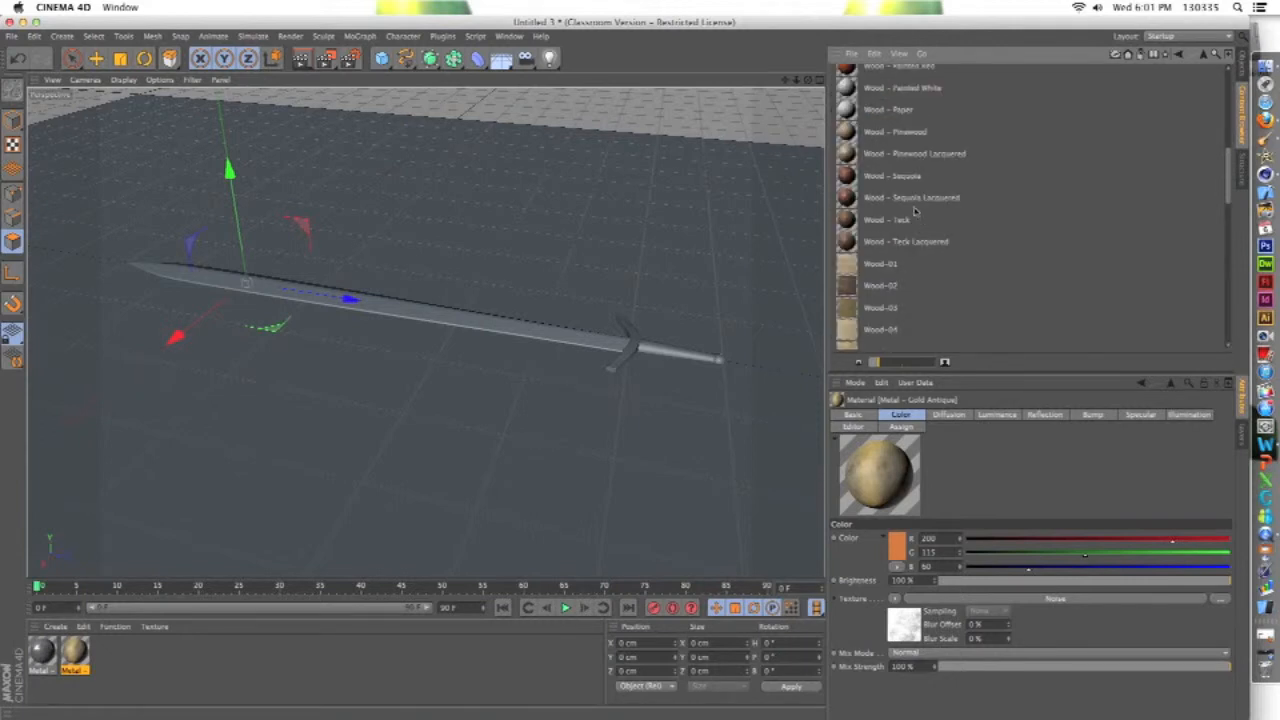
{"action": "scroll", "coordinate": [914, 211], "scroll_direction": "up", "scroll_amount": 4}
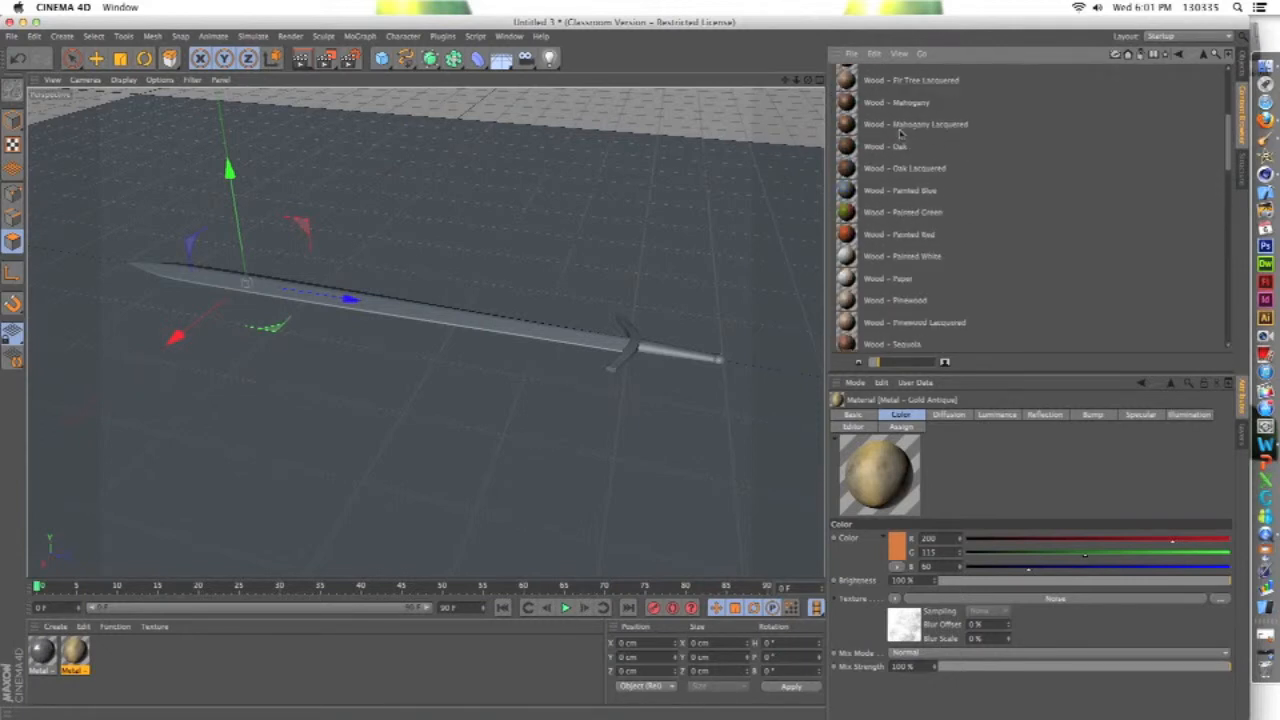
{"action": "scroll", "coordinate": [856, 172], "scroll_direction": "up", "scroll_amount": 3}
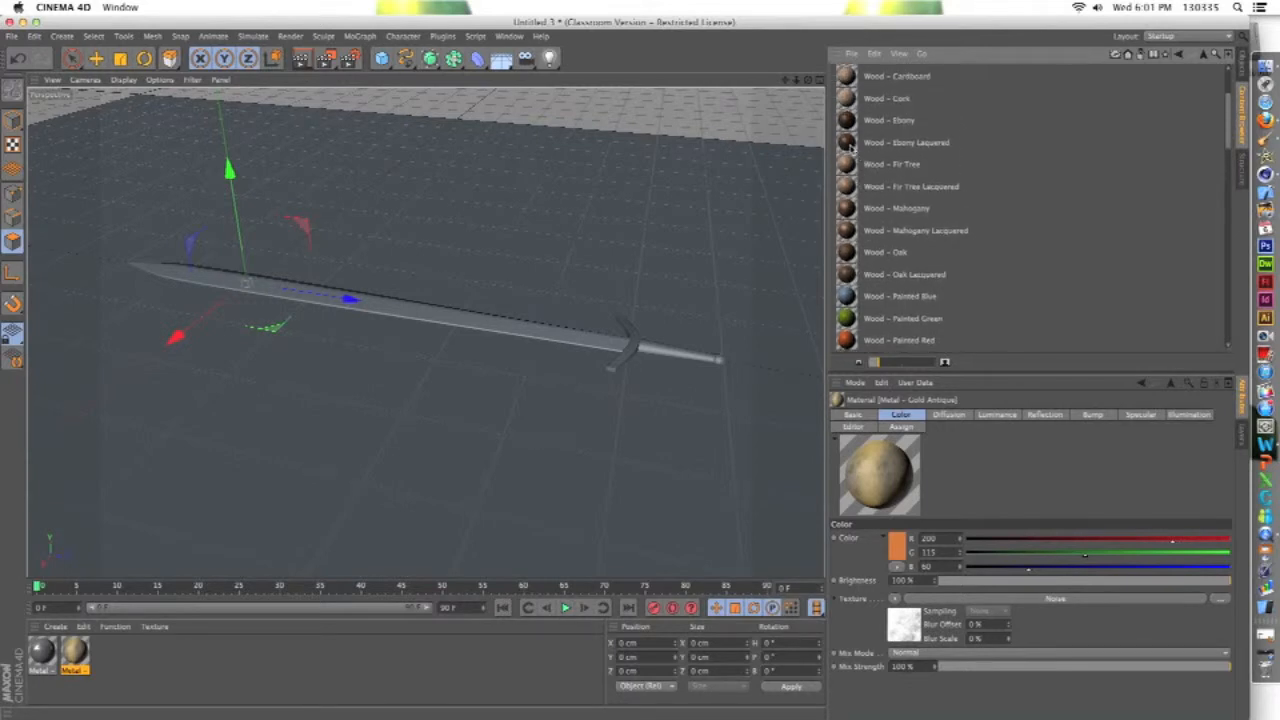
{"action": "left_click", "coordinate": [852, 145]}
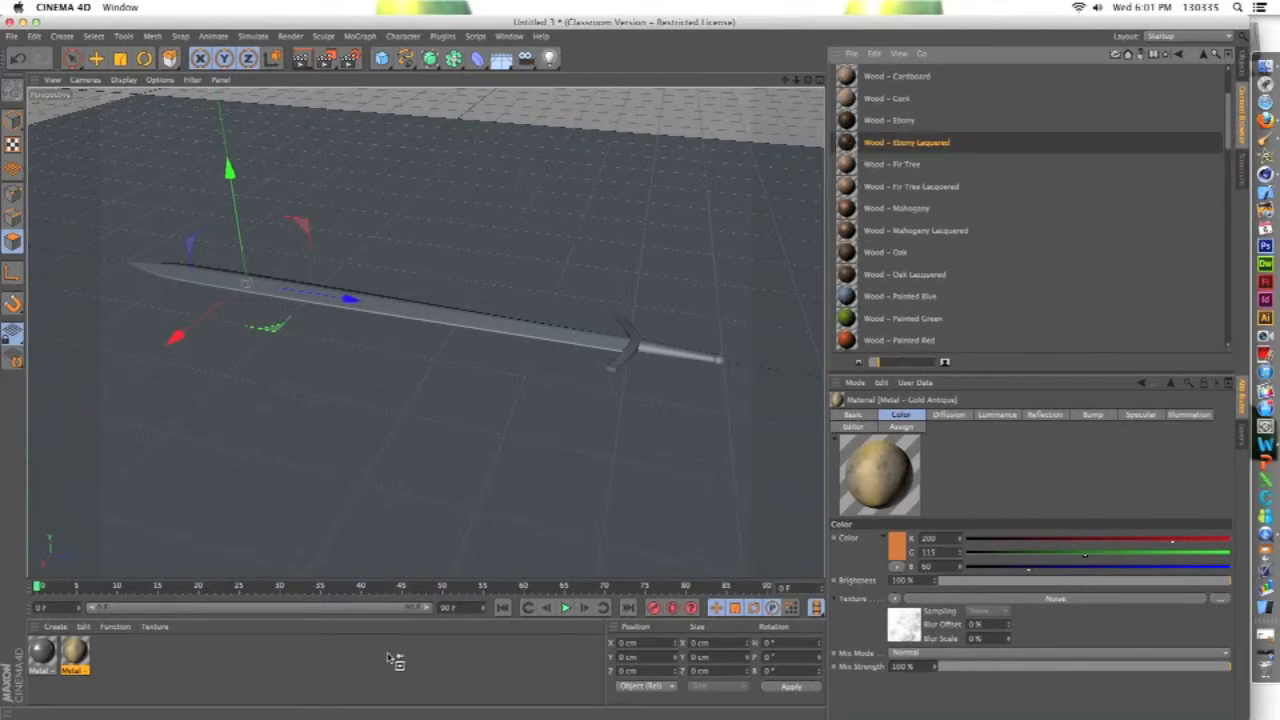
{"action": "left_click_drag", "start_coordinate": [395, 660], "coordinate": [397, 659]}
Step: Add the Glass-Simple-Red preset from the Glass folder to the scene's materials
{"action": "scroll", "coordinate": [932, 296], "scroll_direction": "down", "scroll_amount": 10}
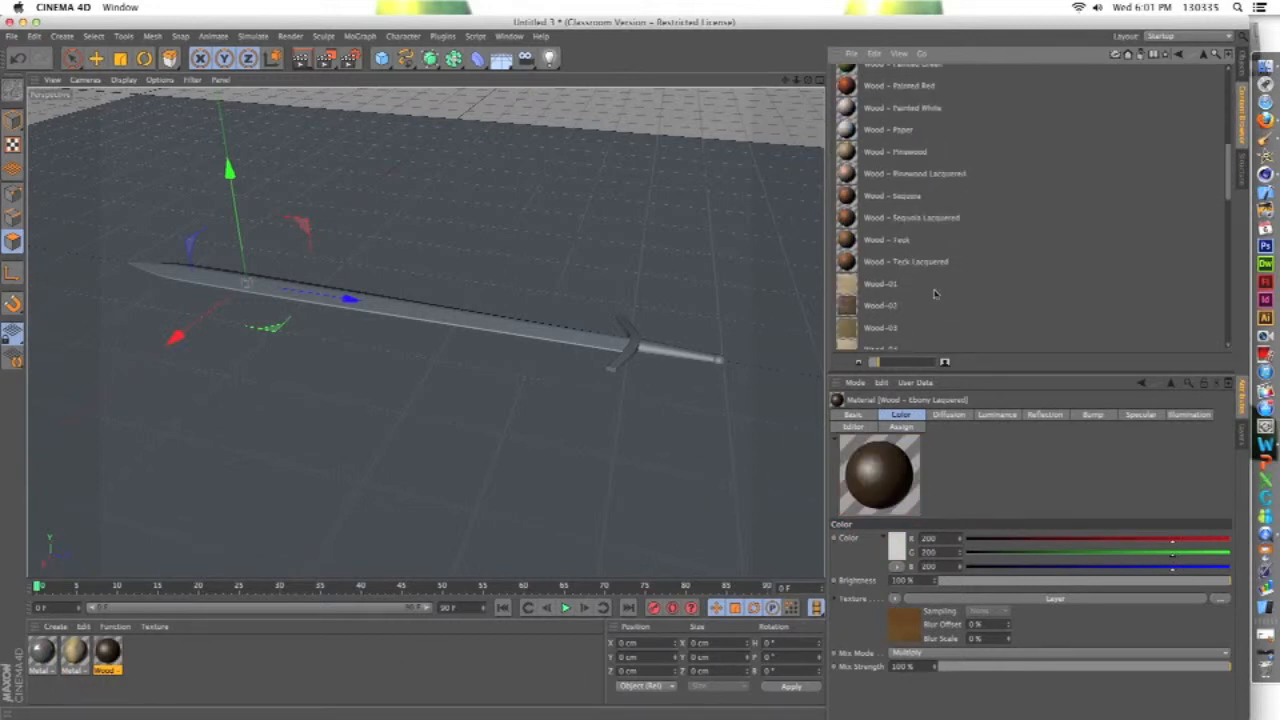
{"action": "scroll", "coordinate": [932, 298], "scroll_direction": "up", "scroll_amount": 10}
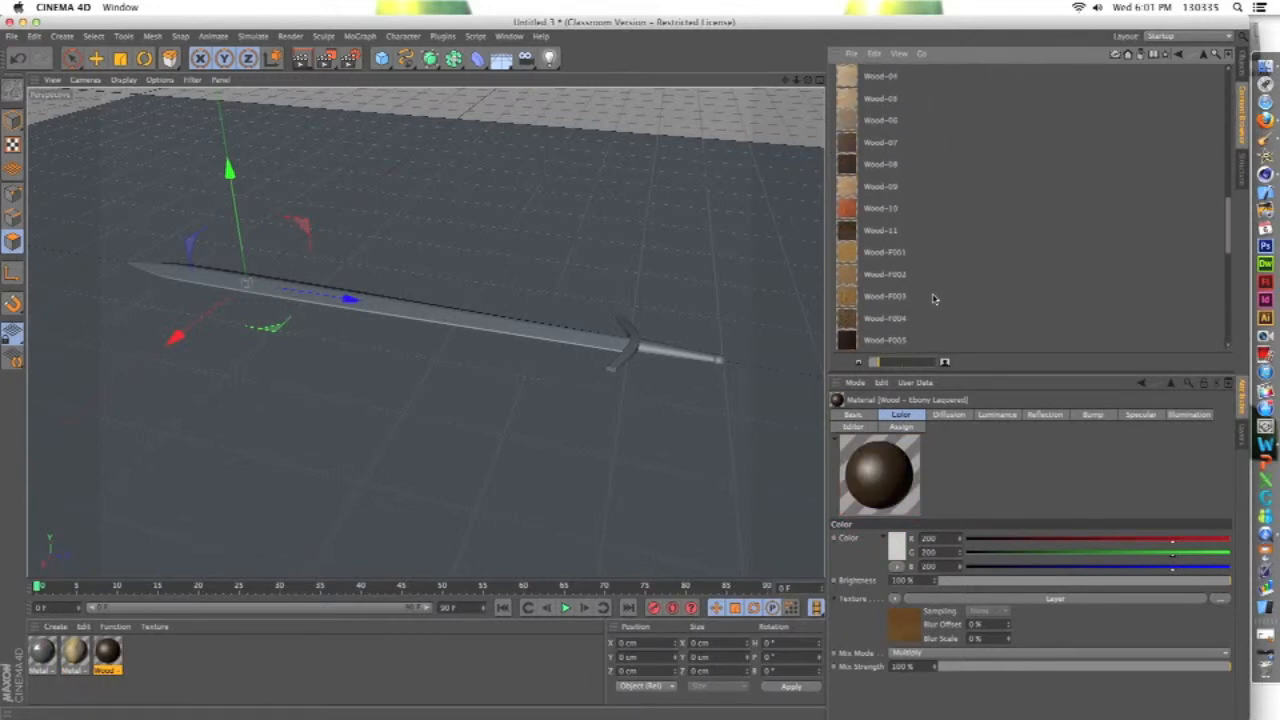
{"action": "left_click", "coordinate": [1204, 56]}
{"action": "scroll", "coordinate": [929, 276], "scroll_direction": "up", "scroll_amount": 2}
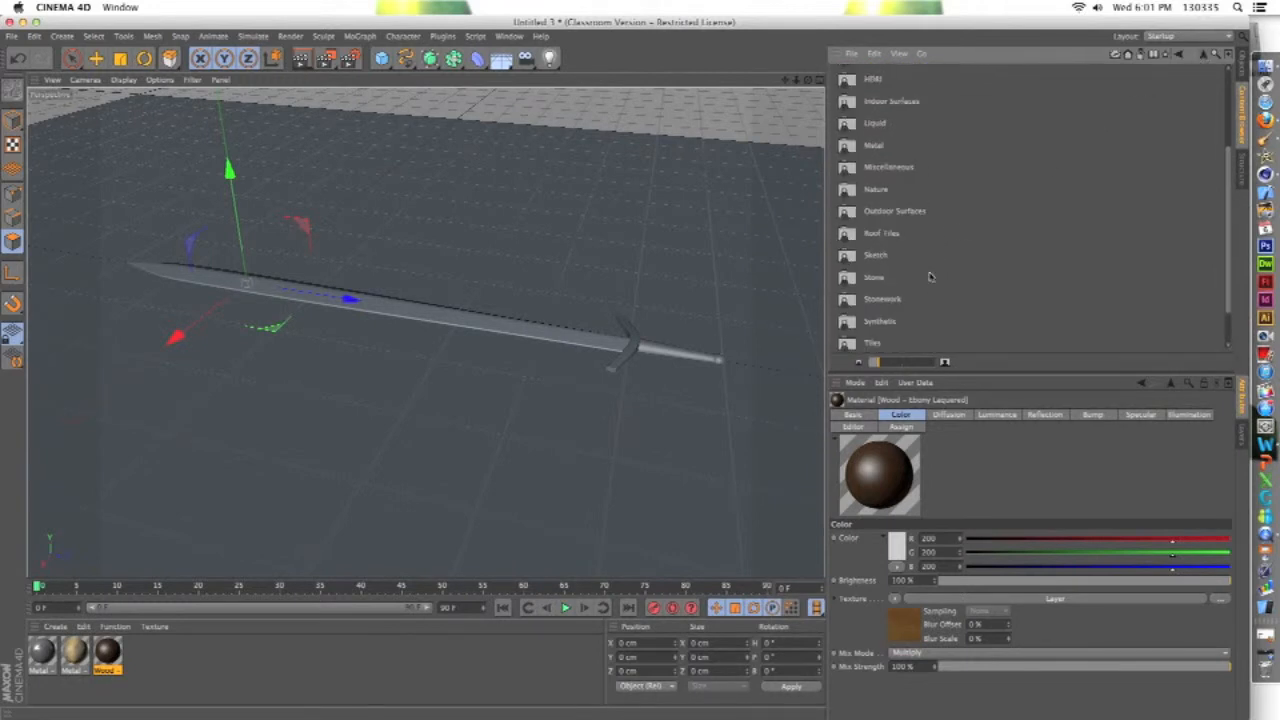
{"action": "scroll", "coordinate": [929, 276], "scroll_direction": "up", "scroll_amount": 3}
{"action": "double_click", "coordinate": [900, 196]}
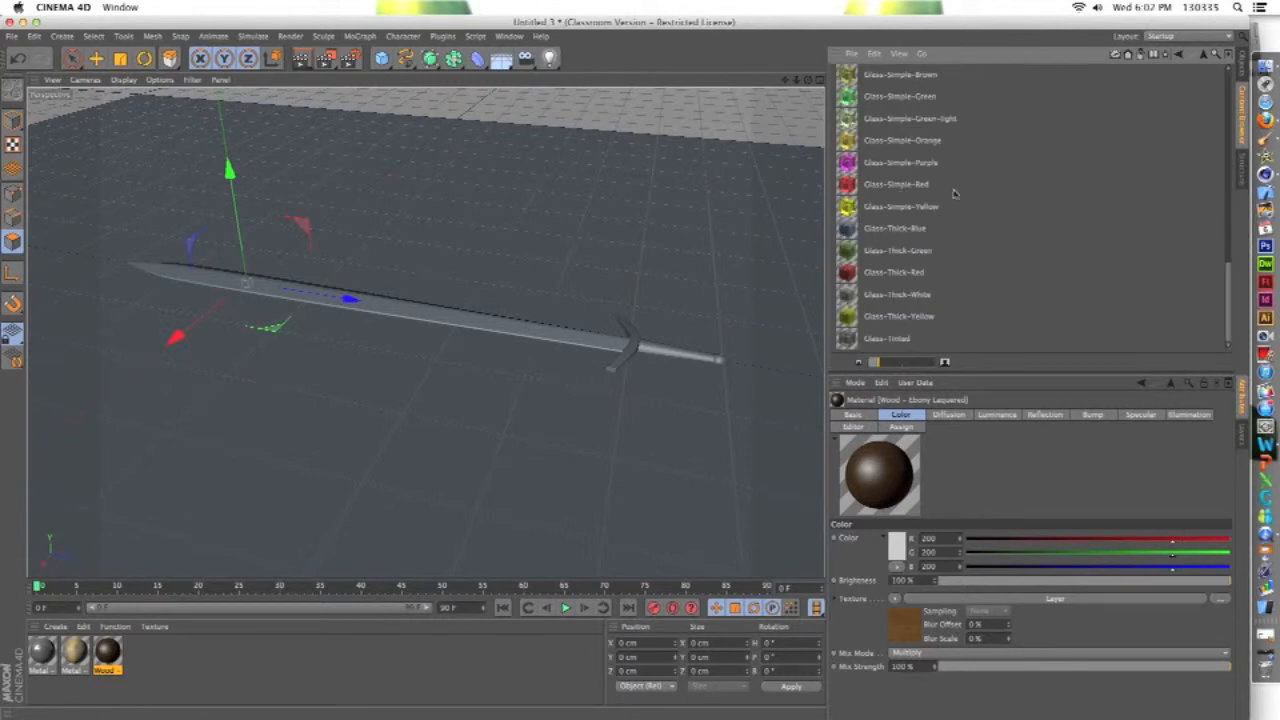
{"action": "scroll", "coordinate": [953, 193], "scroll_direction": "up", "scroll_amount": 8}
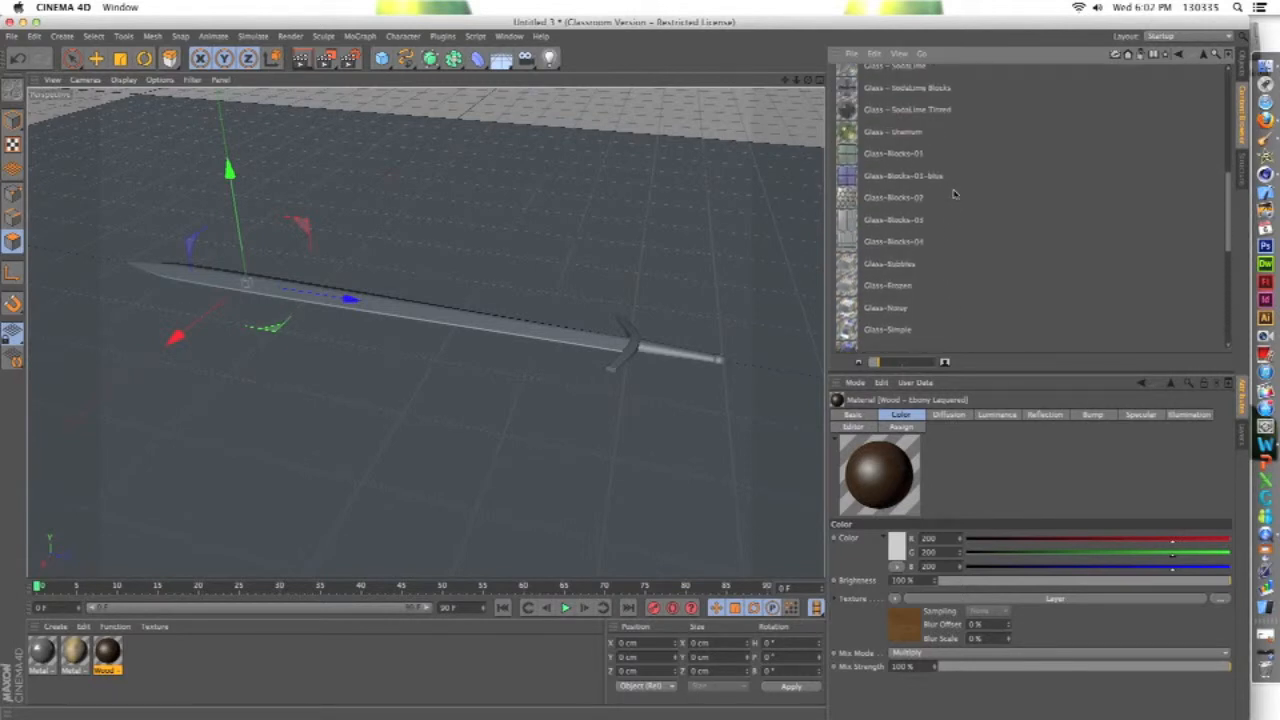
{"action": "scroll", "coordinate": [953, 193], "scroll_direction": "down", "scroll_amount": 8}
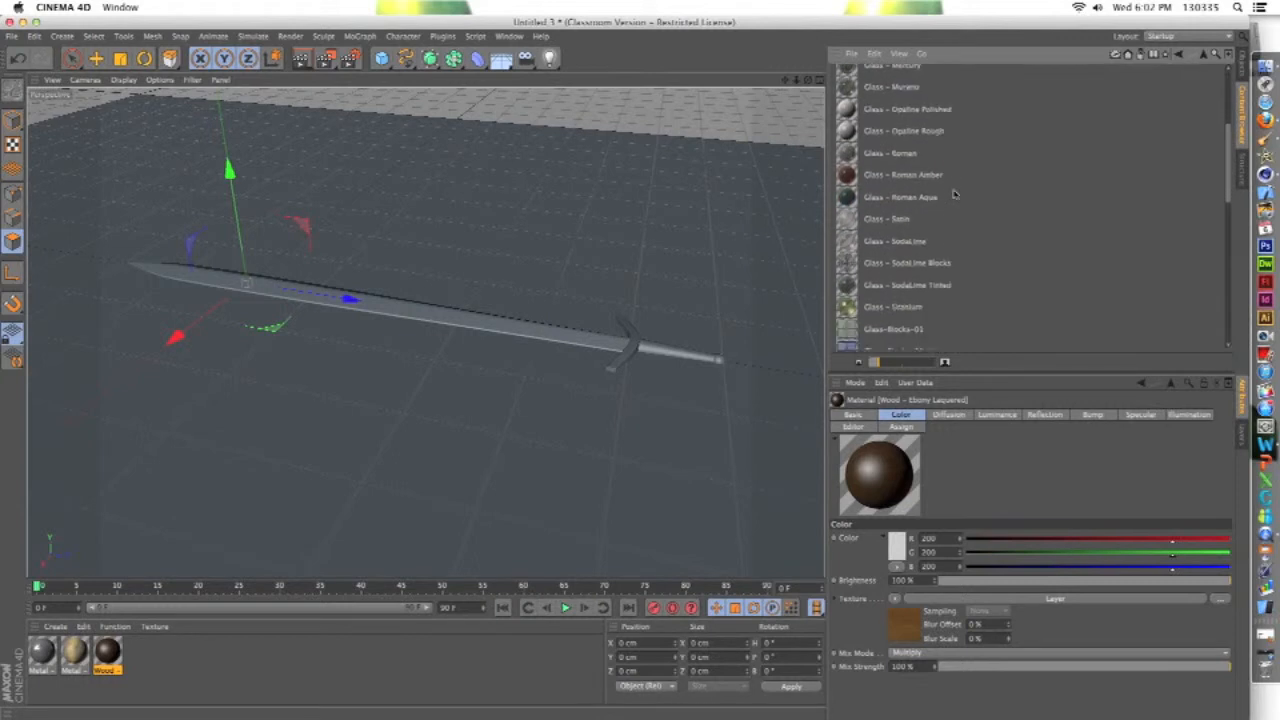
{"action": "scroll", "coordinate": [950, 195], "scroll_direction": "down", "scroll_amount": 4}
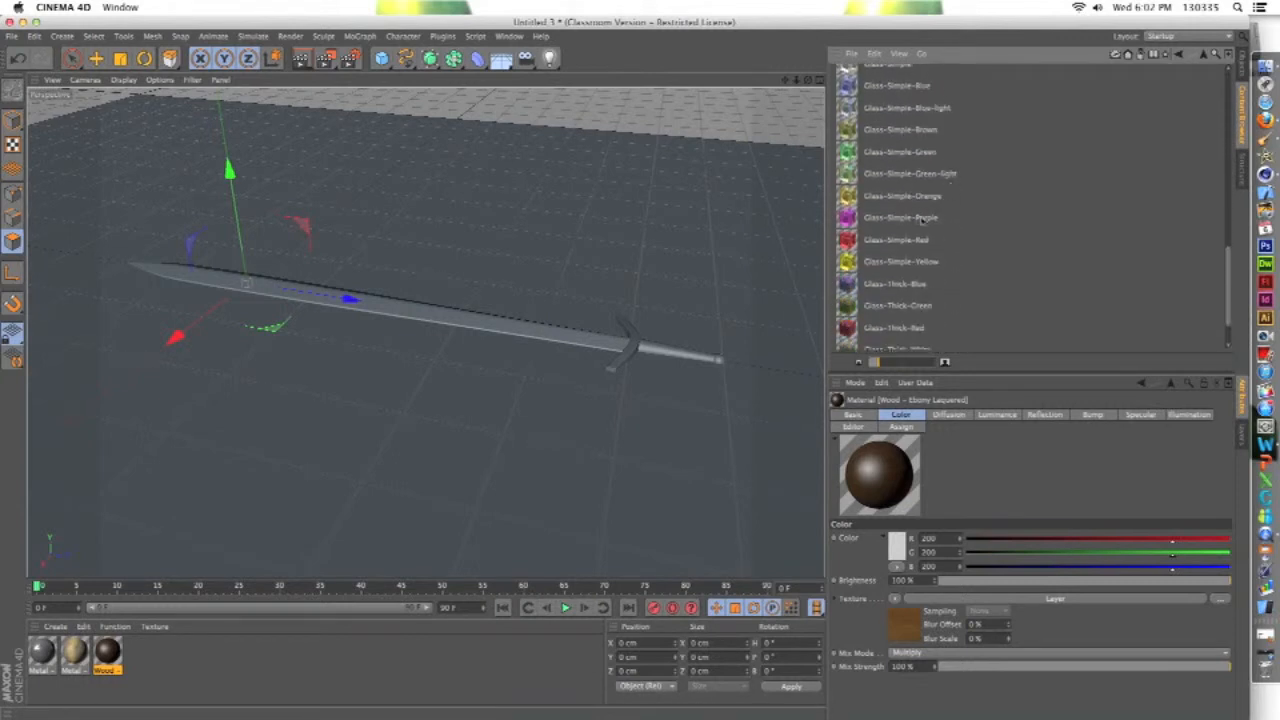
{"action": "left_click", "coordinate": [912, 243]}
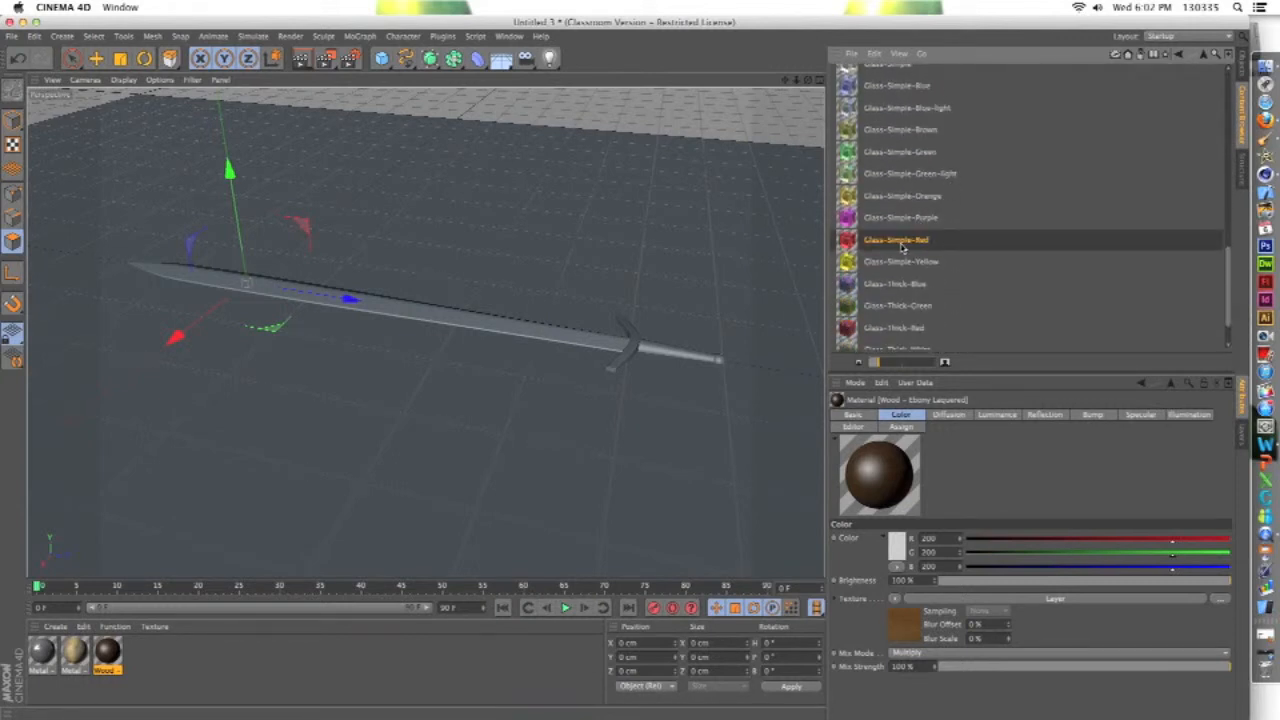
{"action": "left_click_drag", "start_coordinate": [780, 325], "coordinate": [502, 666]}
Step: Add a Platonic object and move it along Z to just beyond the sword's pommel
{"action": "scroll", "coordinate": [697, 404], "scroll_direction": "up", "scroll_amount": 5}
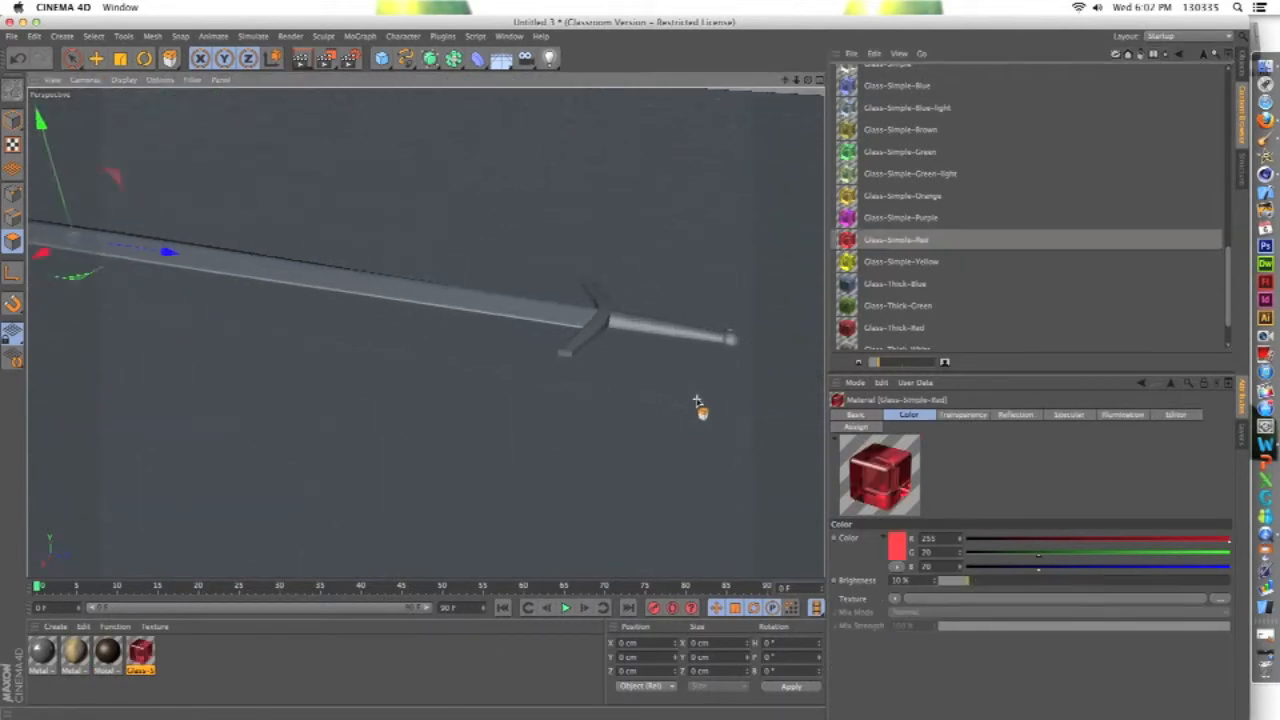
{"action": "scroll", "coordinate": [747, 350], "scroll_direction": "up", "scroll_amount": 3}
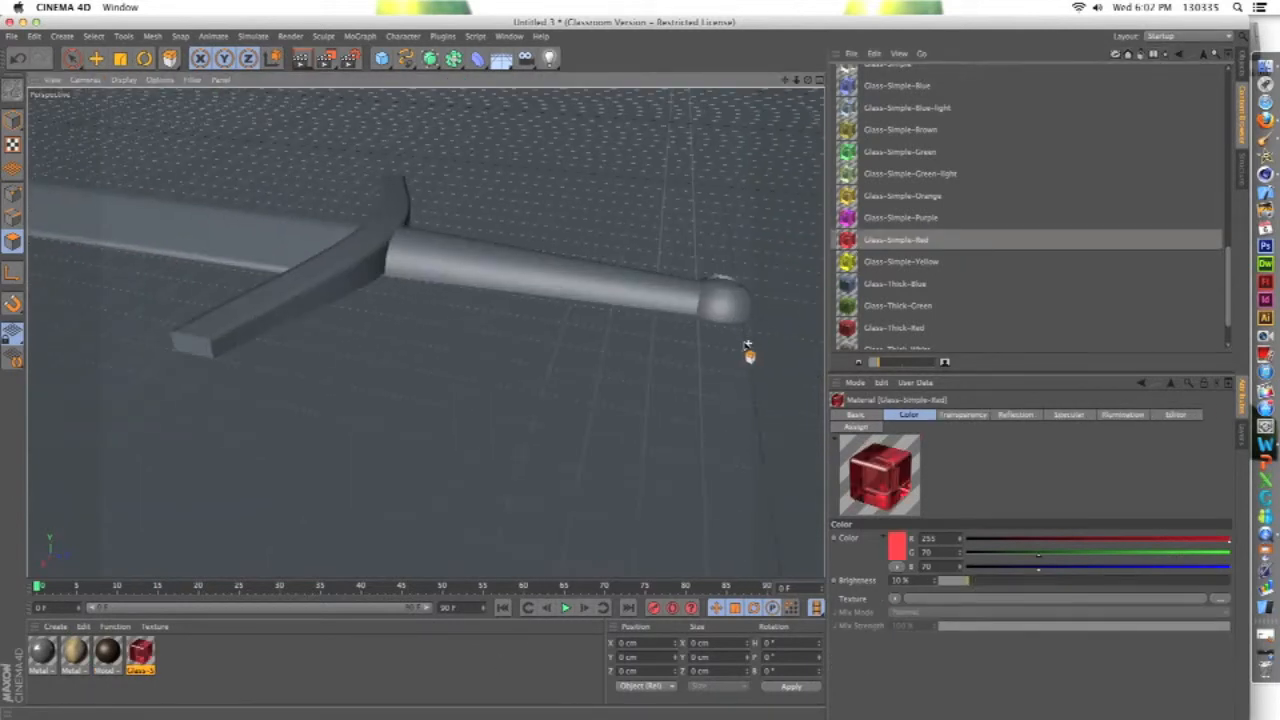
{"action": "scroll", "coordinate": [747, 350], "scroll_direction": "up", "scroll_amount": 2}
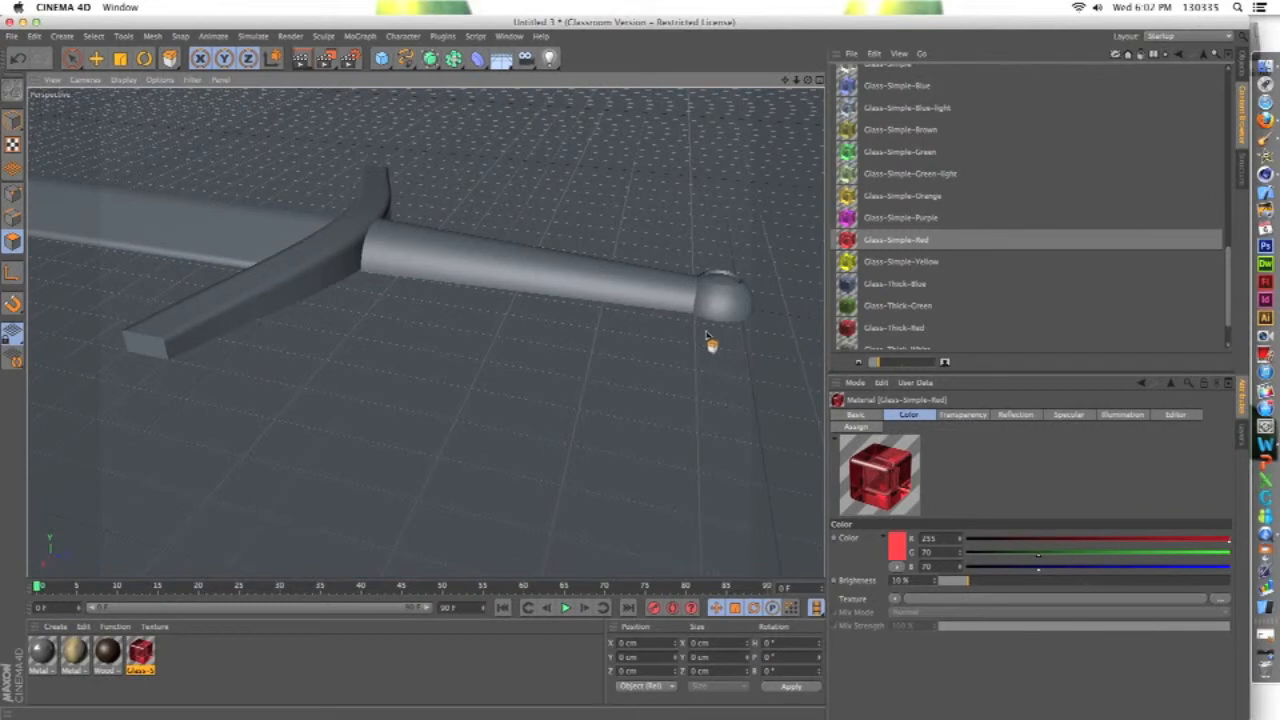
{"action": "scroll", "coordinate": [474, 265], "scroll_direction": "up", "scroll_amount": 2}
{"action": "left_click", "coordinate": [381, 62]}
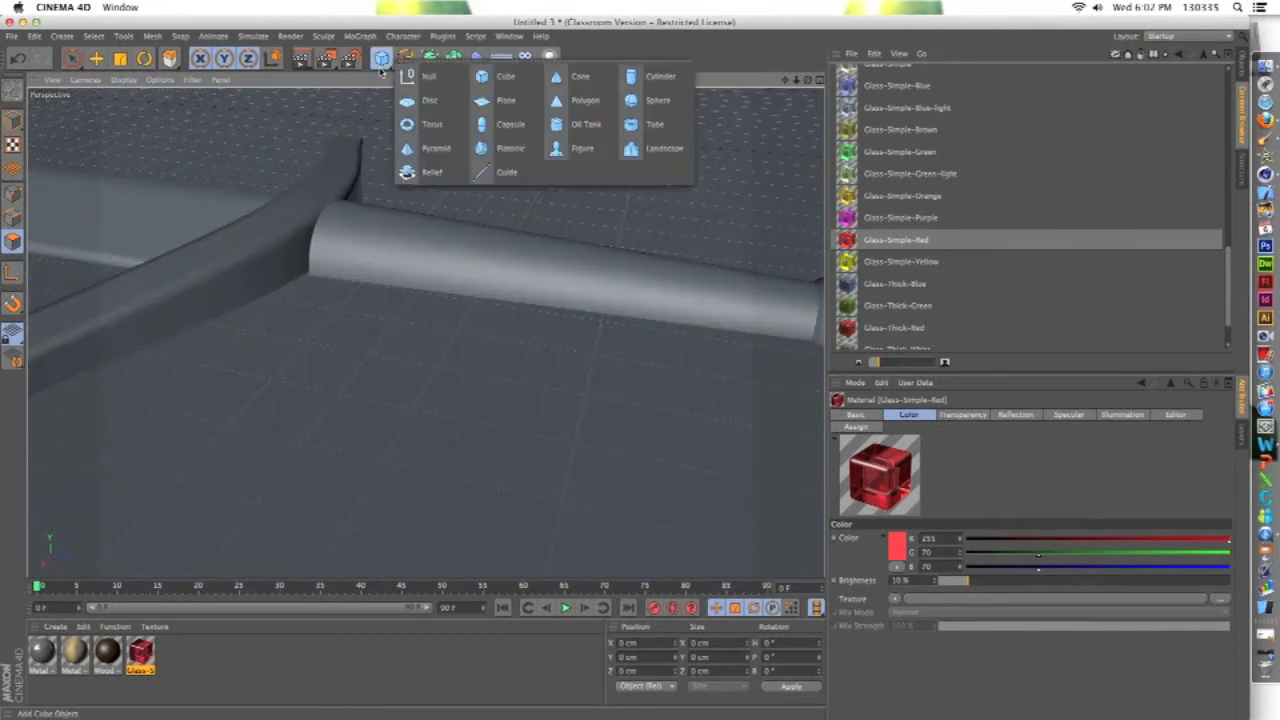
{"action": "left_click", "coordinate": [505, 148]}
{"action": "scroll", "coordinate": [400, 194], "scroll_direction": "down", "scroll_amount": 6}
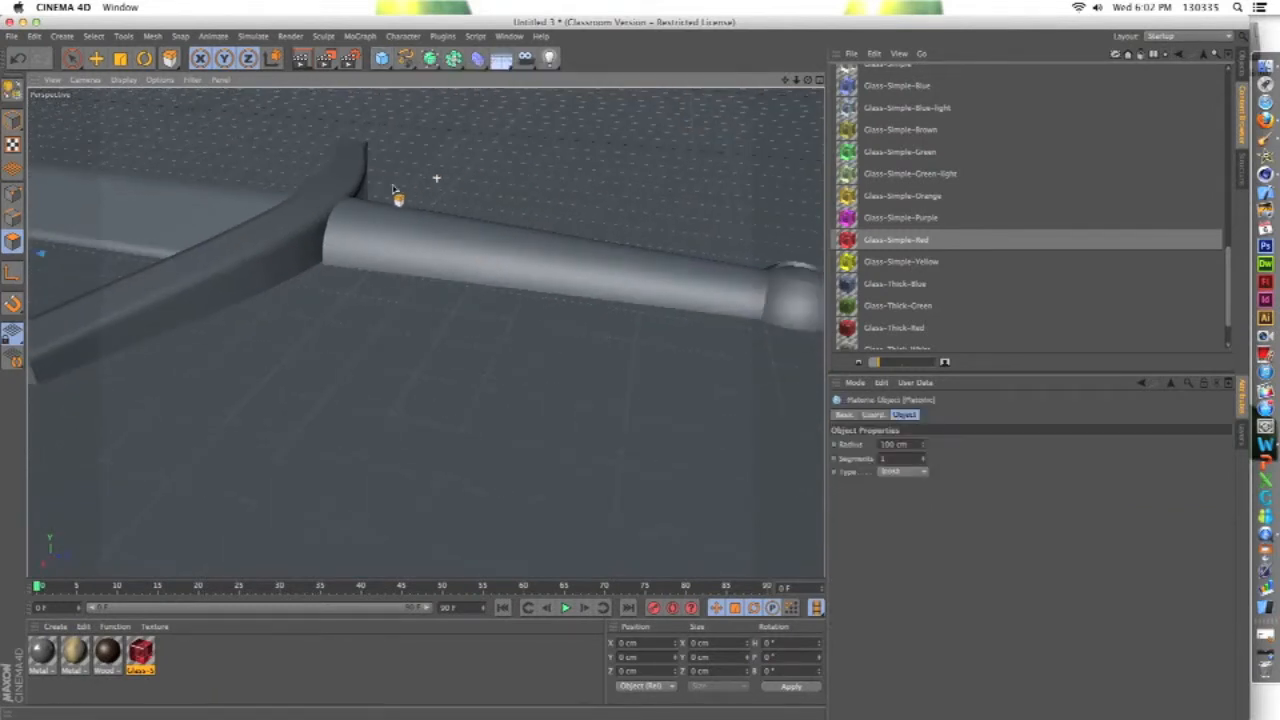
{"action": "scroll", "coordinate": [153, 187], "scroll_direction": "down", "scroll_amount": 4}
{"action": "scroll", "coordinate": [91, 175], "scroll_direction": "up", "scroll_amount": 3}
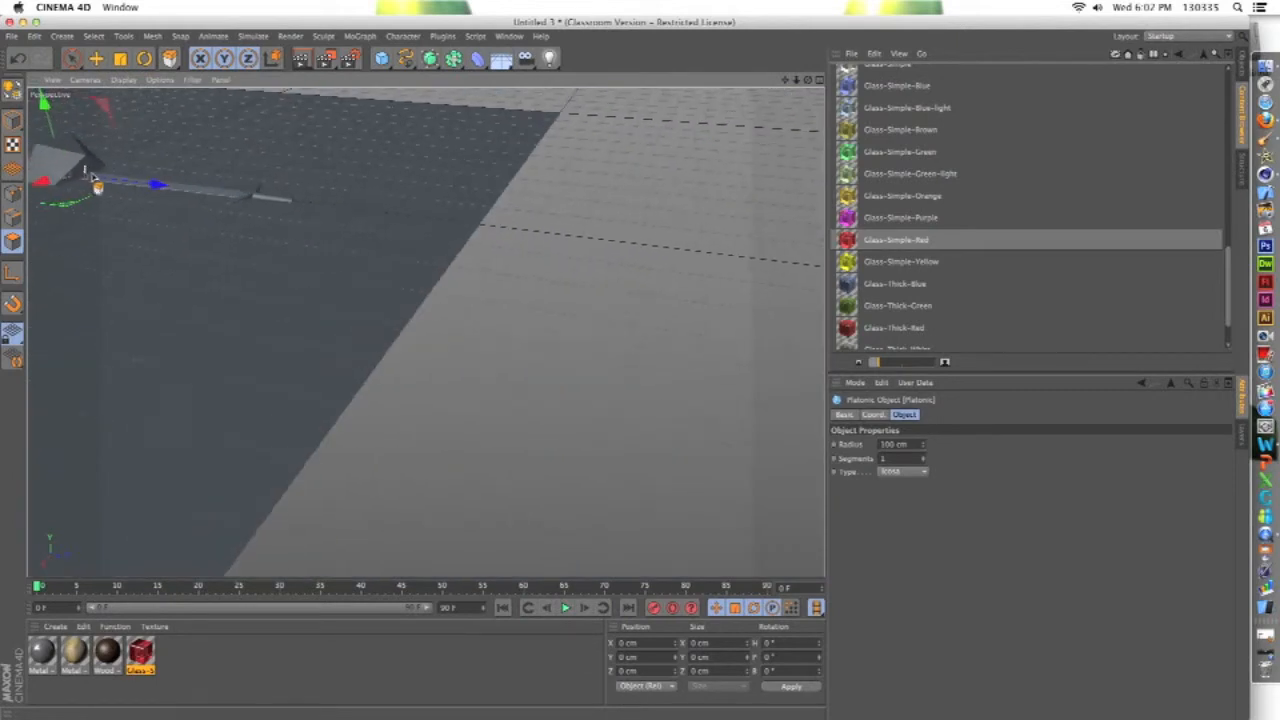
{"action": "left_click_drag", "start_coordinate": [128, 188], "coordinate": [493, 233]}
Step: Set the Platonic object's radius to 5 cm
{"action": "scroll", "coordinate": [490, 231], "scroll_direction": "up", "scroll_amount": 6}
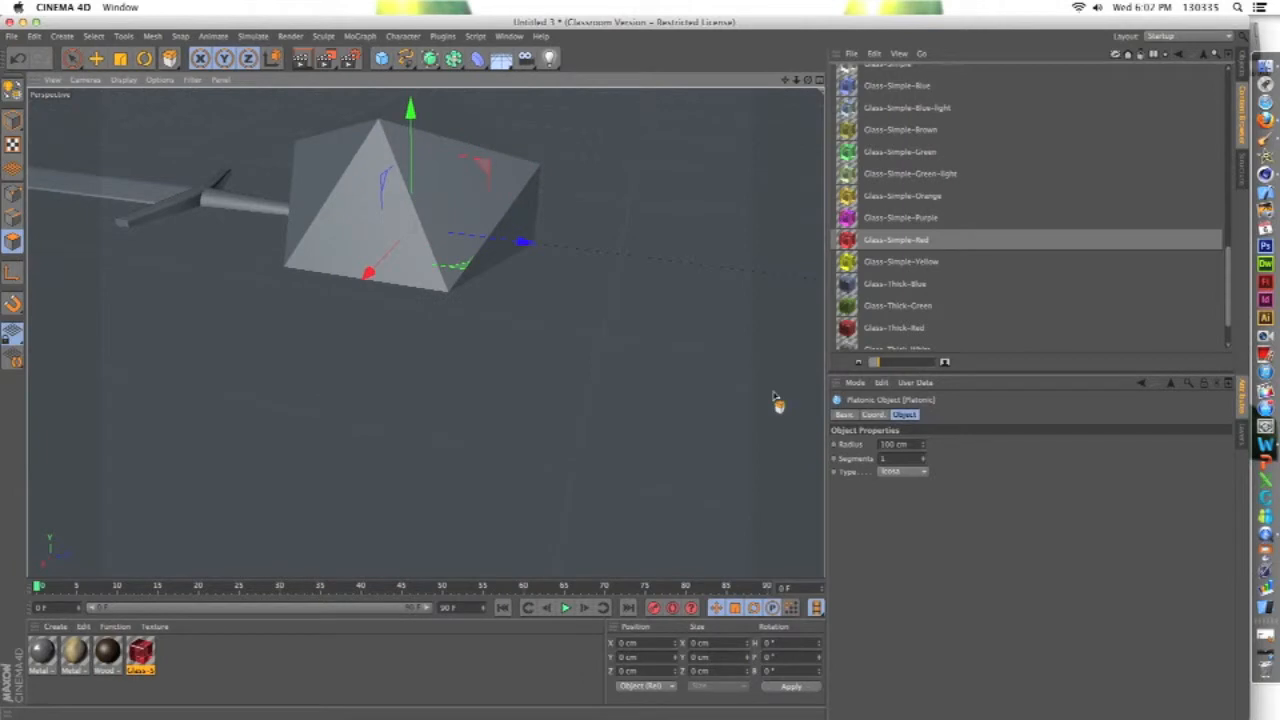
{"action": "double_click", "coordinate": [895, 444]}
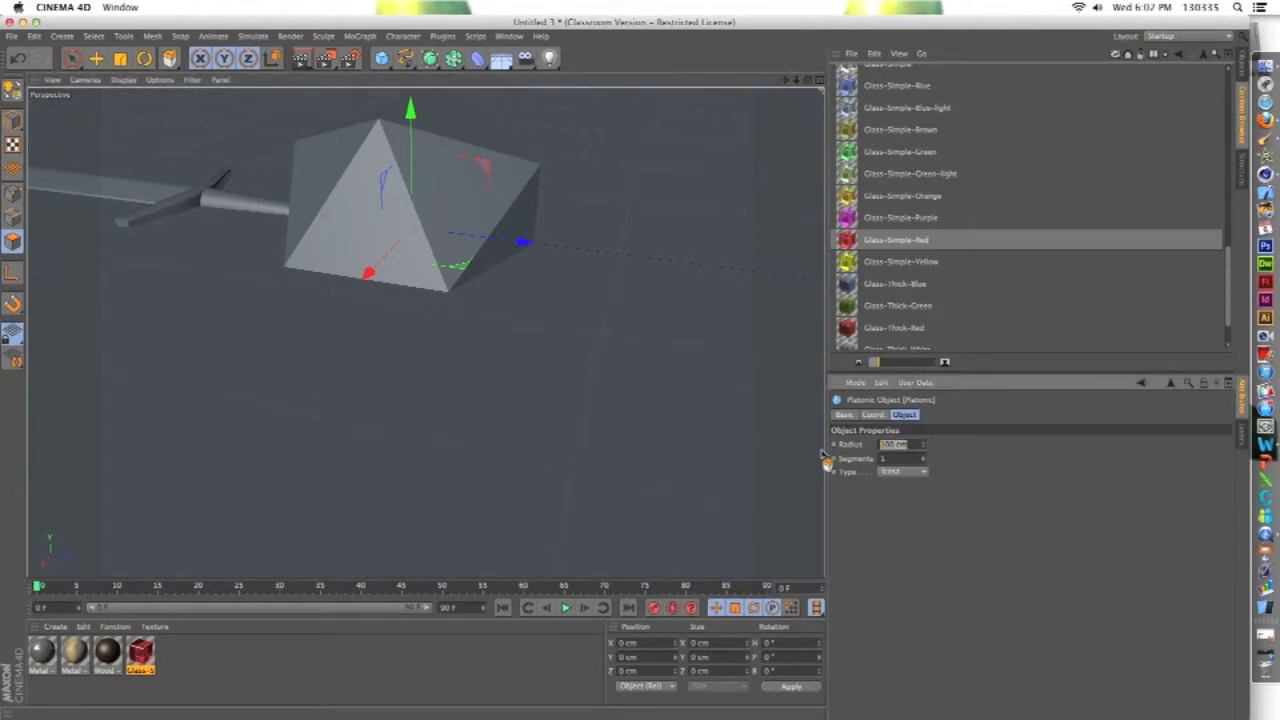
{"action": "type", "text": "5"}
{"action": "key", "text": "Return"}
{"action": "scroll", "coordinate": [376, 190], "scroll_direction": "up", "scroll_amount": 8}
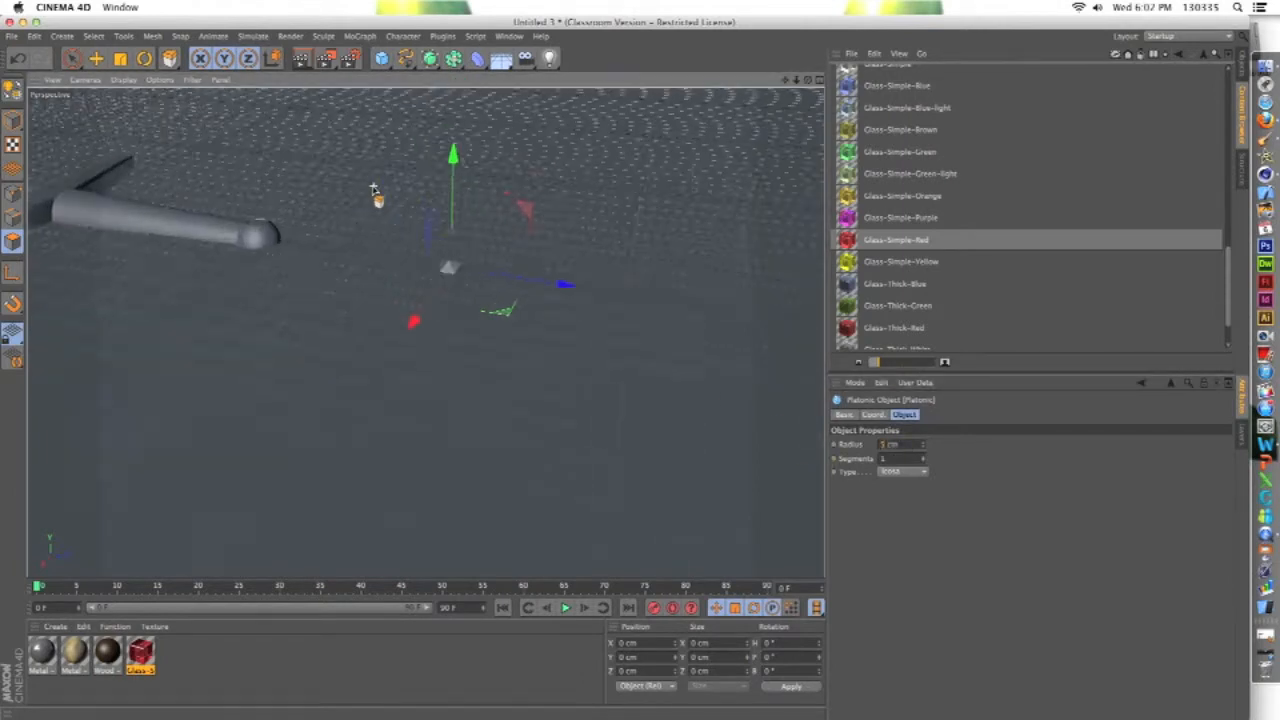
Step: Move the Platonic gem along Z onto the sword's pommel, raise it slightly, and set its radius to 3 cm
{"action": "left_click_drag", "start_coordinate": [606, 333], "coordinate": [246, 297]}
{"action": "left_click_drag", "start_coordinate": [124, 140], "coordinate": [120, 130]}
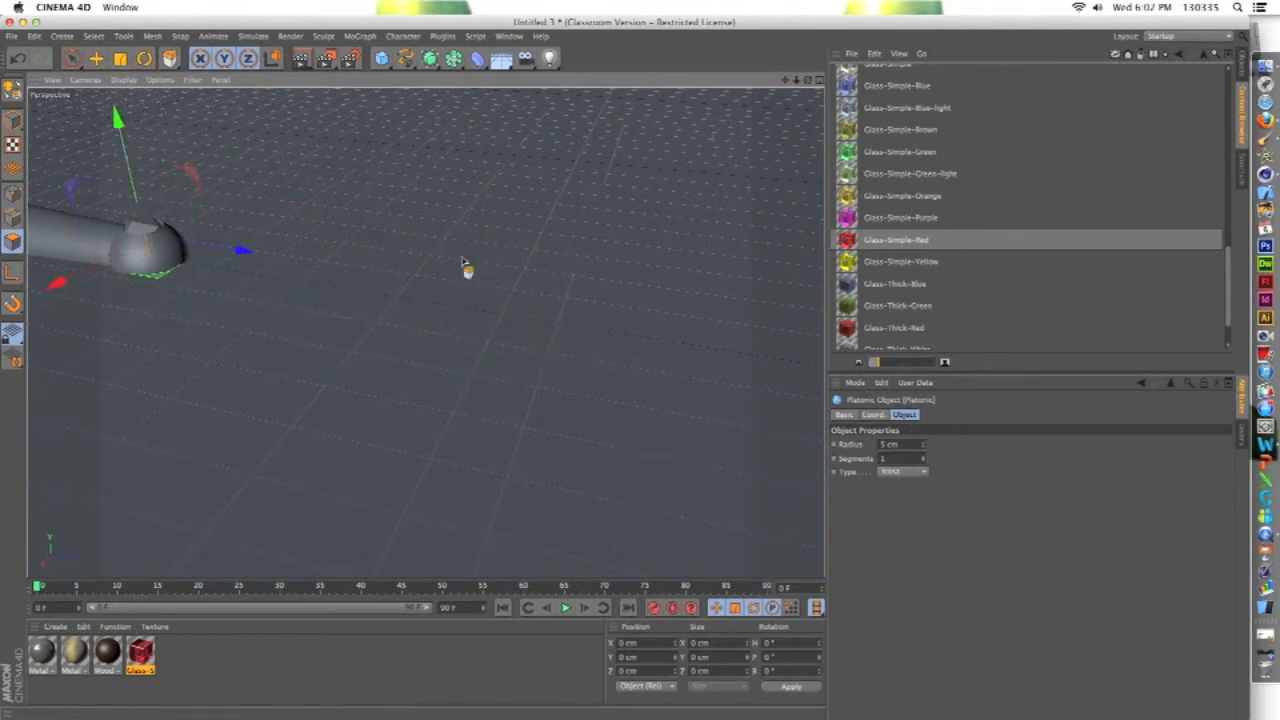
{"action": "left_click_drag", "start_coordinate": [900, 444], "coordinate": [754, 436]}
{"action": "type", "text": "3"}
{"action": "key", "text": "Return"}
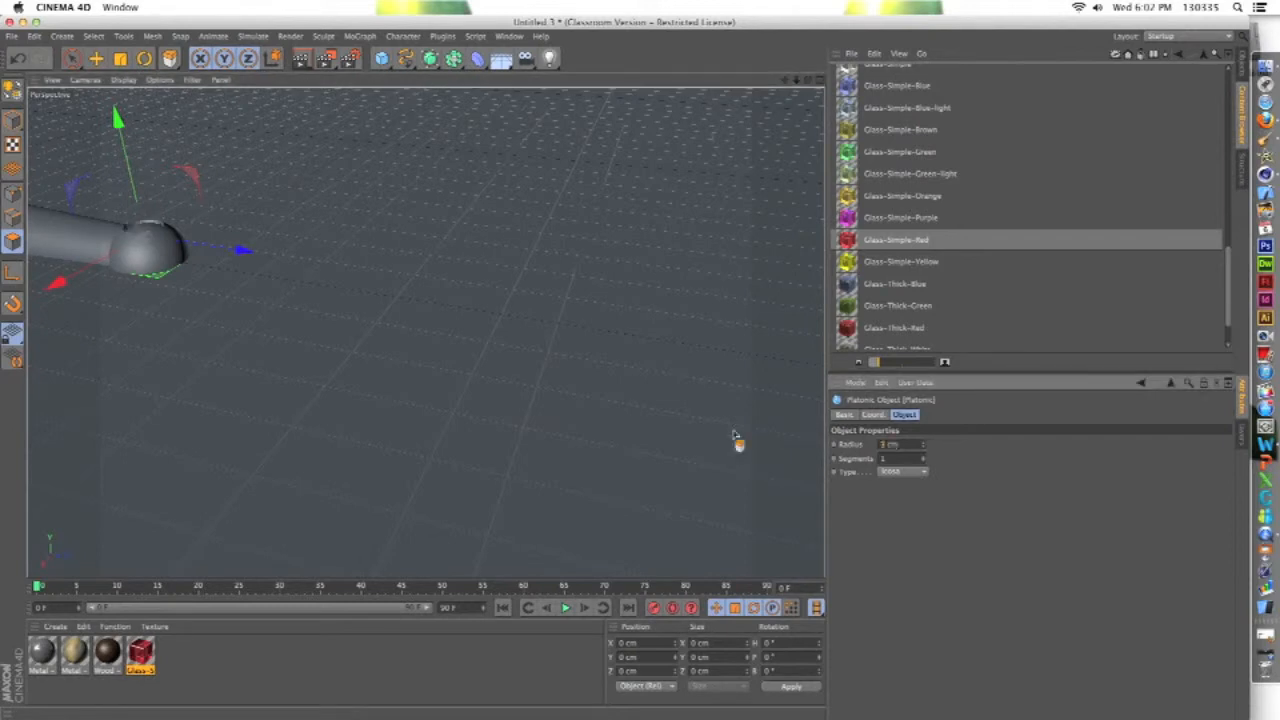
Step: Raise the Platonic gem along Y within the pommel's rimmed recess and change its type to Bucky
{"action": "scroll", "coordinate": [258, 212], "scroll_direction": "up", "scroll_amount": 2}
{"action": "scroll", "coordinate": [100, 226], "scroll_direction": "up", "scroll_amount": 6}
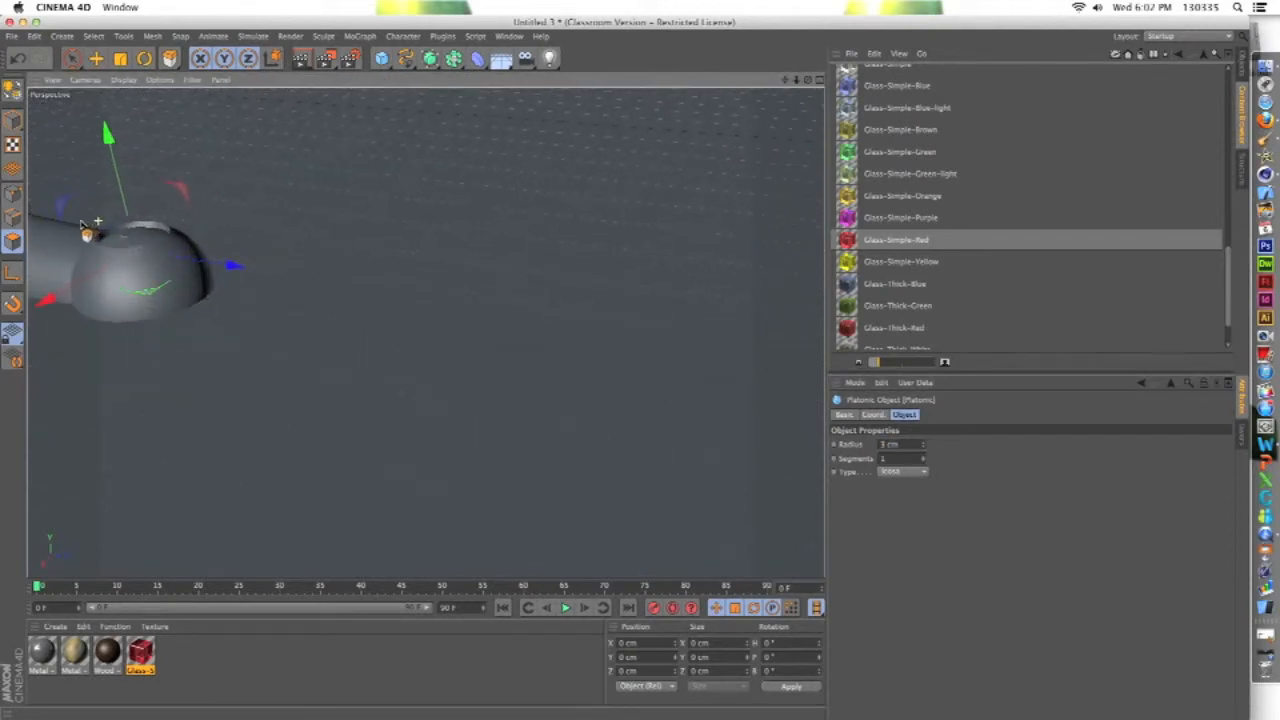
{"action": "left_click_drag", "start_coordinate": [270, 241], "coordinate": [267, 195]}
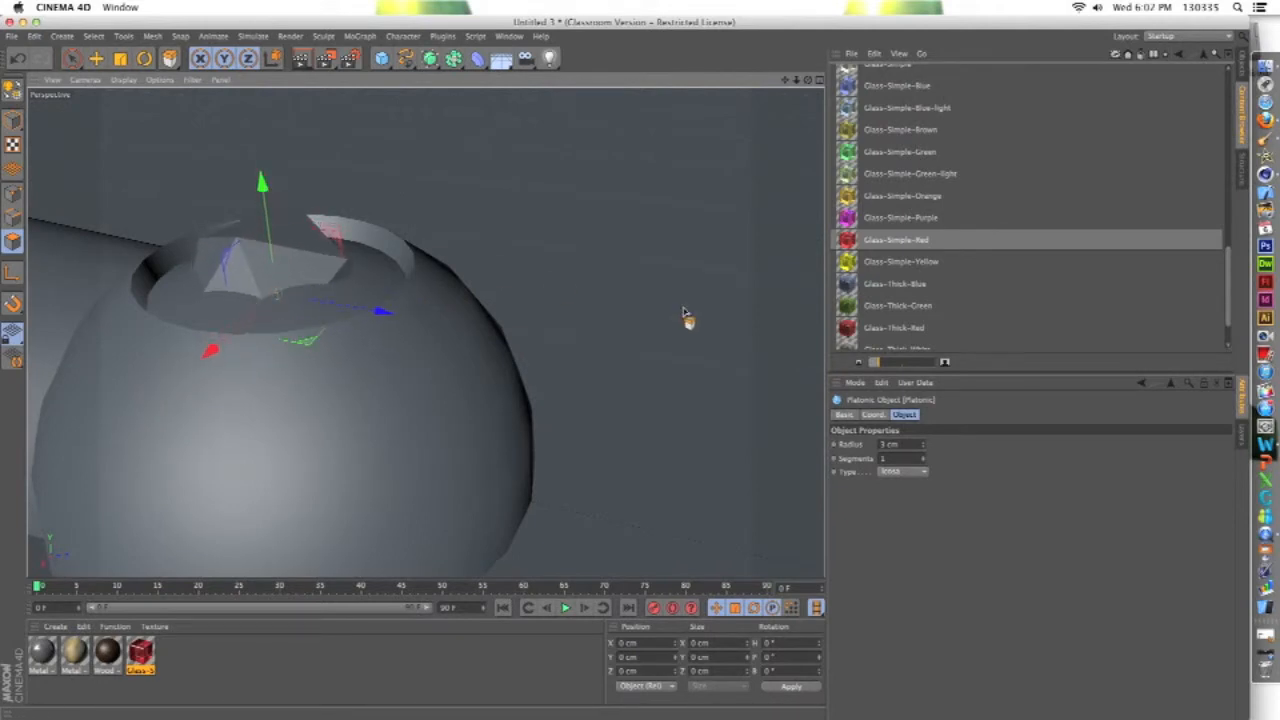
{"action": "left_click", "coordinate": [903, 471]}
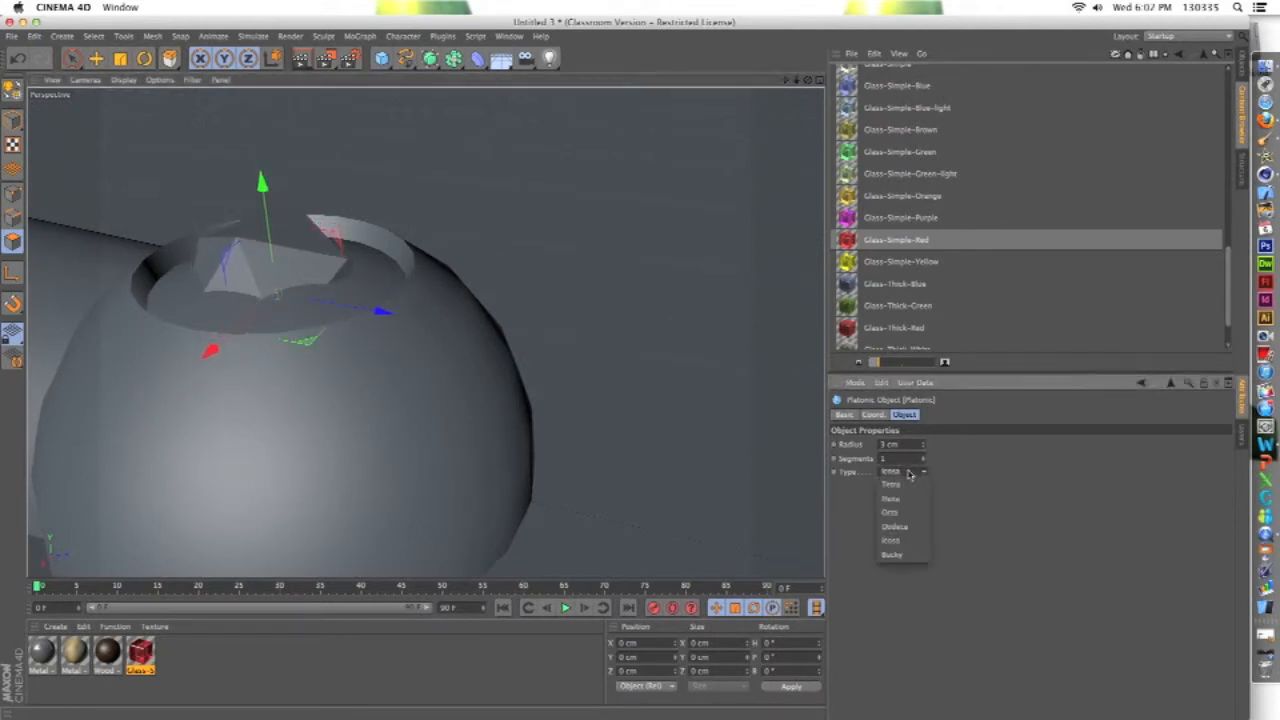
{"action": "left_click", "coordinate": [875, 552]}
{"action": "left_click_drag", "start_coordinate": [503, 257], "coordinate": [581, 279], "text": "alt"}
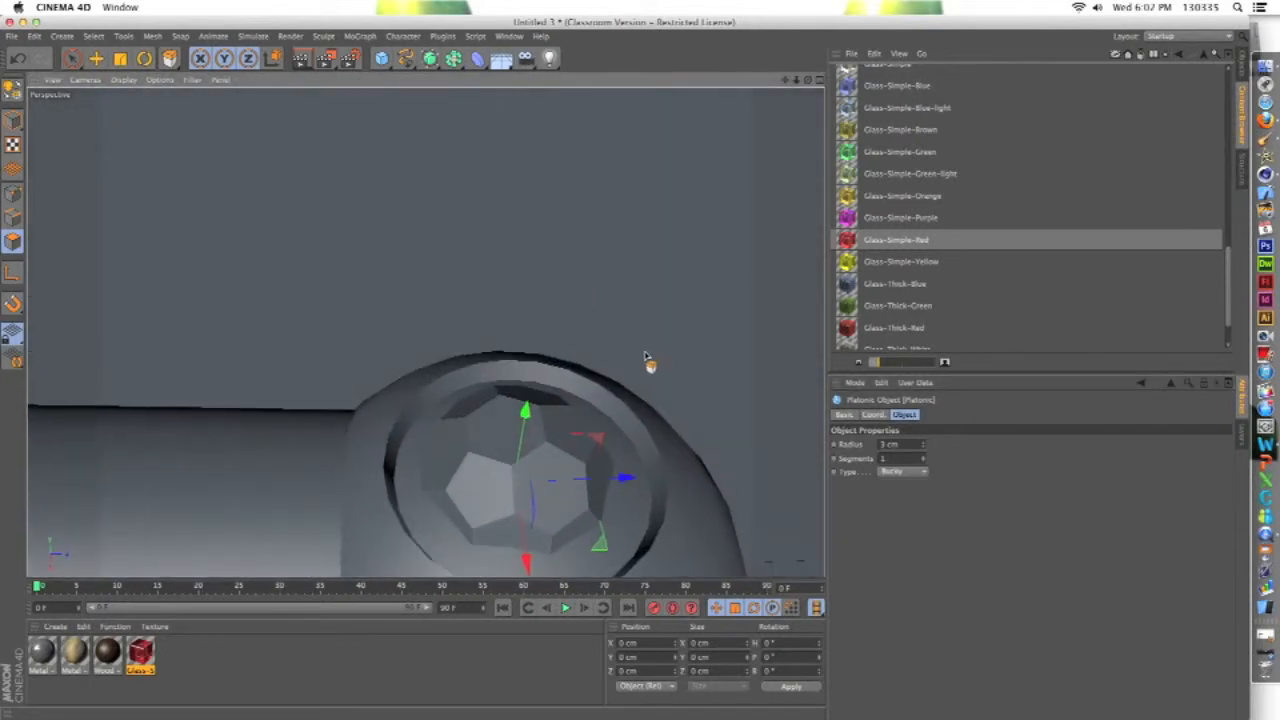
{"action": "left_click_drag", "start_coordinate": [646, 354], "coordinate": [642, 328], "text": "alt"}
{"action": "right_click_drag", "start_coordinate": [560, 366], "coordinate": [245, 413], "text": "alt"}
{"action": "scroll", "coordinate": [245, 413], "scroll_direction": "up", "scroll_amount": 8}
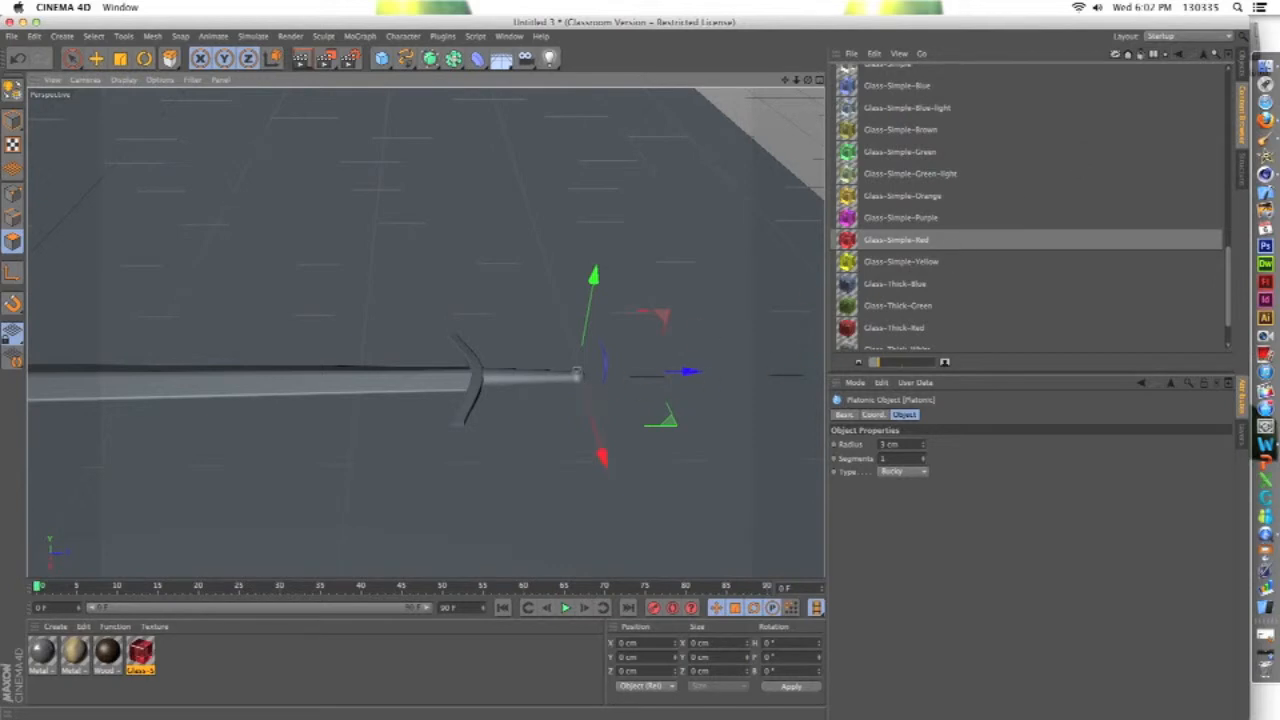
Step: Add the Liquid - Water Turbulent and Liquid - Wine presets from the Liquid folder to the scene's materials
{"action": "left_click", "coordinate": [1242, 68]}
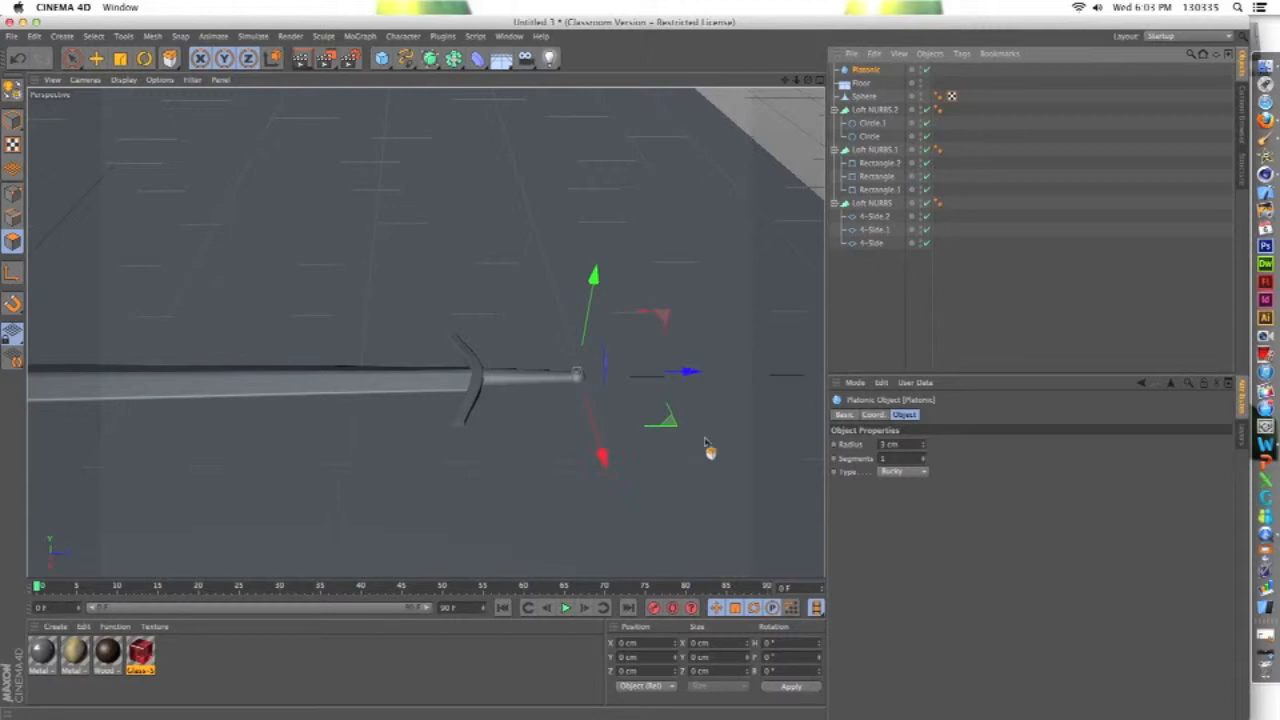
{"action": "left_click", "coordinate": [1240, 118]}
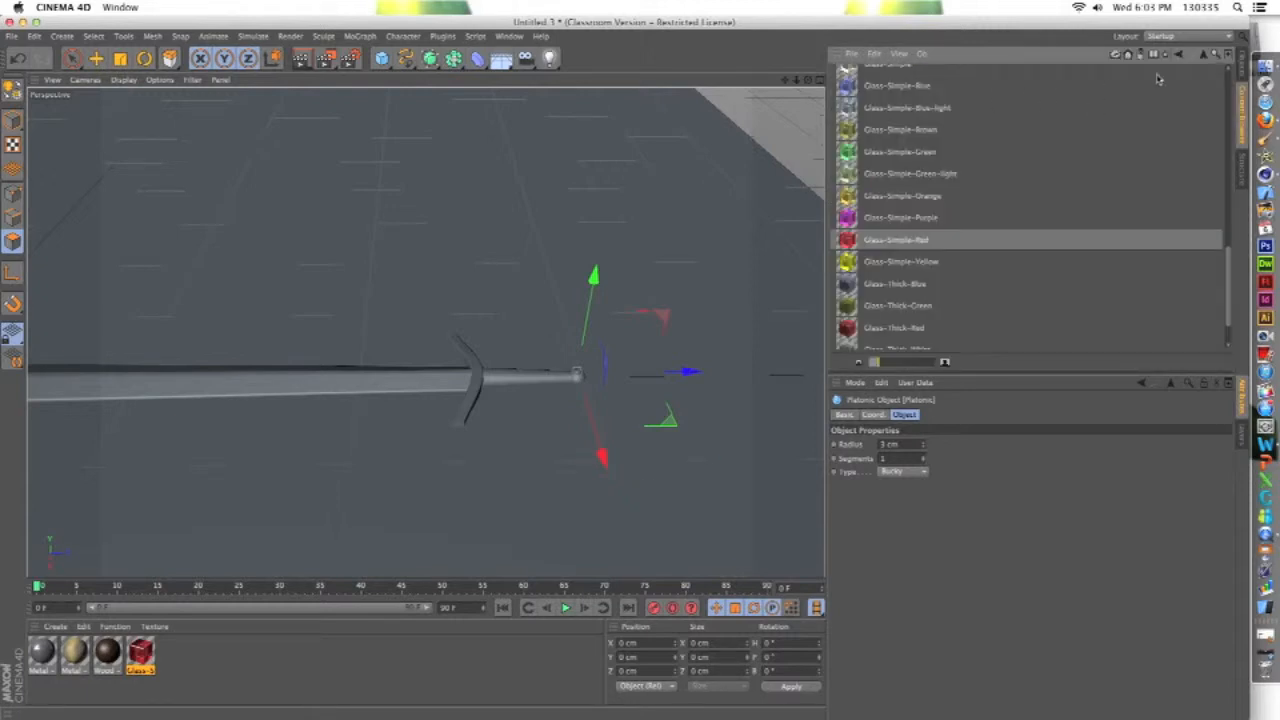
{"action": "left_click", "coordinate": [1204, 55]}
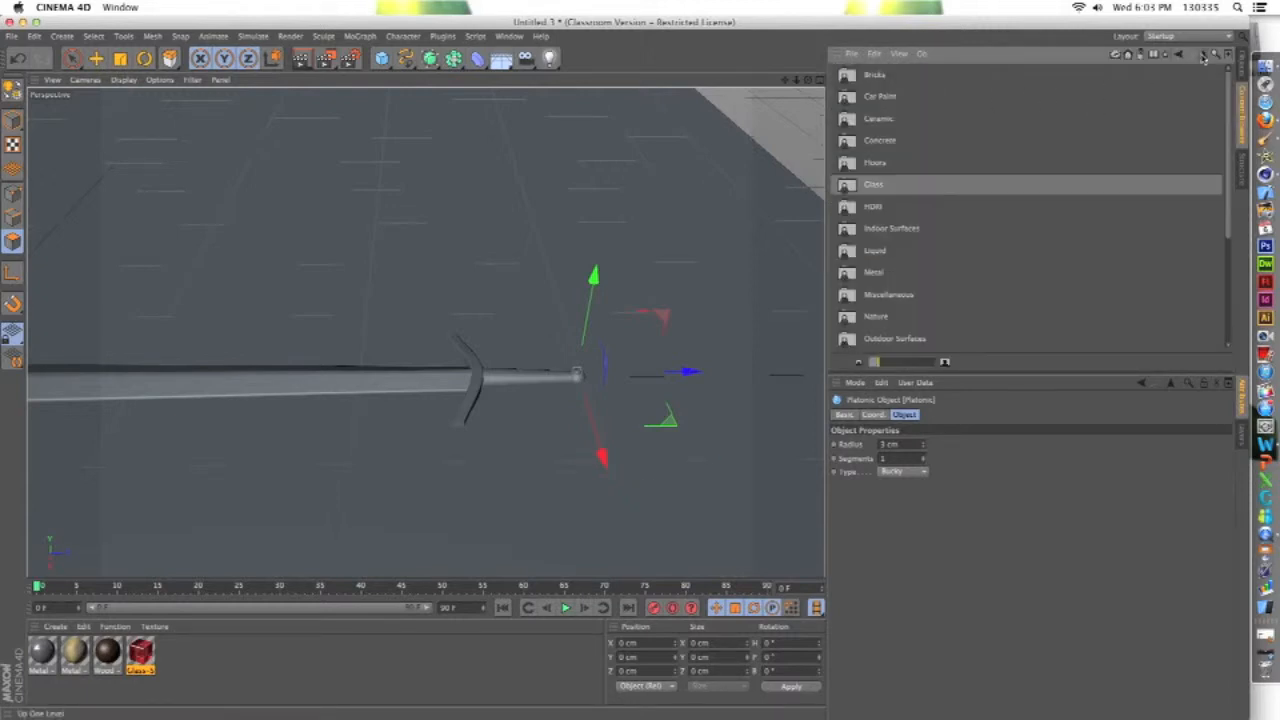
{"action": "double_click", "coordinate": [888, 251]}
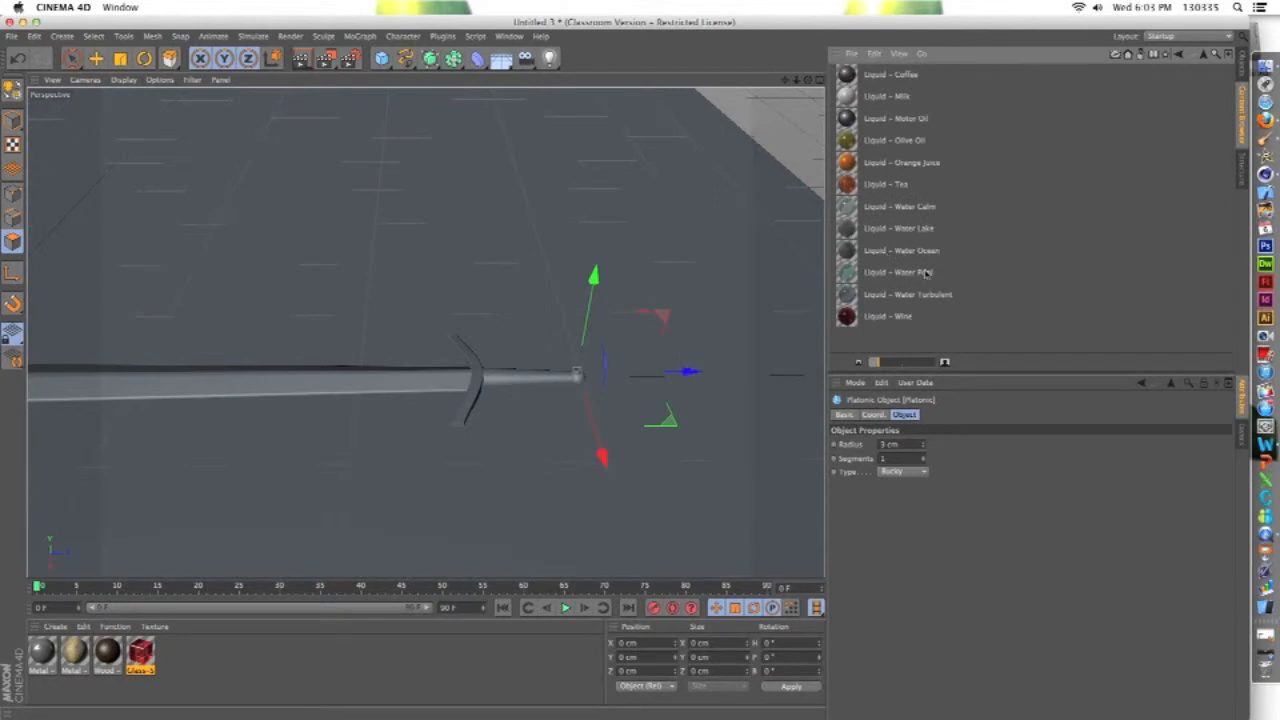
{"action": "left_click", "coordinate": [909, 251]}
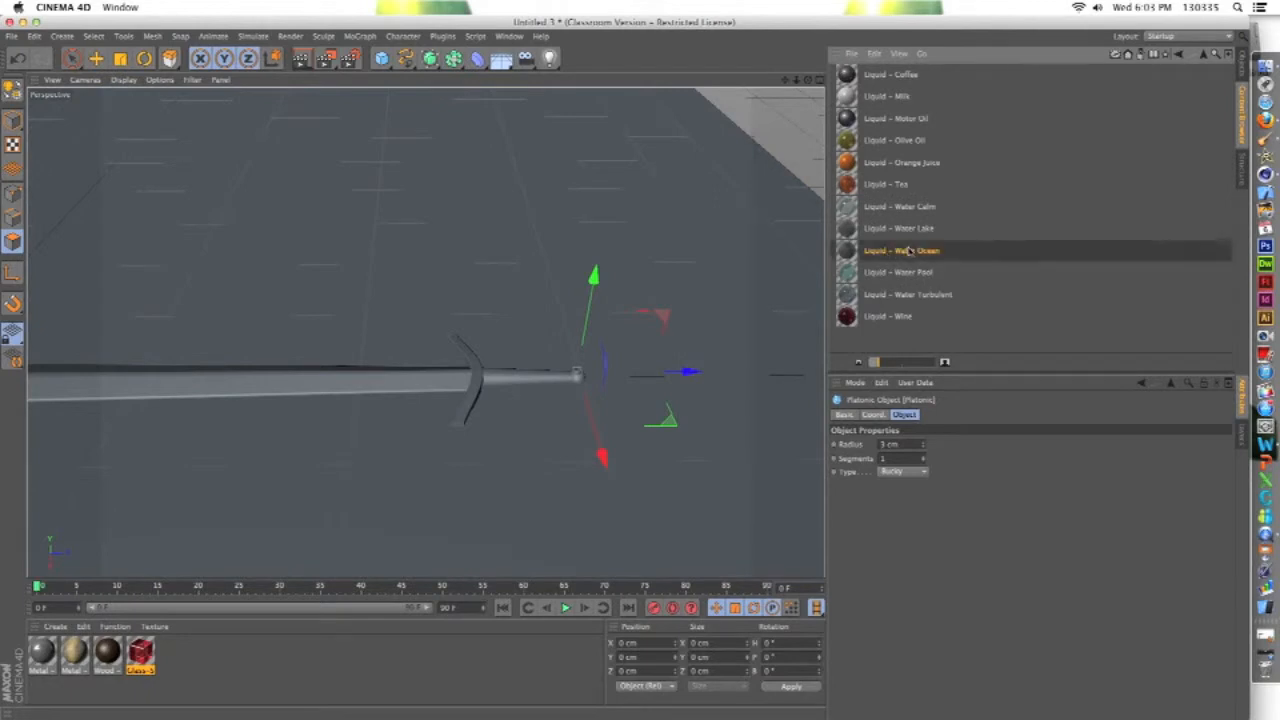
{"action": "left_click", "coordinate": [855, 238]}
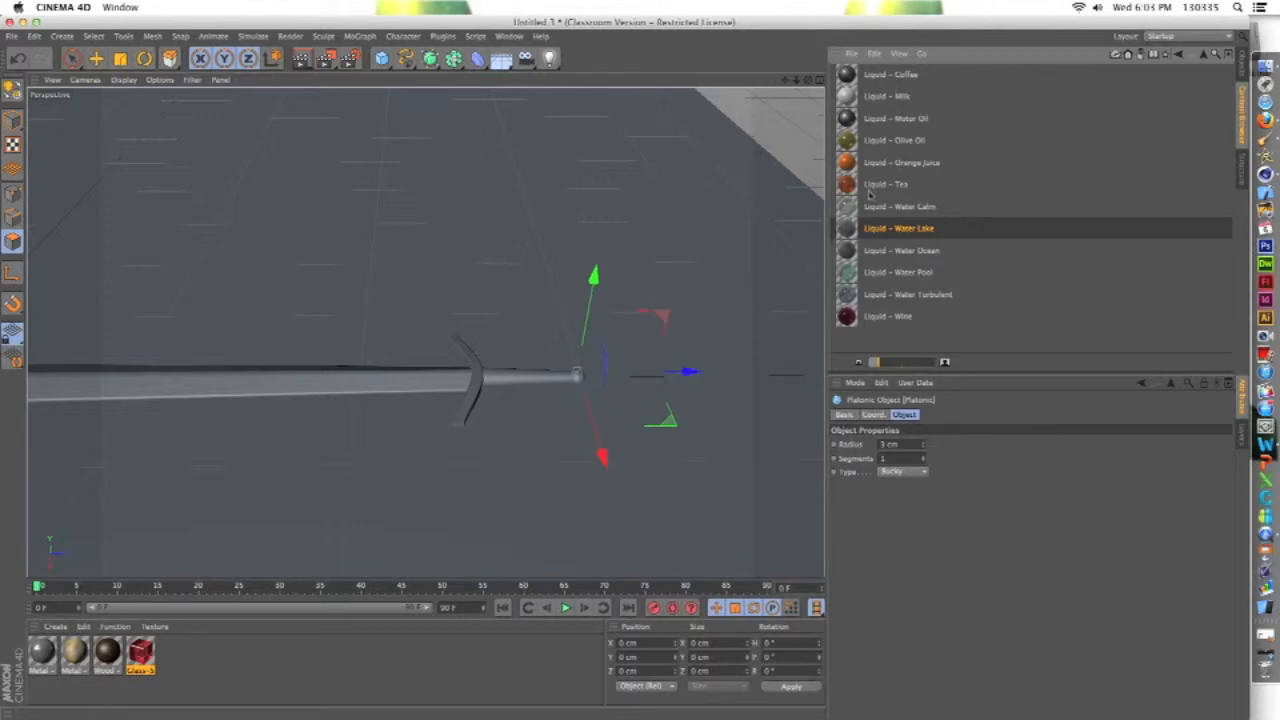
{"action": "left_click", "coordinate": [866, 297]}
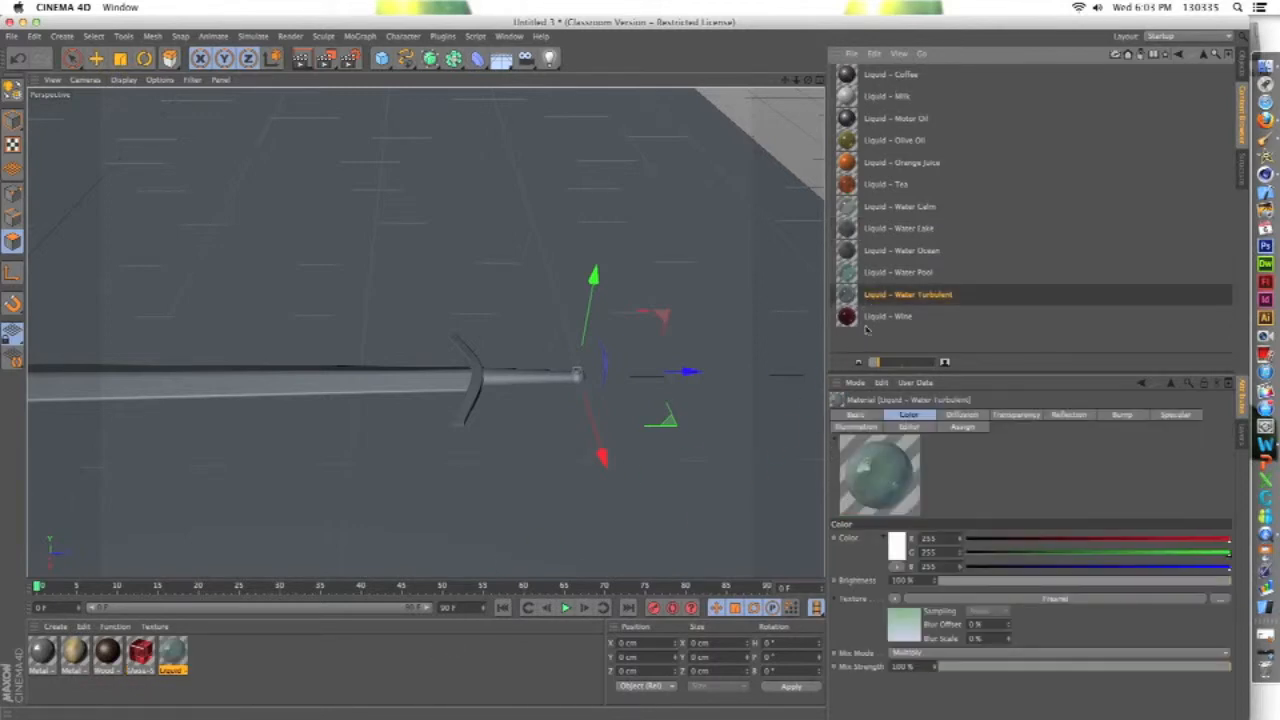
{"action": "left_click", "coordinate": [857, 318]}
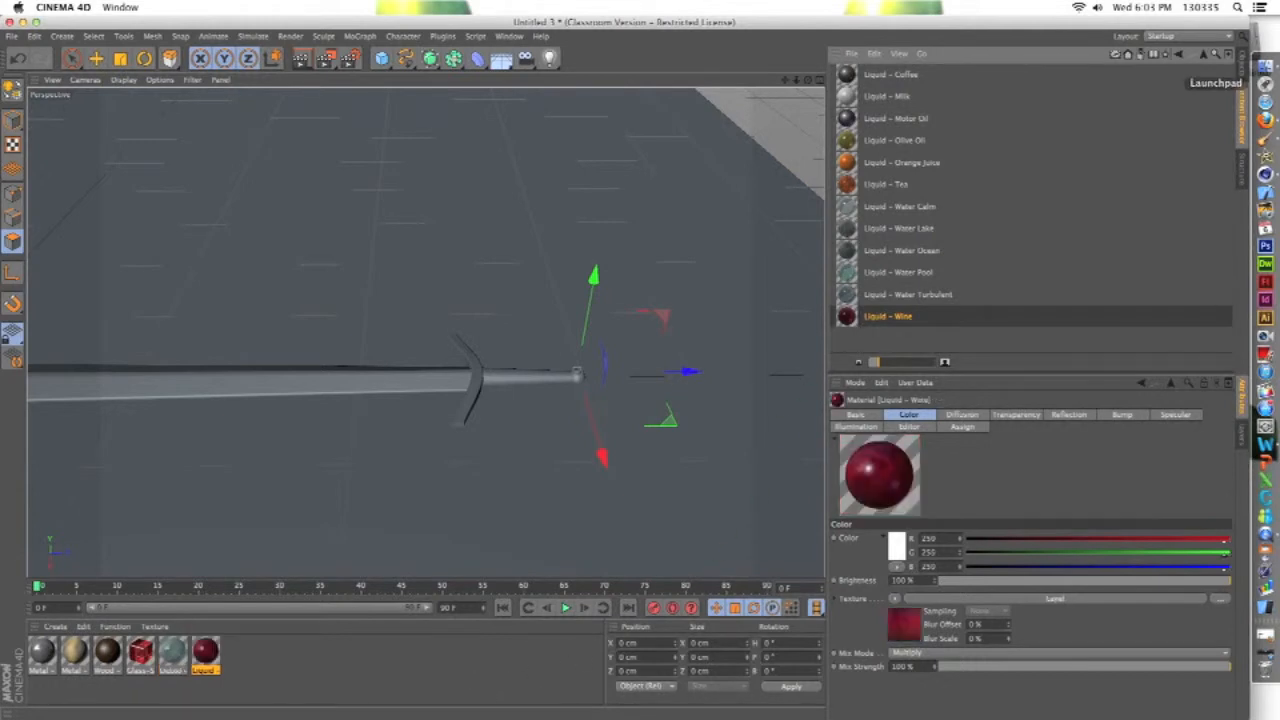
Step: Apply the Metal - High Carbon Steel material to the blade and Metal - Gold Antique to the crossguard and pommel sphere
{"action": "left_click", "coordinate": [1243, 70]}
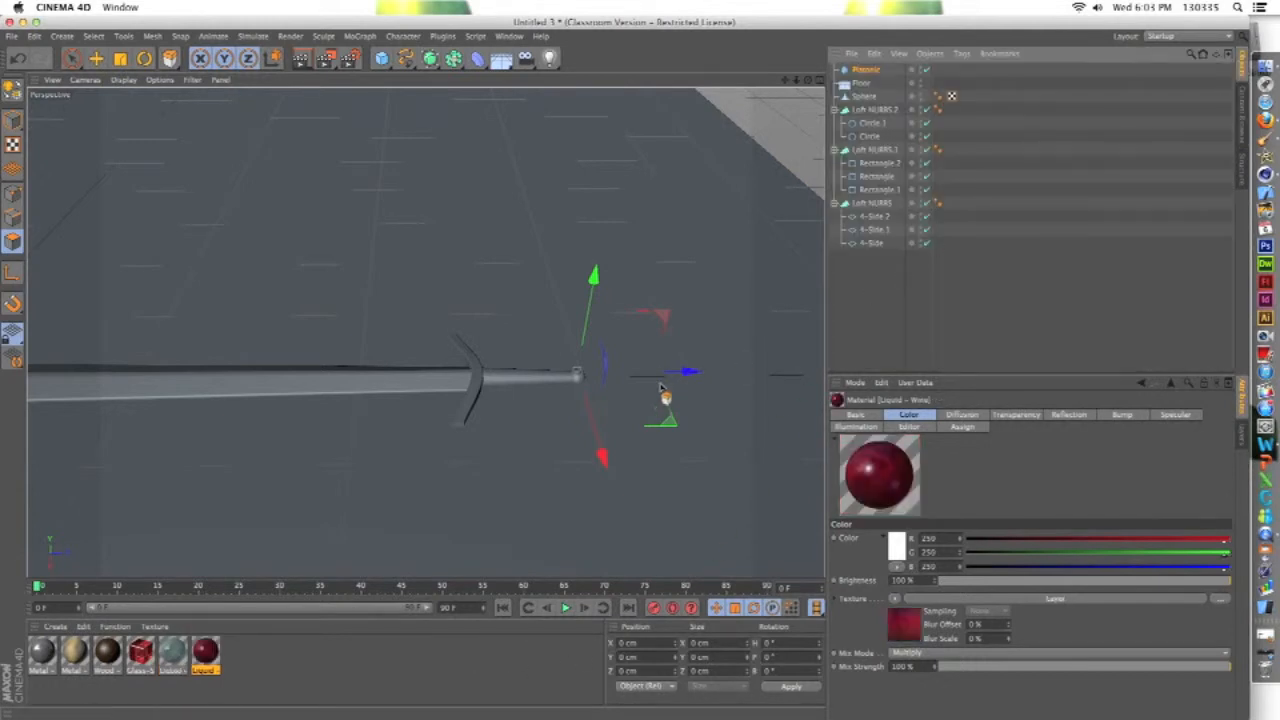
{"action": "left_click", "coordinate": [46, 651]}
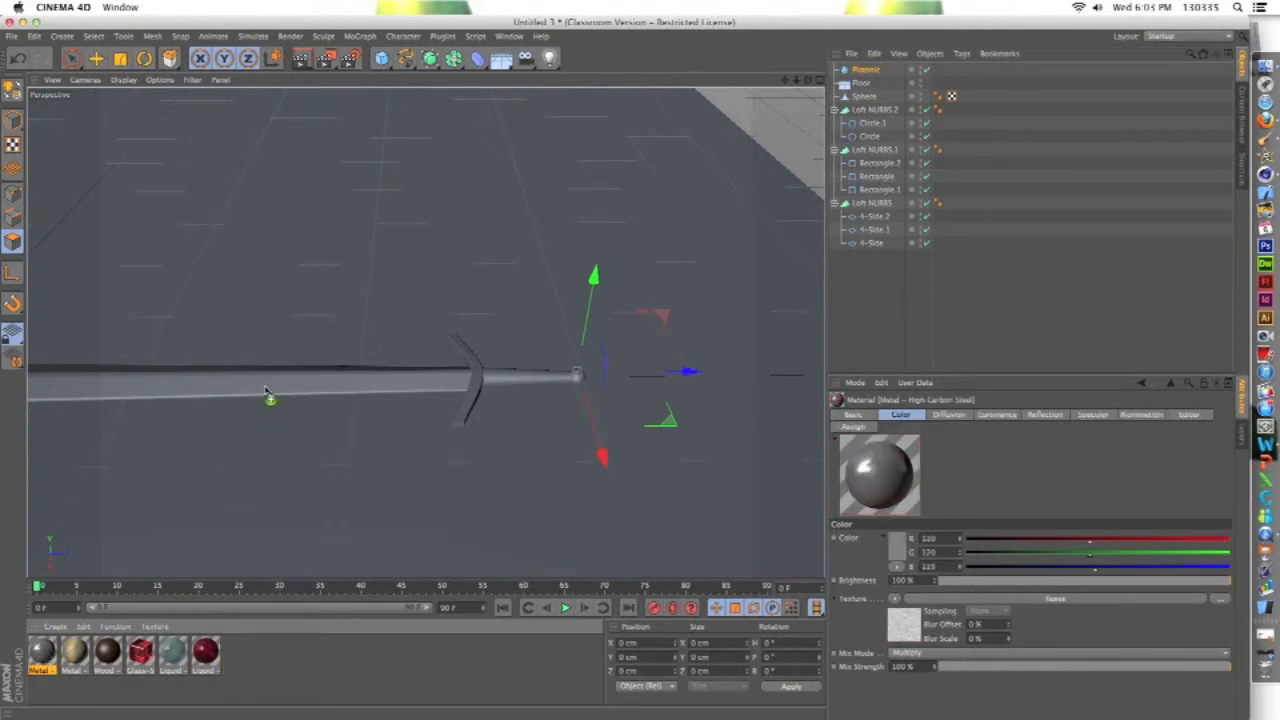
{"action": "left_click_drag", "start_coordinate": [266, 390], "coordinate": [267, 392]}
{"action": "left_click_drag", "start_coordinate": [84, 655], "coordinate": [467, 421]}
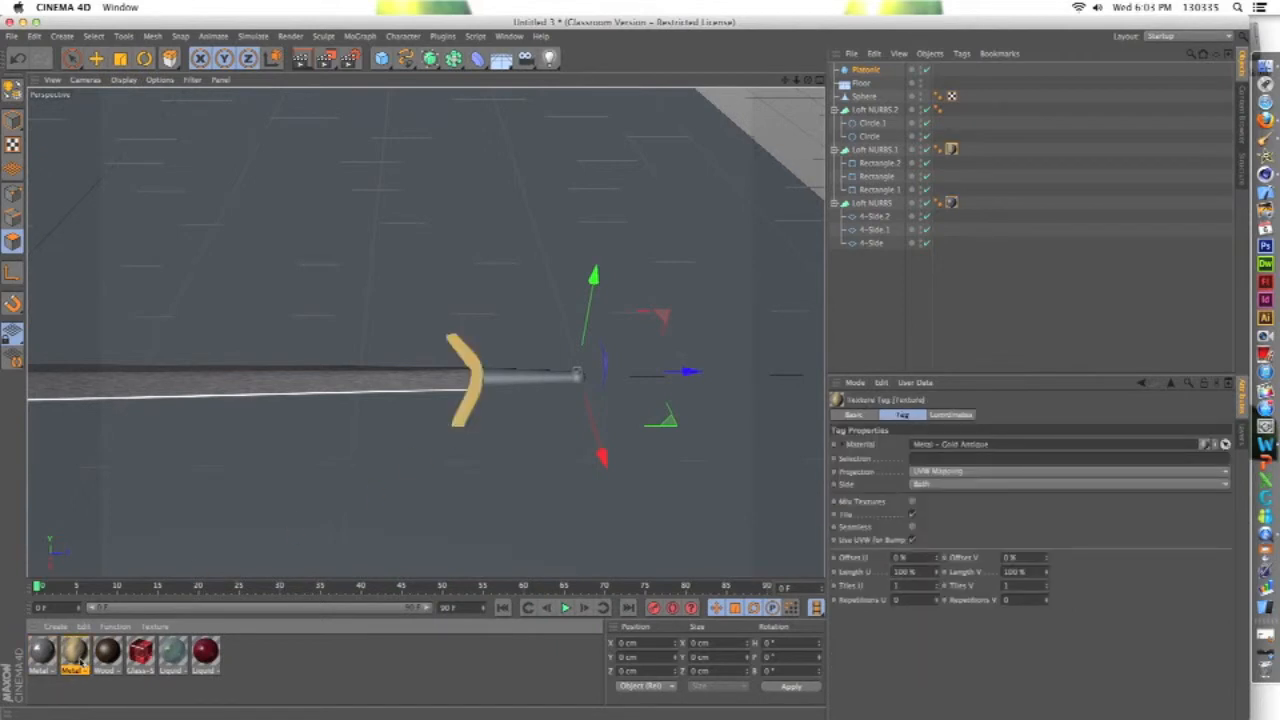
{"action": "left_click_drag", "start_coordinate": [901, 187], "coordinate": [867, 100]}
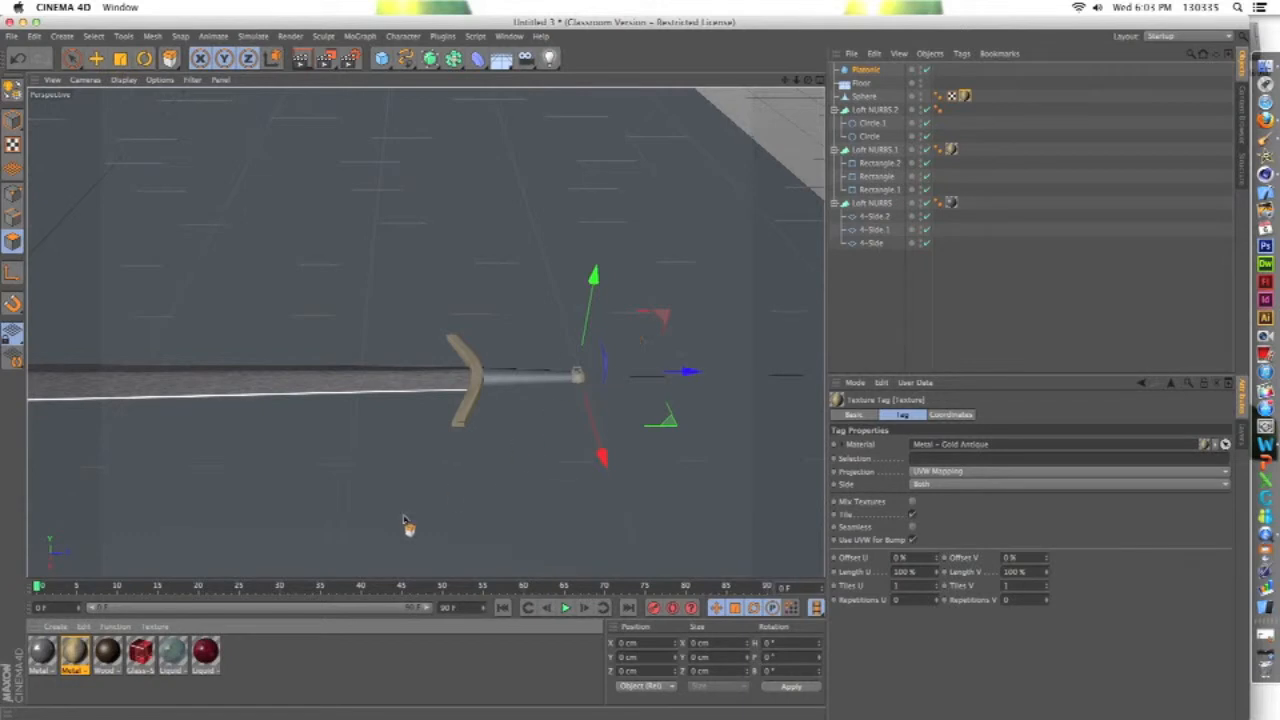
Step: Apply the Wood - Ebony Laquered material to the grip and Glass-Simple-Red to the Platonic gem
{"action": "left_click", "coordinate": [107, 653]}
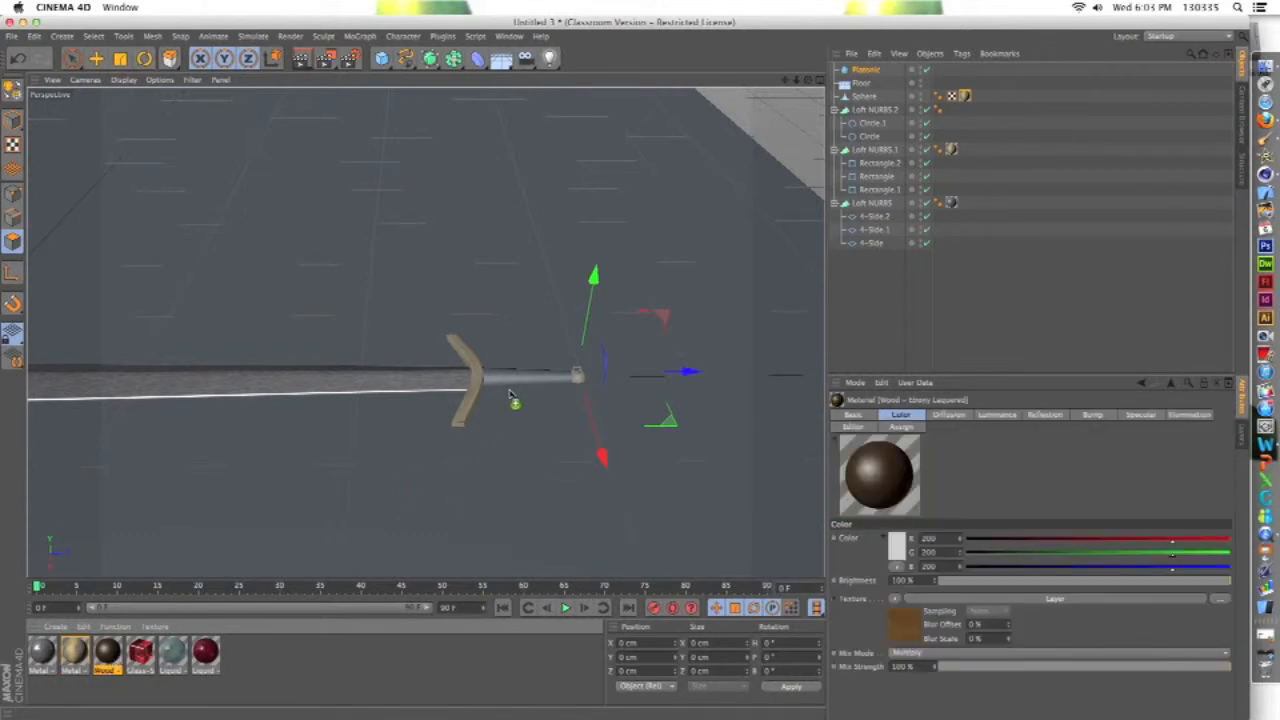
{"action": "left_click_drag", "start_coordinate": [515, 383], "coordinate": [518, 382]}
{"action": "scroll", "coordinate": [543, 418], "scroll_direction": "up", "scroll_amount": 5}
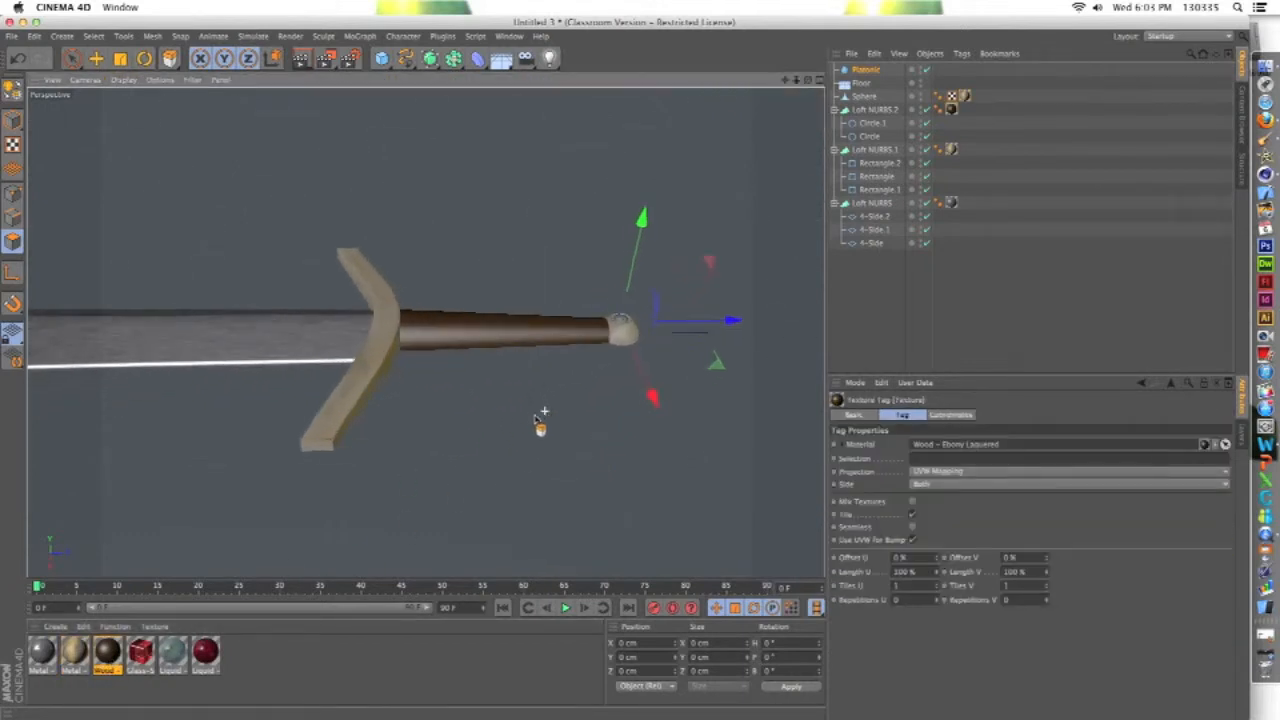
{"action": "left_click", "coordinate": [141, 655]}
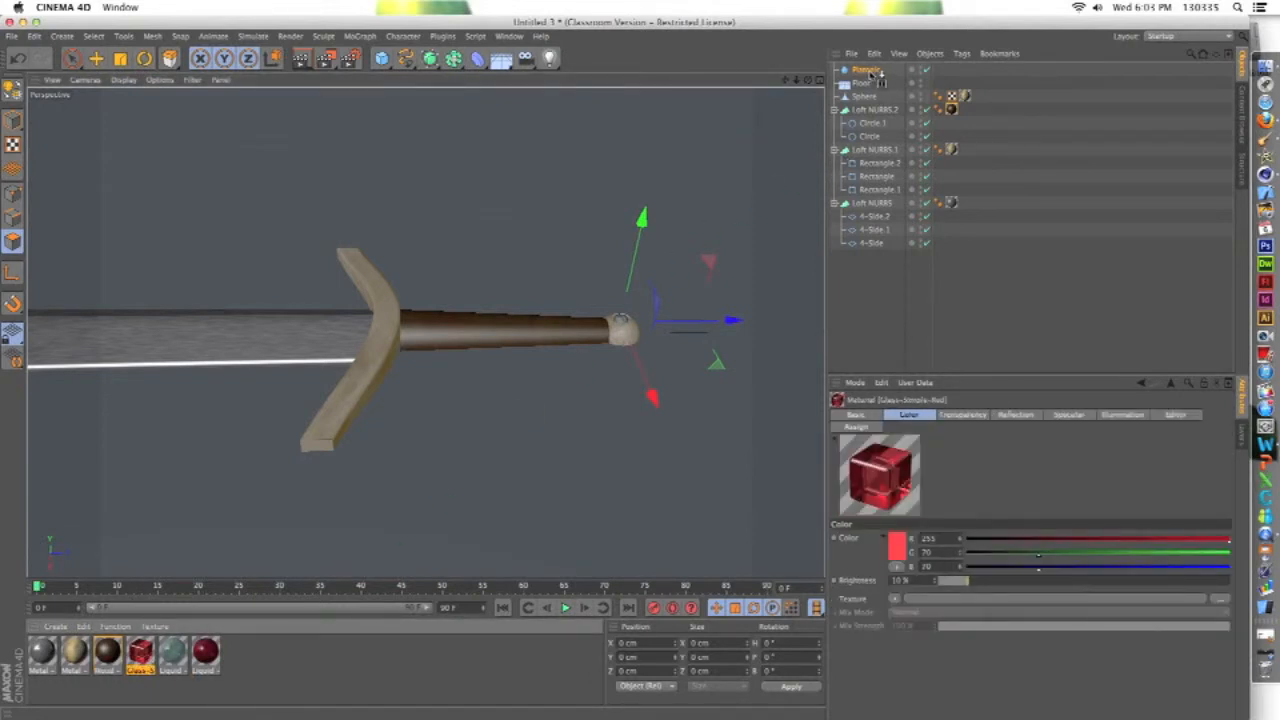
{"action": "left_click_drag", "start_coordinate": [876, 76], "coordinate": [872, 72]}
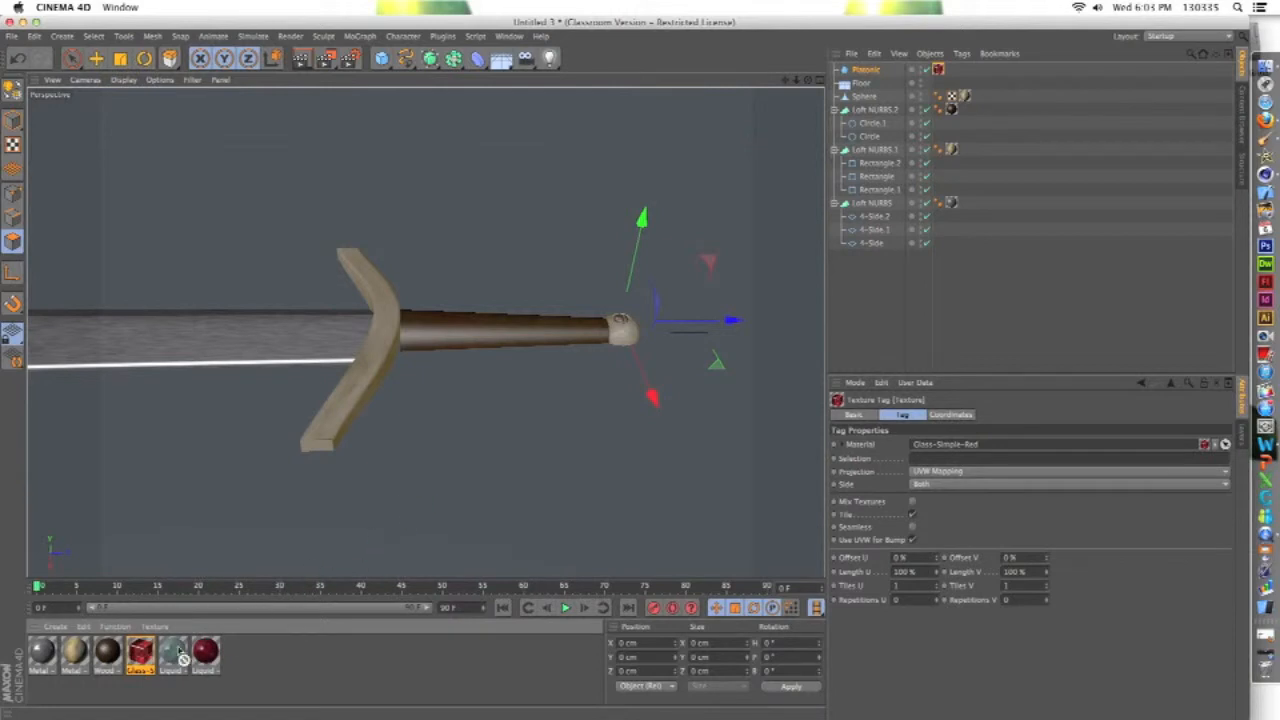
Step: Apply the Liquid - Water Turbulent material to the floor
{"action": "left_click_drag", "start_coordinate": [183, 658], "coordinate": [158, 661]}
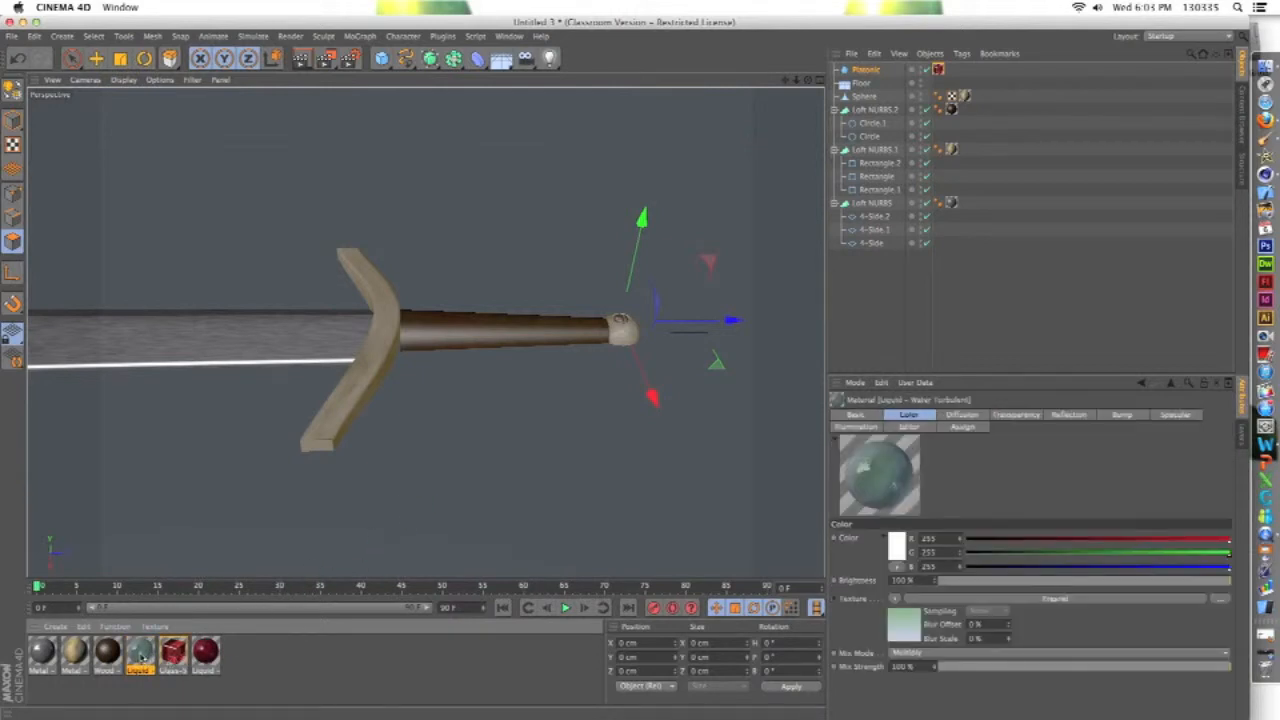
{"action": "left_click_drag", "start_coordinate": [265, 567], "coordinate": [306, 519]}
{"action": "scroll", "coordinate": [329, 461], "scroll_direction": "down", "scroll_amount": 5}
{"action": "left_click_drag", "start_coordinate": [358, 467], "coordinate": [214, 420], "text": "alt"}
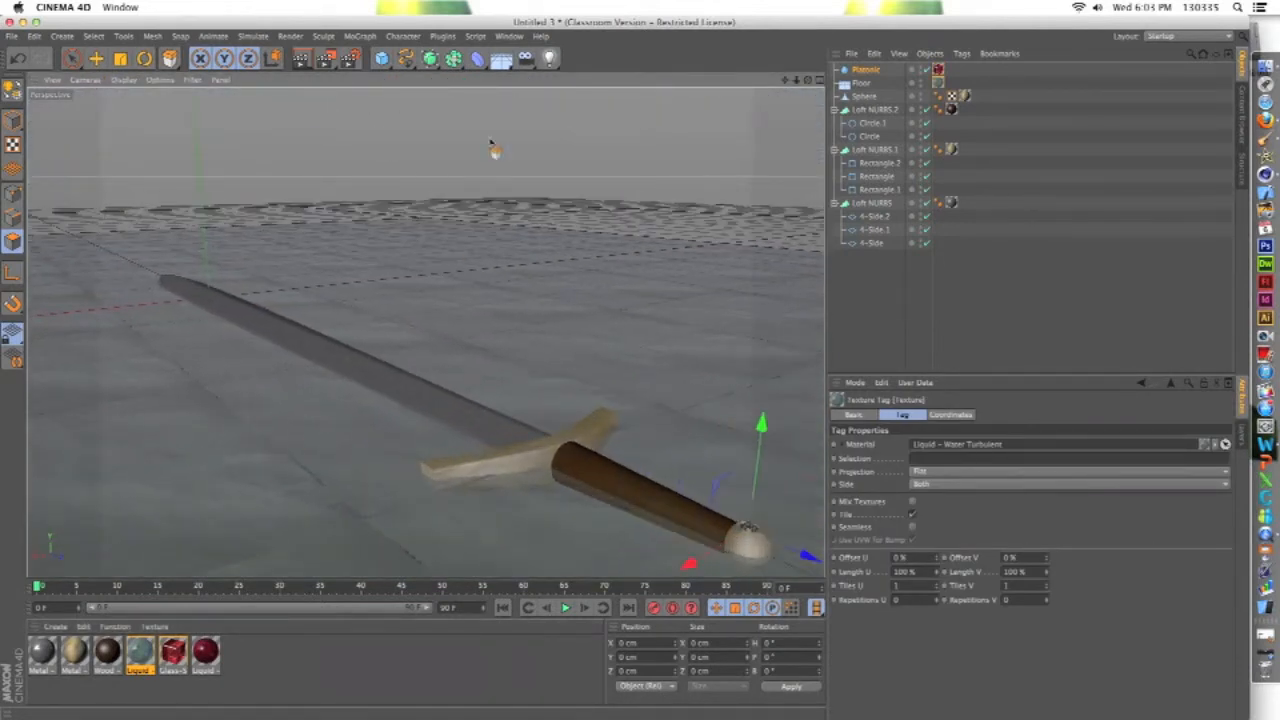
Step: Add two lights raised above the floor, one near the blade's tip and the other shifted along Z toward the hilt
{"action": "left_click", "coordinate": [548, 58]}
{"action": "left_click_drag", "start_coordinate": [201, 176], "coordinate": [191, 103]}
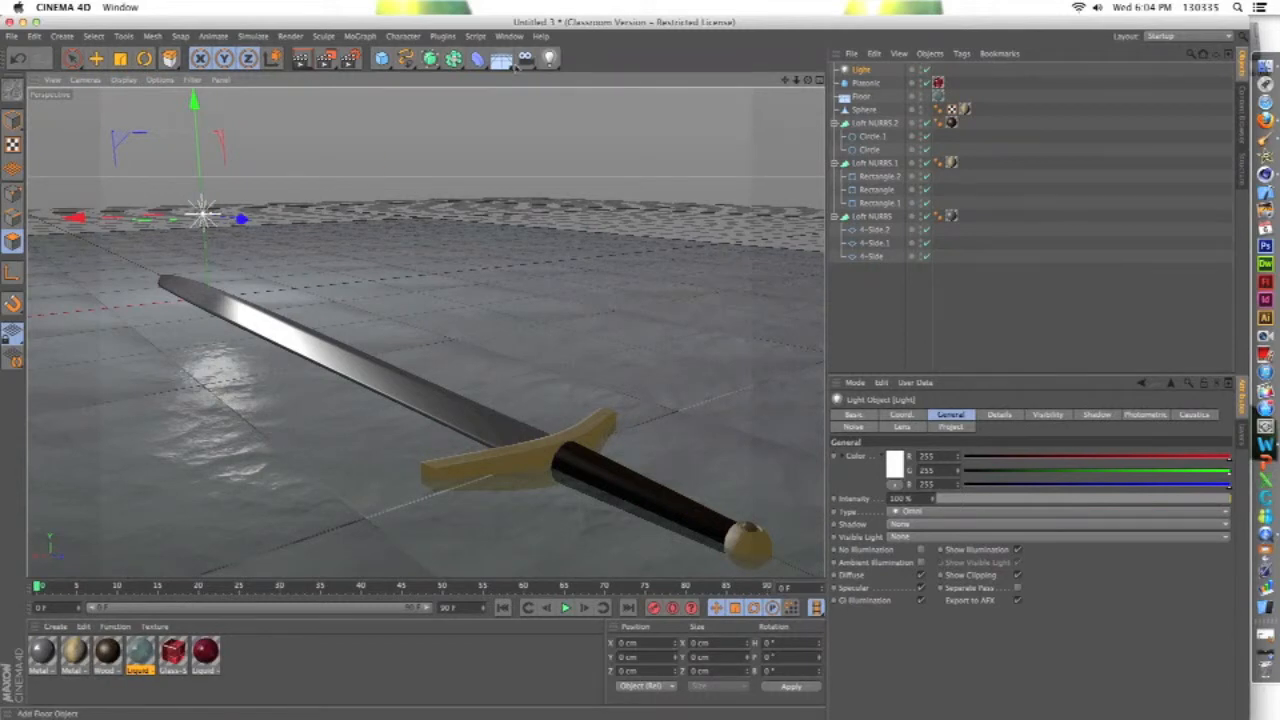
{"action": "left_click", "coordinate": [548, 58]}
{"action": "left_click_drag", "start_coordinate": [200, 186], "coordinate": [195, 100]}
{"action": "left_click_drag", "start_coordinate": [241, 221], "coordinate": [510, 307]}
{"action": "left_click_drag", "start_coordinate": [311, 375], "coordinate": [262, 383], "text": "alt"}
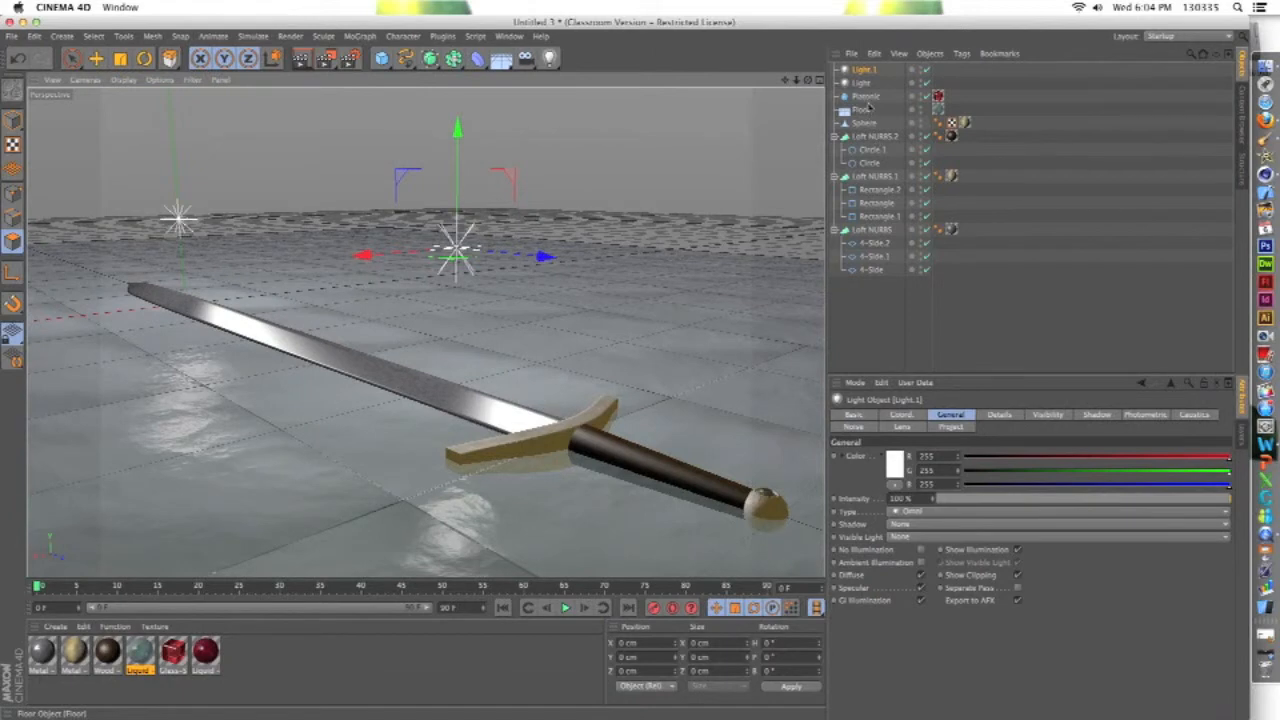
{"action": "left_click", "coordinate": [866, 96]}
{"action": "left_click", "coordinate": [866, 123], "text": "shift"}
{"action": "left_click", "coordinate": [875, 136], "text": "shift"}
{"action": "left_click", "coordinate": [874, 176], "text": "shift"}
{"action": "left_click", "coordinate": [870, 229], "text": "shift"}
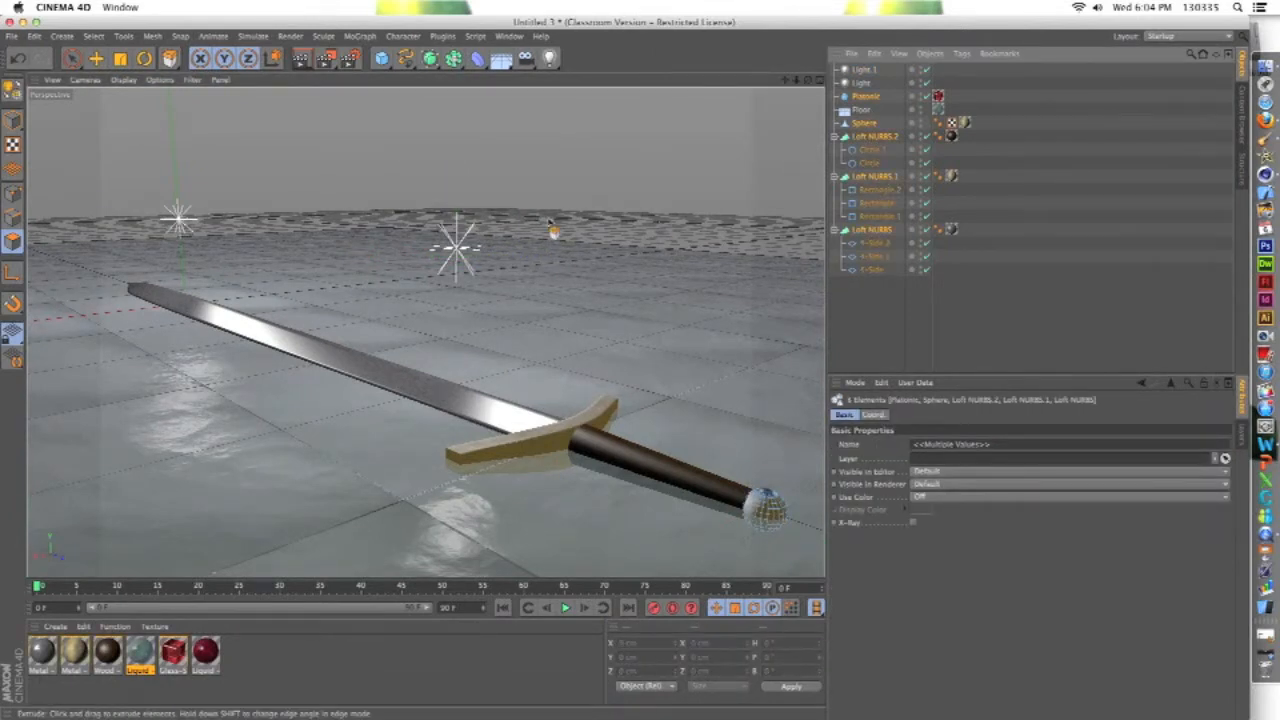
Step: Move the grip, crossguard and blade Loft NURBS objects one by one slightly upward along Y, by the same amount
{"action": "key", "text": "e"}
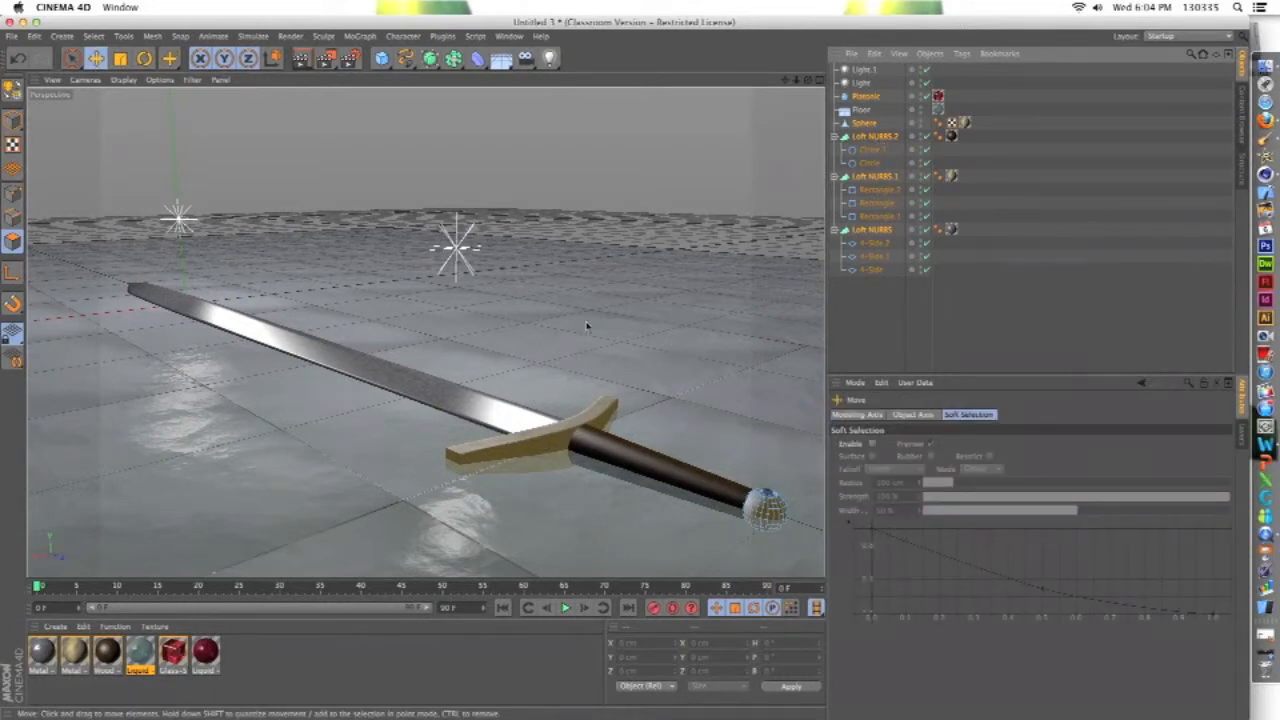
{"action": "left_click", "coordinate": [875, 136]}
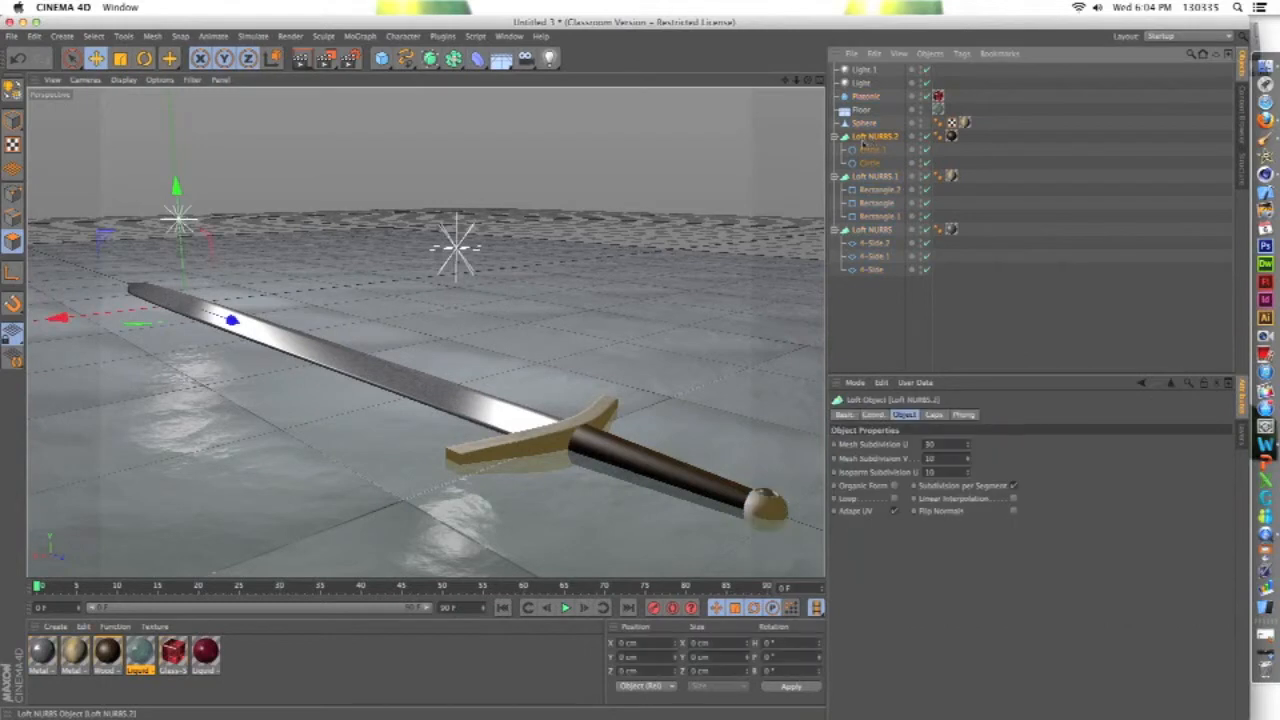
{"action": "left_click_drag", "start_coordinate": [179, 198], "coordinate": [179, 190]}
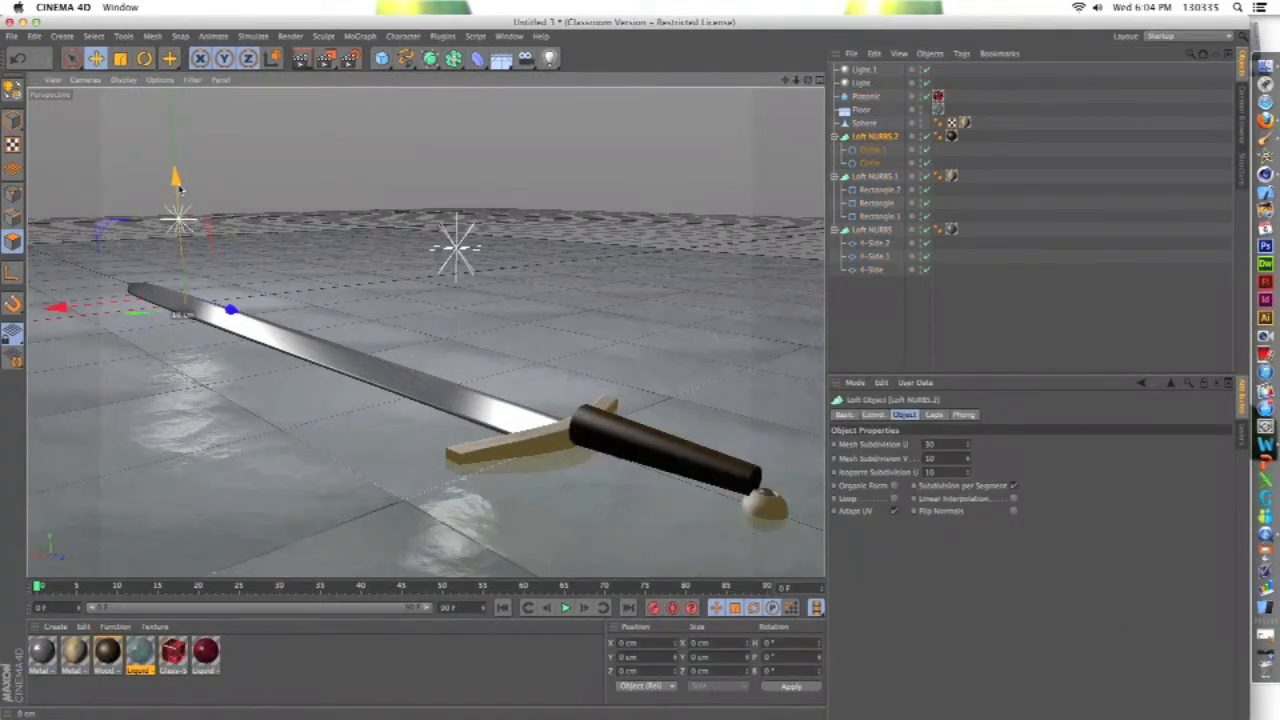
{"action": "left_click", "coordinate": [876, 177]}
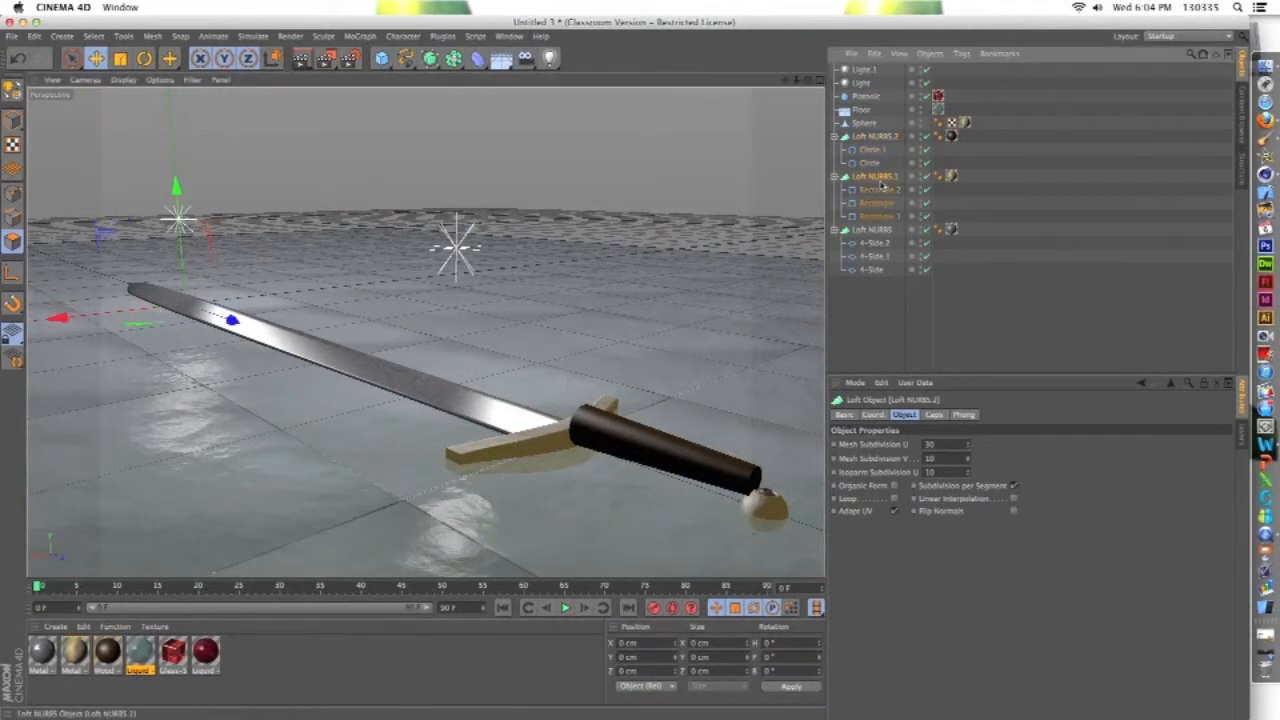
{"action": "left_click_drag", "start_coordinate": [176, 188], "coordinate": [176, 178]}
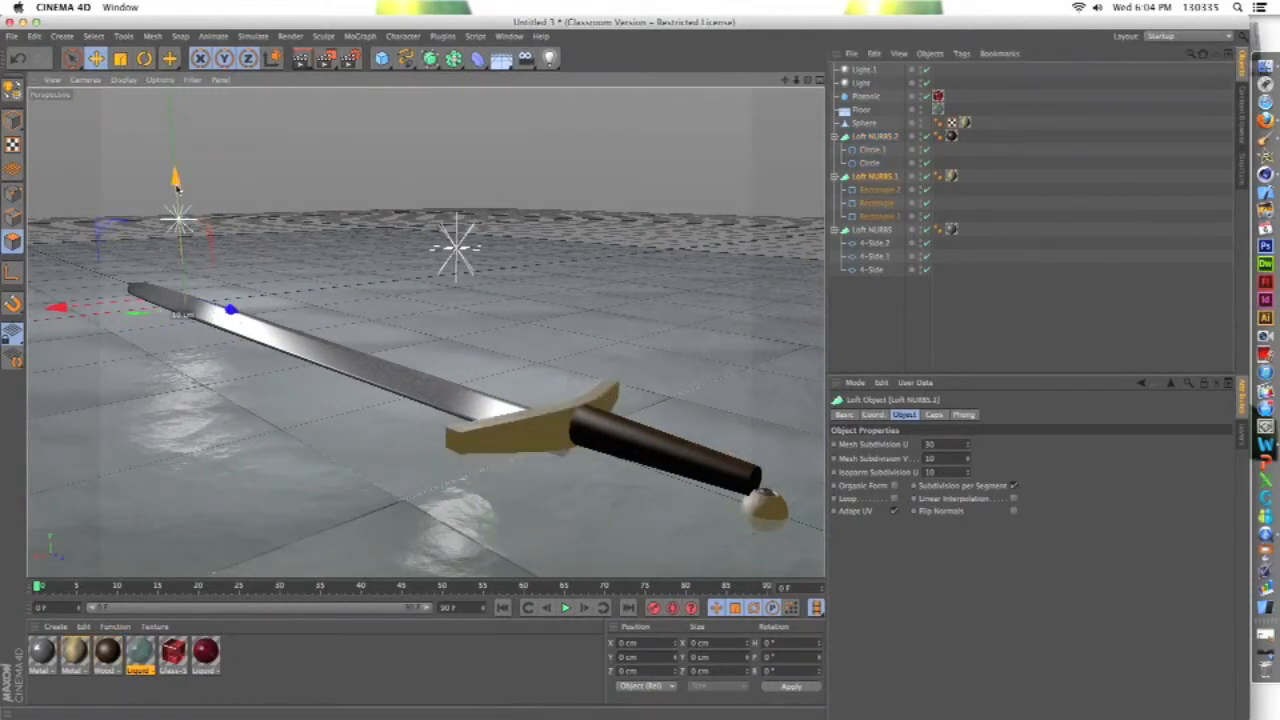
{"action": "left_click", "coordinate": [872, 229]}
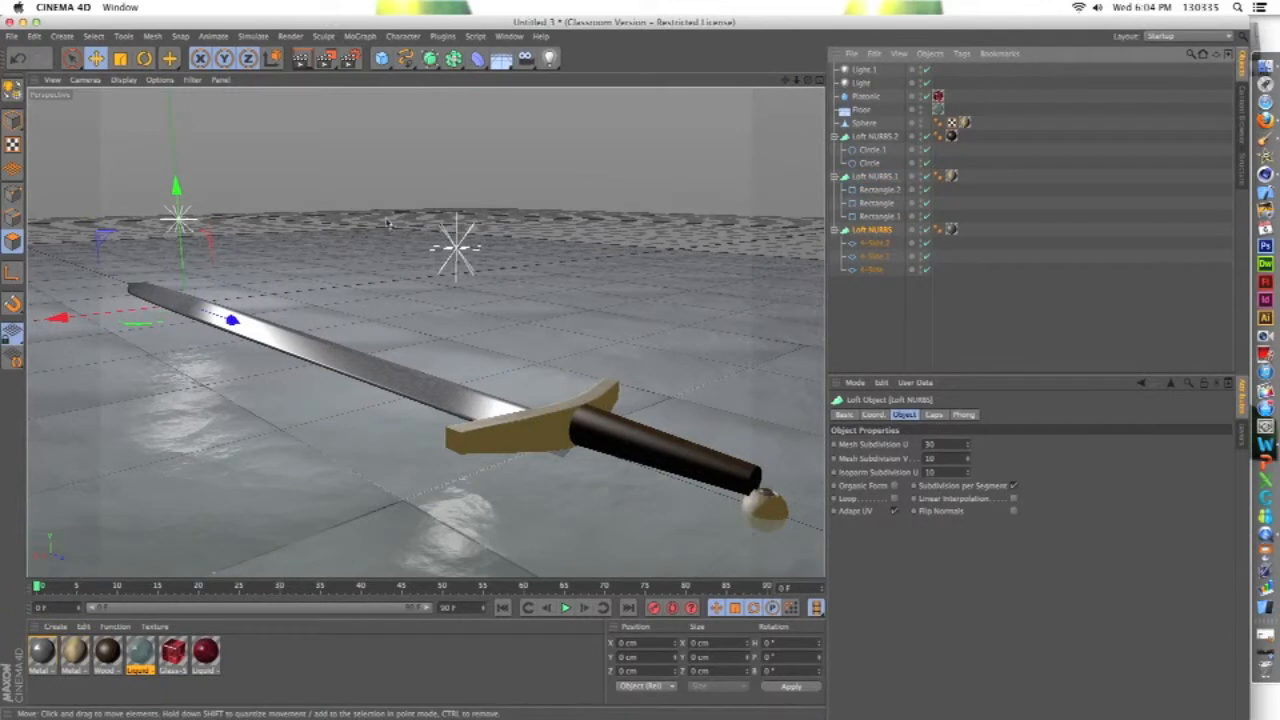
{"action": "left_click_drag", "start_coordinate": [176, 188], "coordinate": [176, 178]}
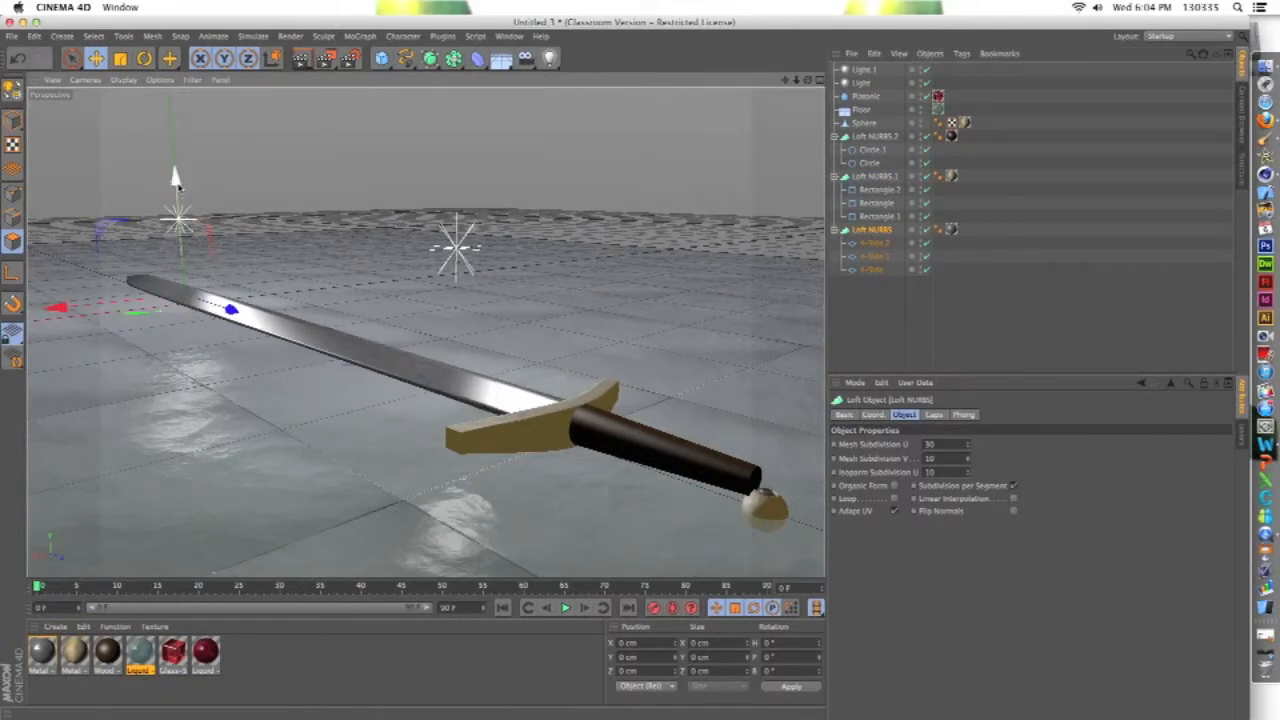
Step: Raise the pommel sphere to 10 cm along Y in Model mode and move the Platonic gem up along Y to match
{"action": "left_click", "coordinate": [866, 123]}
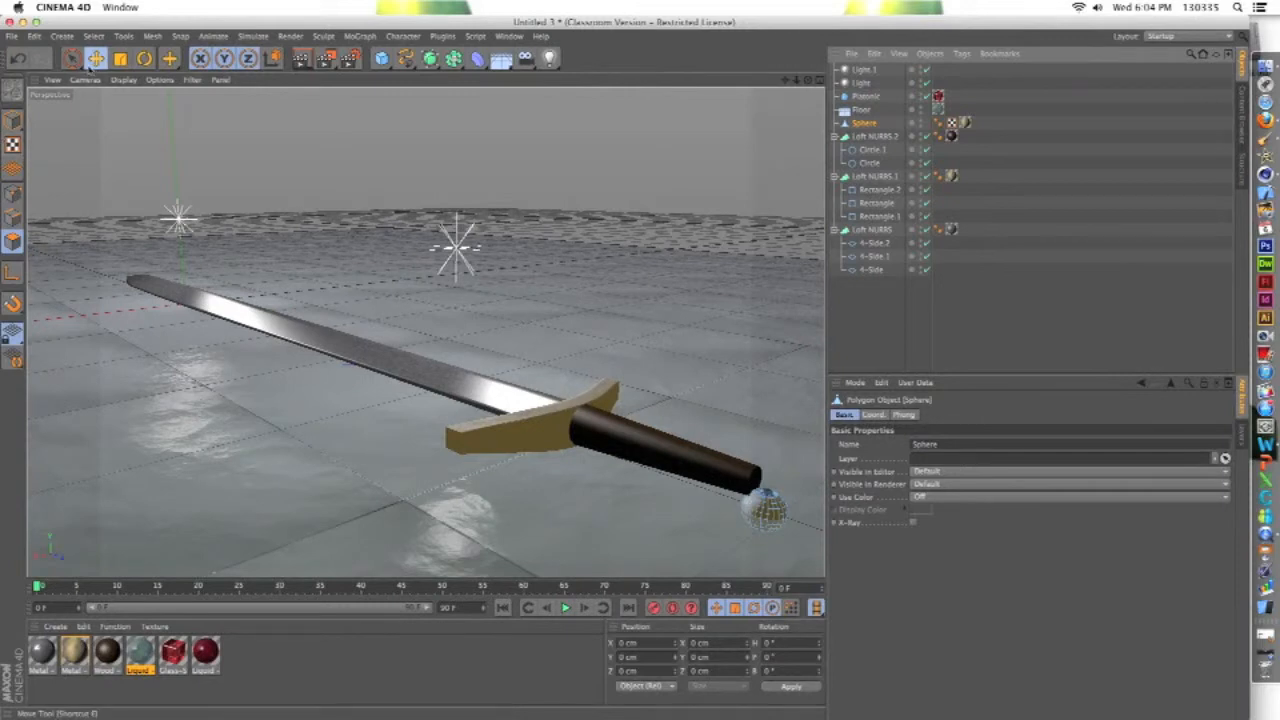
{"action": "left_click", "coordinate": [13, 120]}
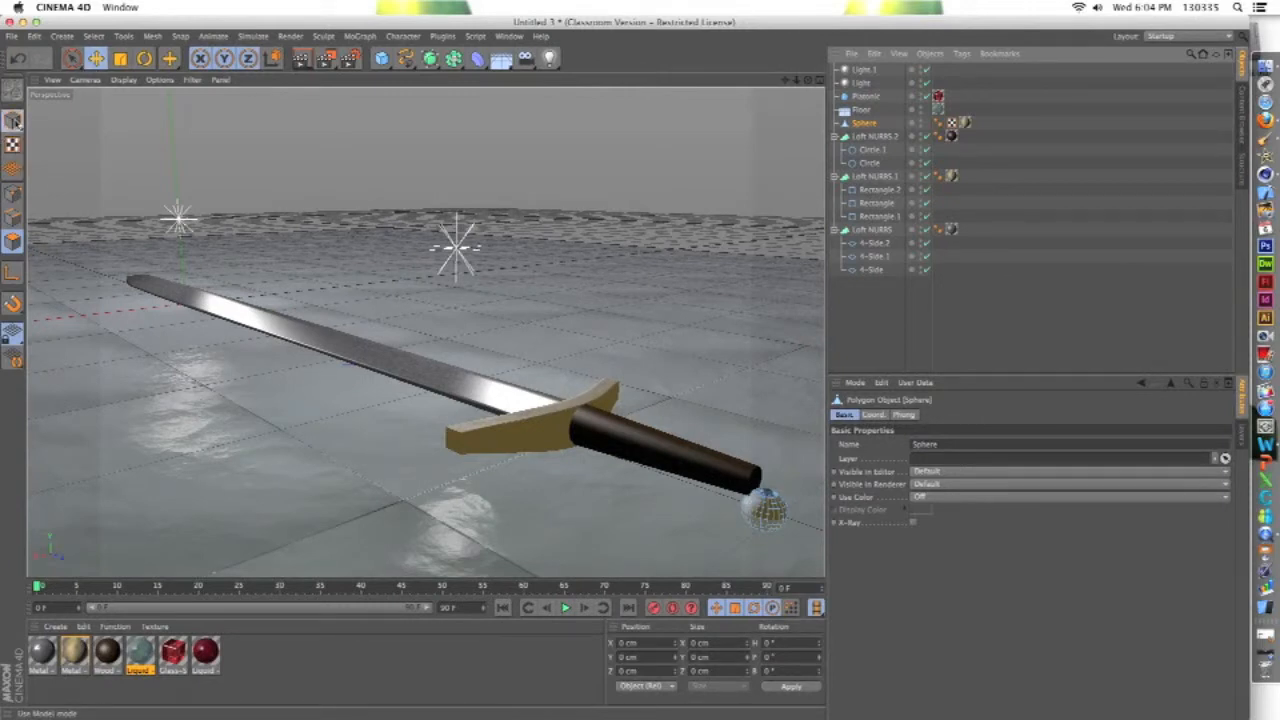
{"action": "left_click_drag", "start_coordinate": [777, 404], "coordinate": [779, 378]}
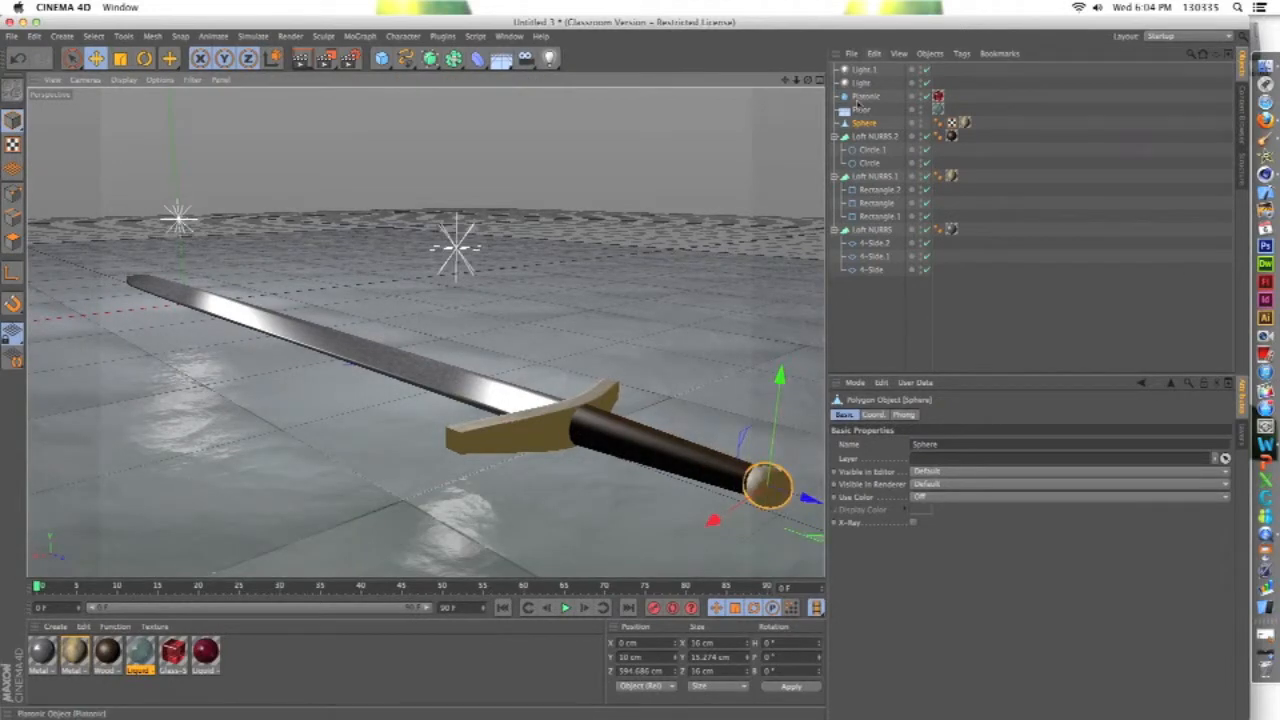
{"action": "left_click", "coordinate": [865, 96]}
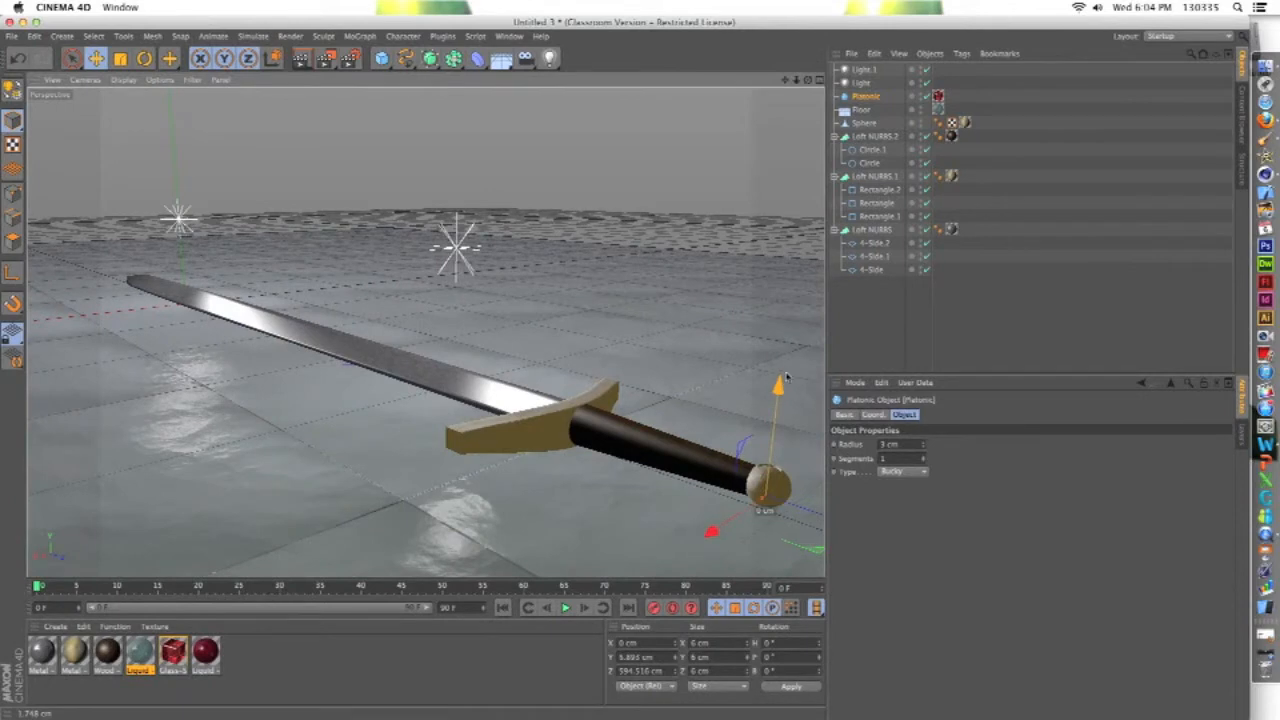
{"action": "left_click", "coordinate": [273, 484]}
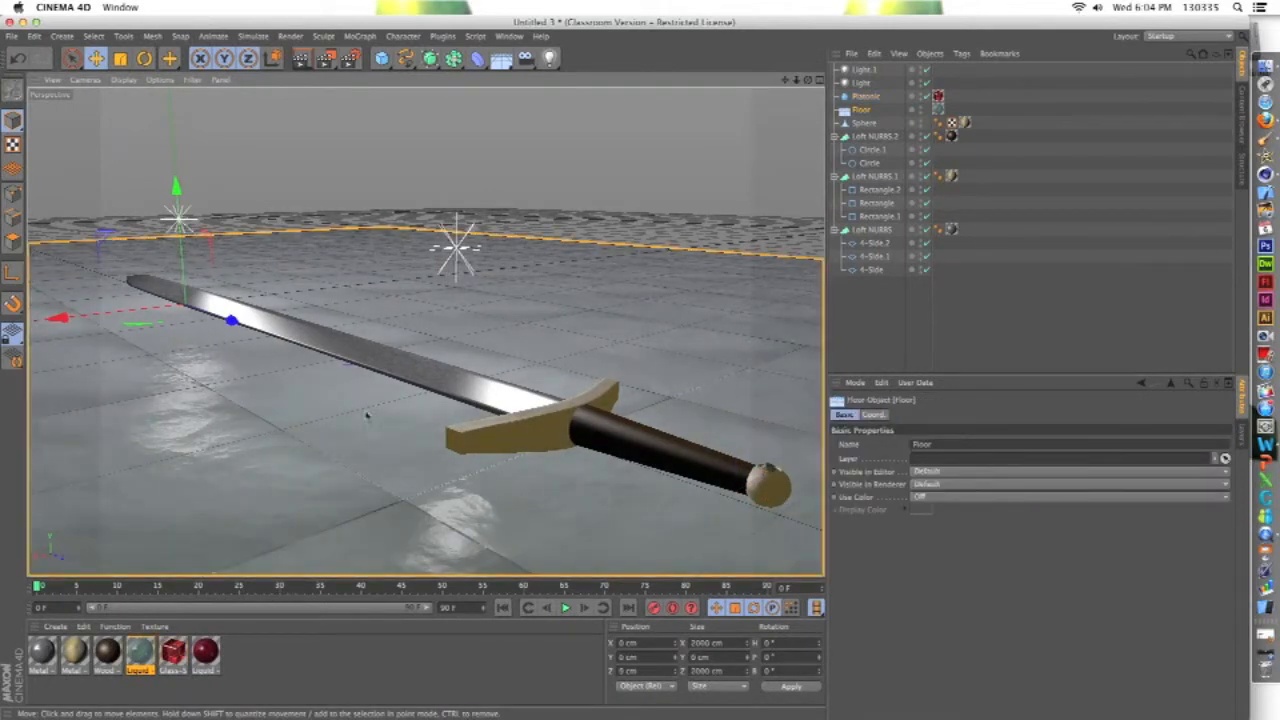
Step: Orbit closer to the hilt end and render the active view to check the raised sword above the water floor
{"action": "left_click_drag", "start_coordinate": [299, 372], "coordinate": [241, 372], "text": "alt"}
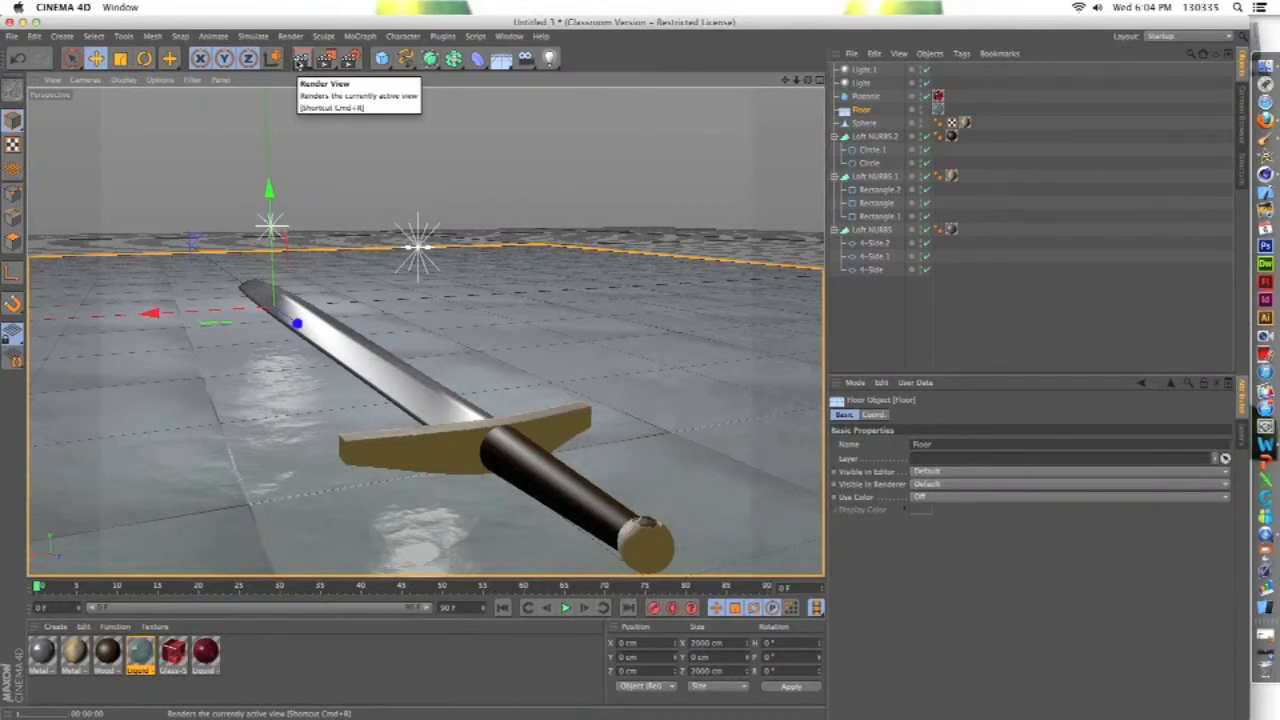
{"action": "left_click", "coordinate": [301, 59]}
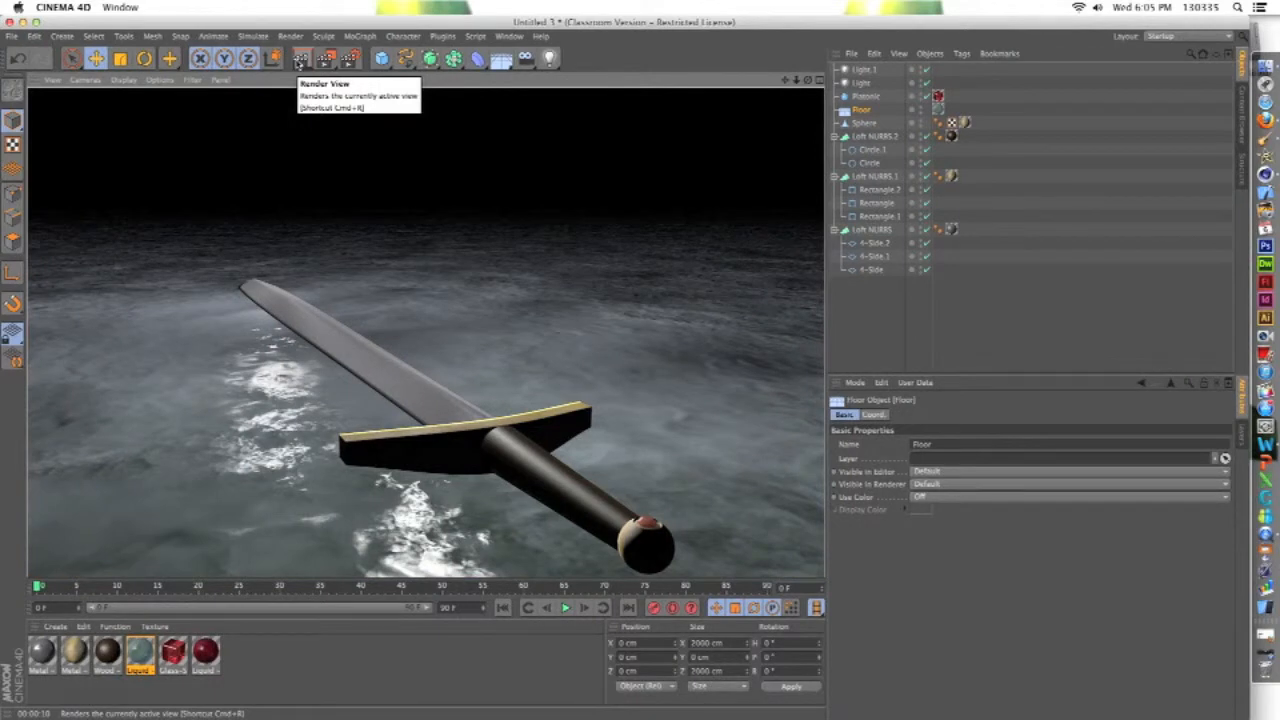
{"action": "left_click", "coordinate": [316, 225]}
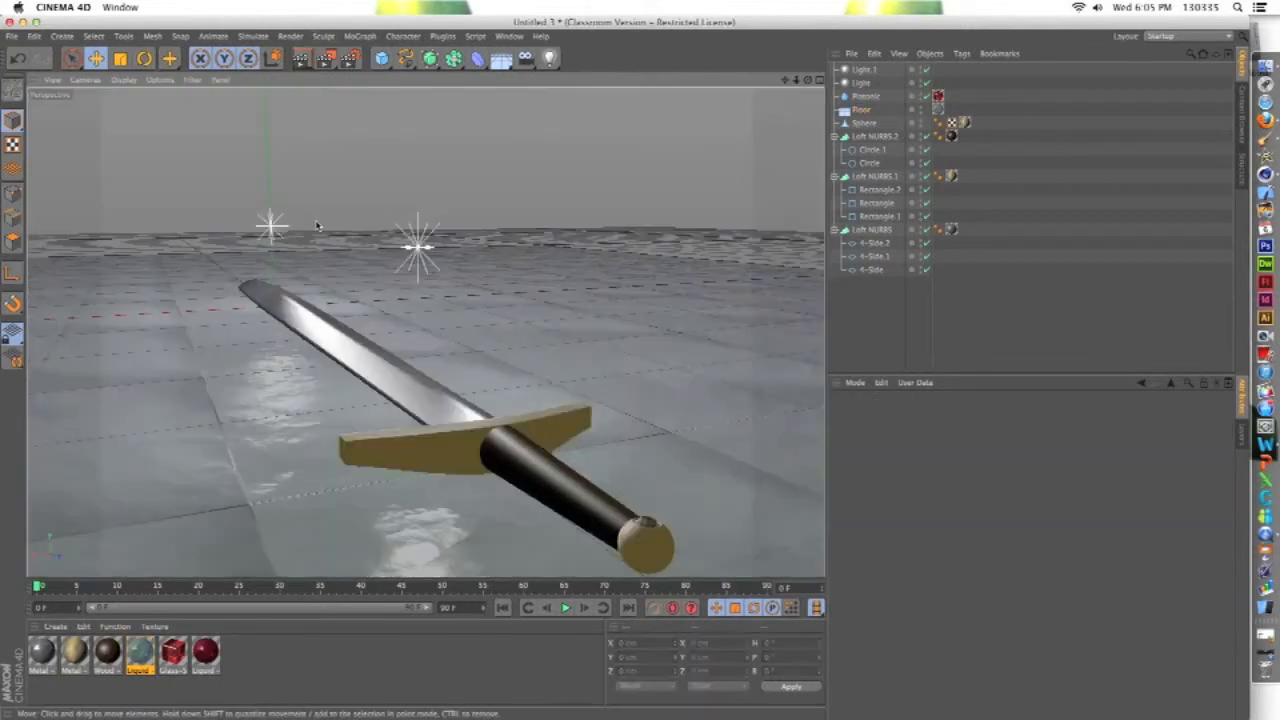
Step: Replace the floor's Liquid - Water Turbulent material with Liquid - Wine and render the active view
{"action": "left_click", "coordinate": [939, 110]}
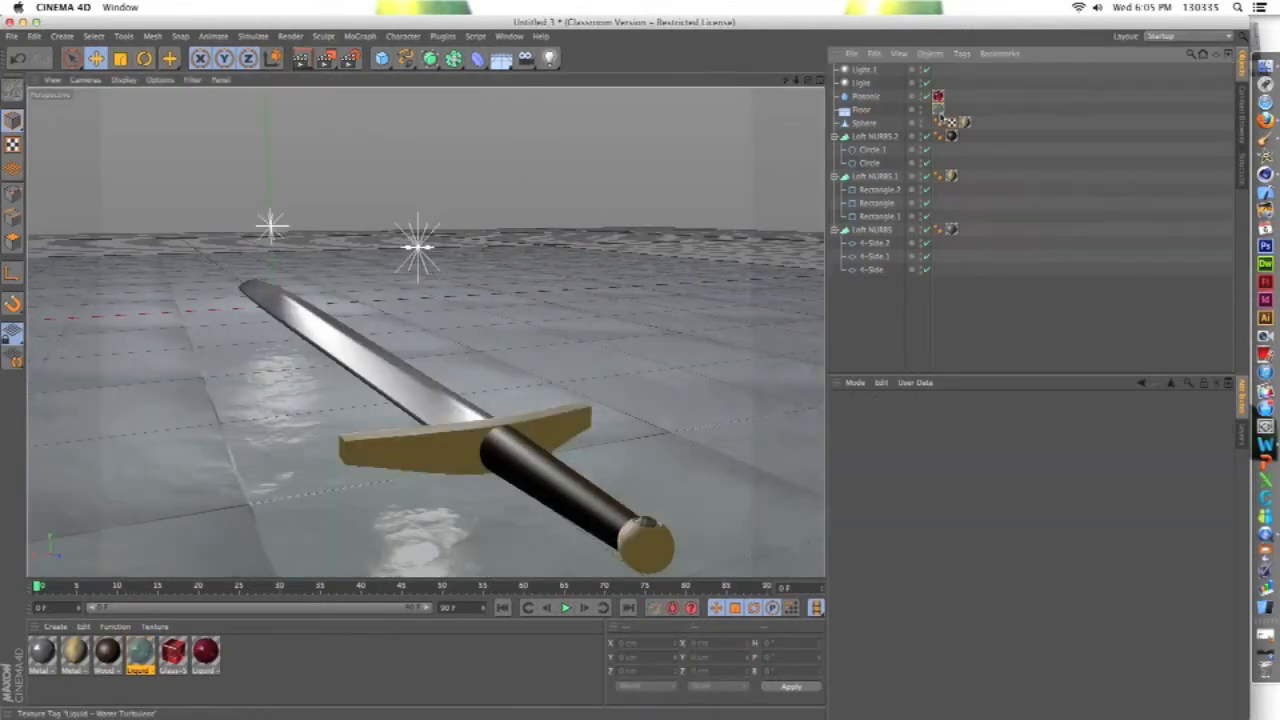
{"action": "key", "text": "Delete"}
{"action": "left_click_drag", "start_coordinate": [205, 652], "coordinate": [228, 560]}
{"action": "left_click_drag", "start_coordinate": [240, 517], "coordinate": [242, 517]}
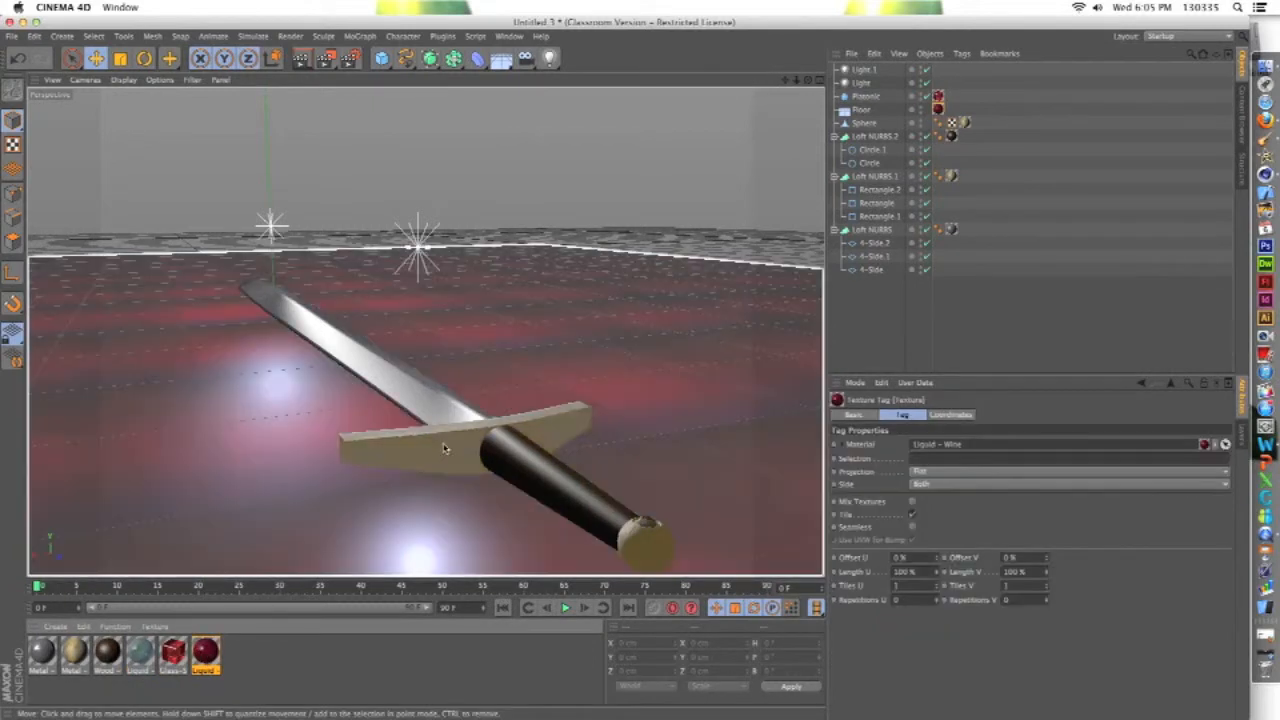
{"action": "left_click", "coordinate": [301, 59]}
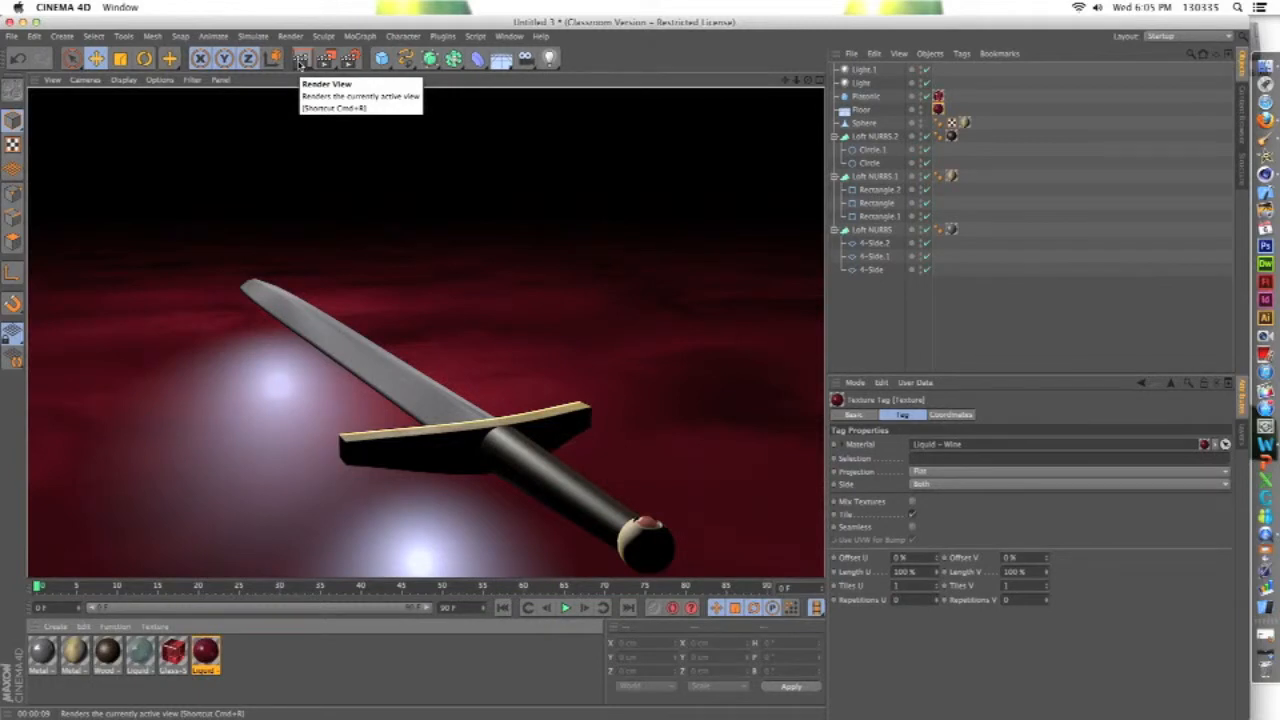
{"action": "left_click", "coordinate": [336, 195]}
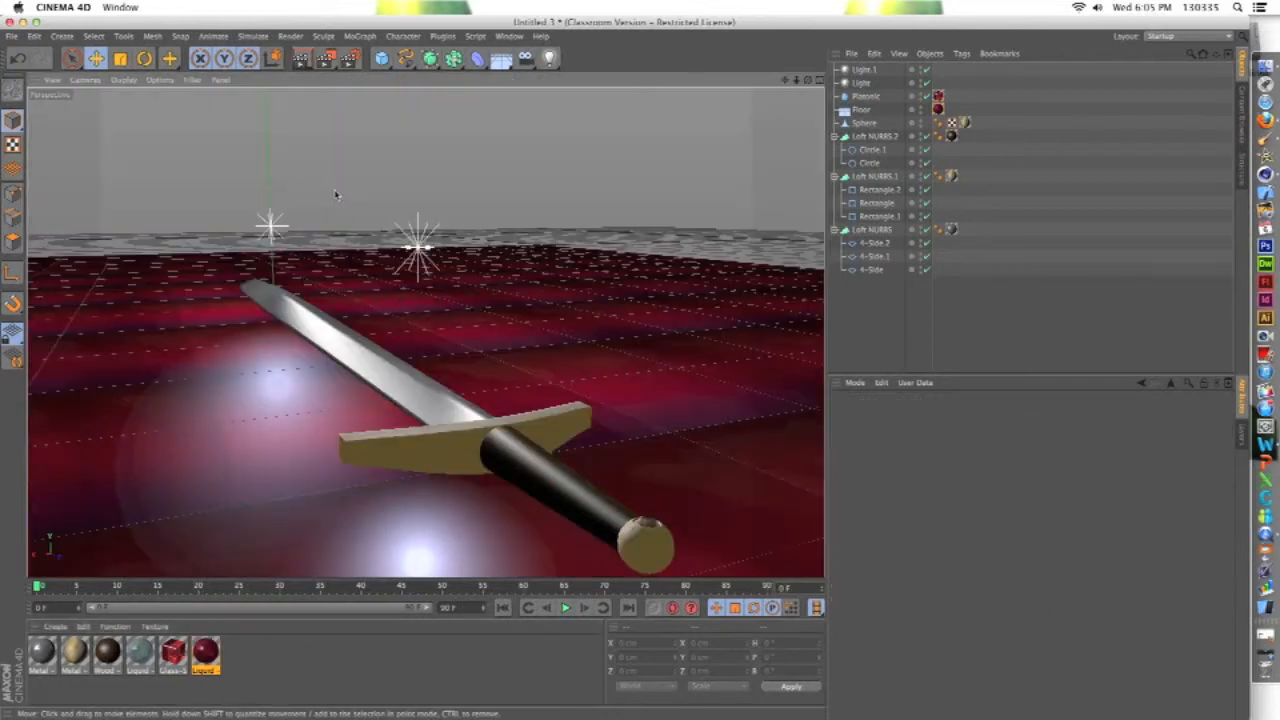
Step: Delete the light nearer the hilt, keeping only the one by the blade's tip
{"action": "left_click", "coordinate": [466, 262]}
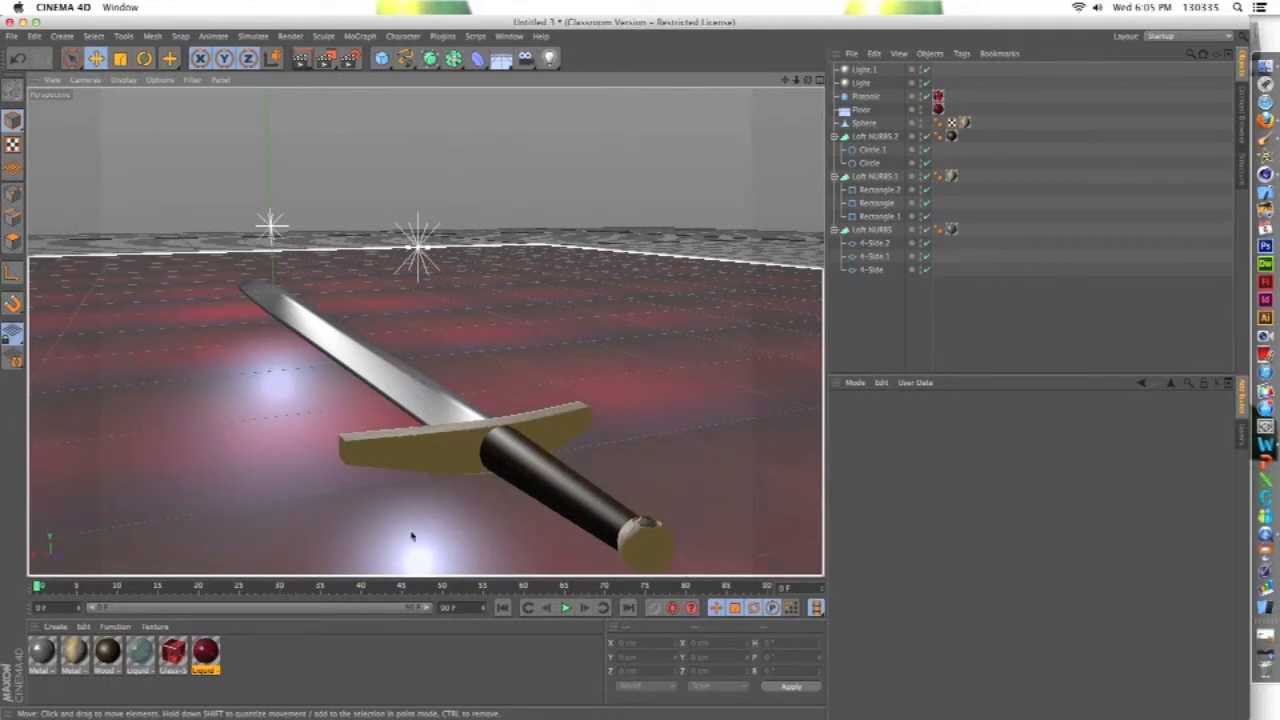
{"action": "left_click", "coordinate": [862, 83]}
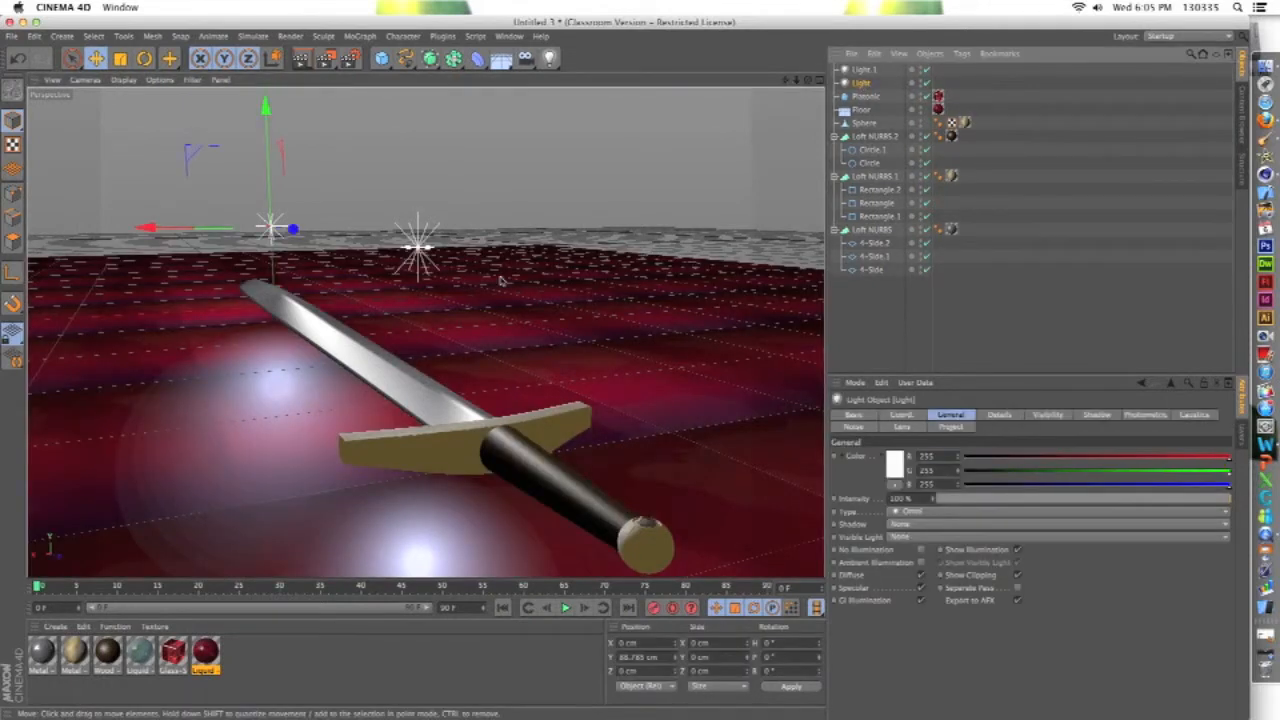
{"action": "key", "text": "Delete"}
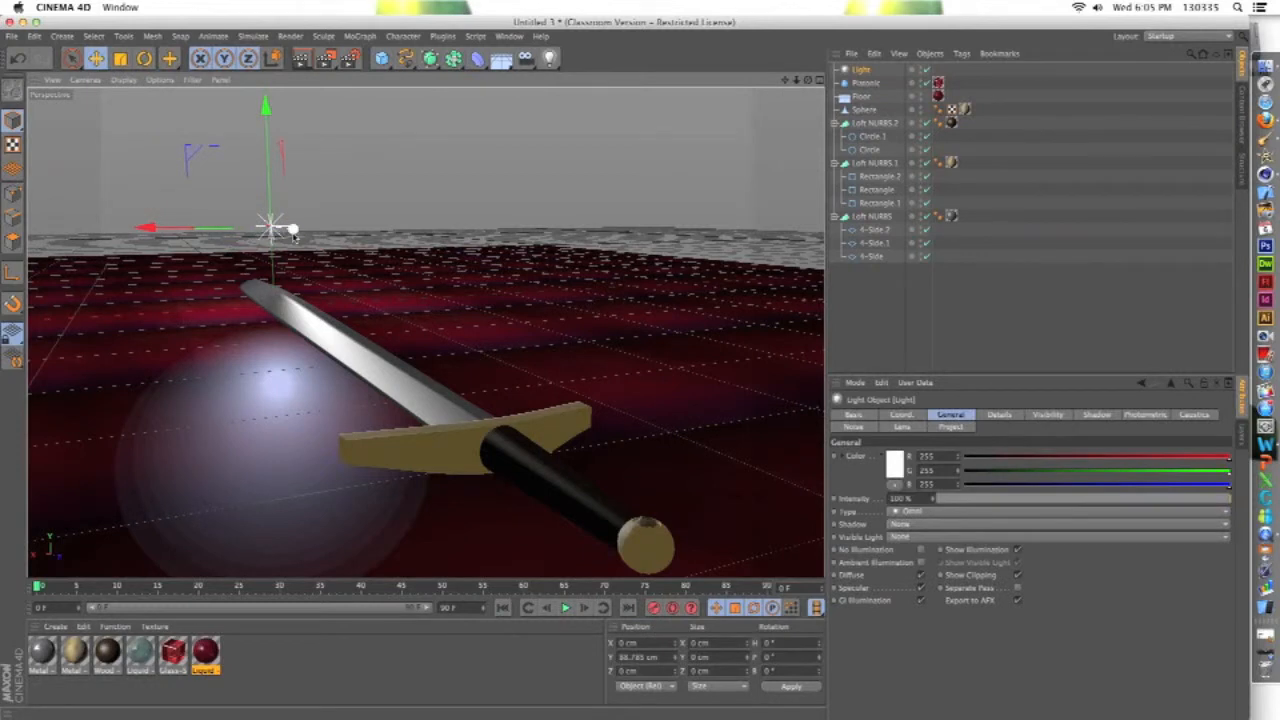
Step: Move the remaining light to about 240 cm along Z, raise it to about 209 cm along Y, and render the view
{"action": "left_click_drag", "start_coordinate": [293, 236], "coordinate": [350, 240]}
{"action": "left_click_drag", "start_coordinate": [326, 120], "coordinate": [334, 99]}
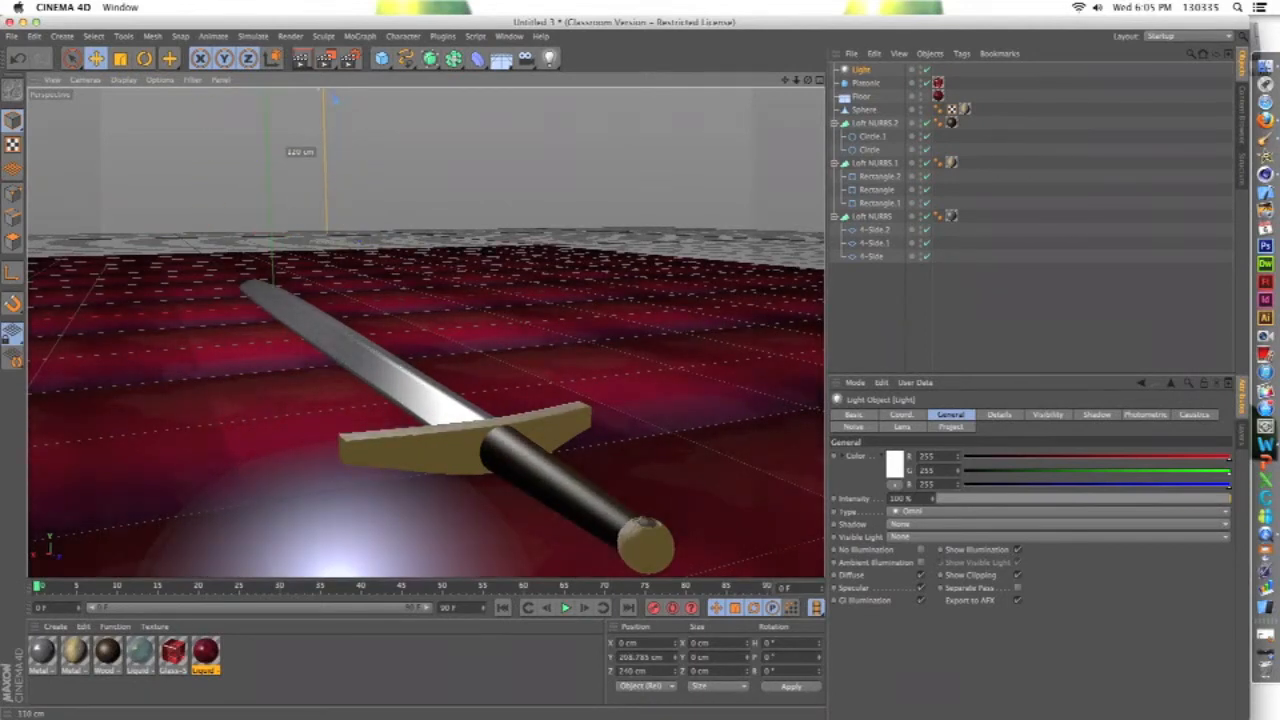
{"action": "left_click", "coordinate": [302, 60]}
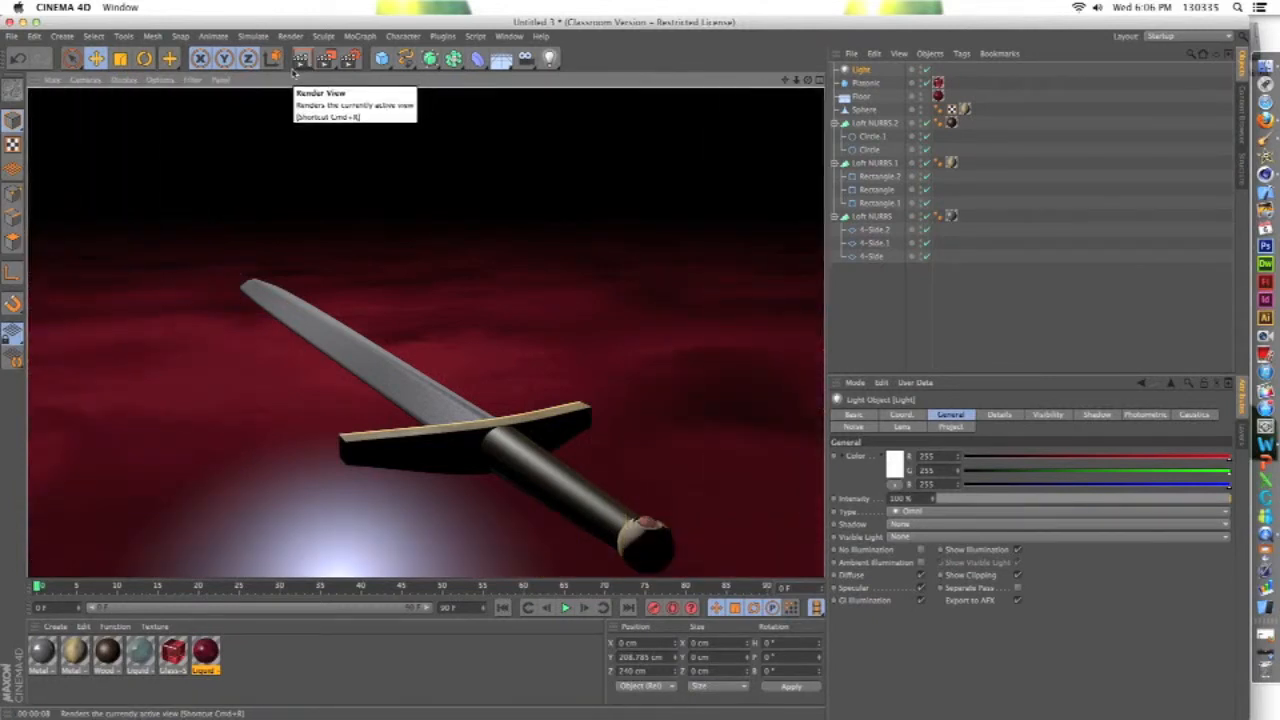
Step: Select the 4-Side.1 spline inside the blade's Loft NURBS and move it along Z toward the hilt
{"action": "left_click", "coordinate": [265, 305]}
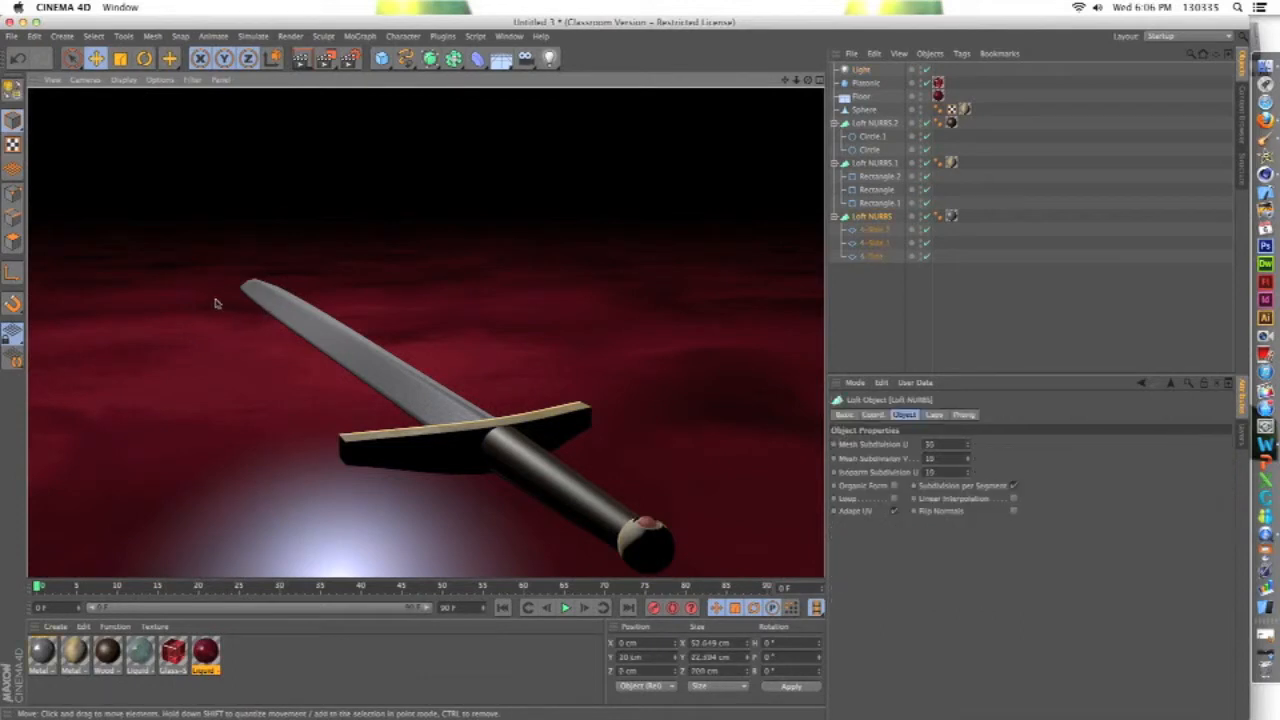
{"action": "scroll", "coordinate": [214, 291], "scroll_direction": "up", "scroll_amount": 5}
{"action": "left_click_drag", "start_coordinate": [214, 291], "coordinate": [440, 433], "text": "alt"}
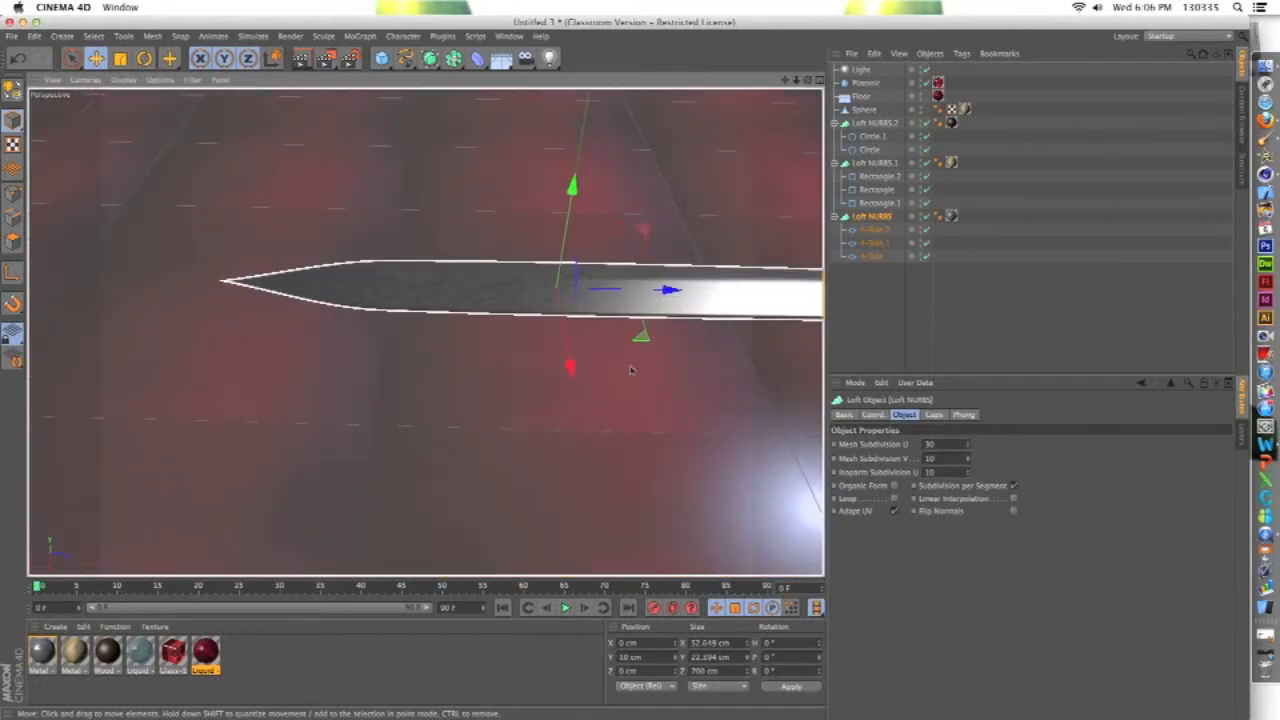
{"action": "left_click", "coordinate": [872, 231]}
{"action": "left_click", "coordinate": [876, 243]}
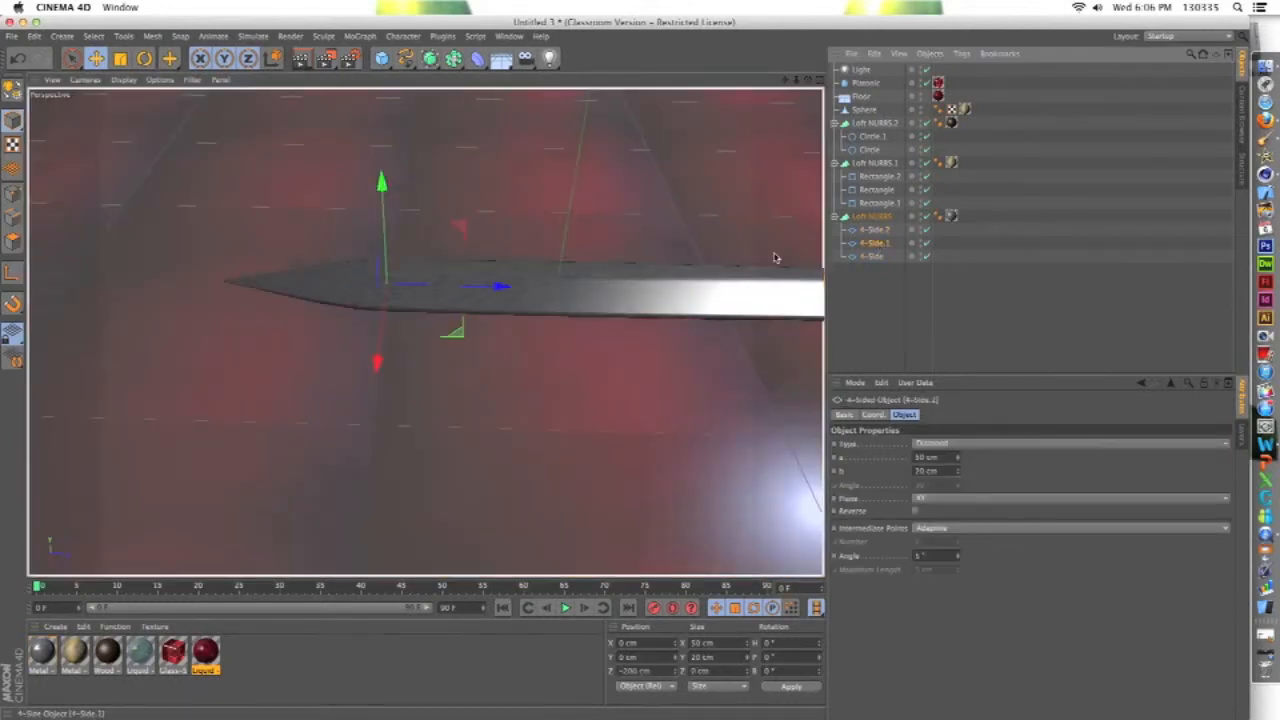
{"action": "left_click_drag", "start_coordinate": [500, 288], "coordinate": [535, 292]}
Step: Examine the reshaped blade and the whole sword from several angles and distances, ending with a low view from the pommel end
{"action": "scroll", "coordinate": [651, 364], "scroll_direction": "down", "scroll_amount": 10}
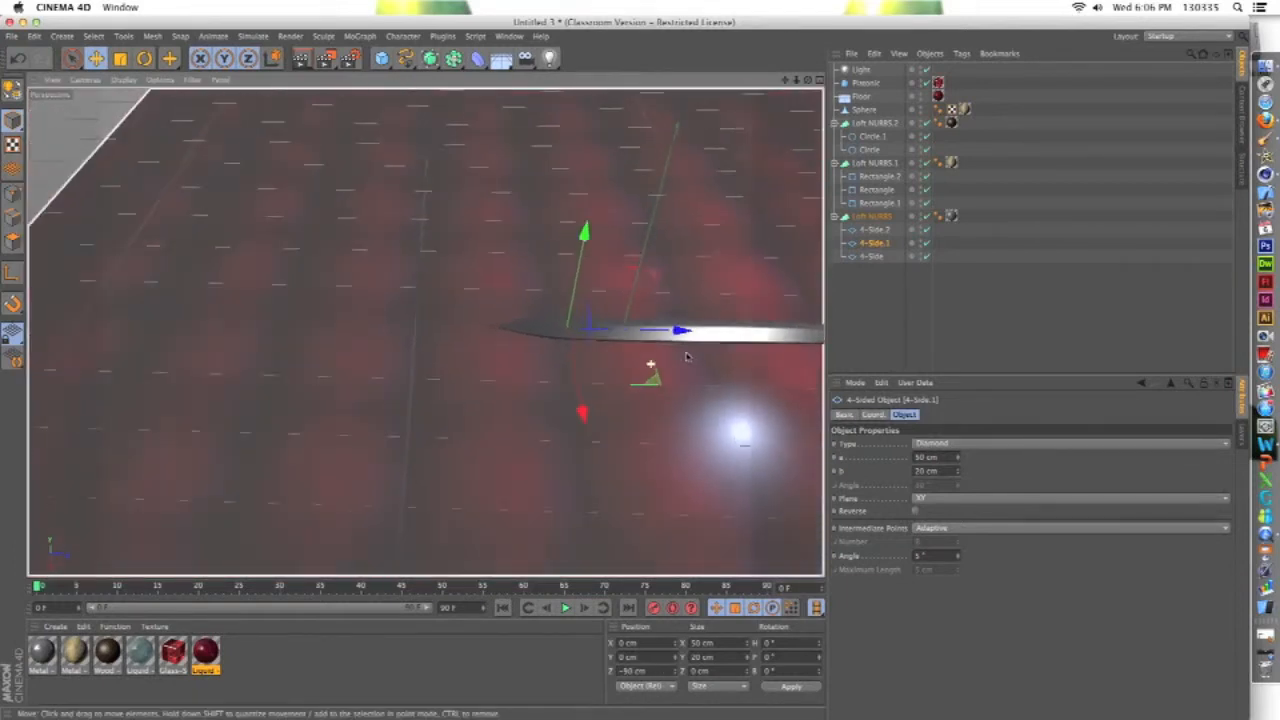
{"action": "scroll", "coordinate": [734, 350], "scroll_direction": "up", "scroll_amount": 10}
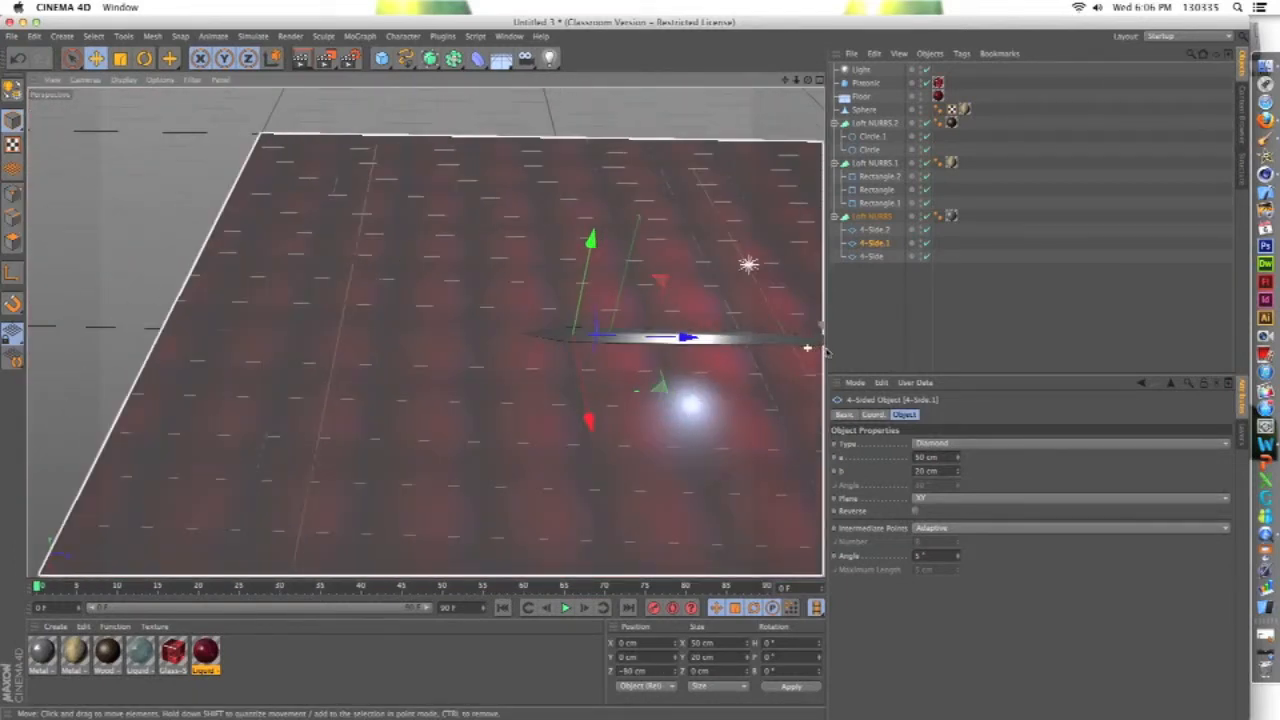
{"action": "right_click_drag", "start_coordinate": [829, 352], "coordinate": [850, 355], "text": "alt"}
{"action": "left_click_drag", "start_coordinate": [778, 395], "coordinate": [683, 356], "text": "alt"}
{"action": "scroll", "coordinate": [682, 354], "scroll_direction": "down", "scroll_amount": 10}
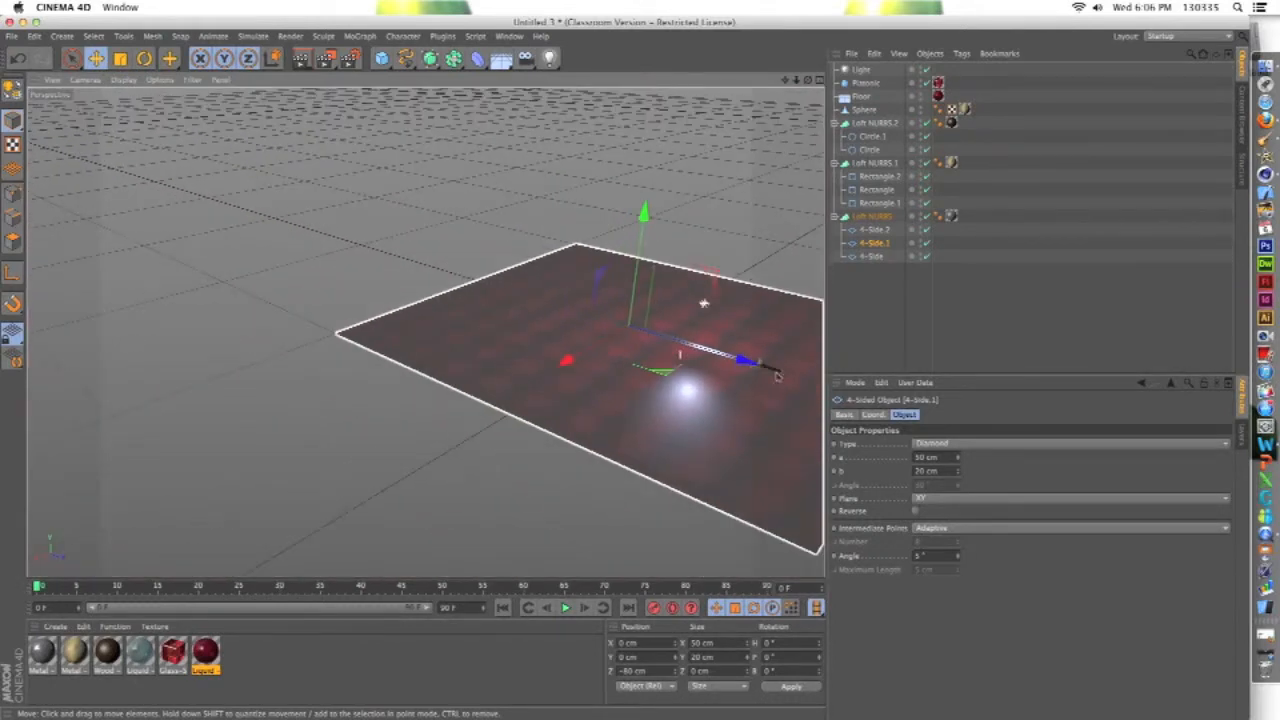
{"action": "scroll", "coordinate": [782, 374], "scroll_direction": "up", "scroll_amount": 3}
{"action": "scroll", "coordinate": [782, 374], "scroll_direction": "up", "scroll_amount": 8}
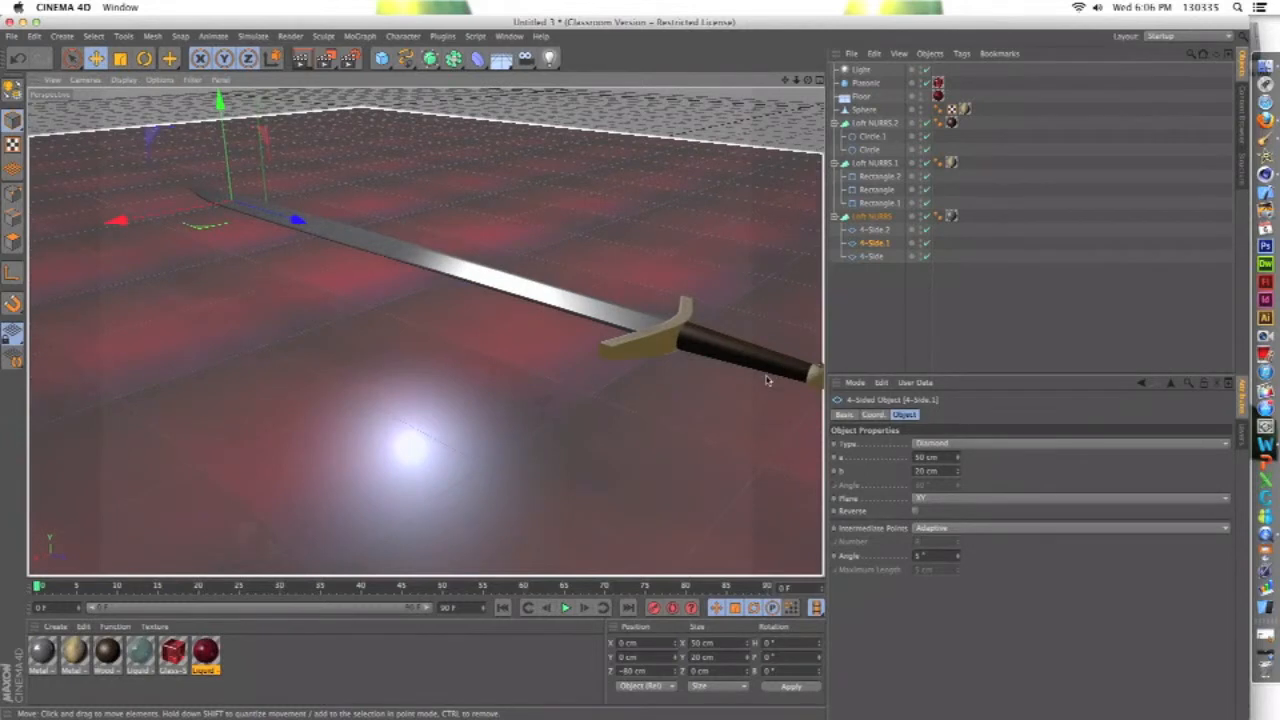
{"action": "scroll", "coordinate": [765, 380], "scroll_direction": "down", "scroll_amount": 5}
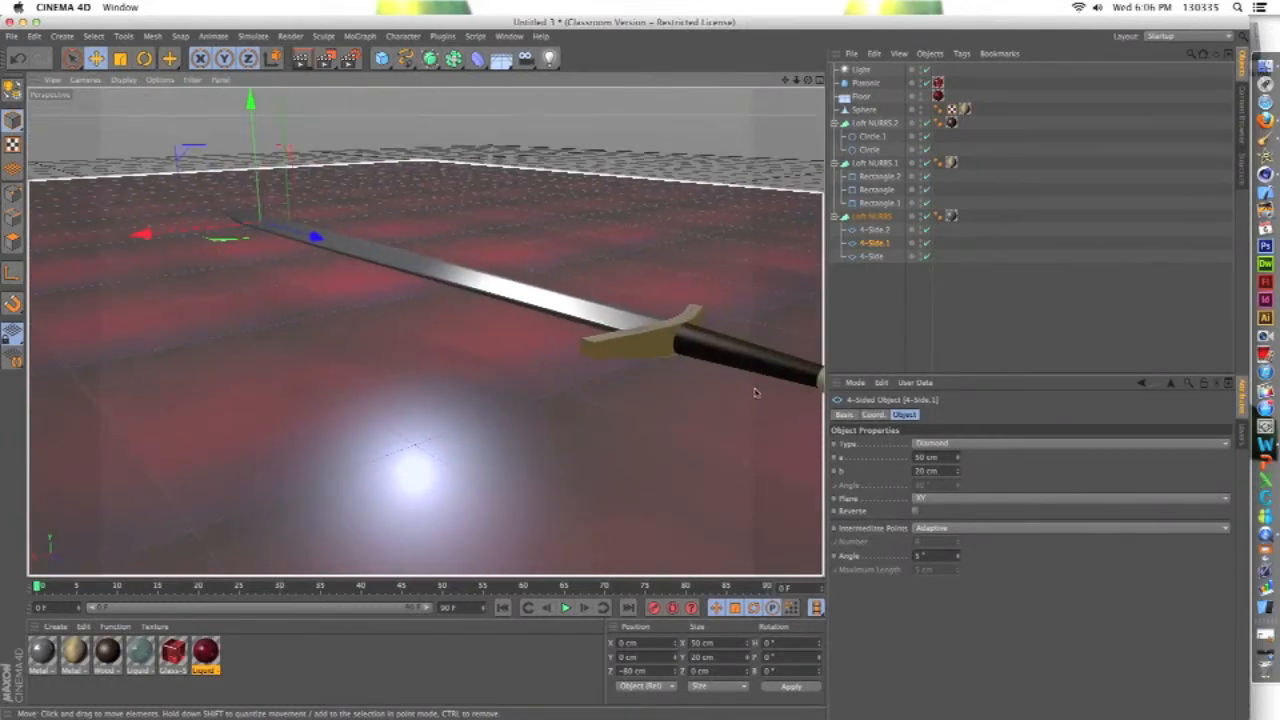
{"action": "right_click_drag", "start_coordinate": [787, 391], "coordinate": [824, 391], "text": "alt"}
{"action": "left_click_drag", "start_coordinate": [742, 378], "coordinate": [664, 390], "text": "alt"}
{"action": "scroll", "coordinate": [640, 345], "scroll_direction": "down", "scroll_amount": 3}
{"action": "left_click_drag", "start_coordinate": [593, 292], "coordinate": [593, 279], "text": "alt"}
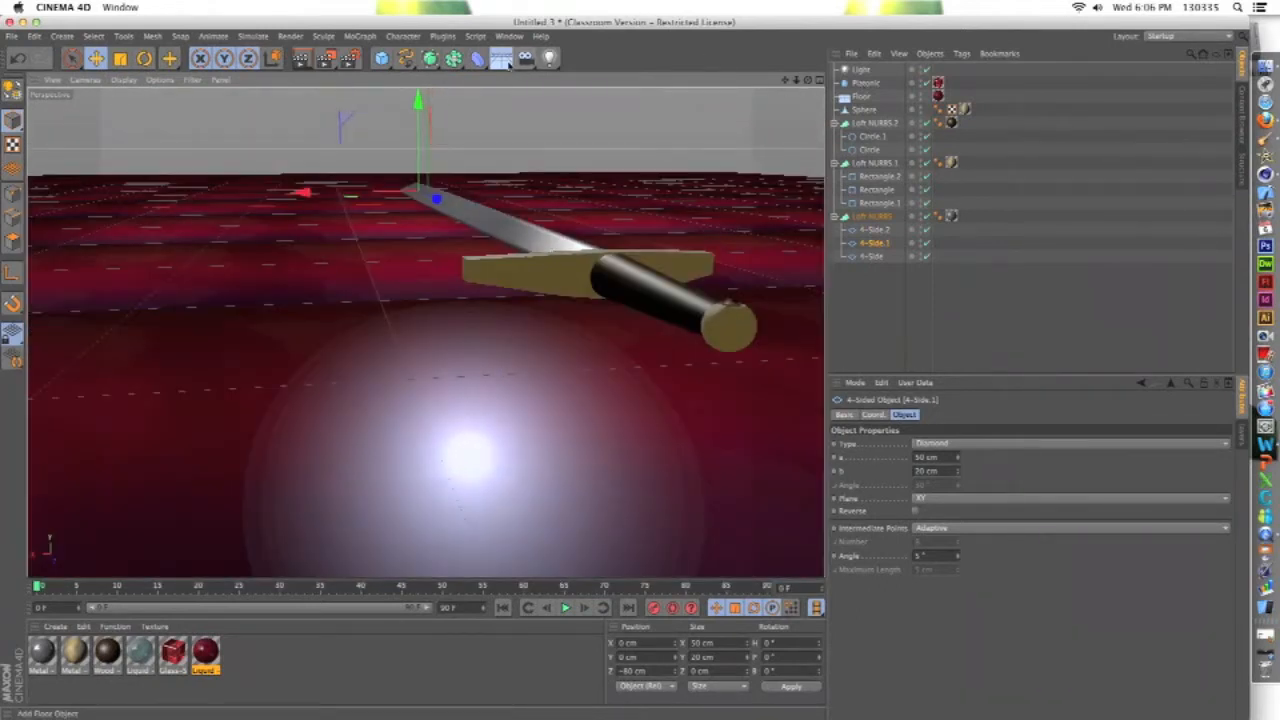
Step: Find the HDRI_01 preset in the content library and load it as a scene material
{"action": "left_click", "coordinate": [502, 59]}
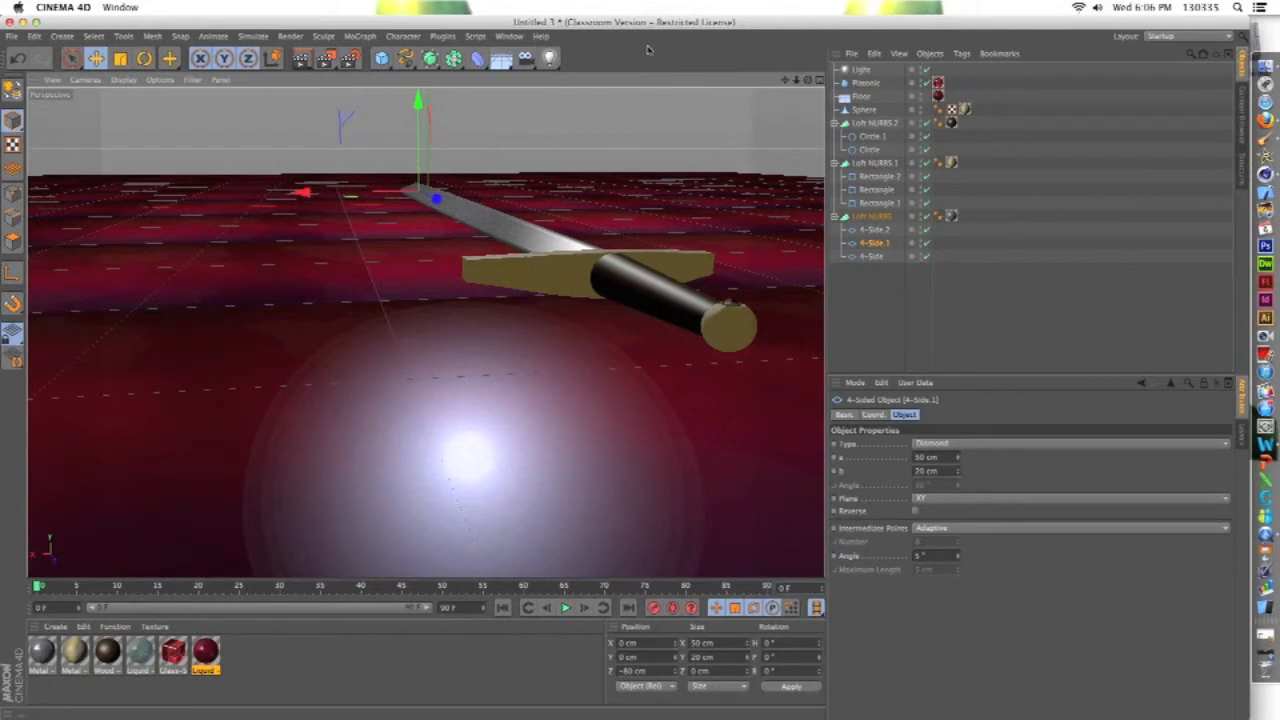
{"action": "left_click", "coordinate": [507, 62]}
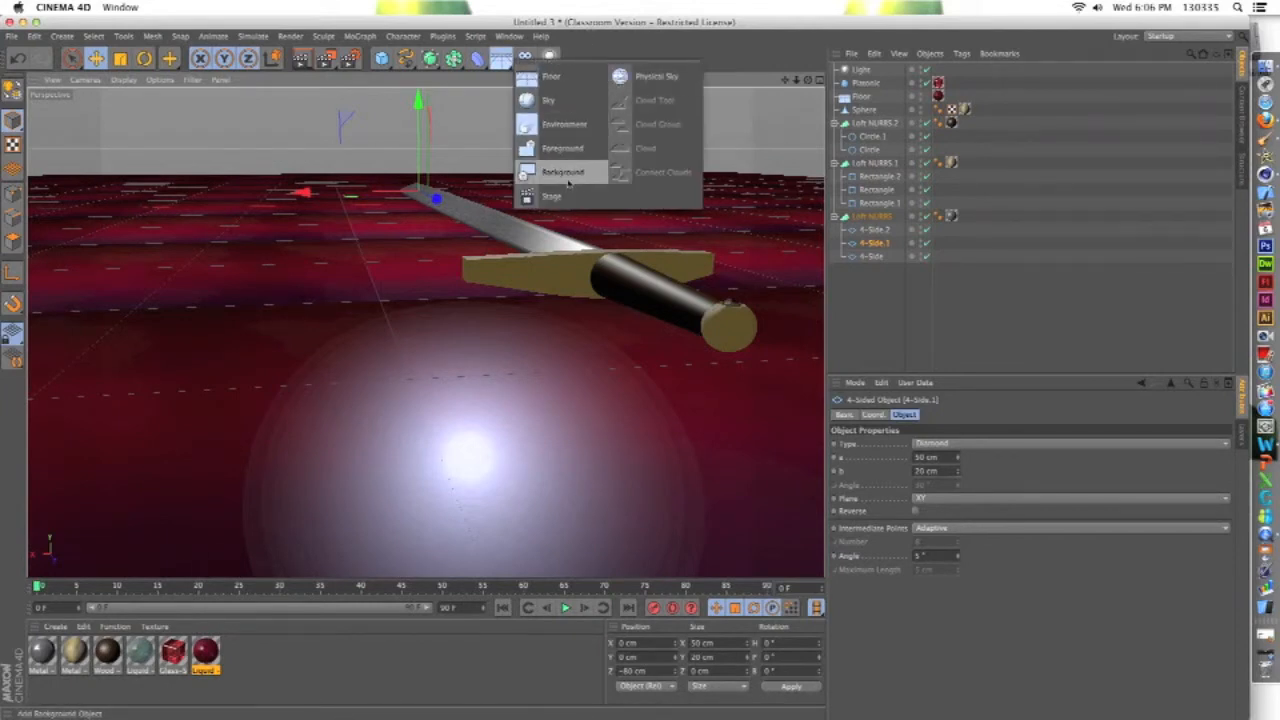
{"action": "left_click", "coordinate": [1243, 127]}
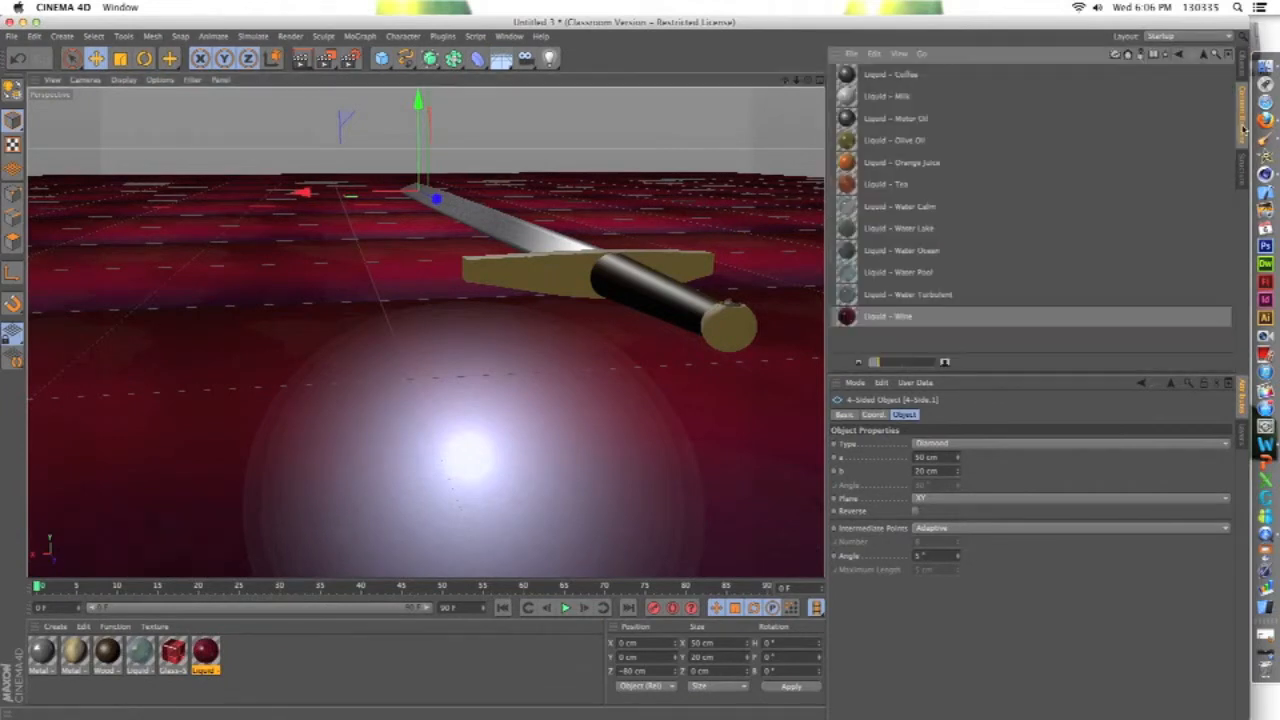
{"action": "left_click", "coordinate": [1204, 60]}
{"action": "double_click", "coordinate": [905, 208]}
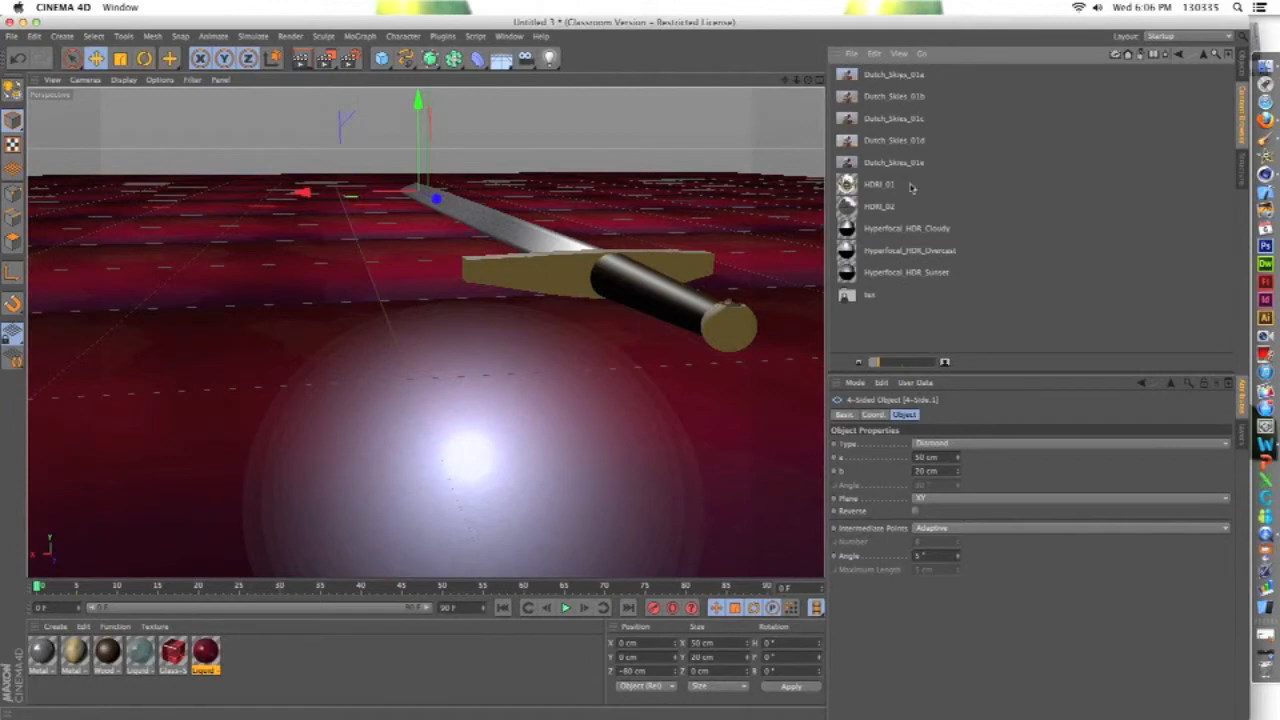
{"action": "left_click", "coordinate": [897, 188]}
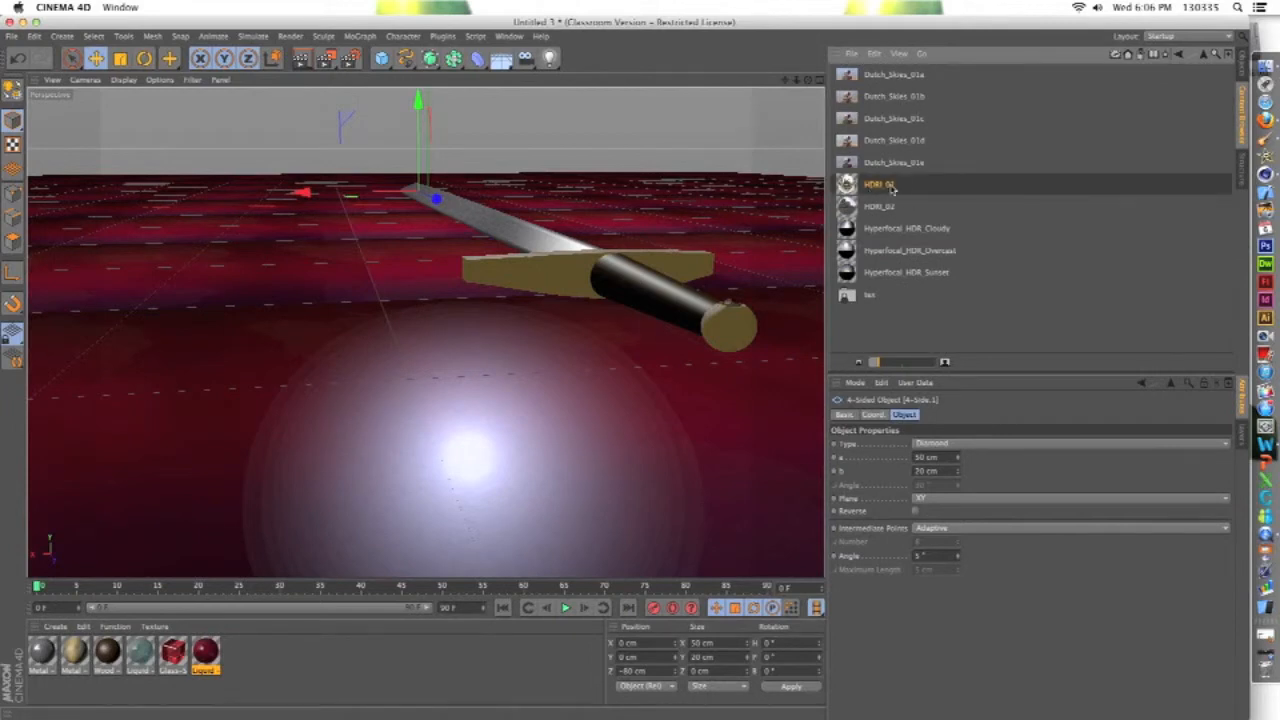
{"action": "left_click_drag", "start_coordinate": [860, 192], "coordinate": [973, 297]}
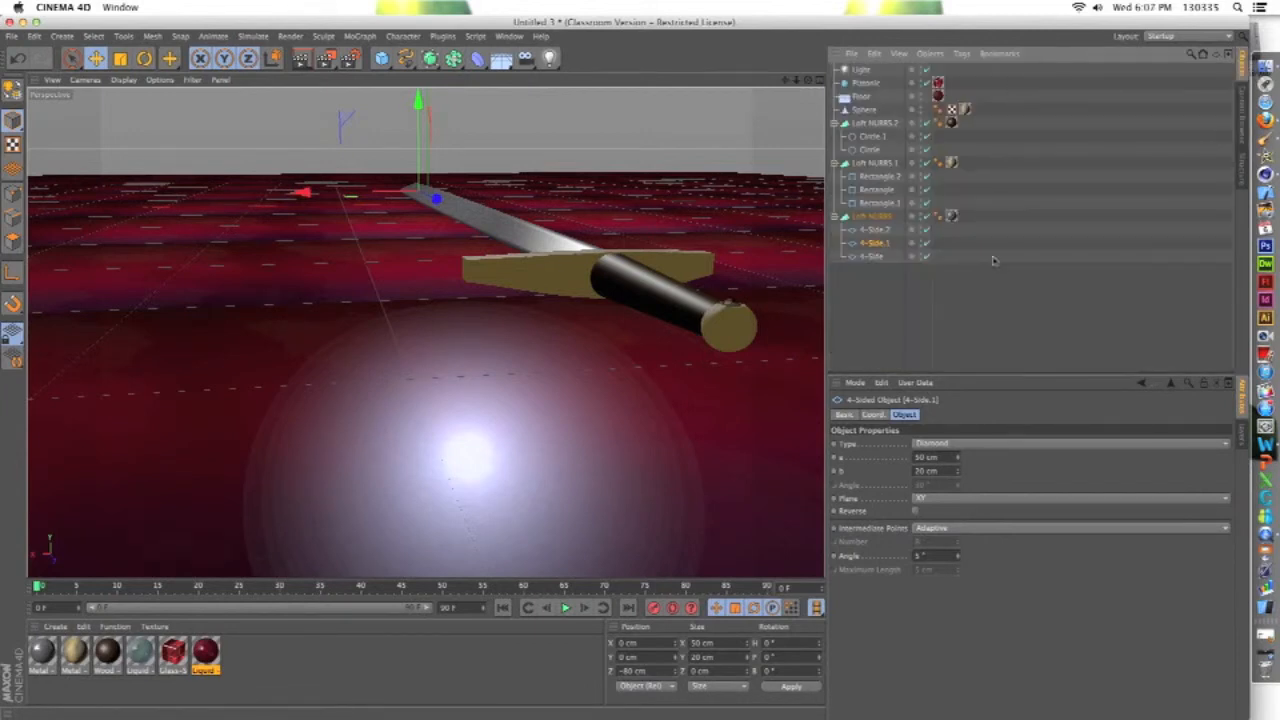
{"action": "left_click", "coordinate": [1243, 112]}
{"action": "double_click", "coordinate": [875, 184]}
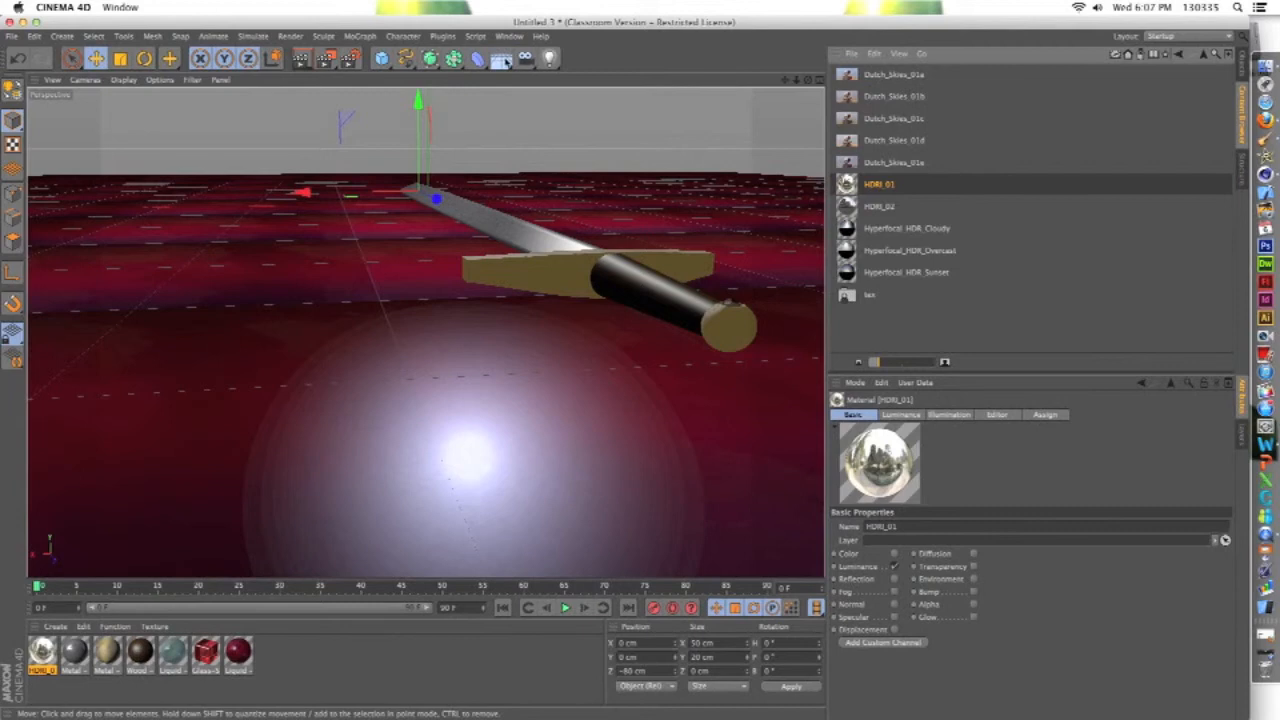
Step: Add a Sky object to the scene and apply the HDRI_01 material to it
{"action": "left_click_drag", "start_coordinate": [505, 62], "coordinate": [540, 100]}
{"action": "left_click_drag", "start_coordinate": [42, 652], "coordinate": [285, 136]}
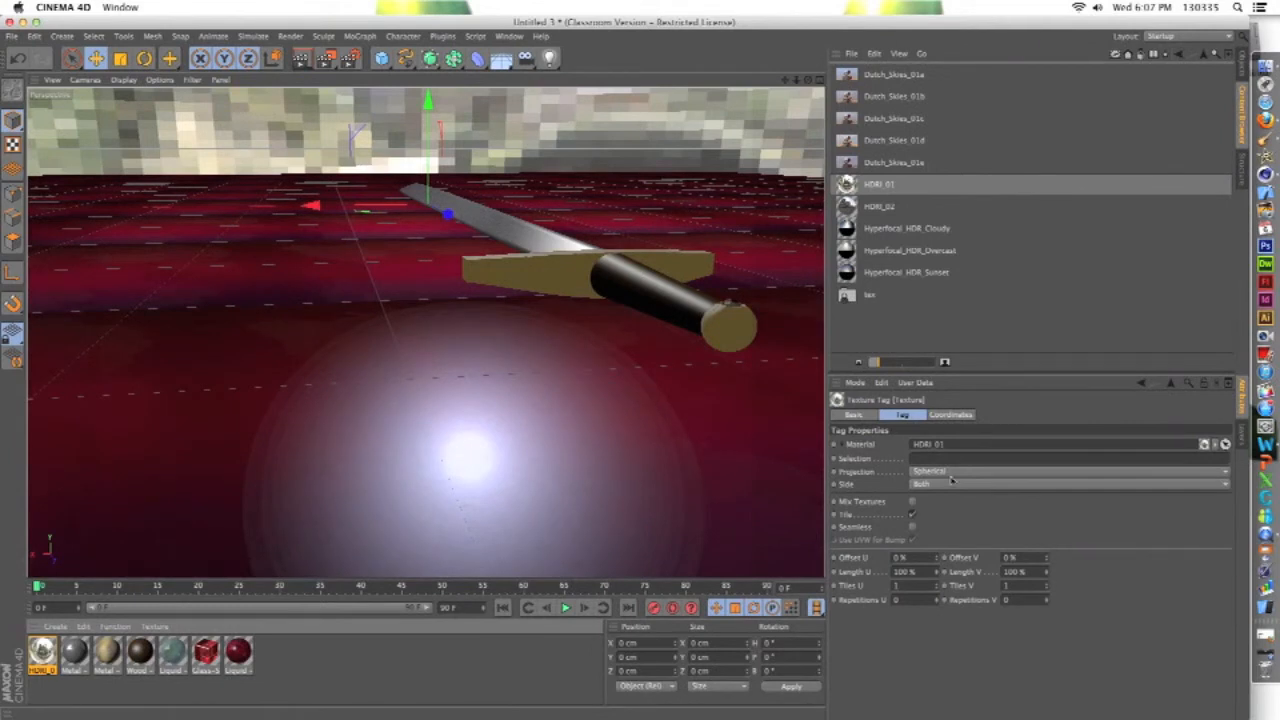
{"action": "left_click", "coordinate": [1244, 74]}
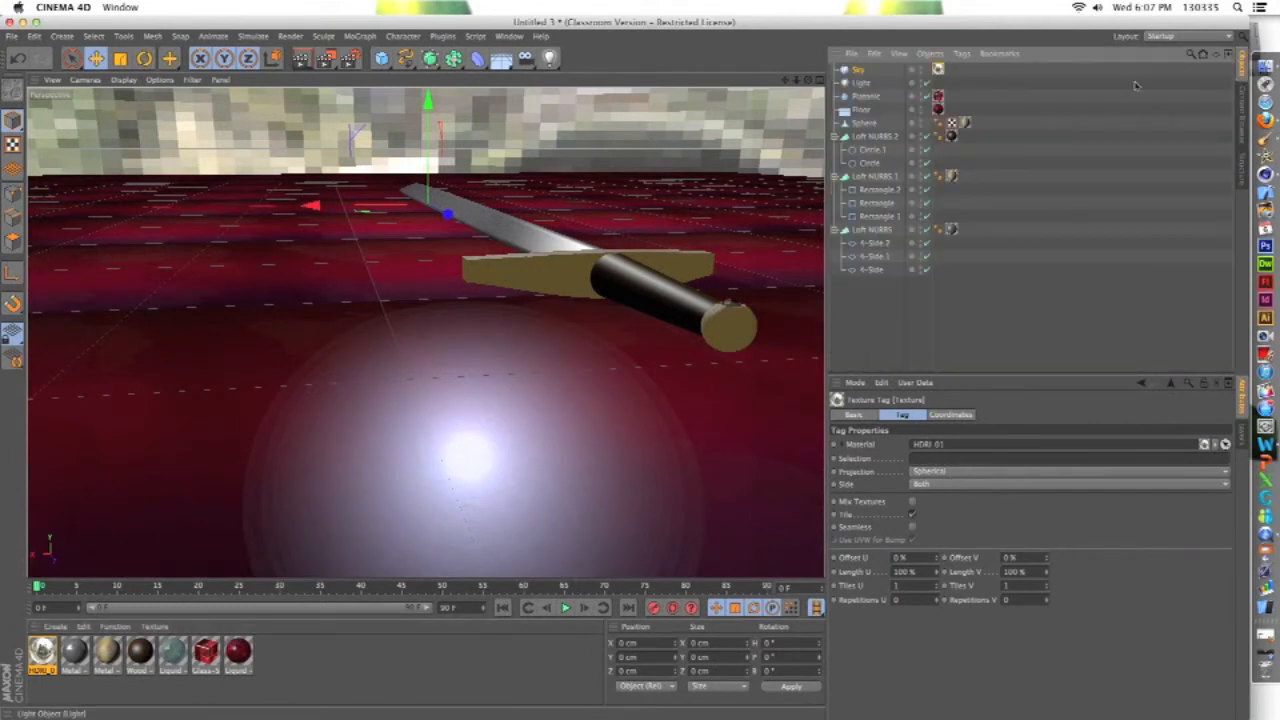
Step: Leave the Sky object's visibility settings at Default and render the current view with the HDRI sky
{"action": "left_click", "coordinate": [858, 69]}
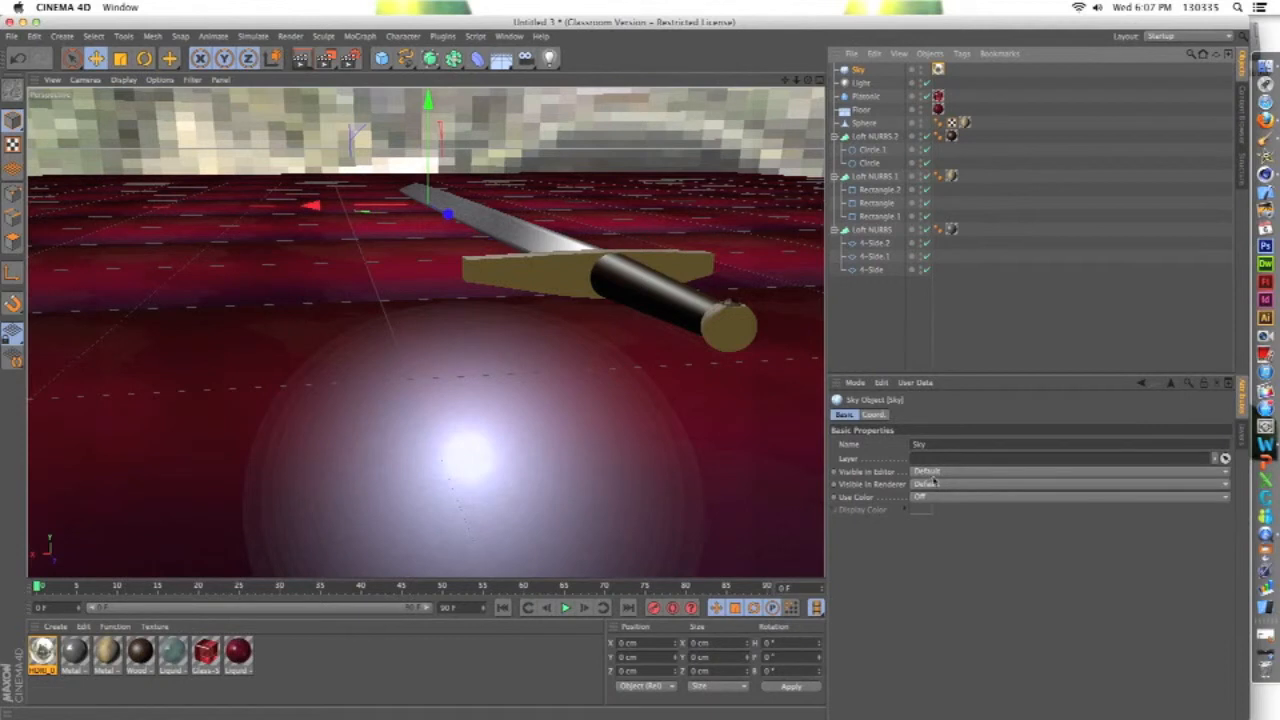
{"action": "left_click", "coordinate": [935, 484]}
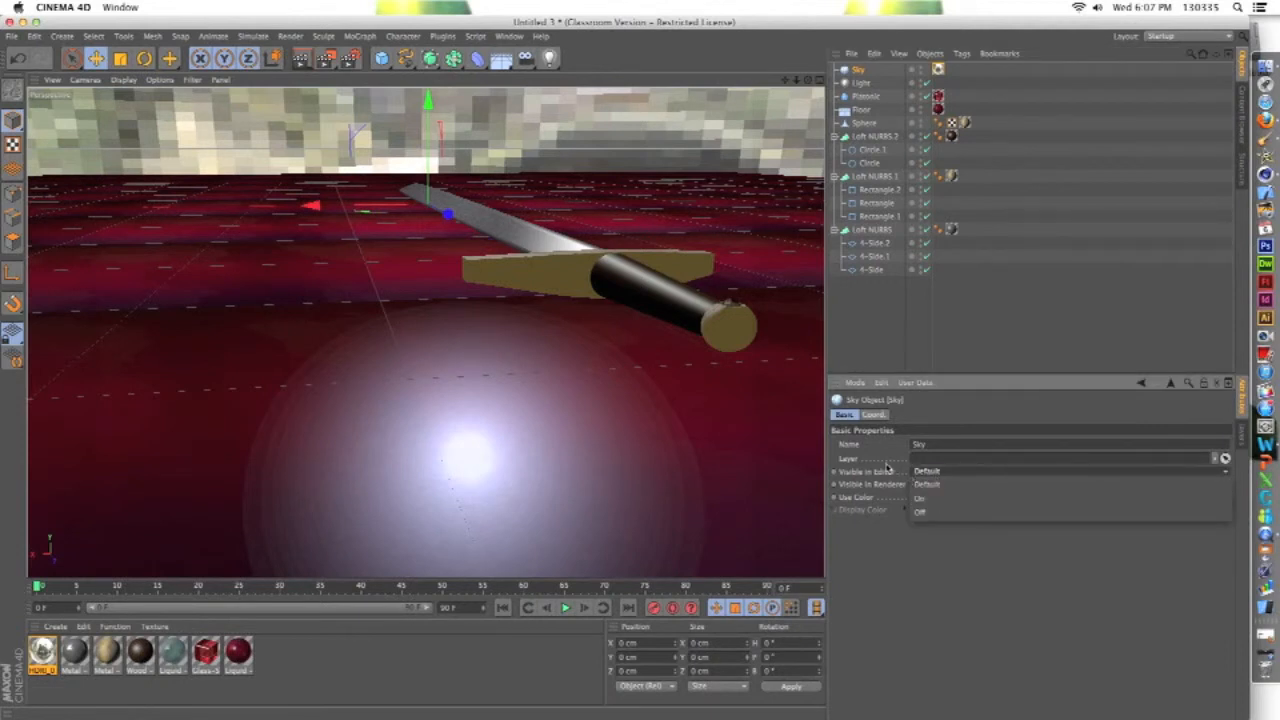
{"action": "left_click", "coordinate": [945, 485]}
{"action": "left_click", "coordinate": [302, 58]}
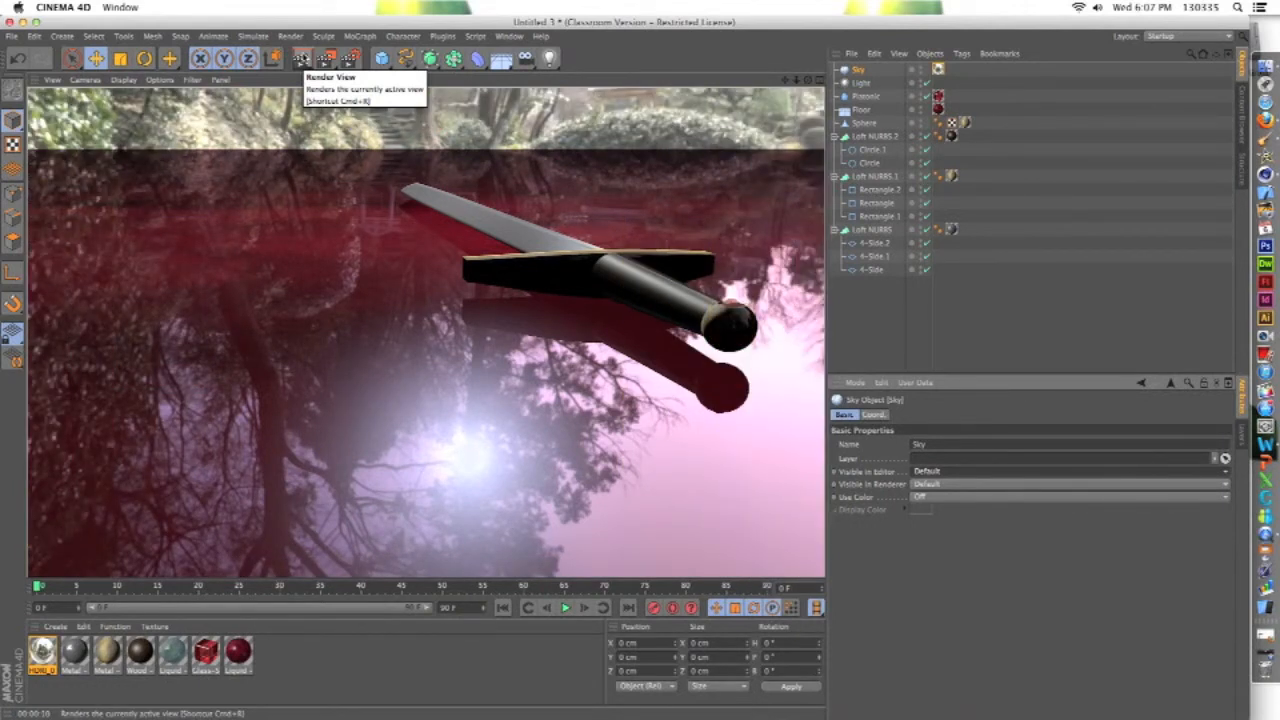
Step: Set the Floor object's renderer visibility to Off and render the view without the floor
{"action": "left_click", "coordinate": [455, 318]}
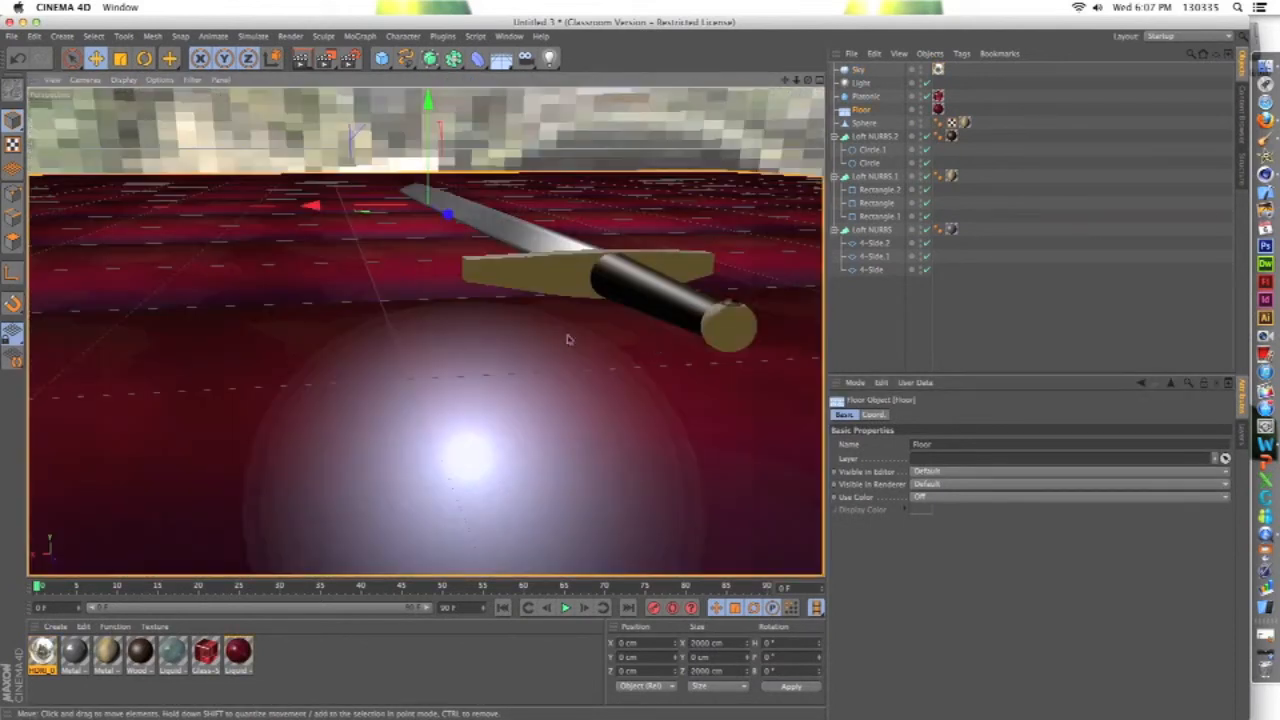
{"action": "left_click", "coordinate": [940, 484]}
{"action": "left_click", "coordinate": [940, 527]}
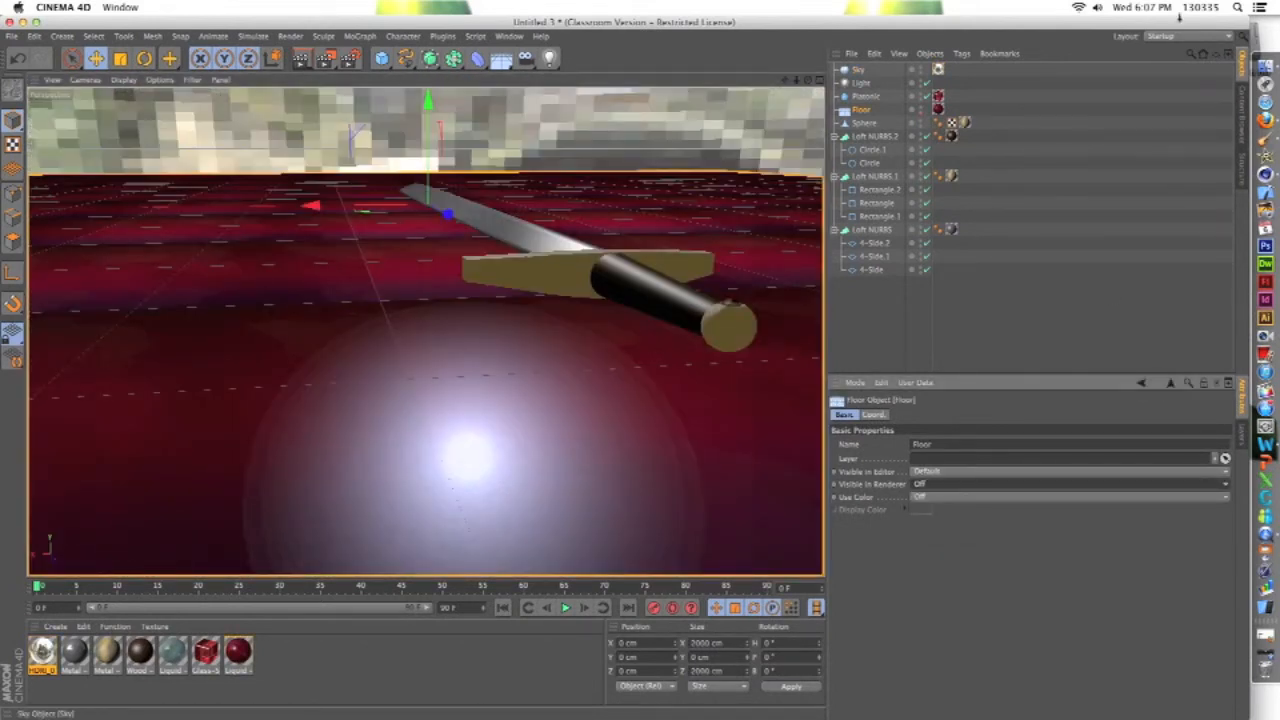
{"action": "left_click", "coordinate": [303, 60]}
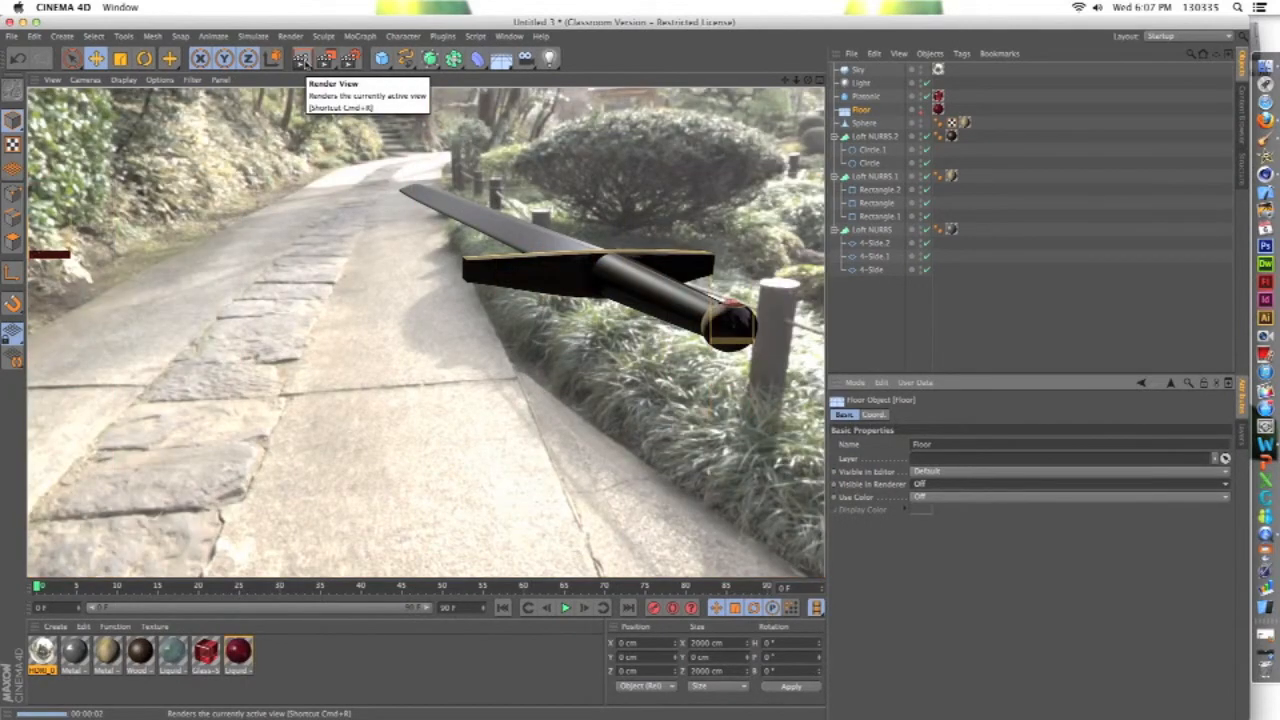
{"action": "left_click", "coordinate": [715, 296]}
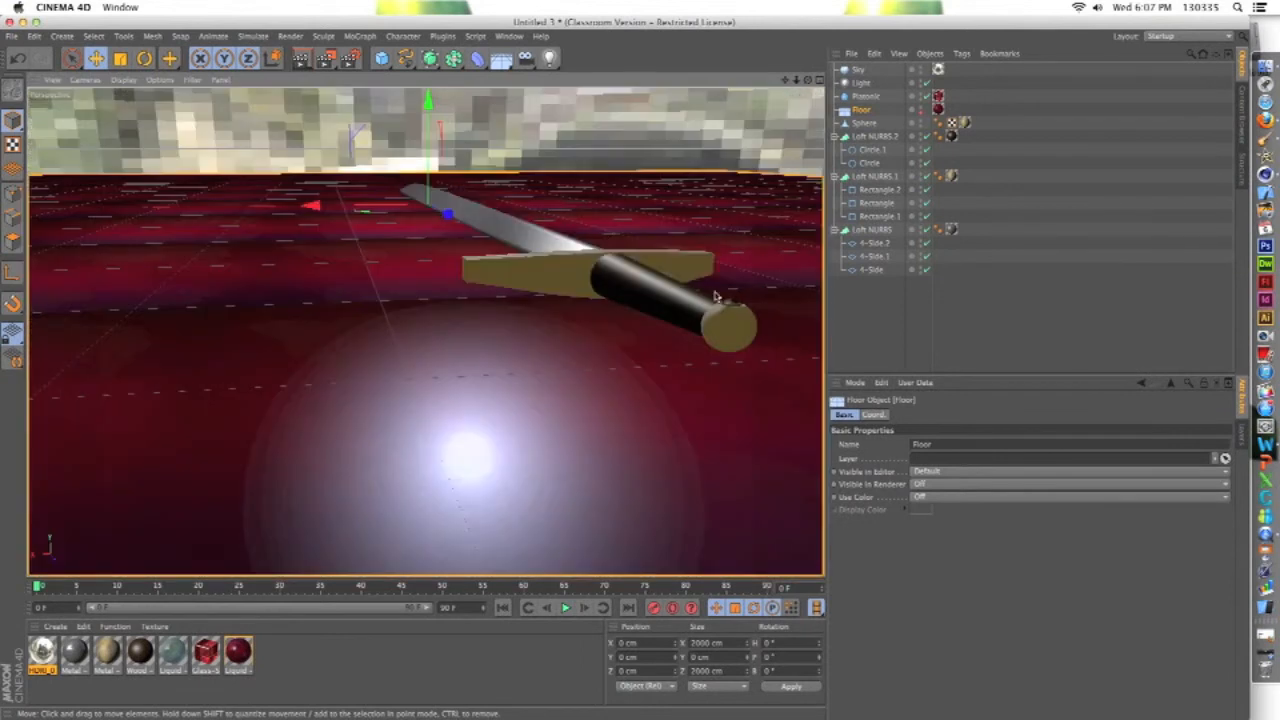
Step: Set the Floor's renderer visibility back to Default and the Sky's to Off for a render of the current view
{"action": "left_click", "coordinate": [932, 490]}
{"action": "left_click", "coordinate": [930, 488]}
{"action": "left_click", "coordinate": [864, 72]}
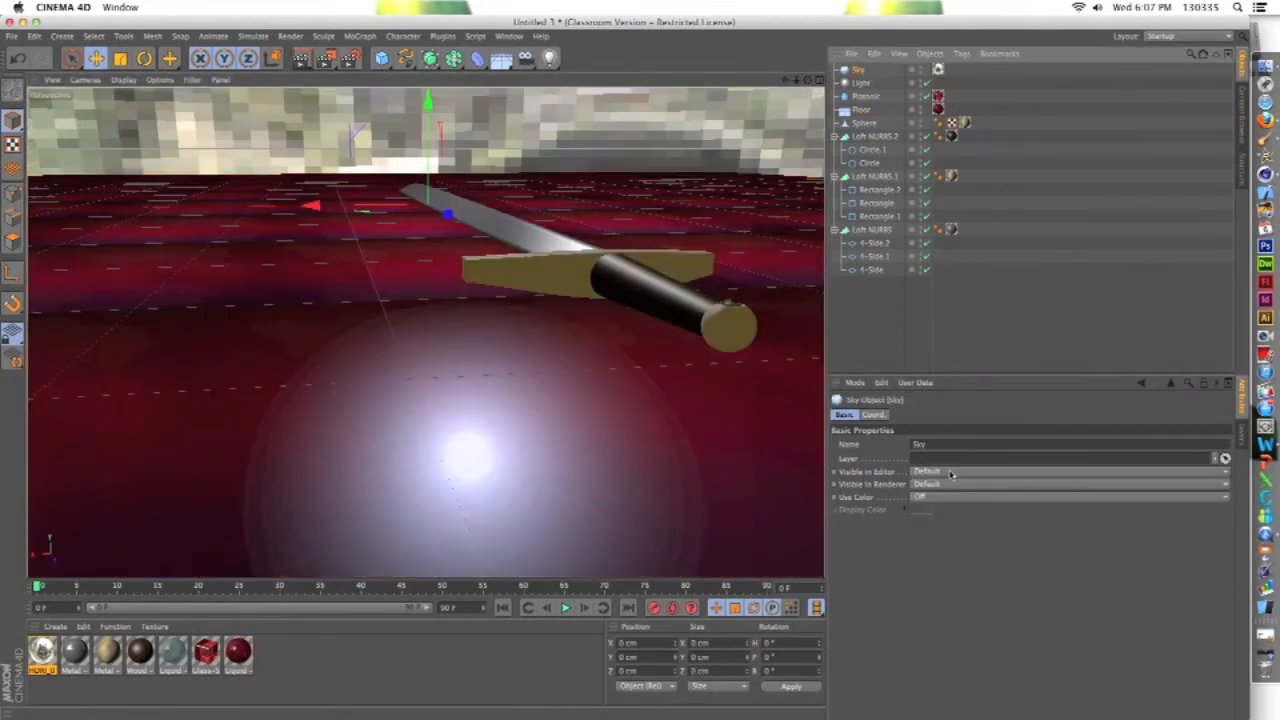
{"action": "left_click", "coordinate": [935, 486]}
{"action": "left_click", "coordinate": [937, 525]}
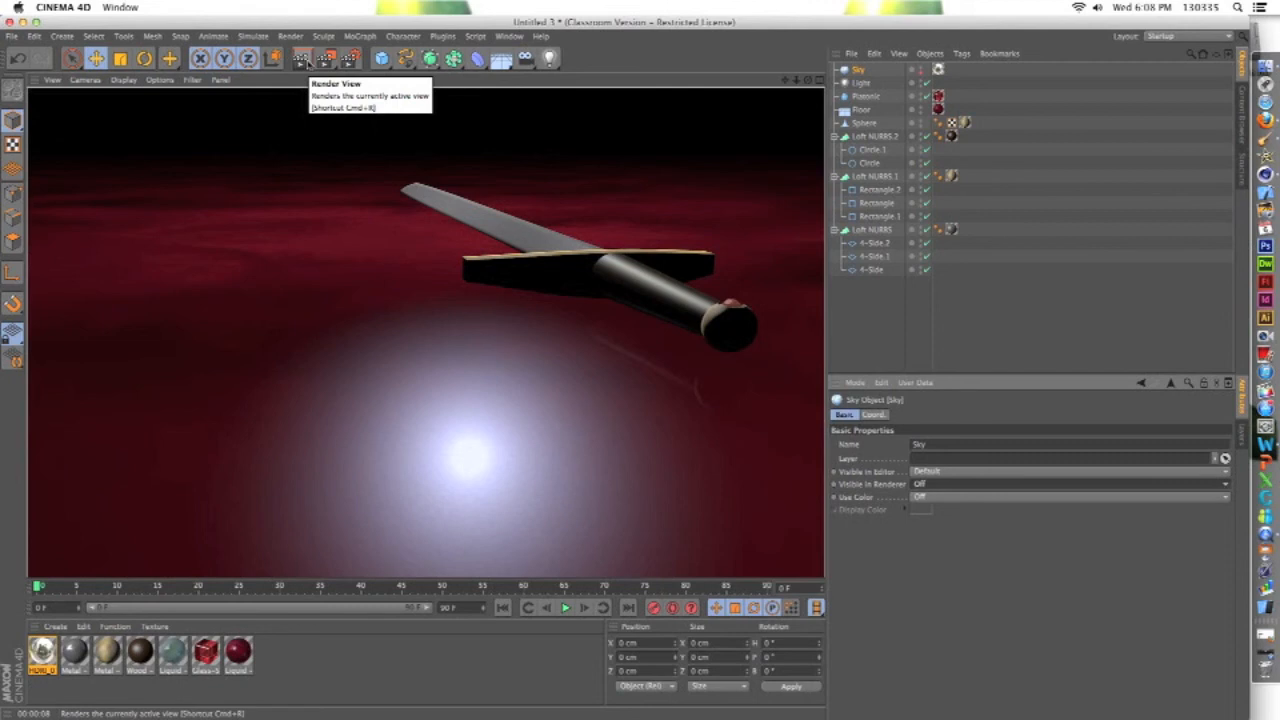
{"action": "left_click", "coordinate": [1262, 540]}
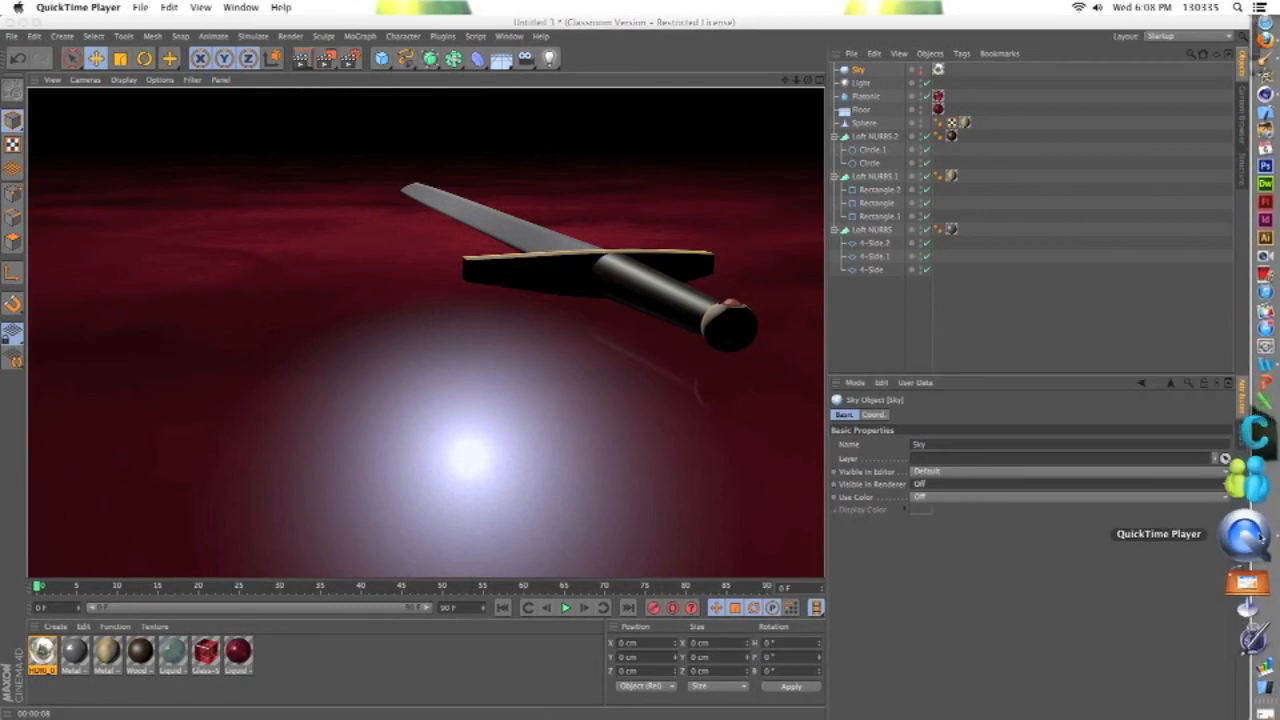